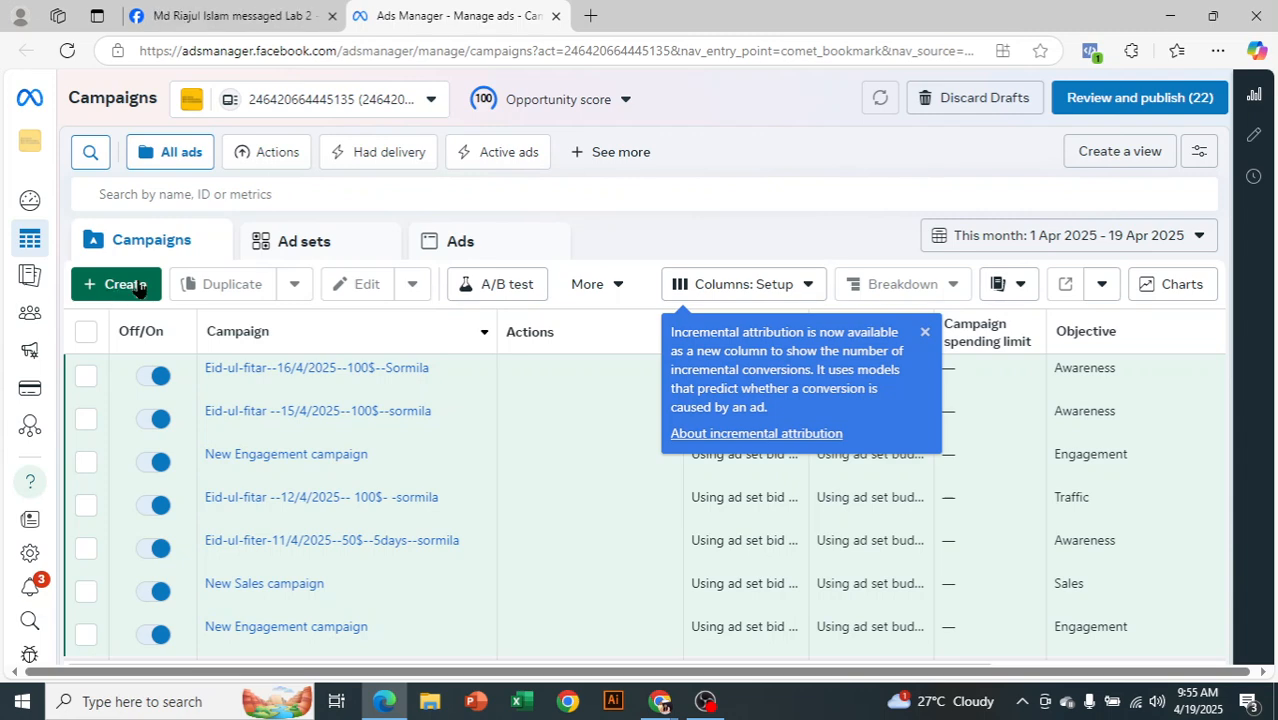
Start a new campaign in Ads Manager, then bring the Google Meet call to the front
click(140, 286)
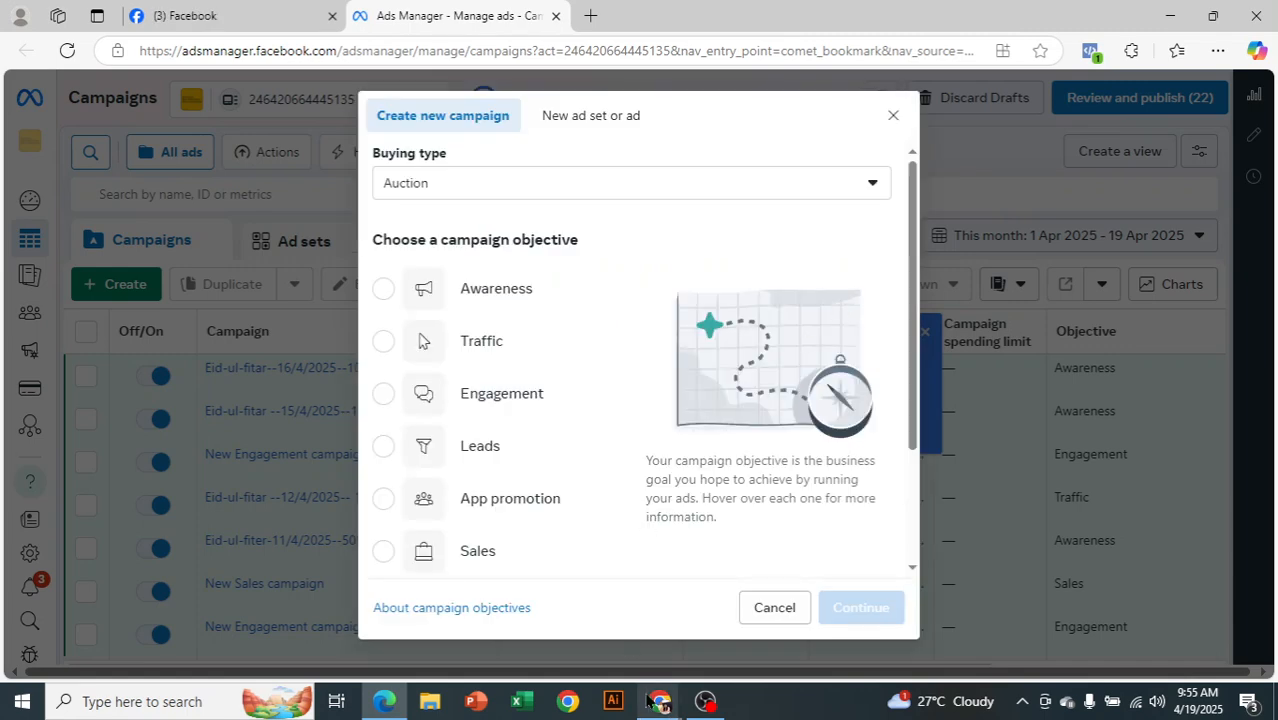
mouse_move(648, 702)
click(628, 652)
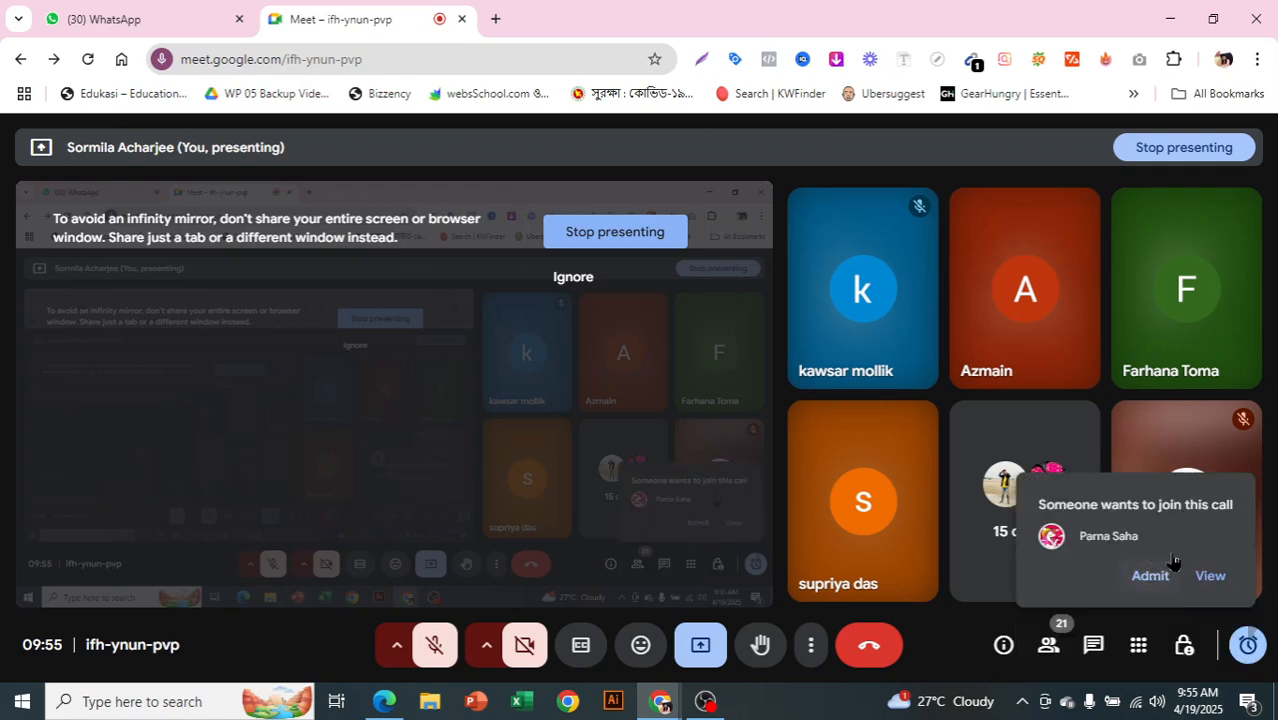
Admit the waiting participant to the Meet call and return to Ads Manager
click(1150, 577)
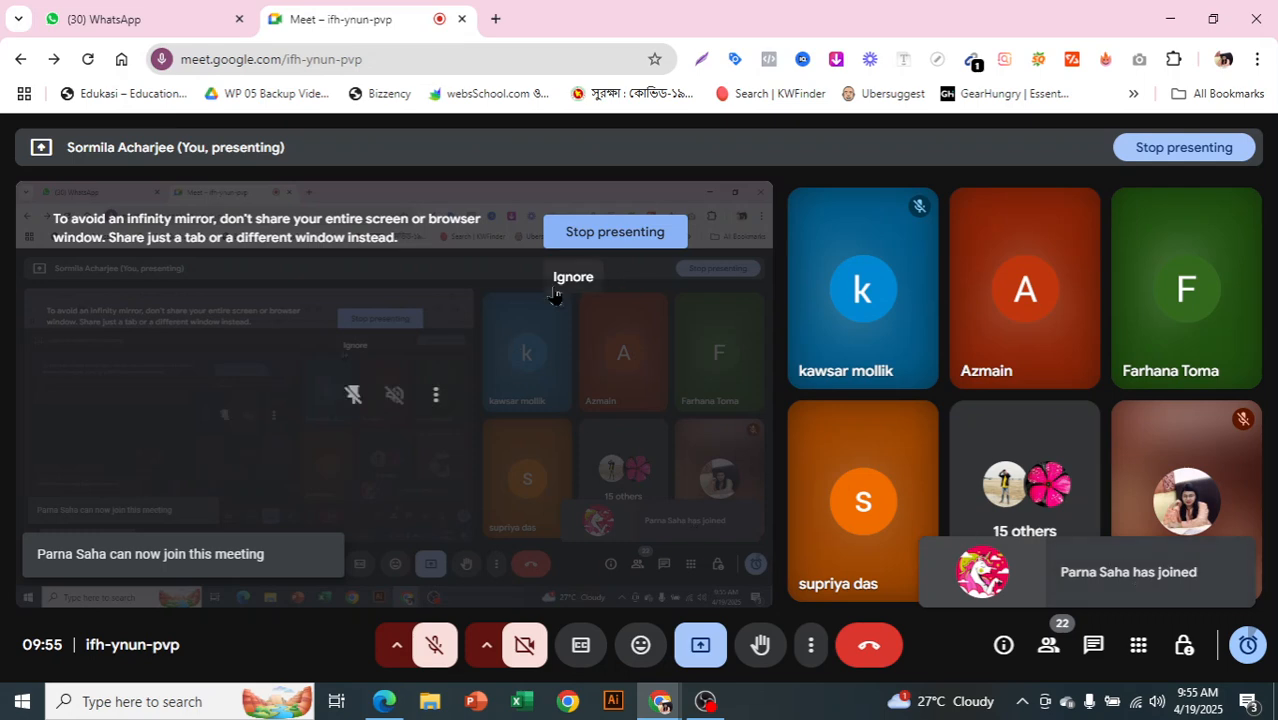
mouse_move(385, 700)
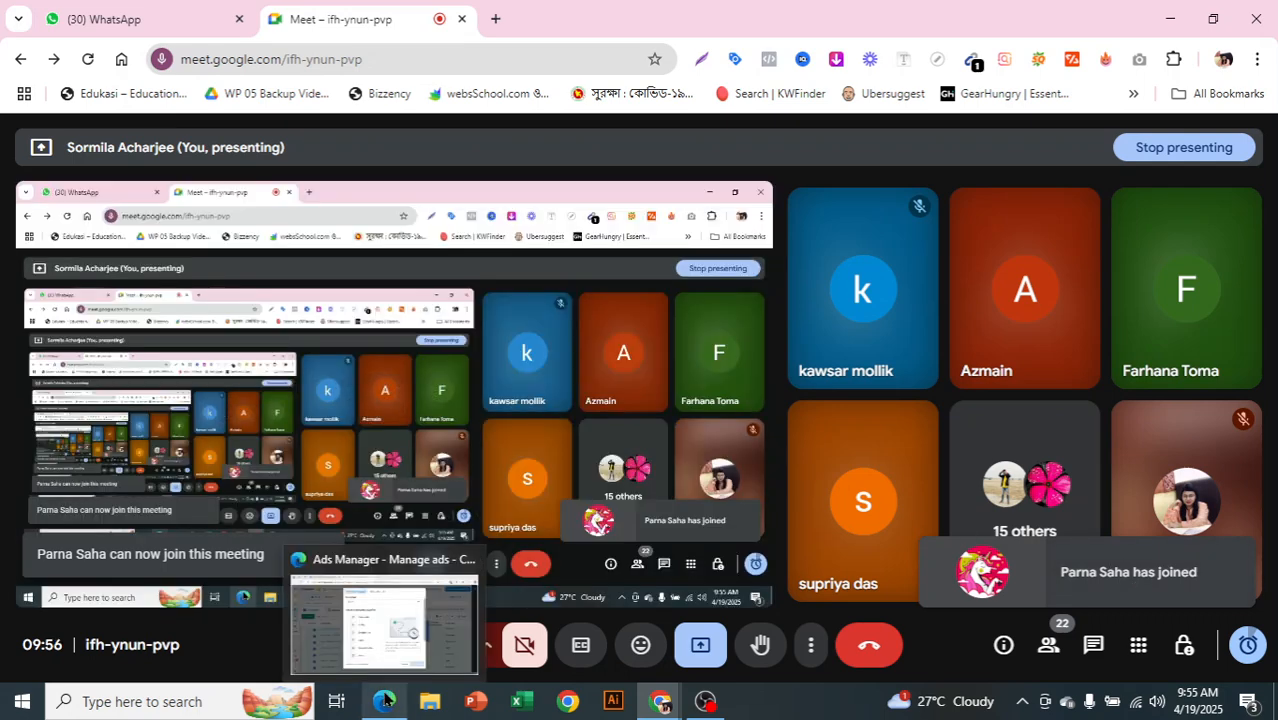
click(385, 615)
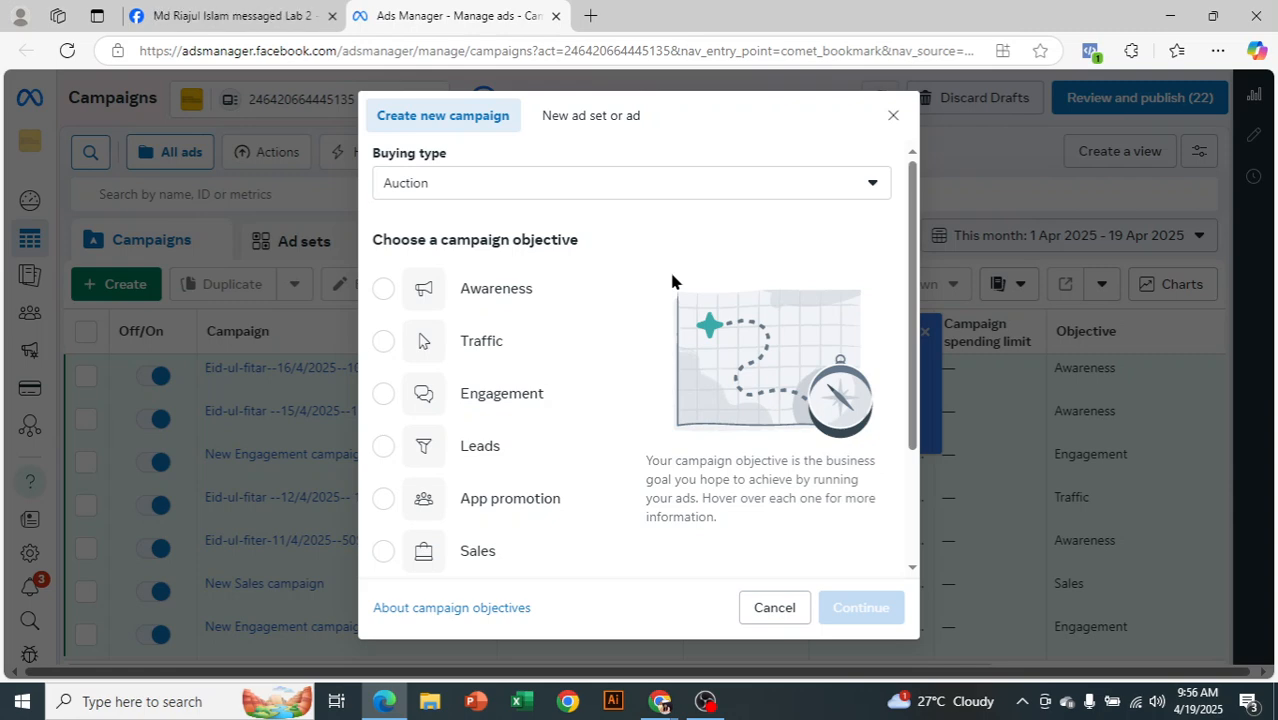
Pause and resume the screen recording, then return to the campaign dialog
click(705, 701)
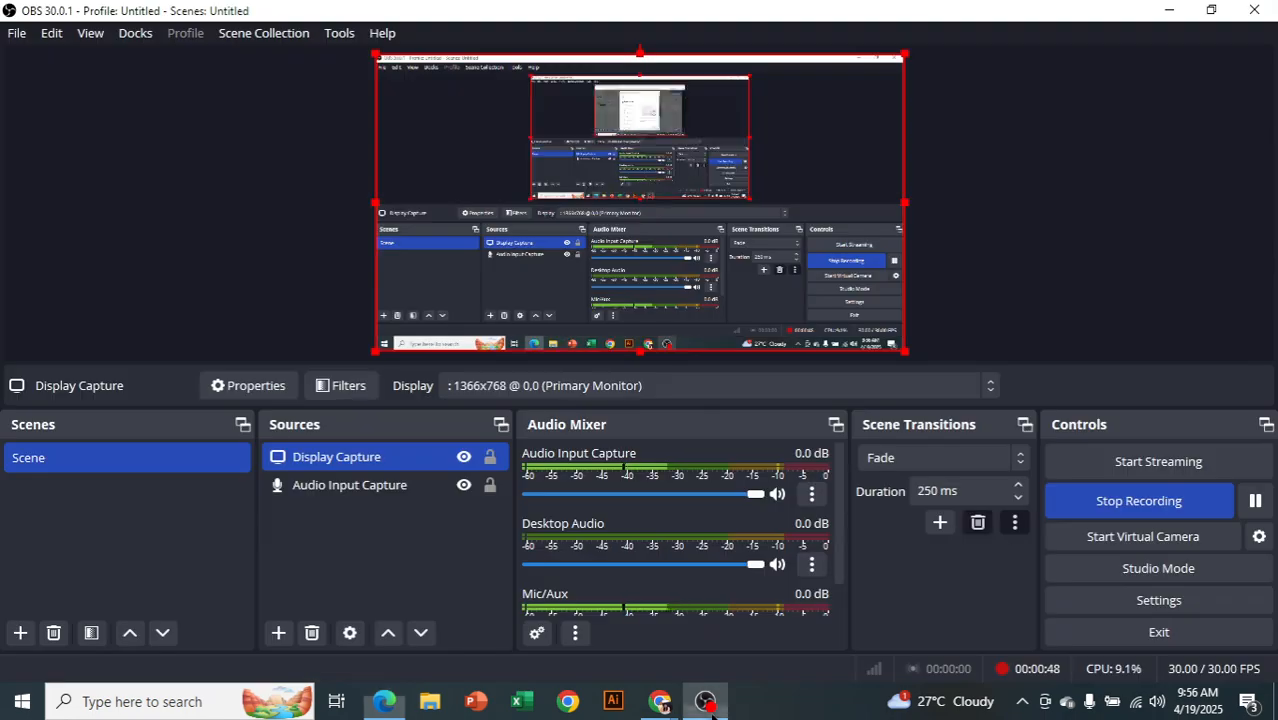
click(1255, 500)
click(1255, 500)
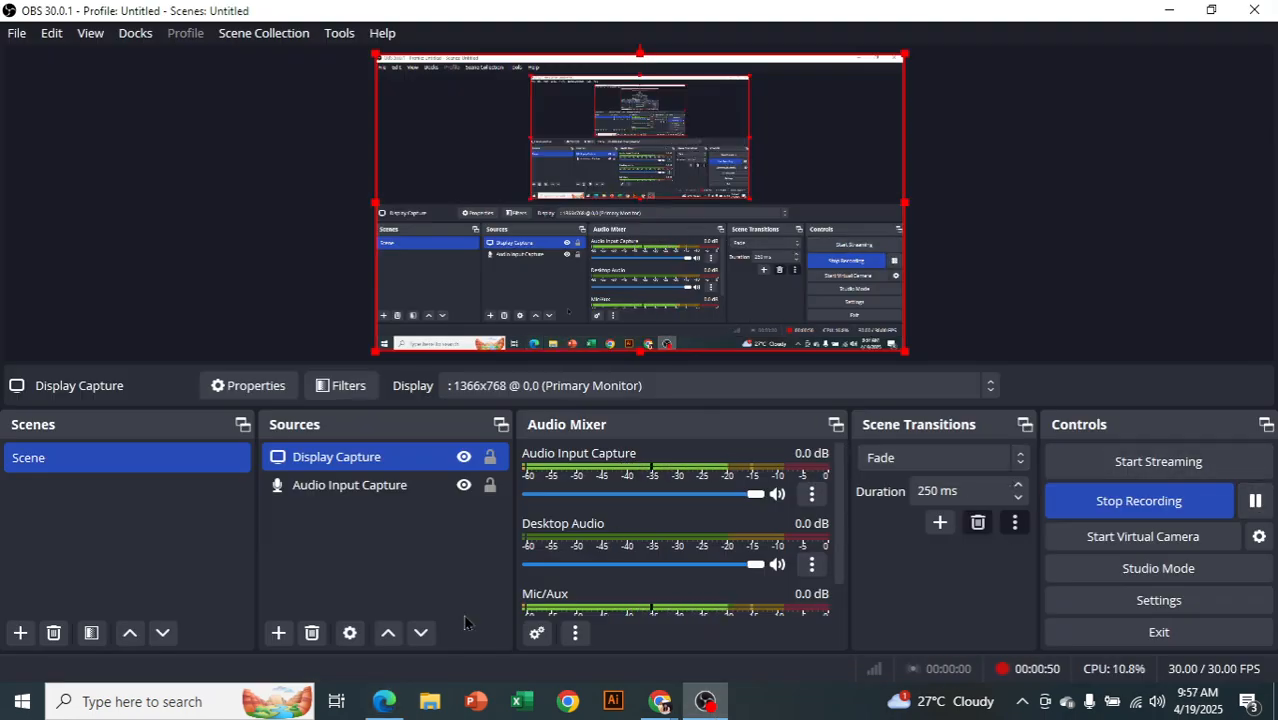
click(384, 701)
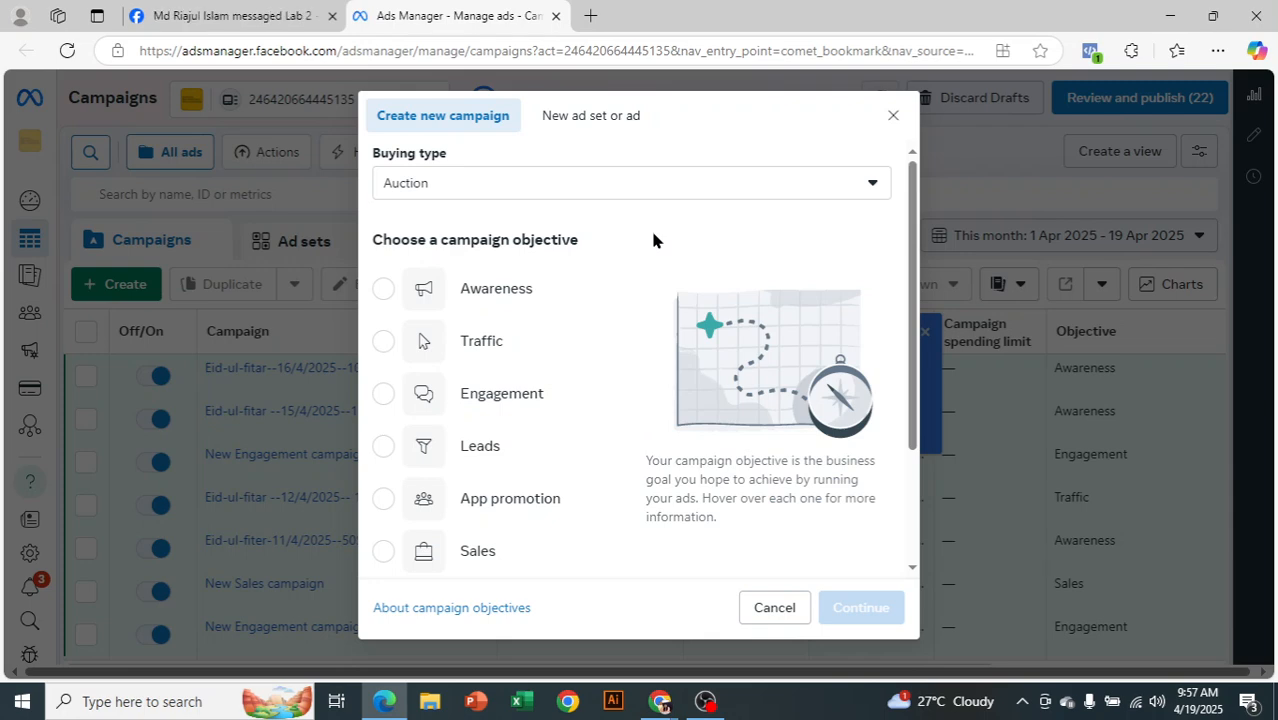
Select Traffic as the campaign objective and review its listed uses
mouse_move(553, 362)
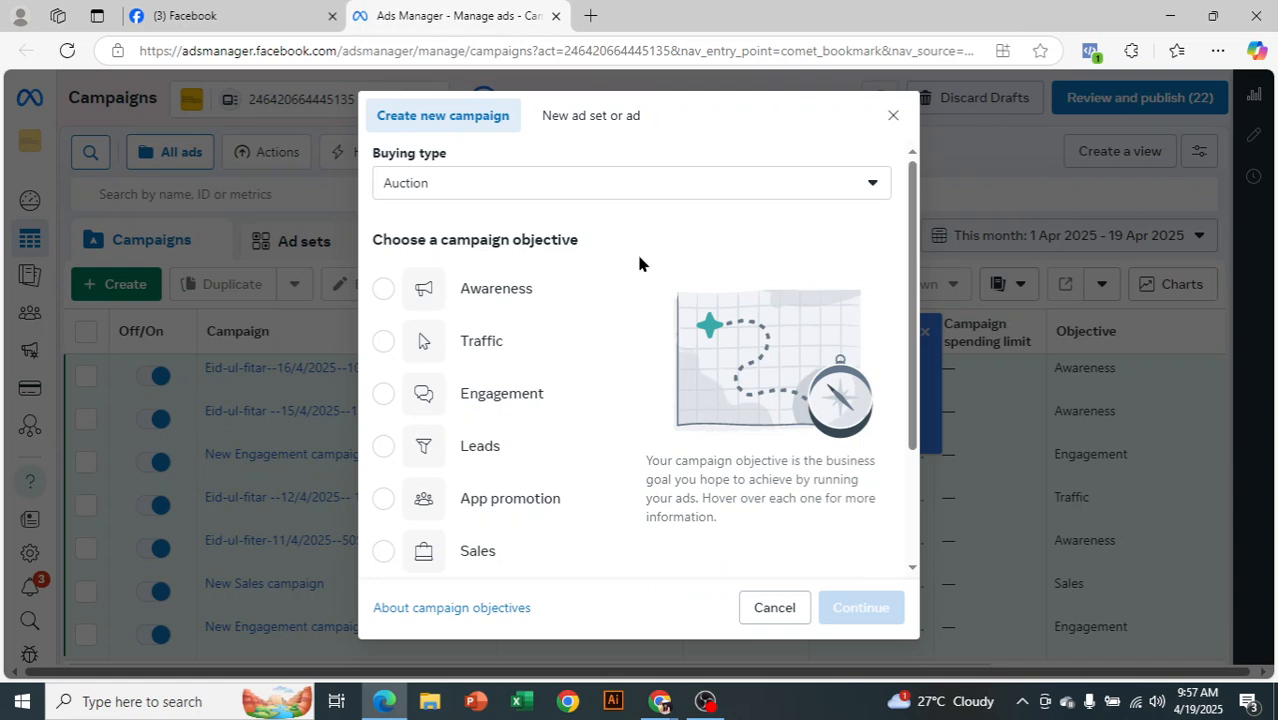
click(537, 352)
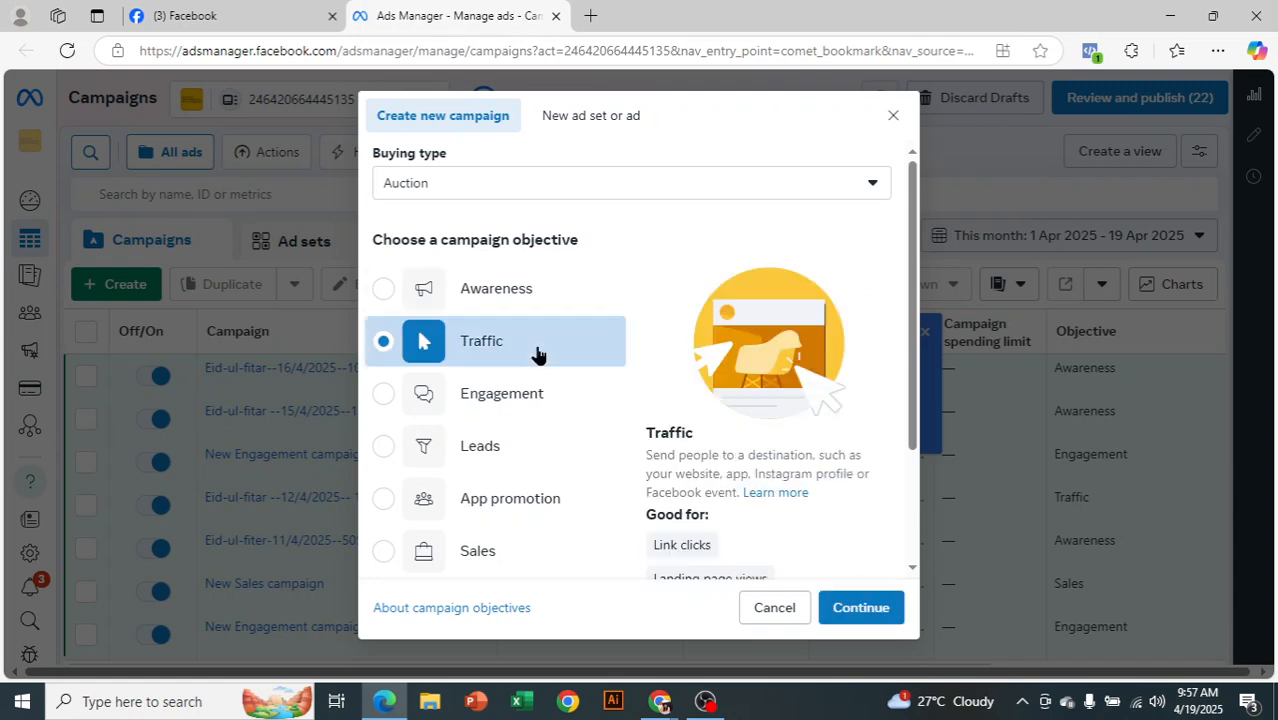
scroll(828, 330, down, 2)
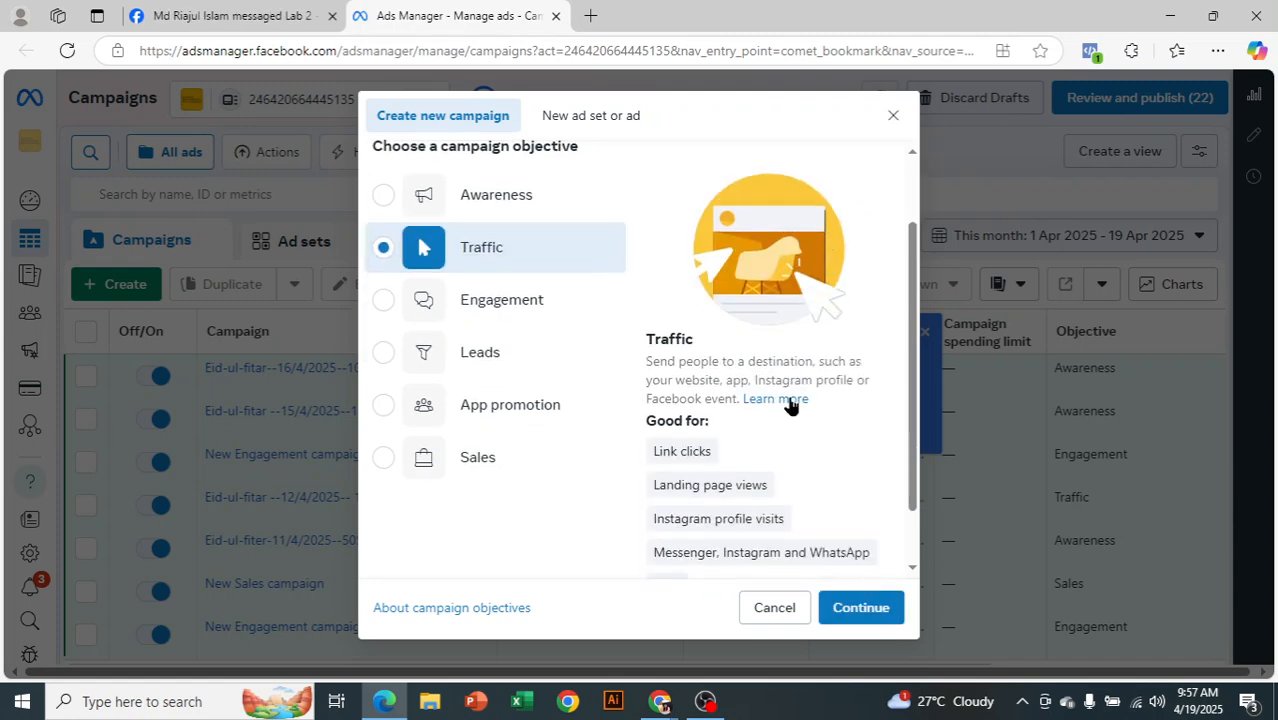
scroll(836, 443, down, 1)
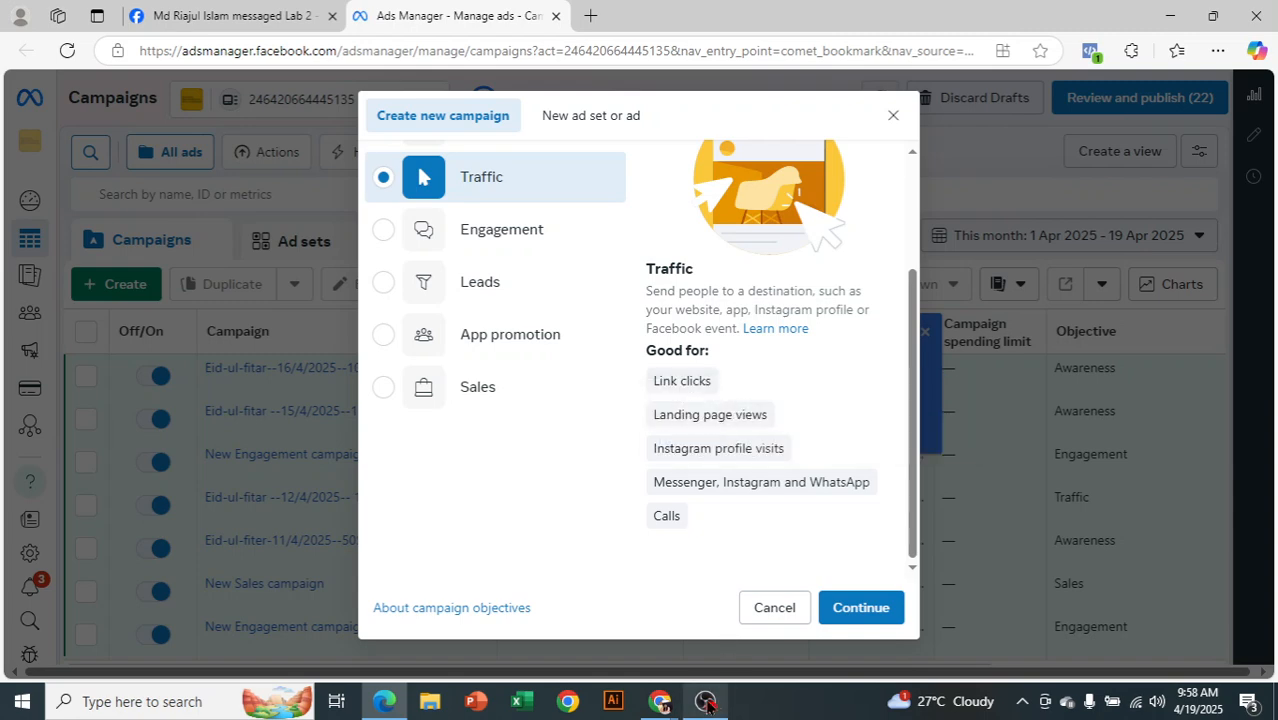
Admit another waiting participant in Google Meet and return to the Ads Manager dialog
click(632, 632)
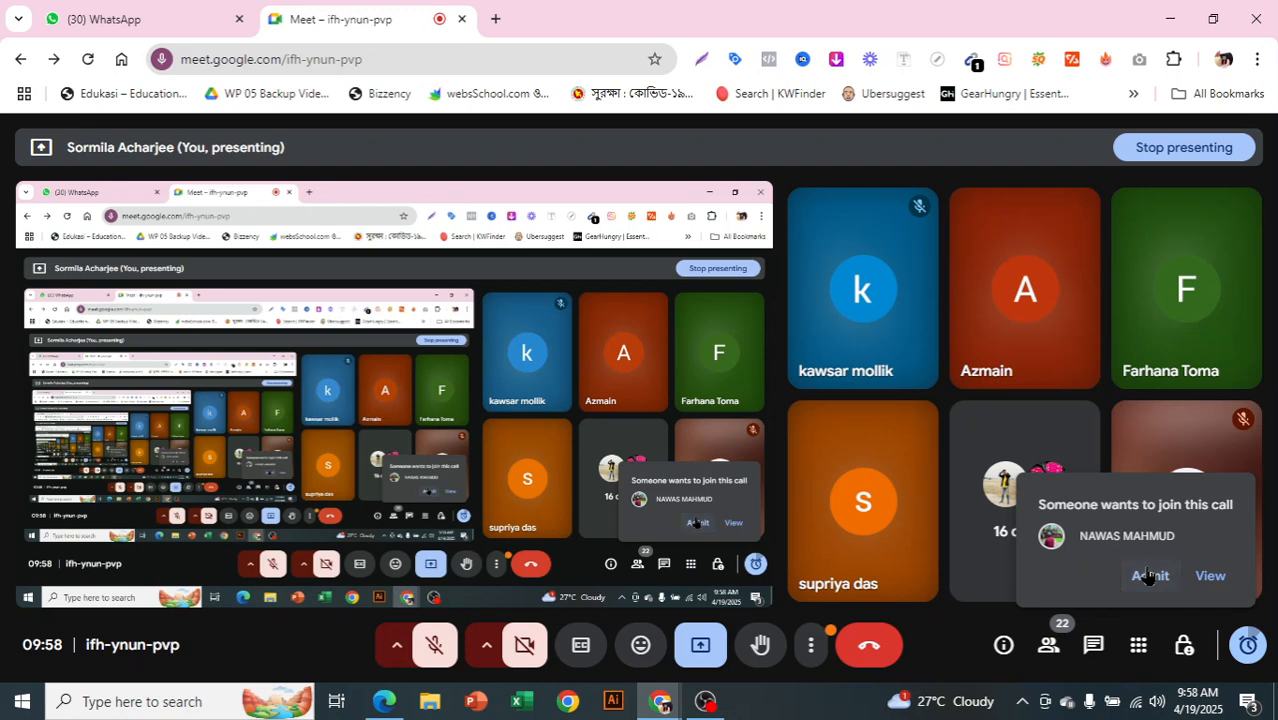
click(1147, 577)
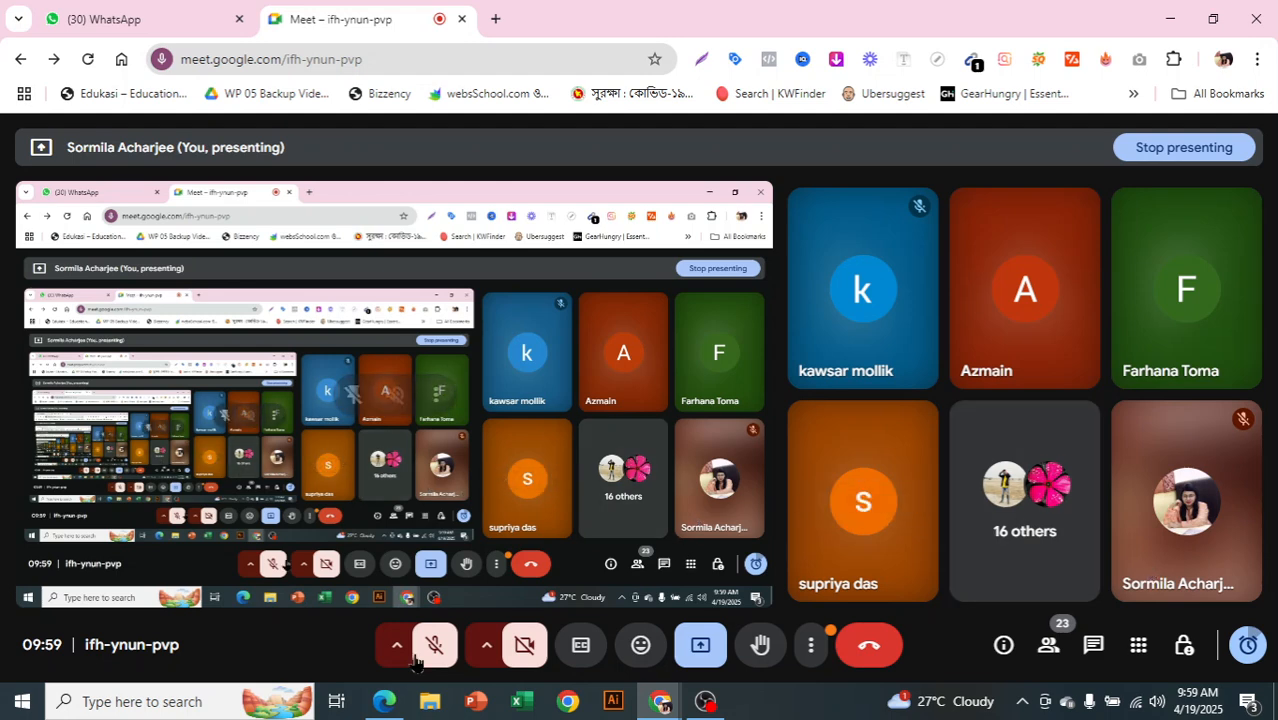
click(386, 701)
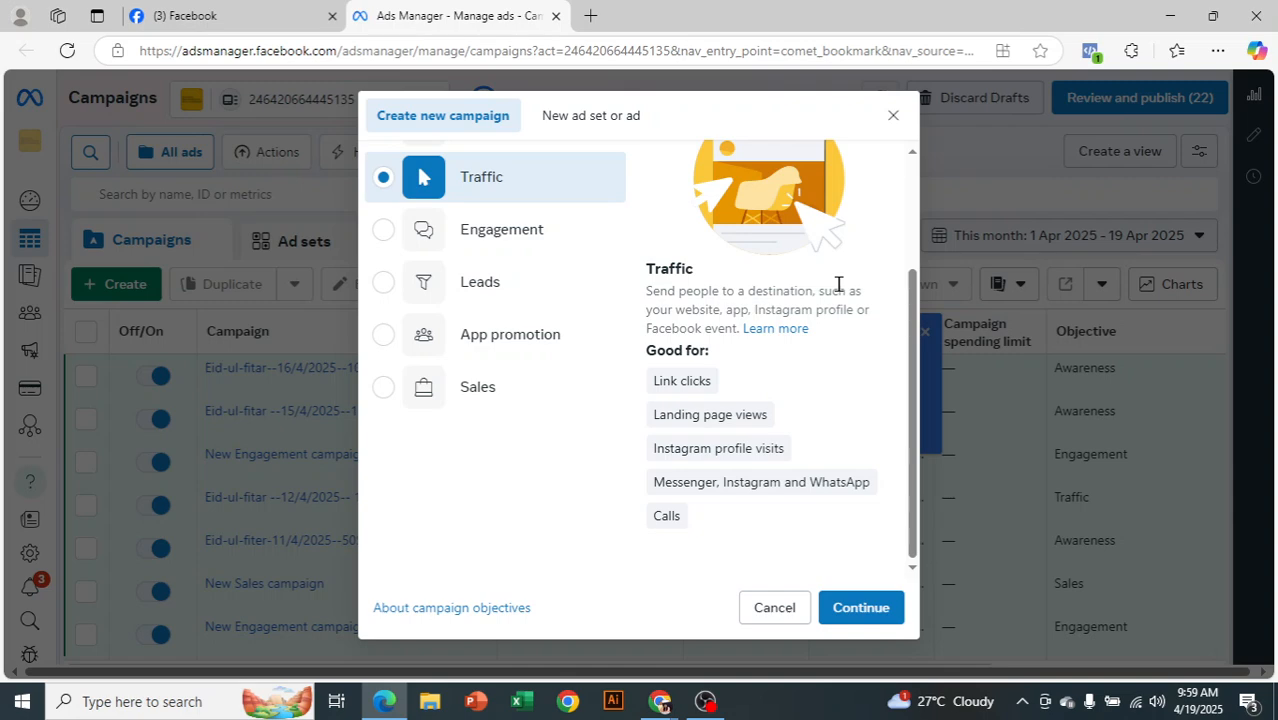
Confirm Traffic and create the campaign with the Manual traffic campaign setup
click(868, 609)
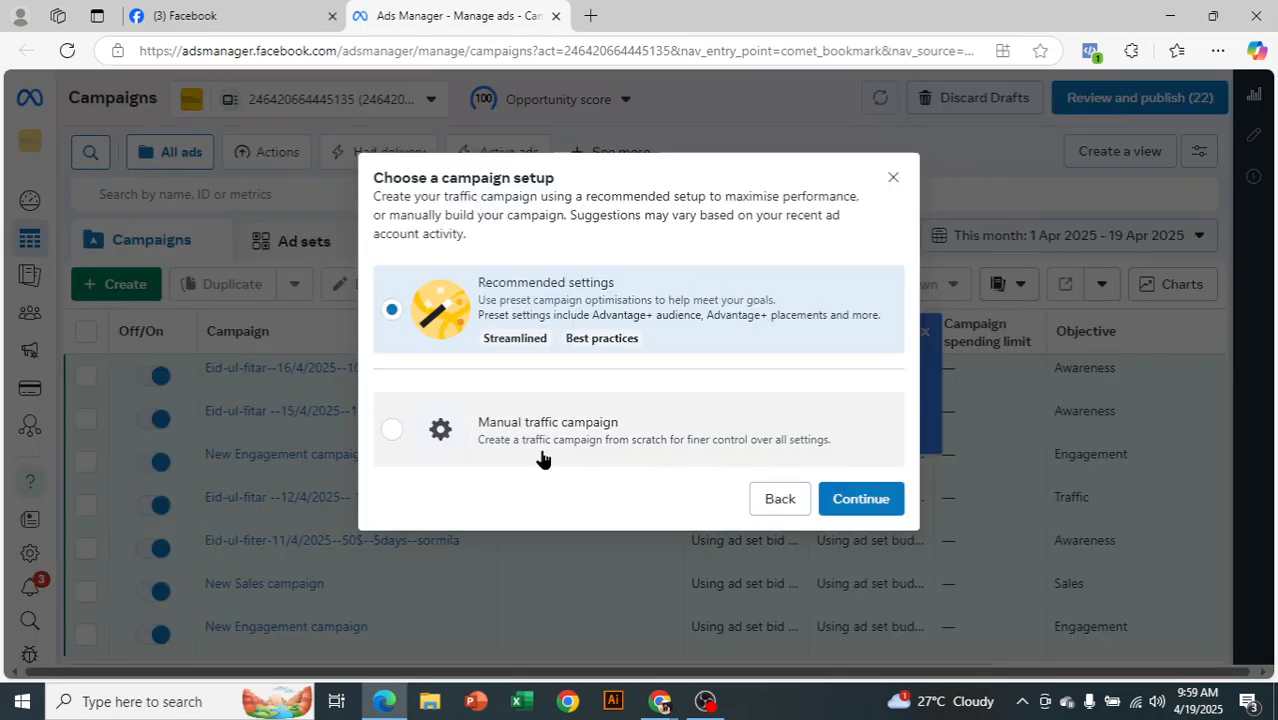
click(541, 456)
click(866, 503)
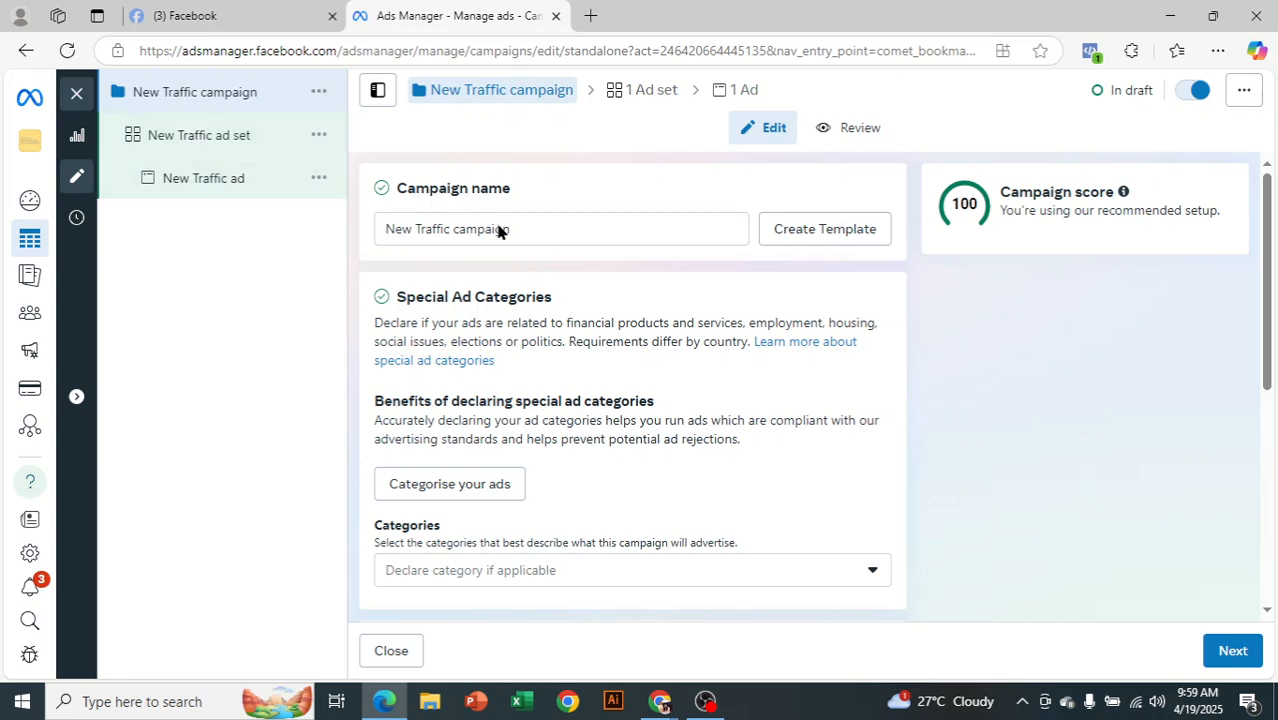
Replace the default campaign name with 'Eid-ul-fitar-19/4/2025--100$--' followed by the creator's name
click(530, 225)
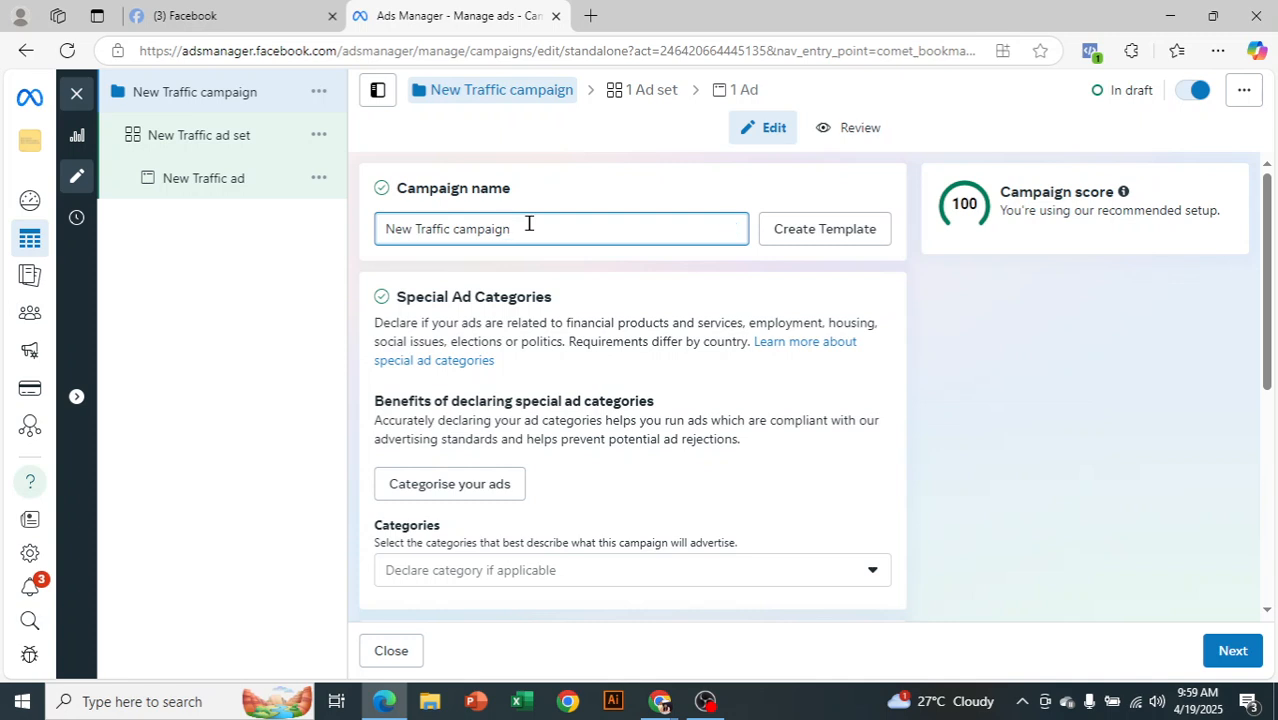
drag(528, 222, 236, 263)
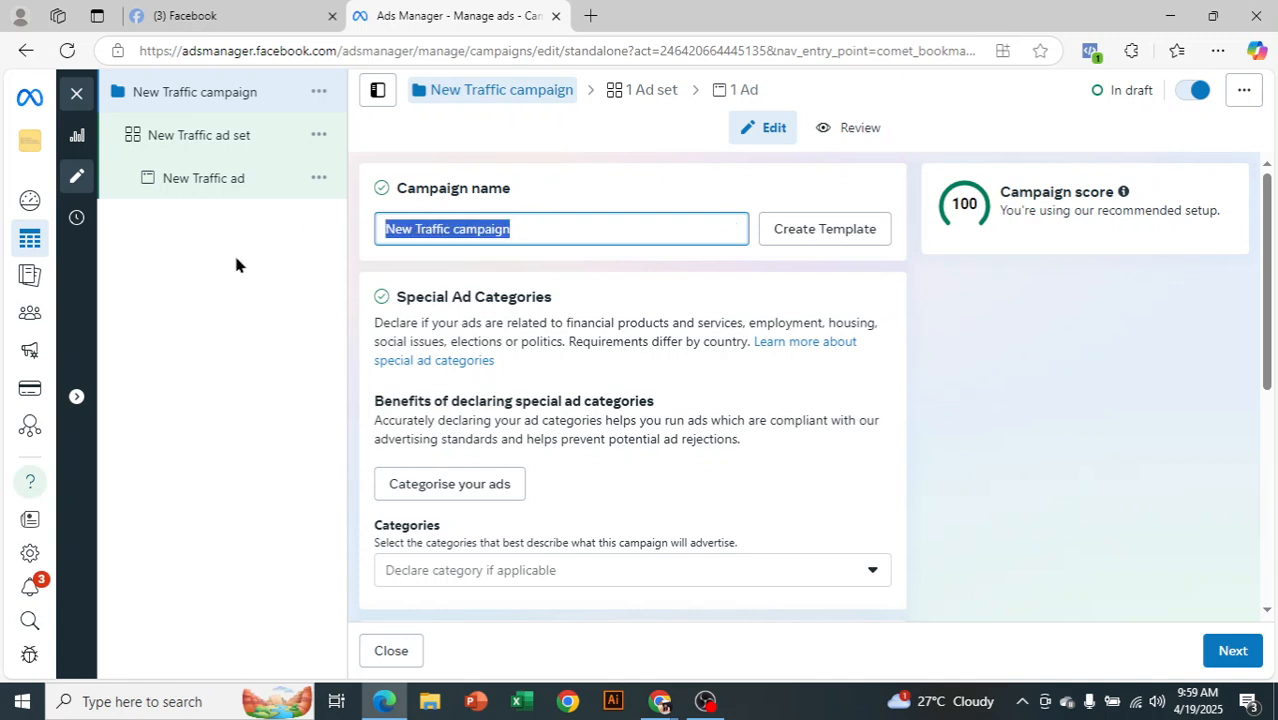
key(BackSpace)
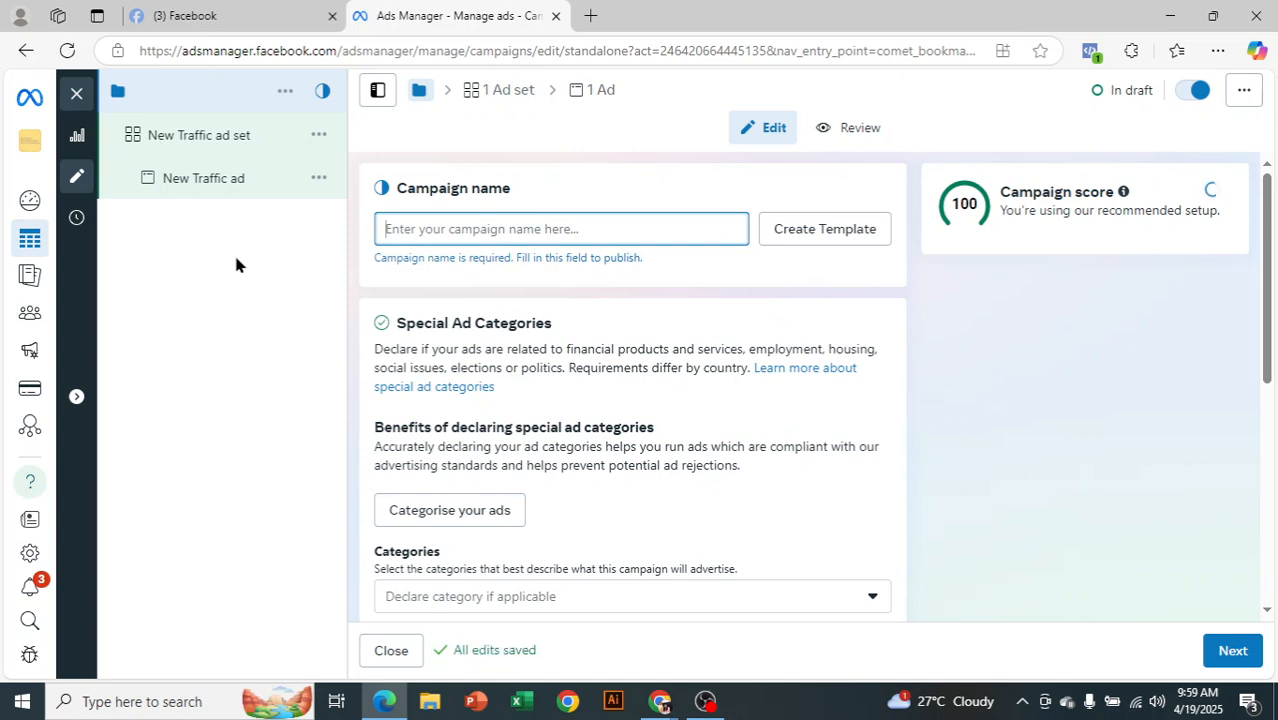
text(Eid)
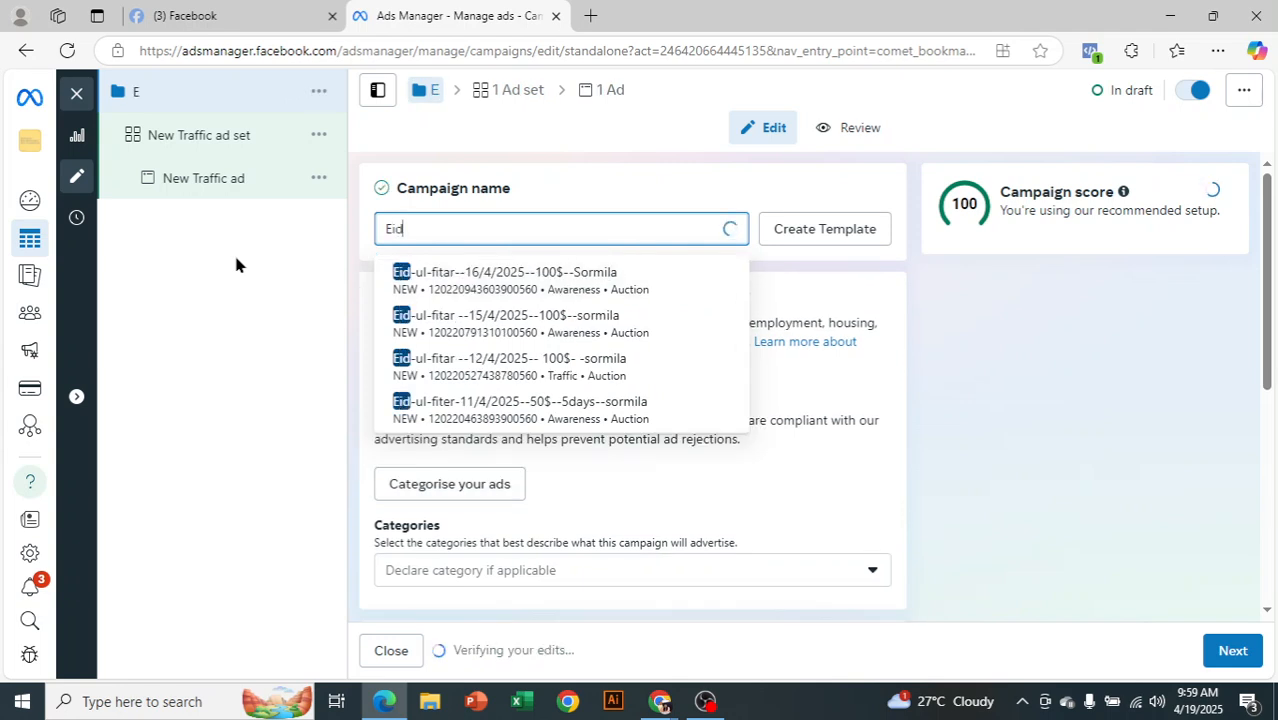
text(-ul-fitar)
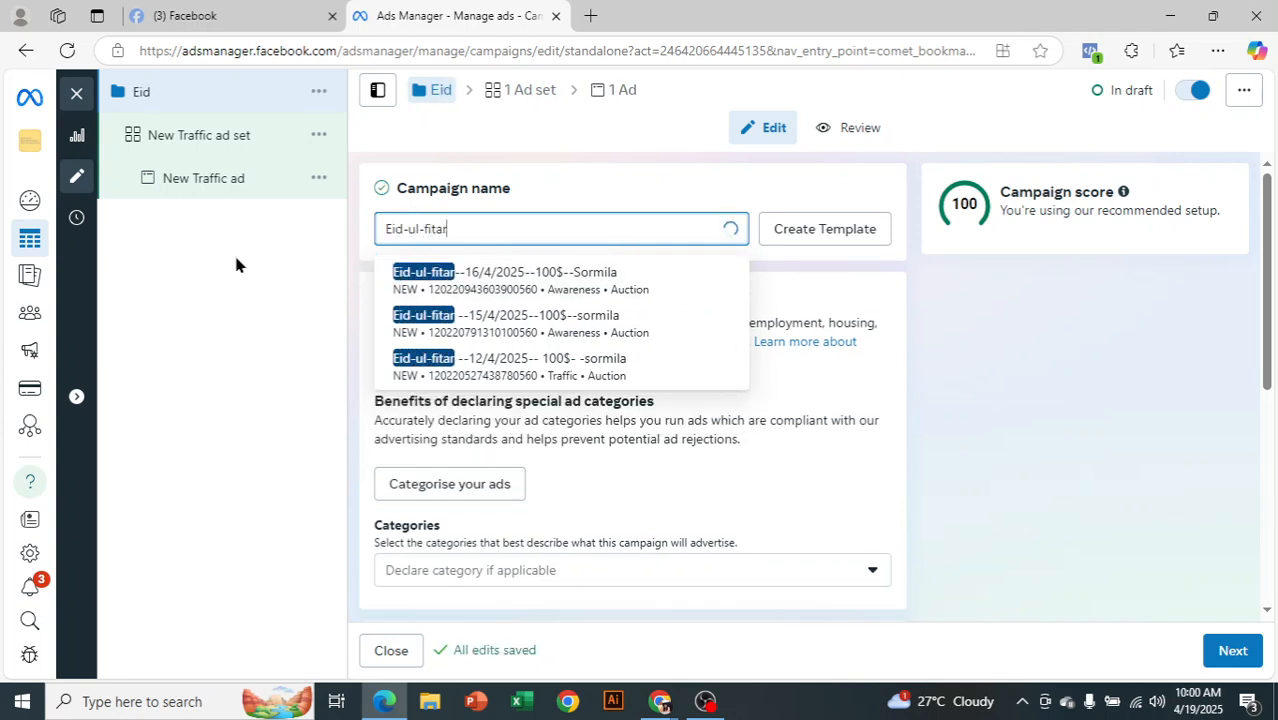
text(-)
text(19/)
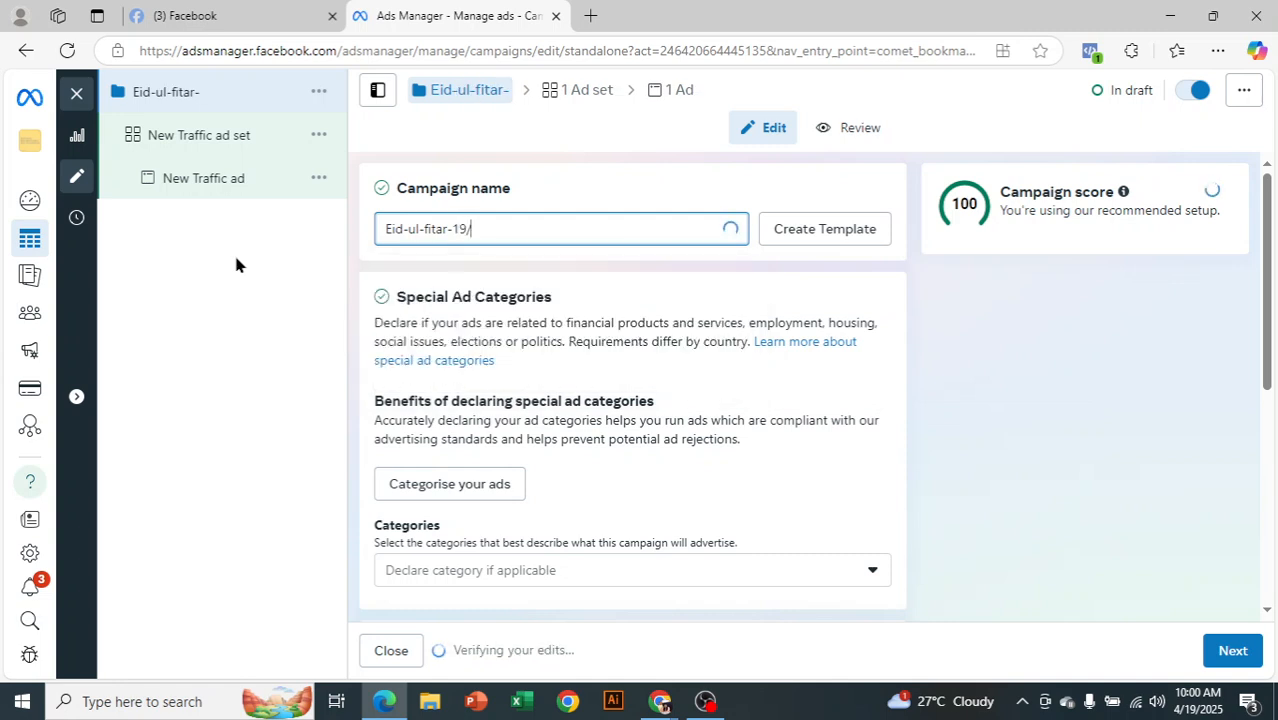
text(4/2025-)
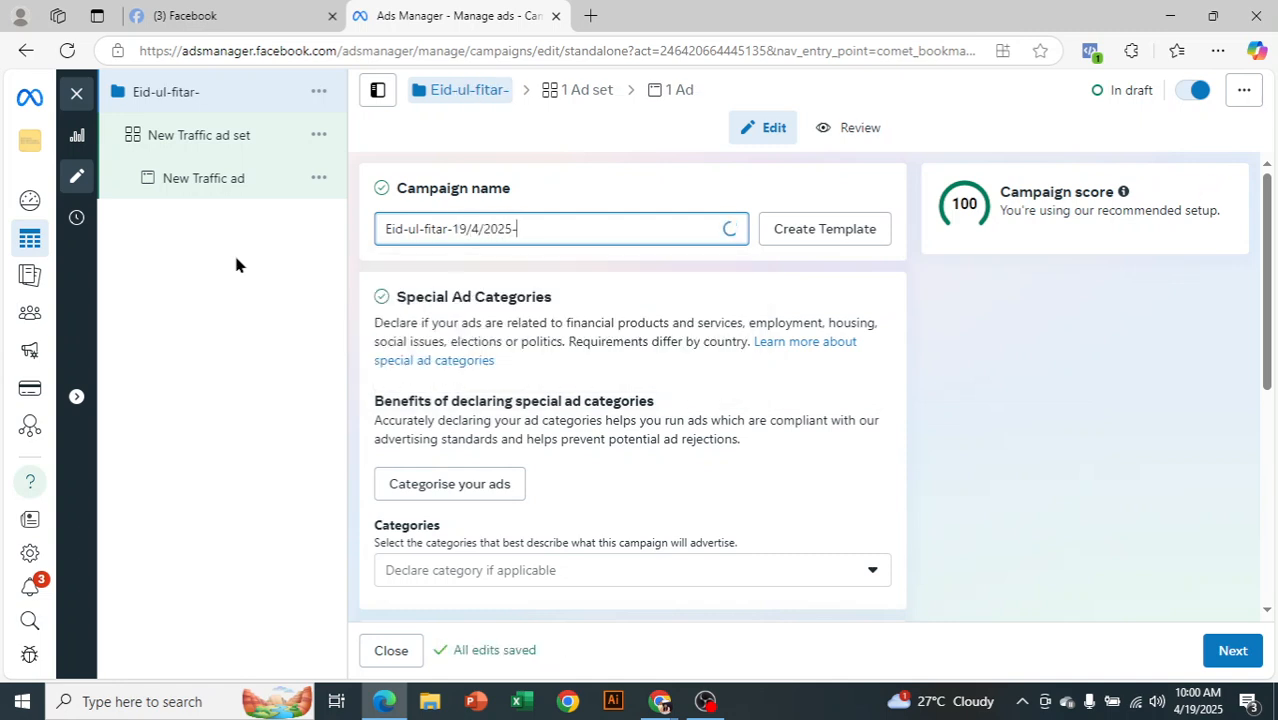
text(-10)
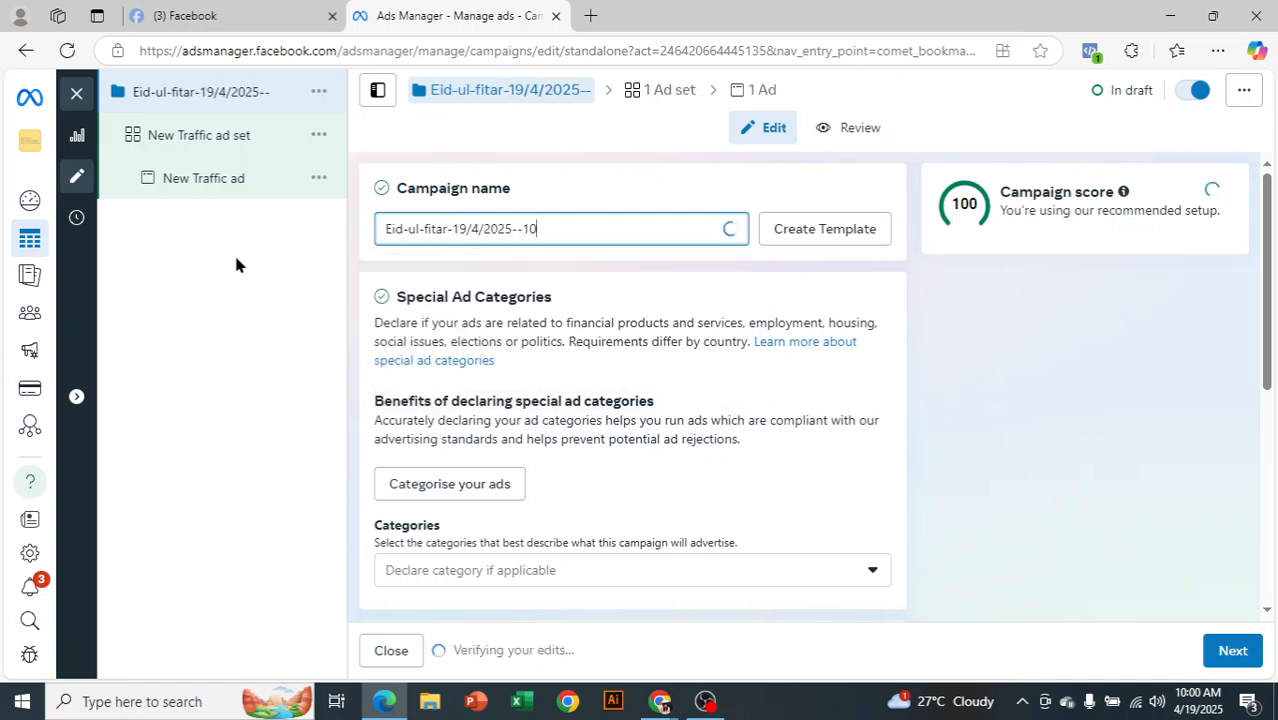
text(0$)
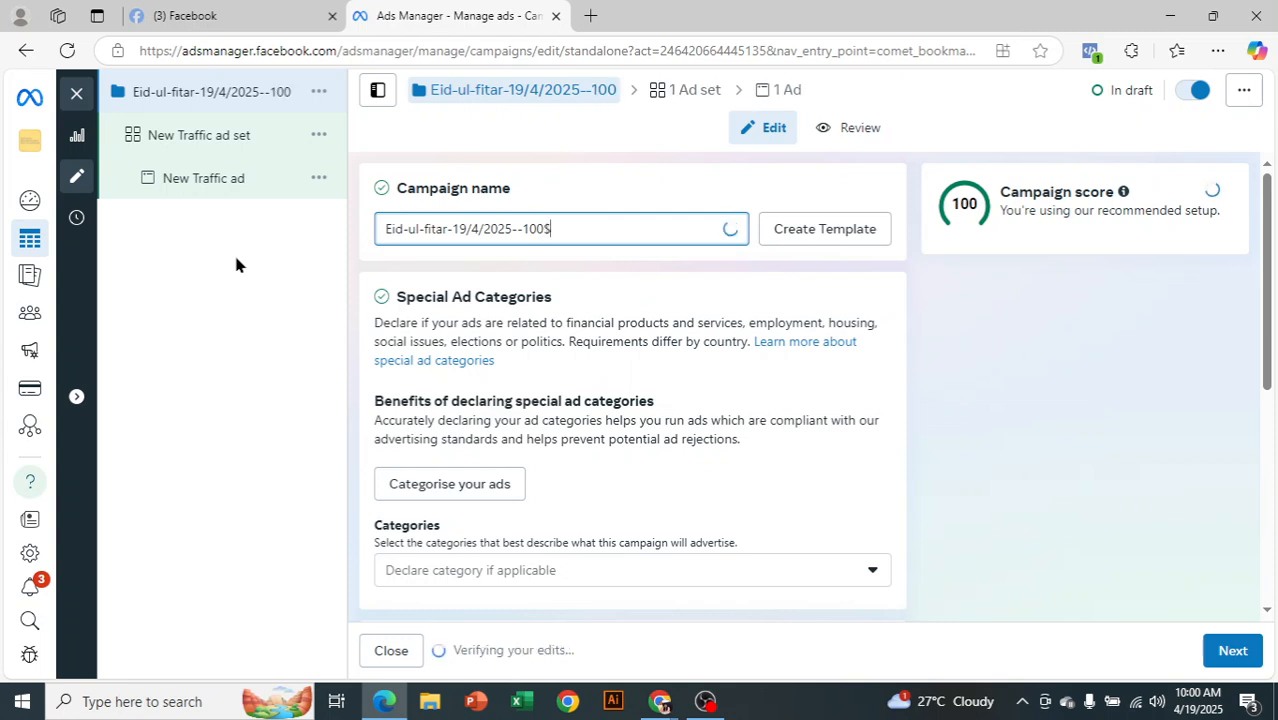
text(--)
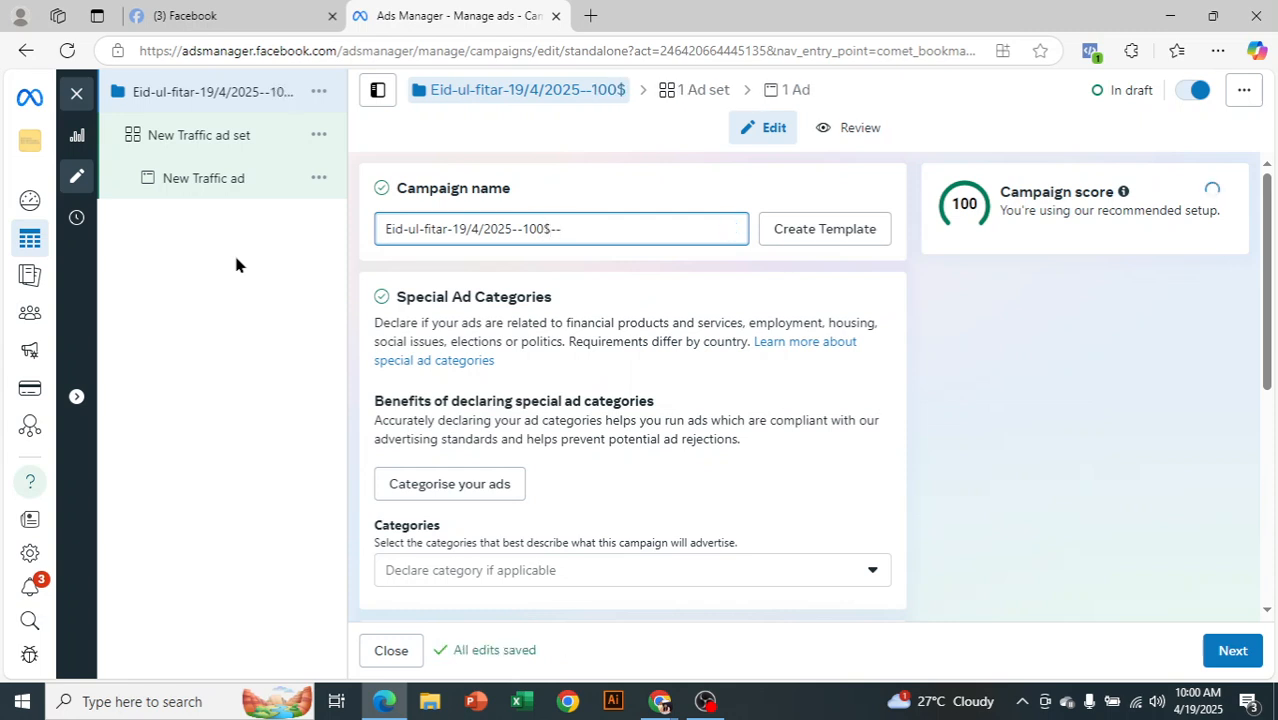
text(sormila)
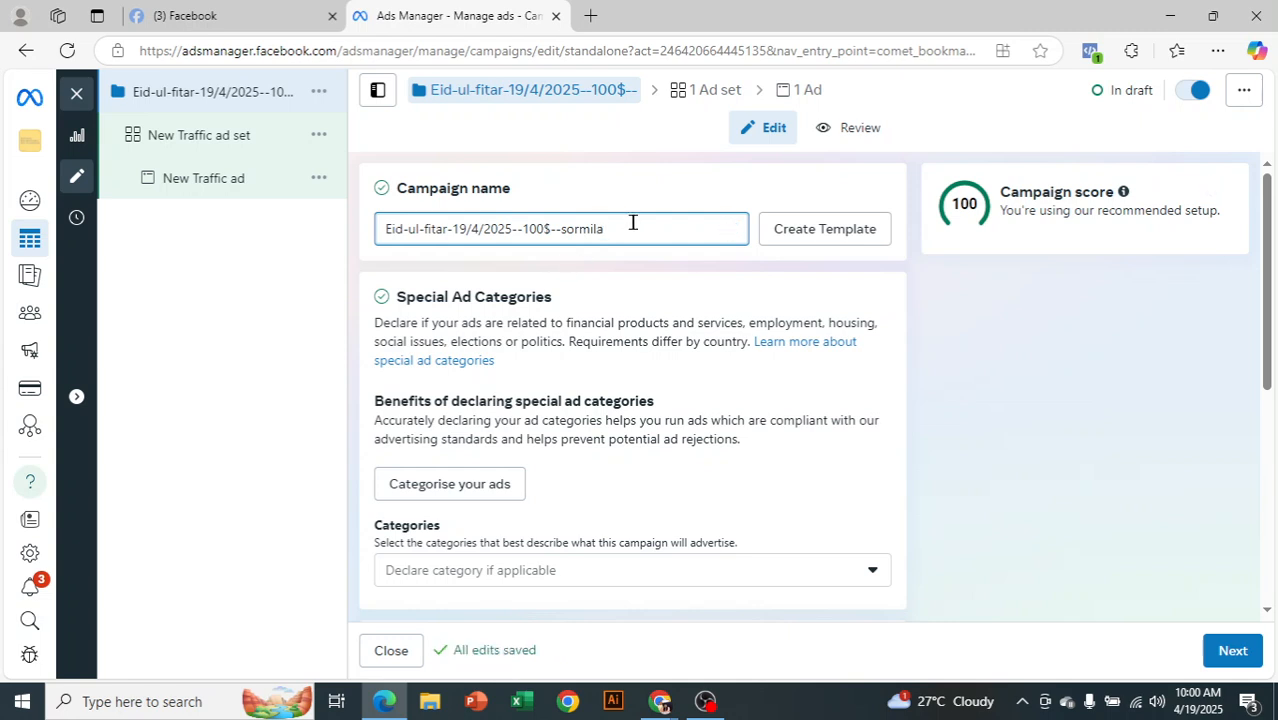
Copy the new campaign name to the clipboard and commit the edit
drag(632, 222, 368, 240)
key(ctrl+c)
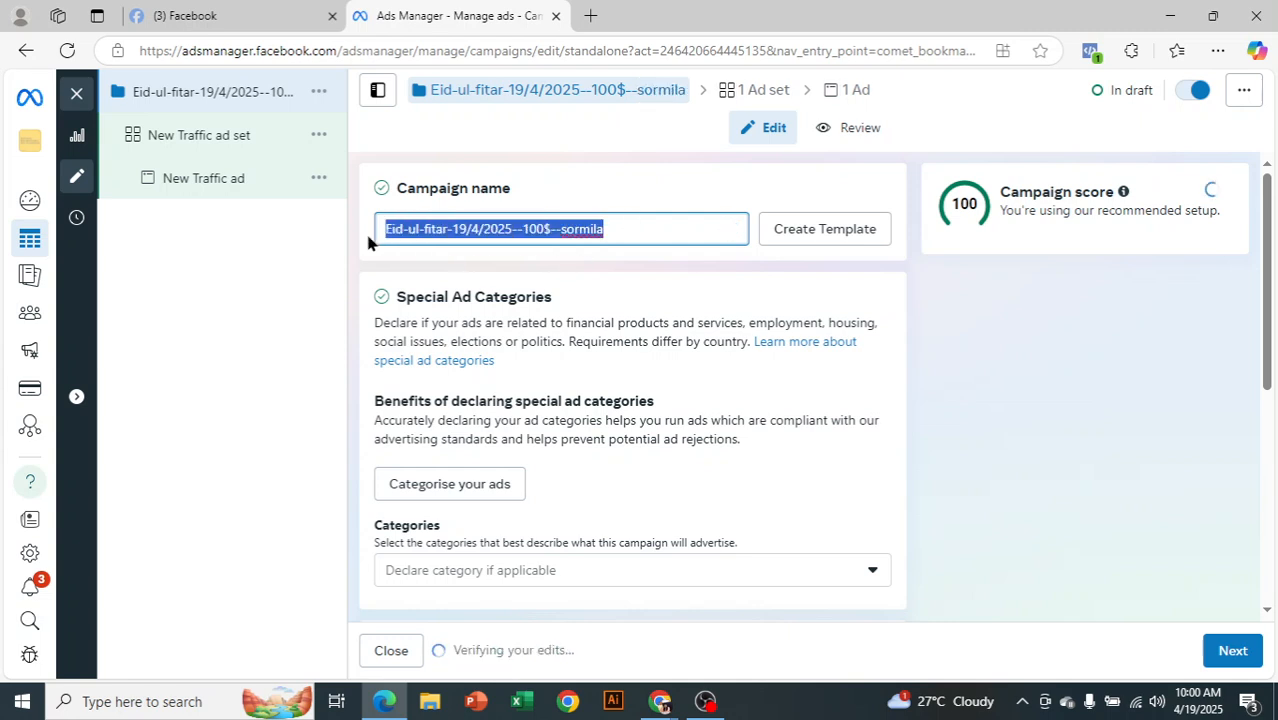
right_click(462, 235)
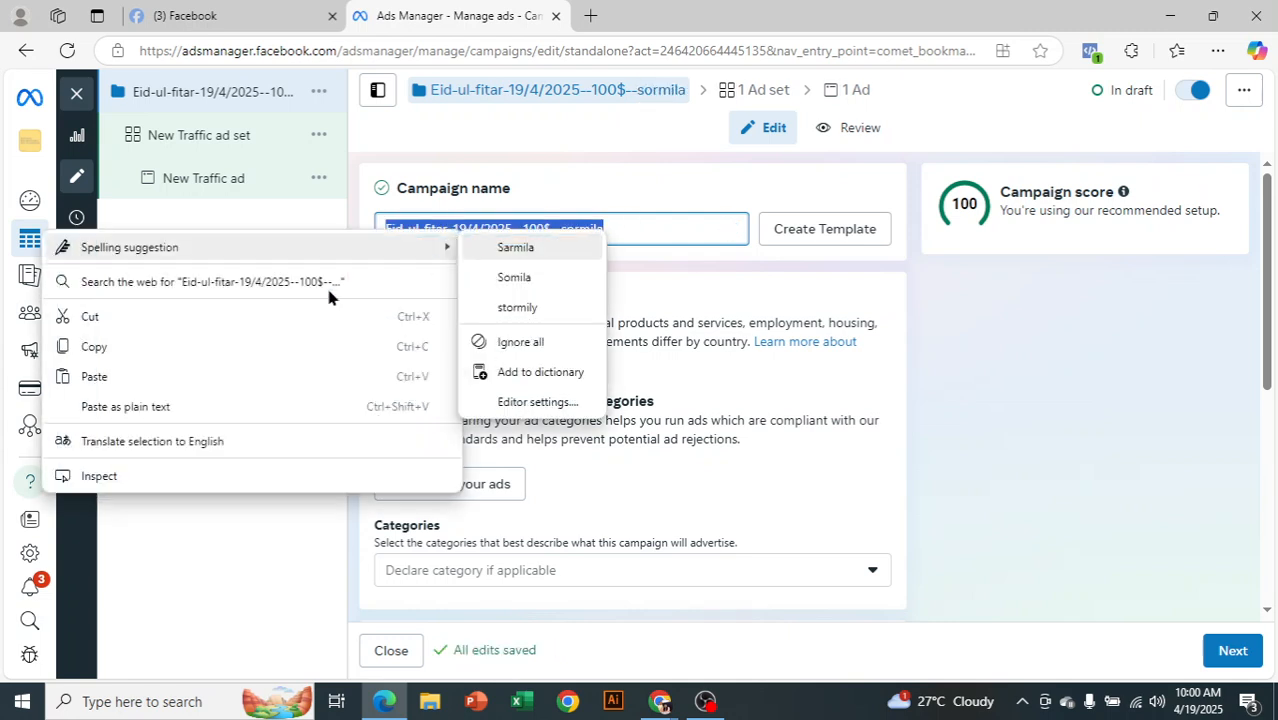
click(100, 350)
click(722, 262)
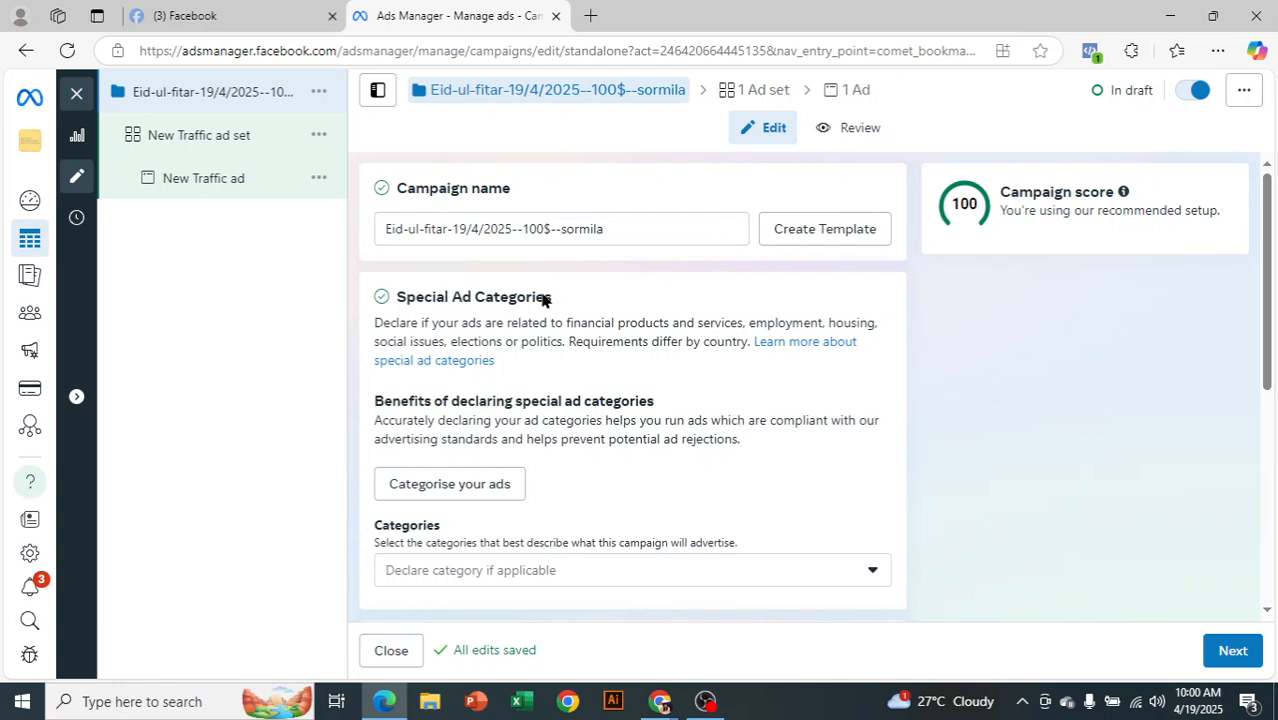
Open the Special Ad Categories list and scroll through the available categories
scroll(500, 350, down, 1)
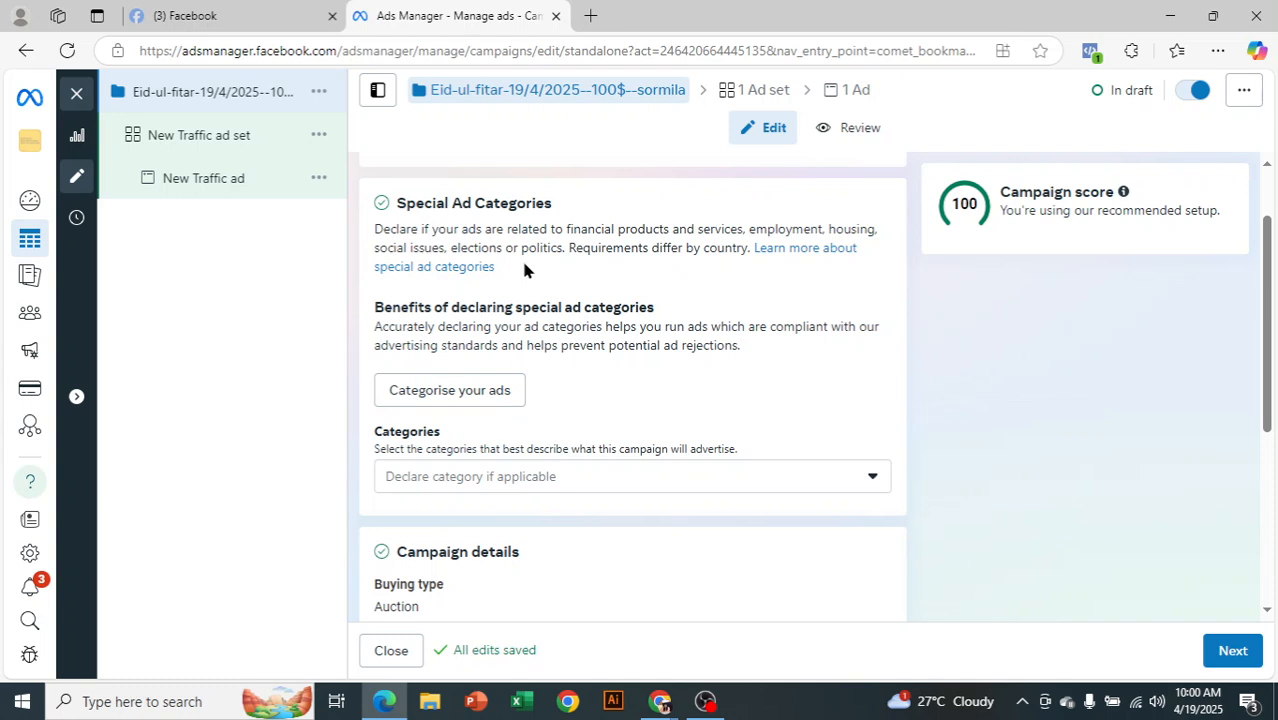
click(652, 478)
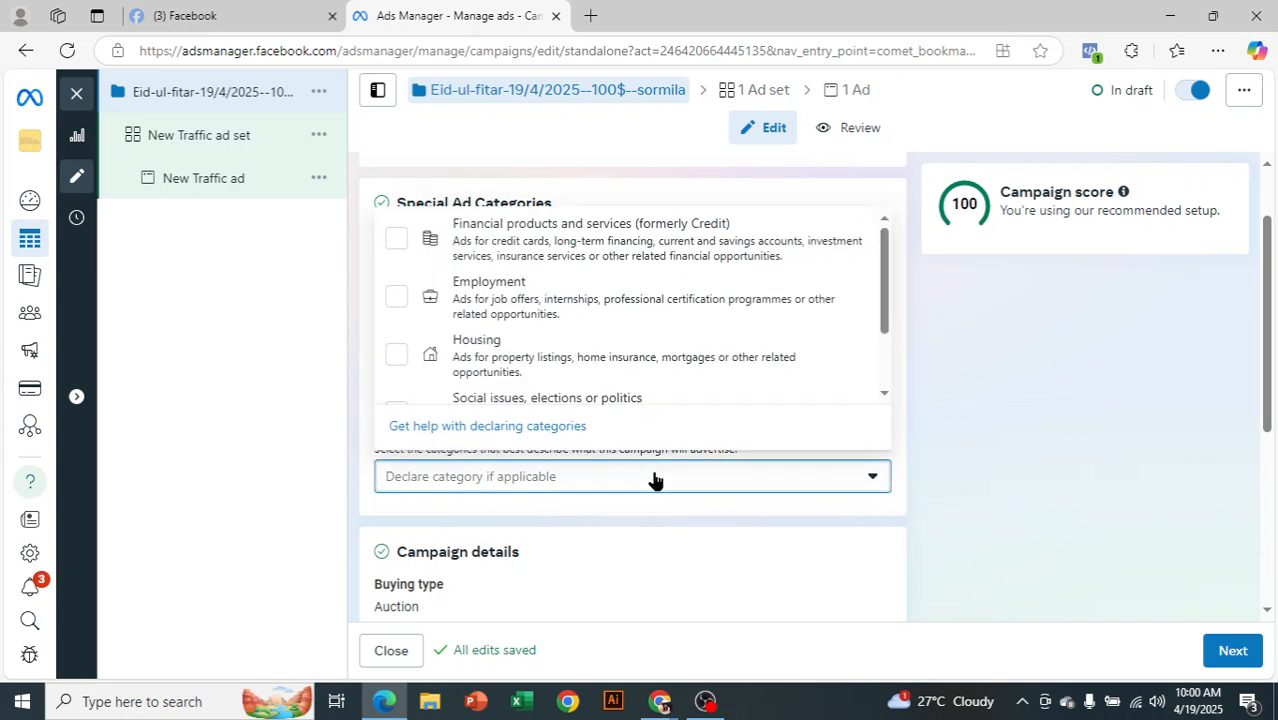
scroll(733, 340, down, 2)
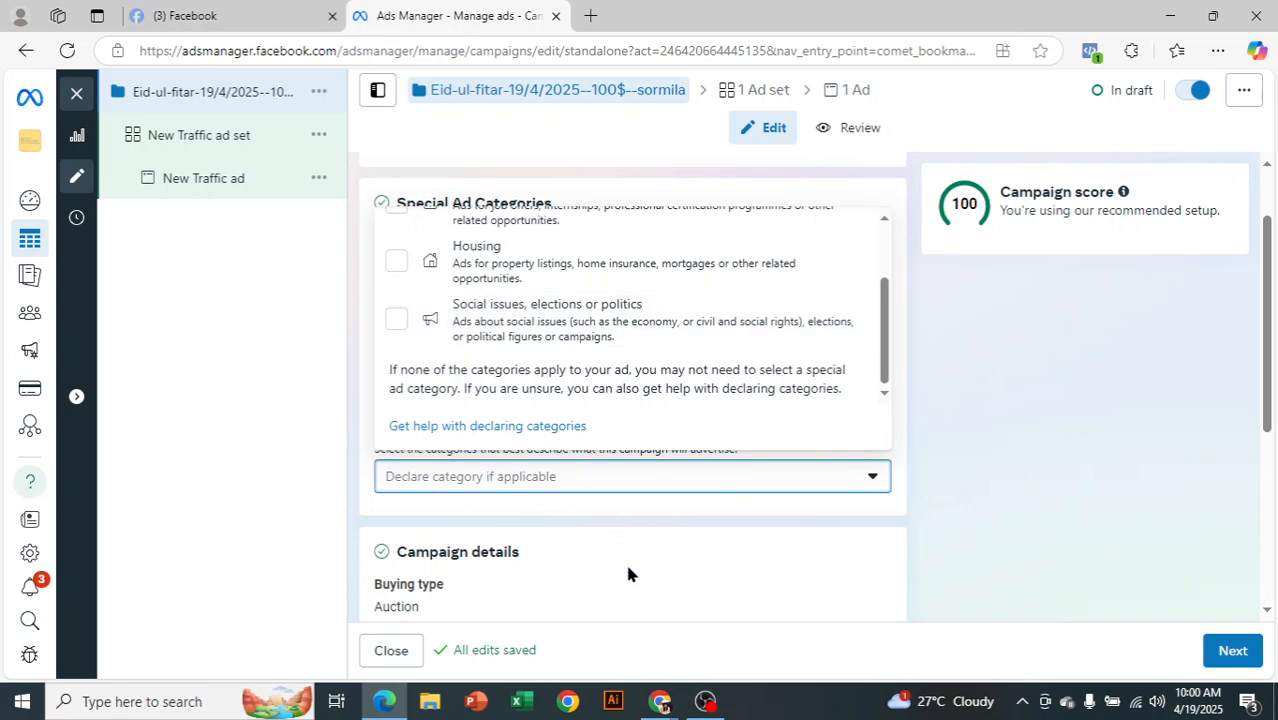
Pause and resume the screen recording in OBS Studio
click(705, 701)
click(1256, 500)
click(1256, 500)
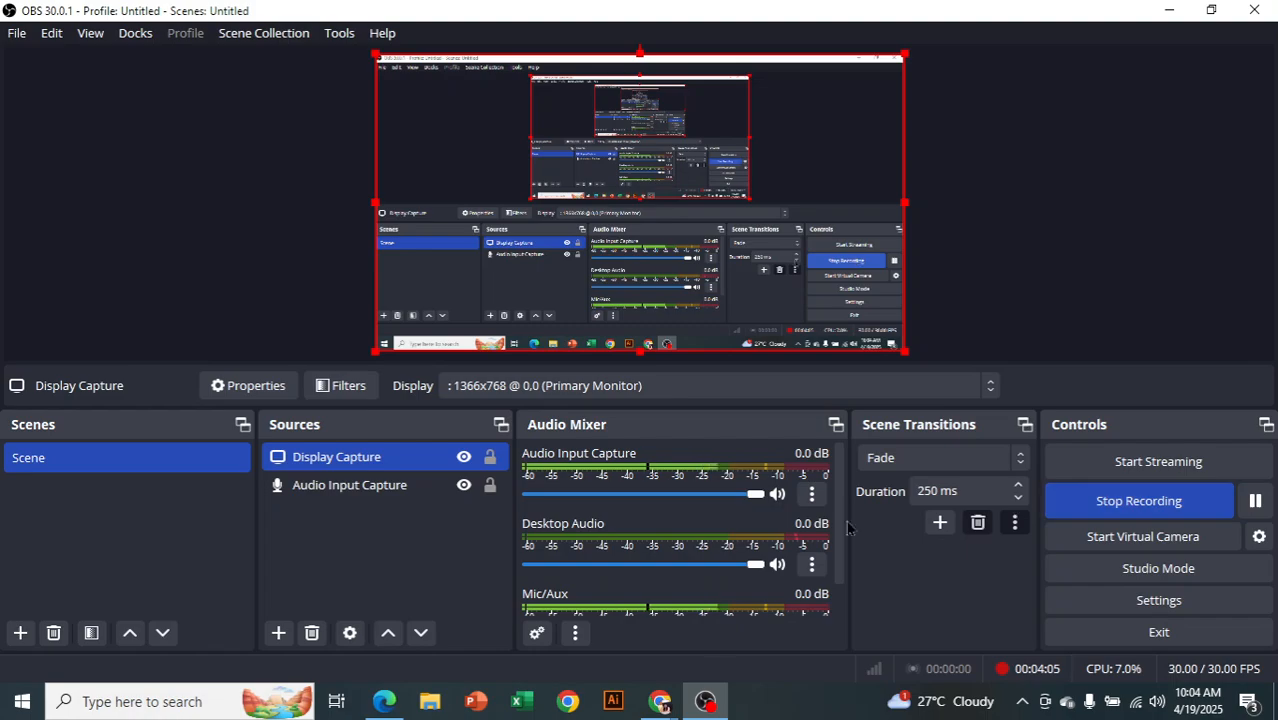
Toggle the screen recorder once more and come back to the campaign form
click(386, 701)
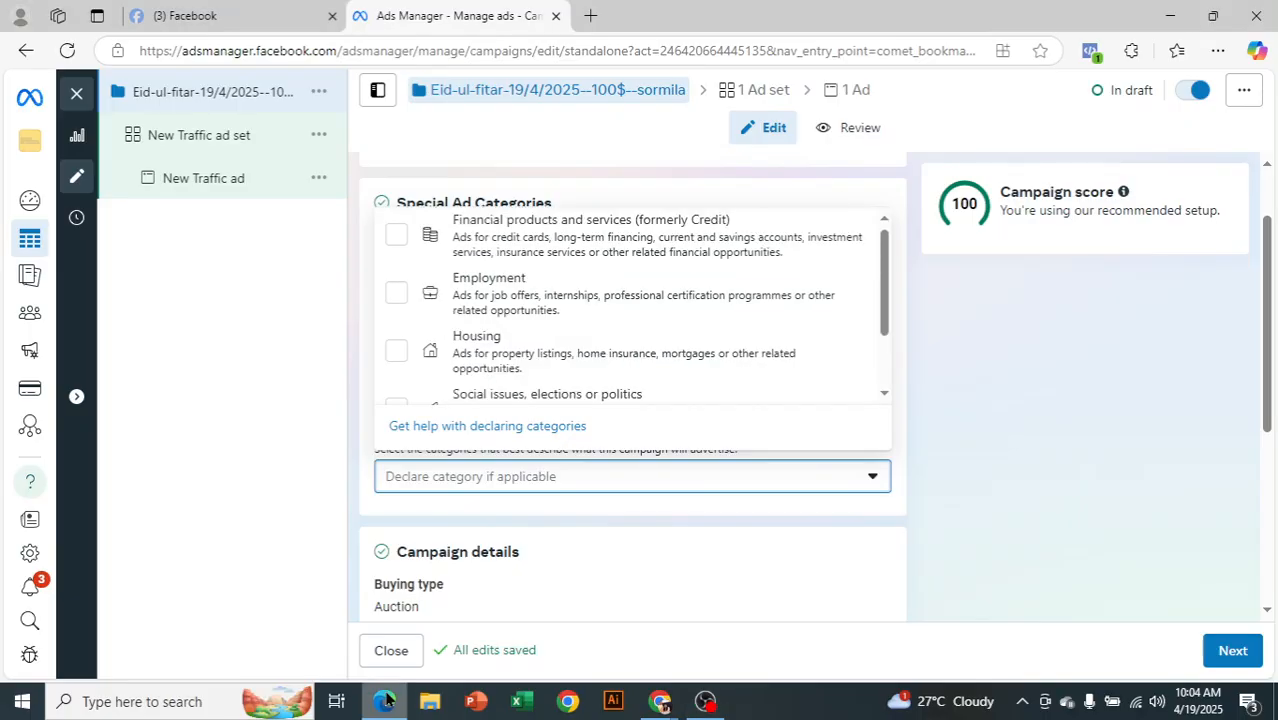
click(705, 701)
click(1256, 500)
click(1256, 500)
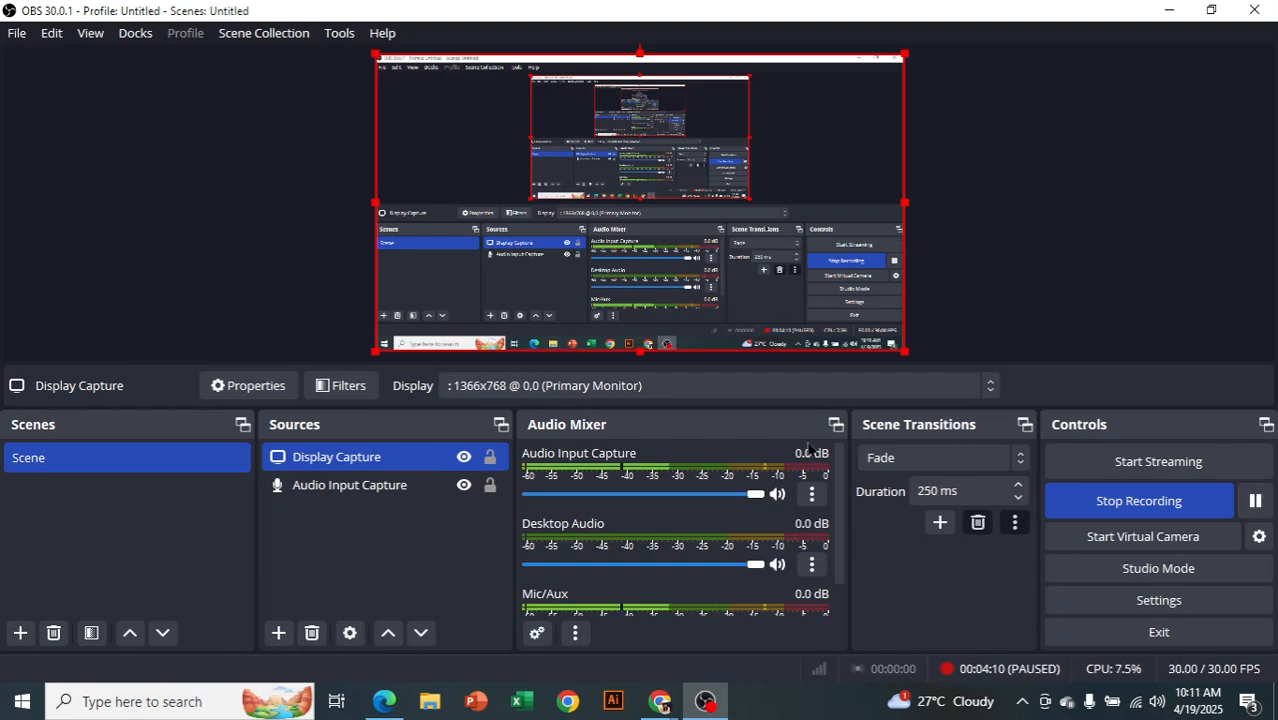
click(388, 701)
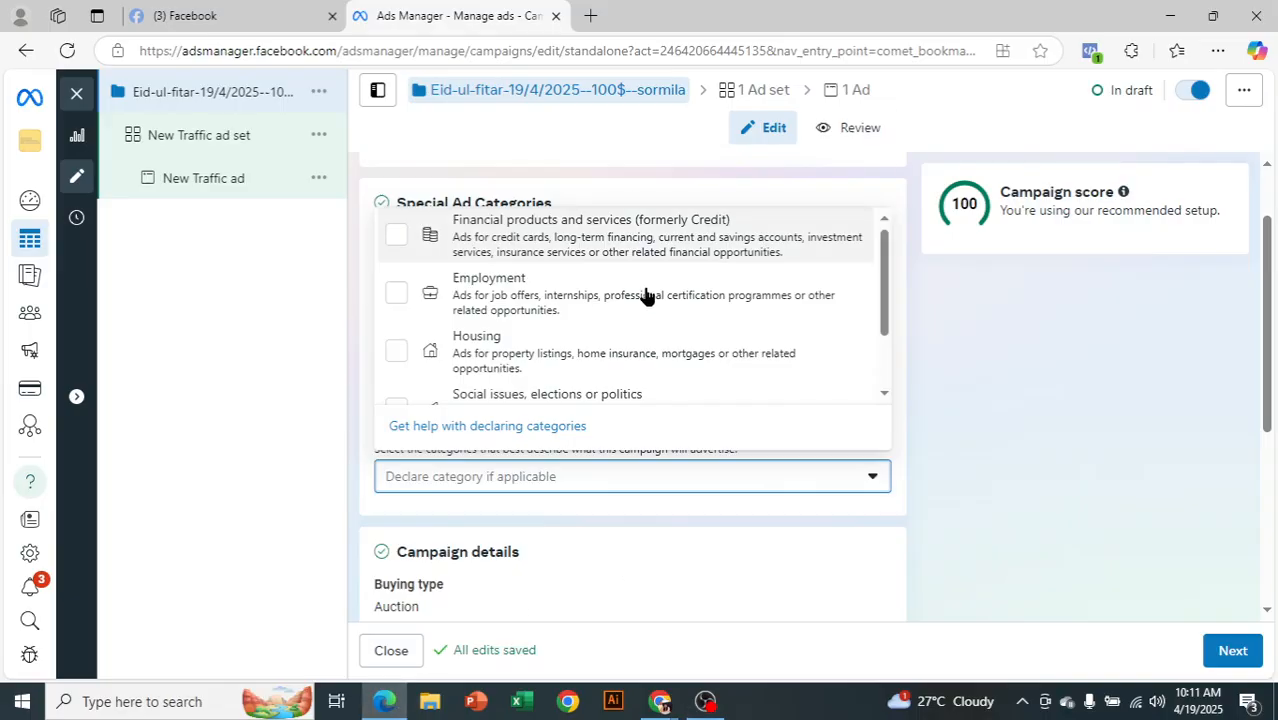
Scroll through the special ad categories and close the list with none declared
scroll(524, 312, down, 2)
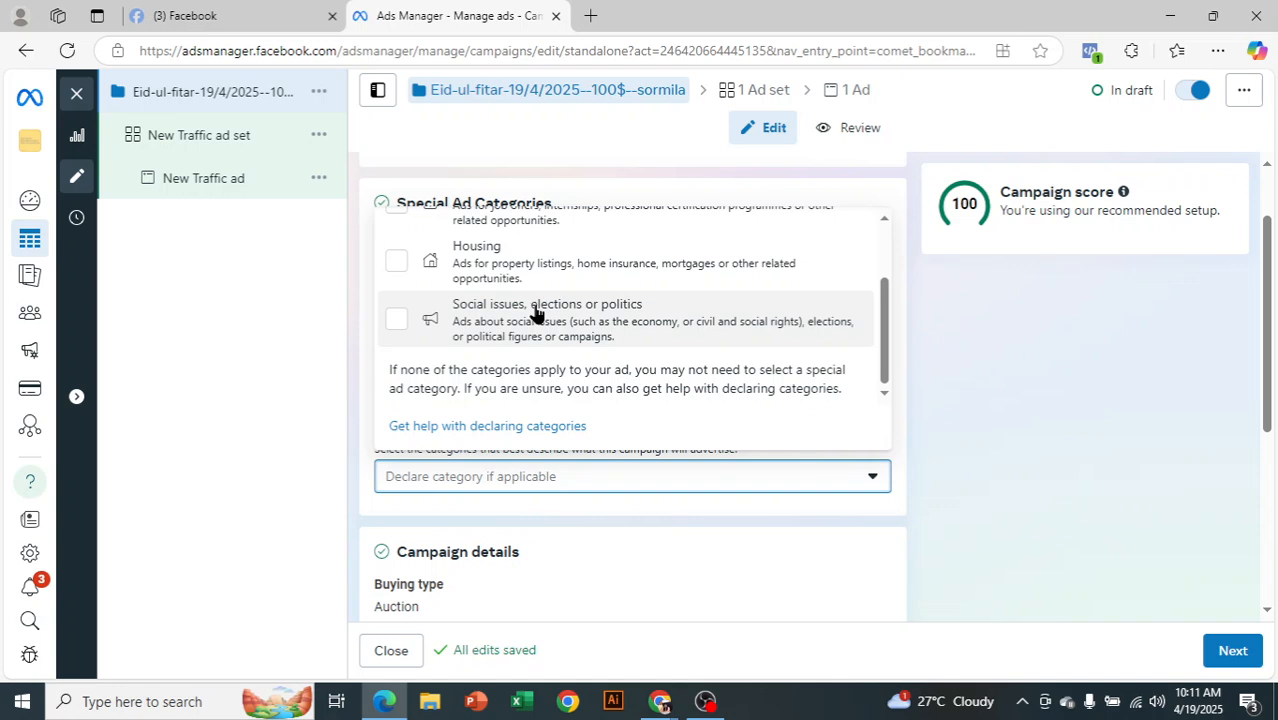
scroll(593, 358, up, 2)
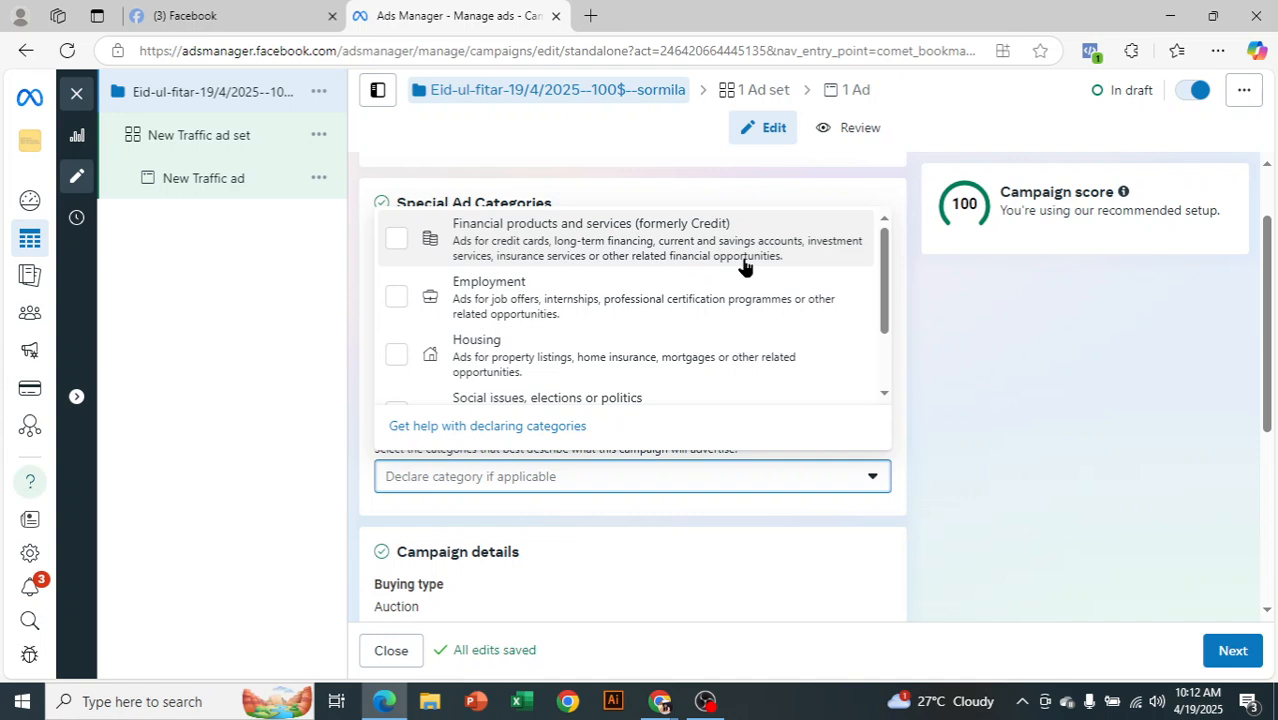
click(227, 315)
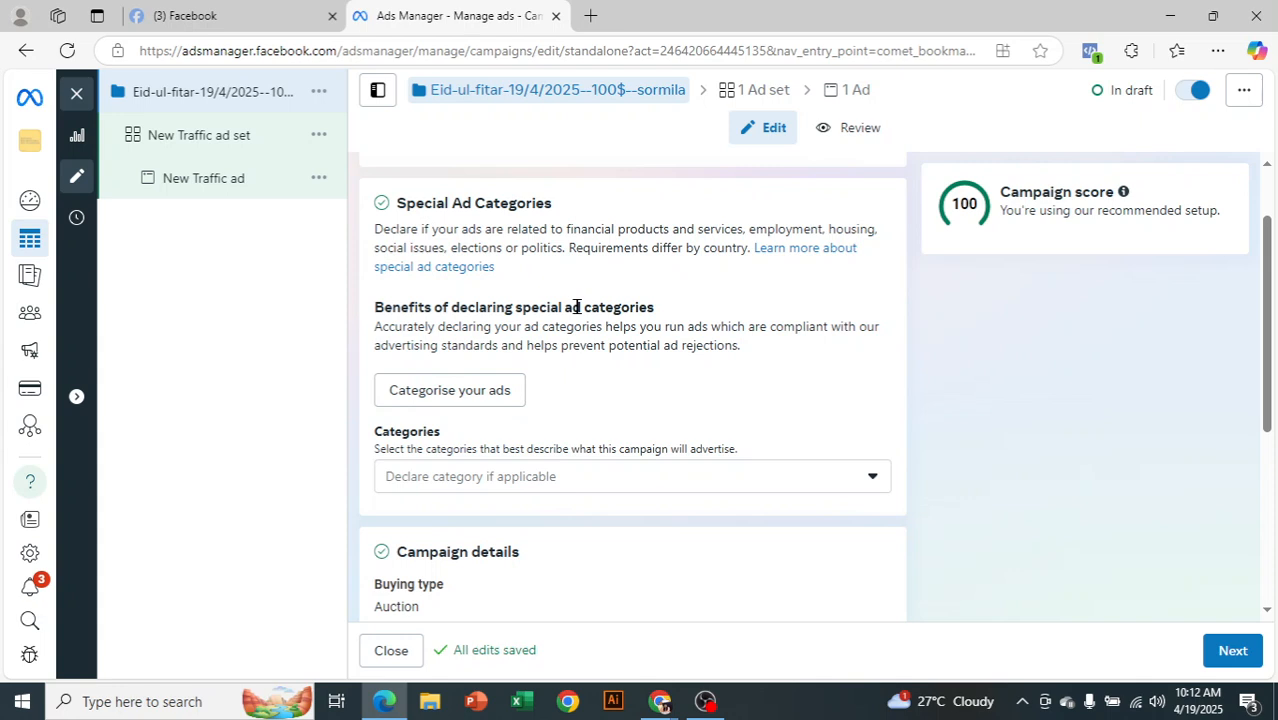
Review the objective options, keeping Traffic, and continue to the New Traffic ad set
scroll(606, 417, down, 3)
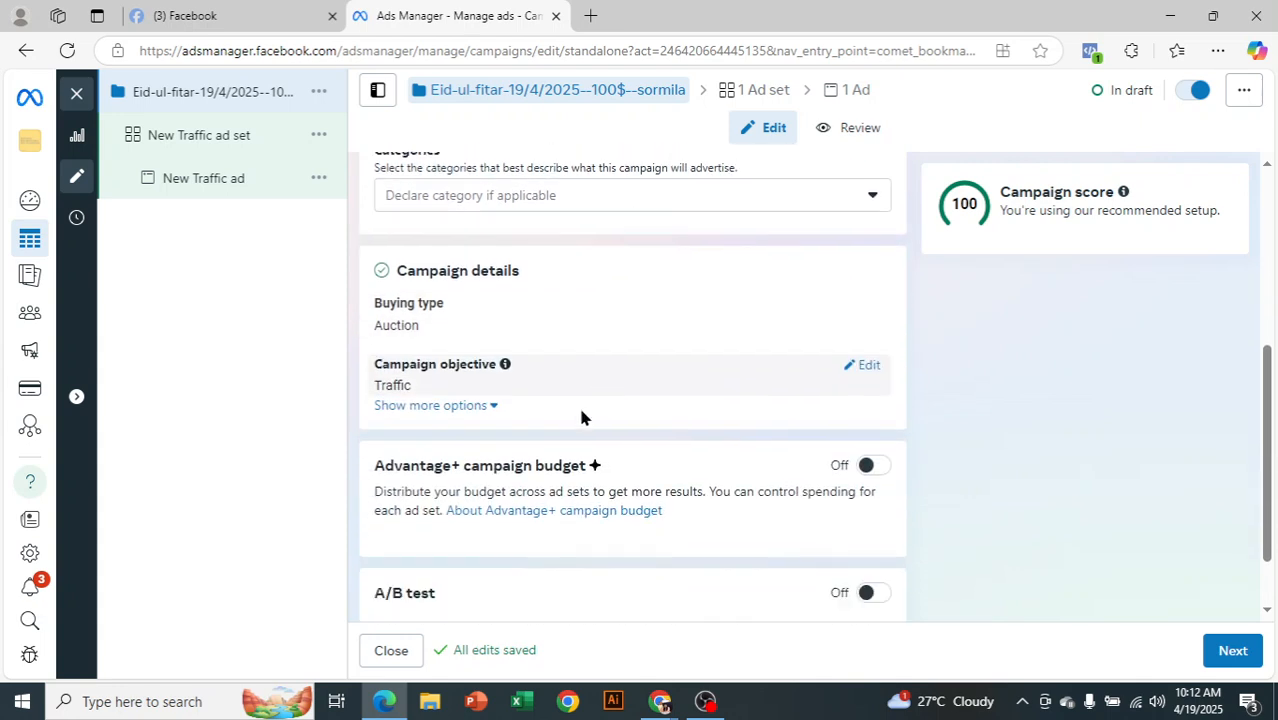
click(860, 370)
scroll(842, 394, down, 4)
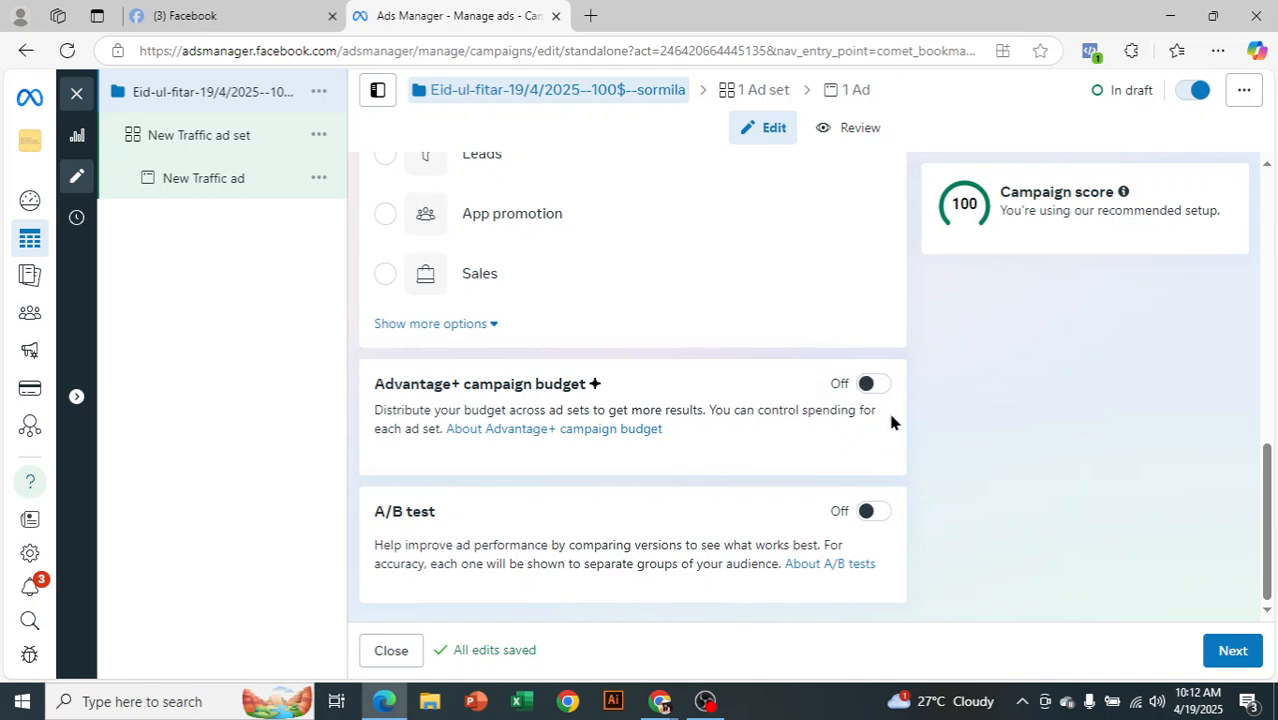
drag(371, 392, 668, 405)
click(762, 422)
click(1236, 655)
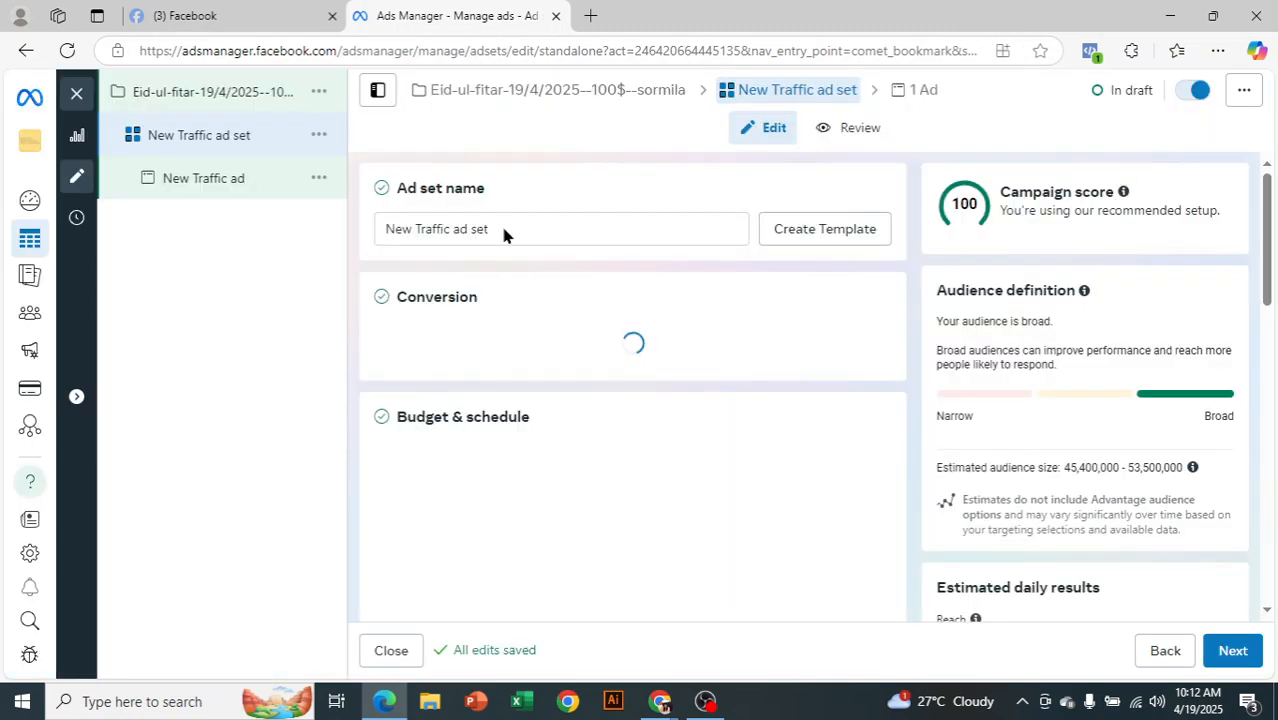
Rename the ad set by pasting the Eid-ul-fitar campaign name over 'New Traffic ad set'
drag(503, 227, 321, 217)
key(BackSpace)
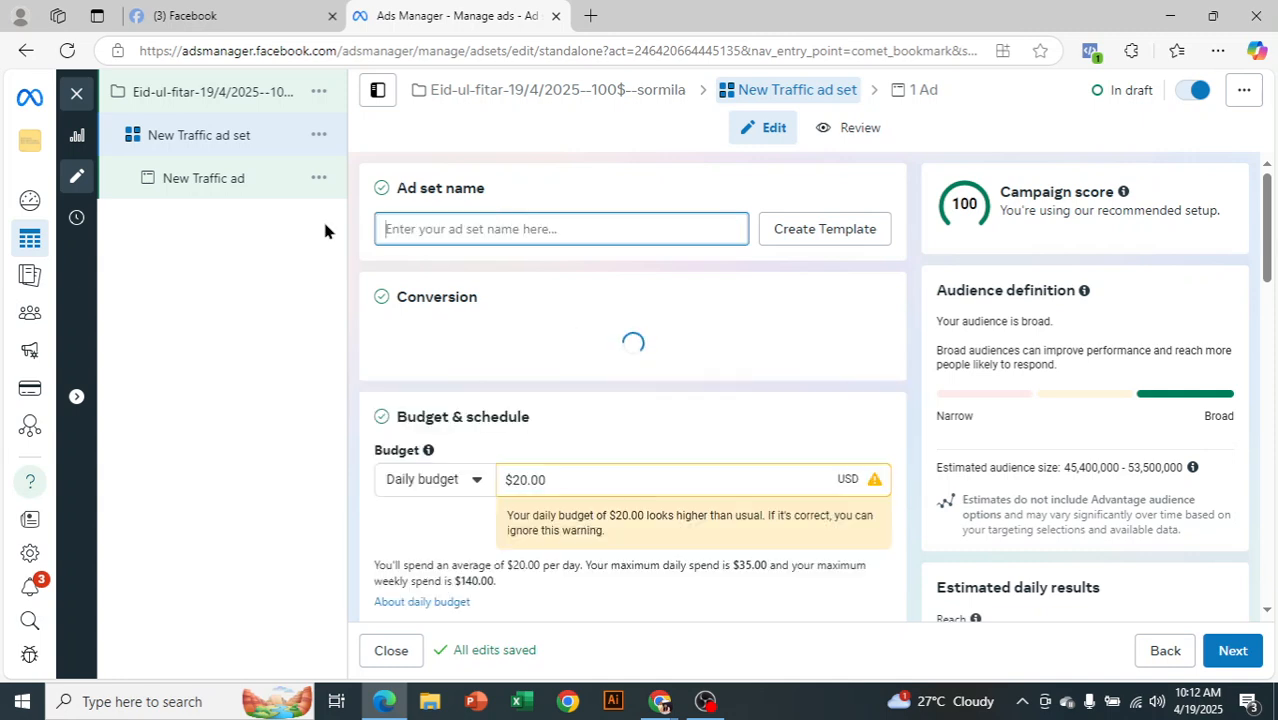
key(ctrl+v)
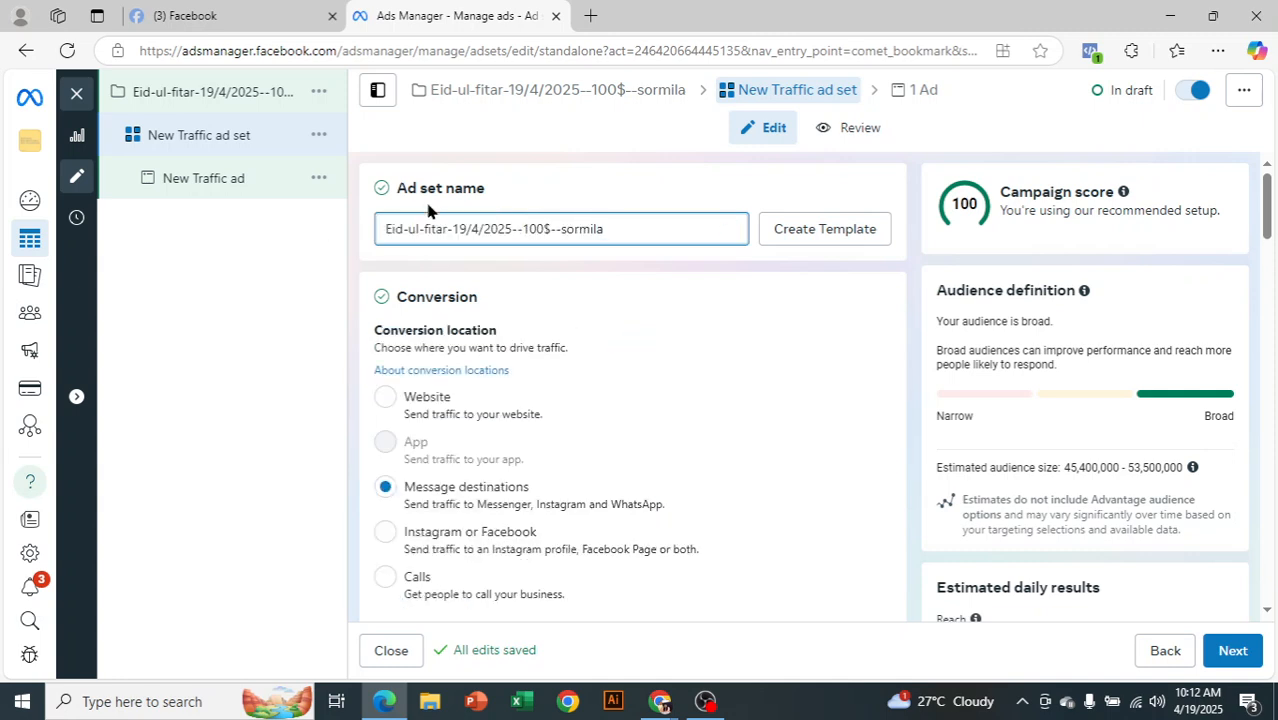
click(599, 266)
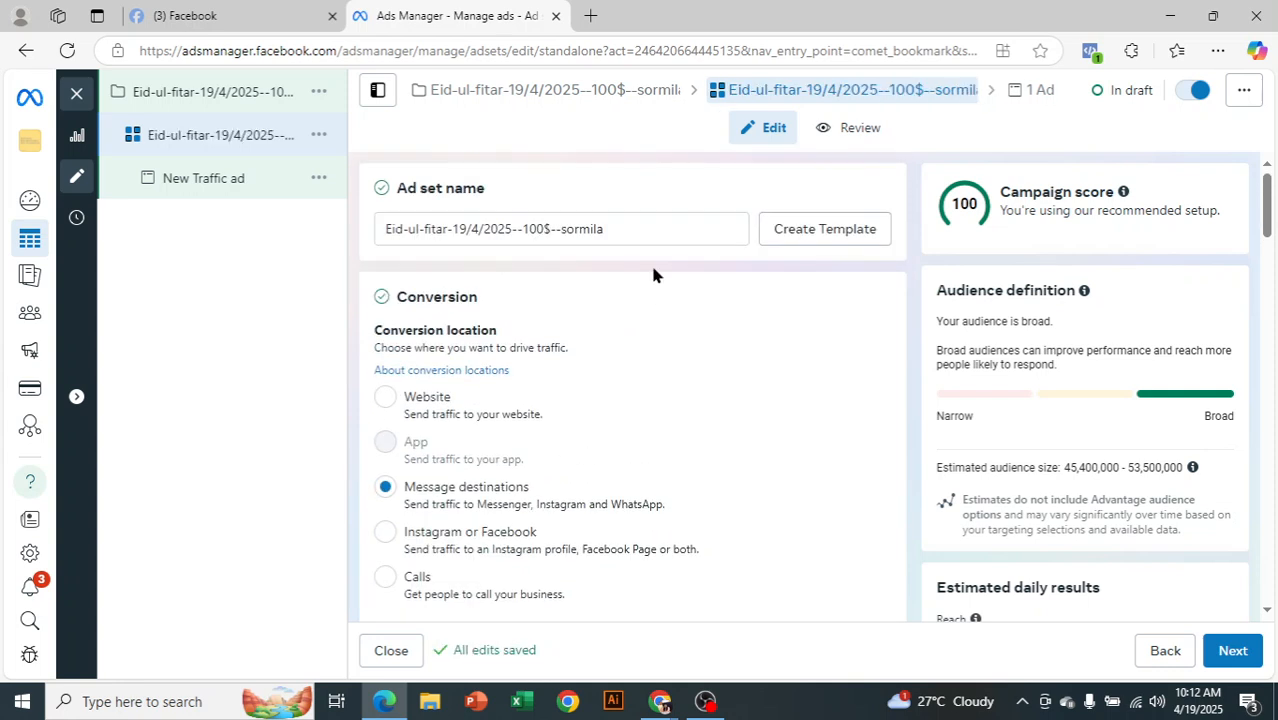
Set the conversion location to Website and bring up the performance goal choices
scroll(650, 276, down, 1)
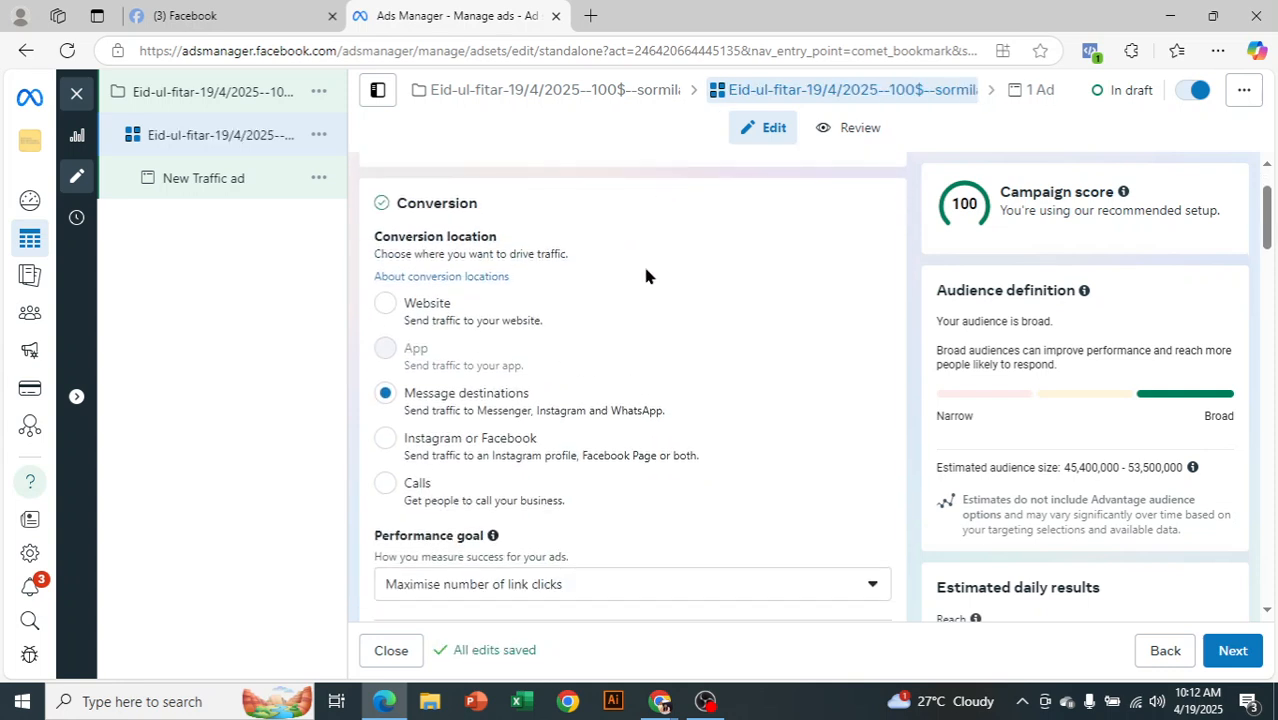
click(396, 309)
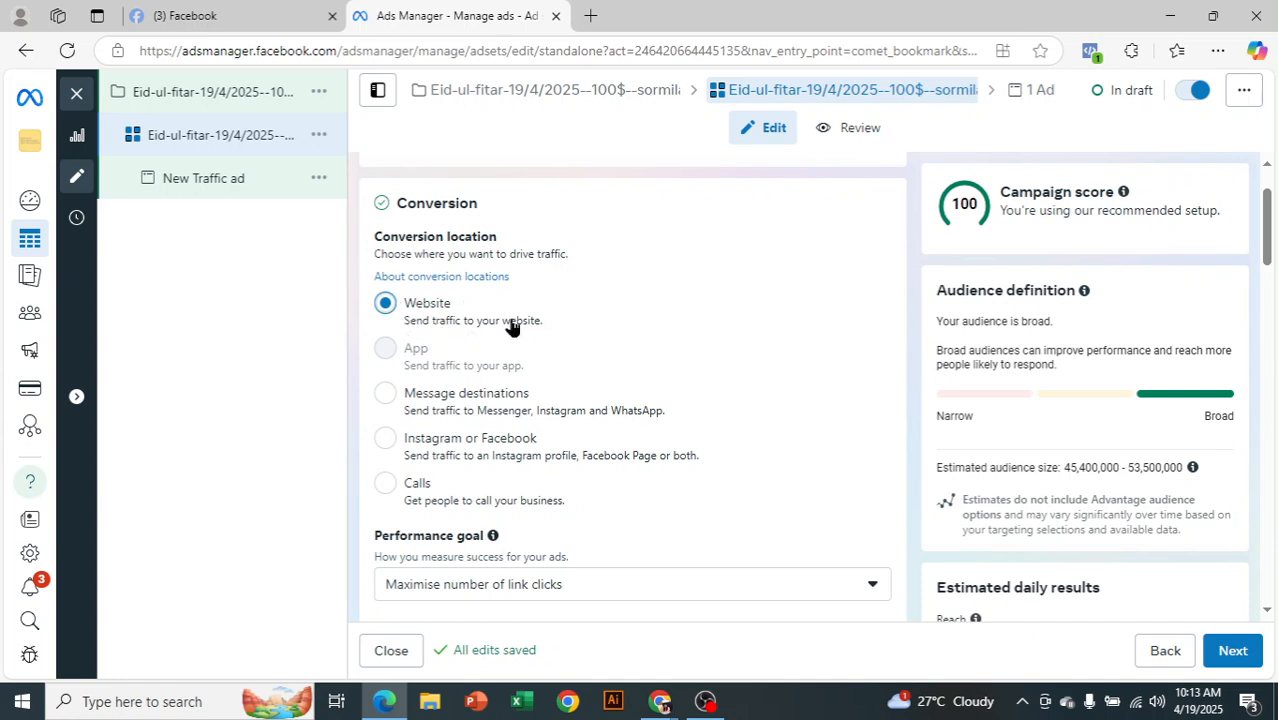
scroll(773, 366, down, 3)
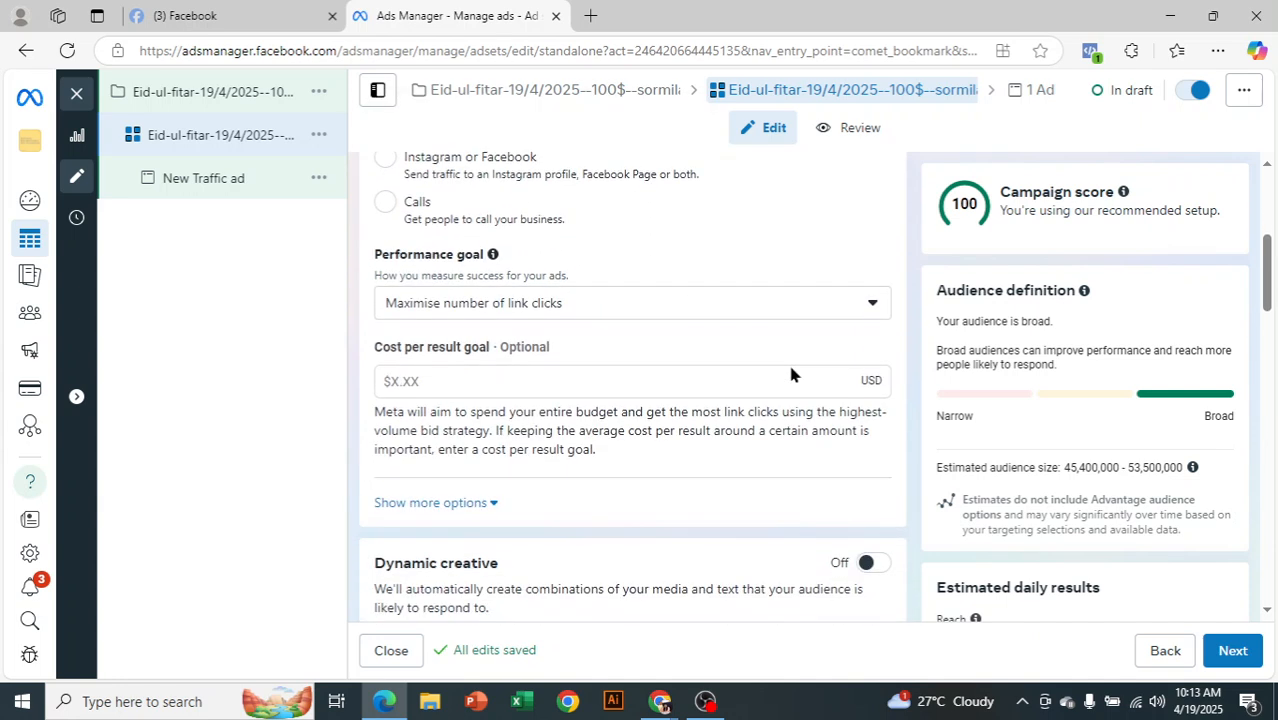
click(570, 312)
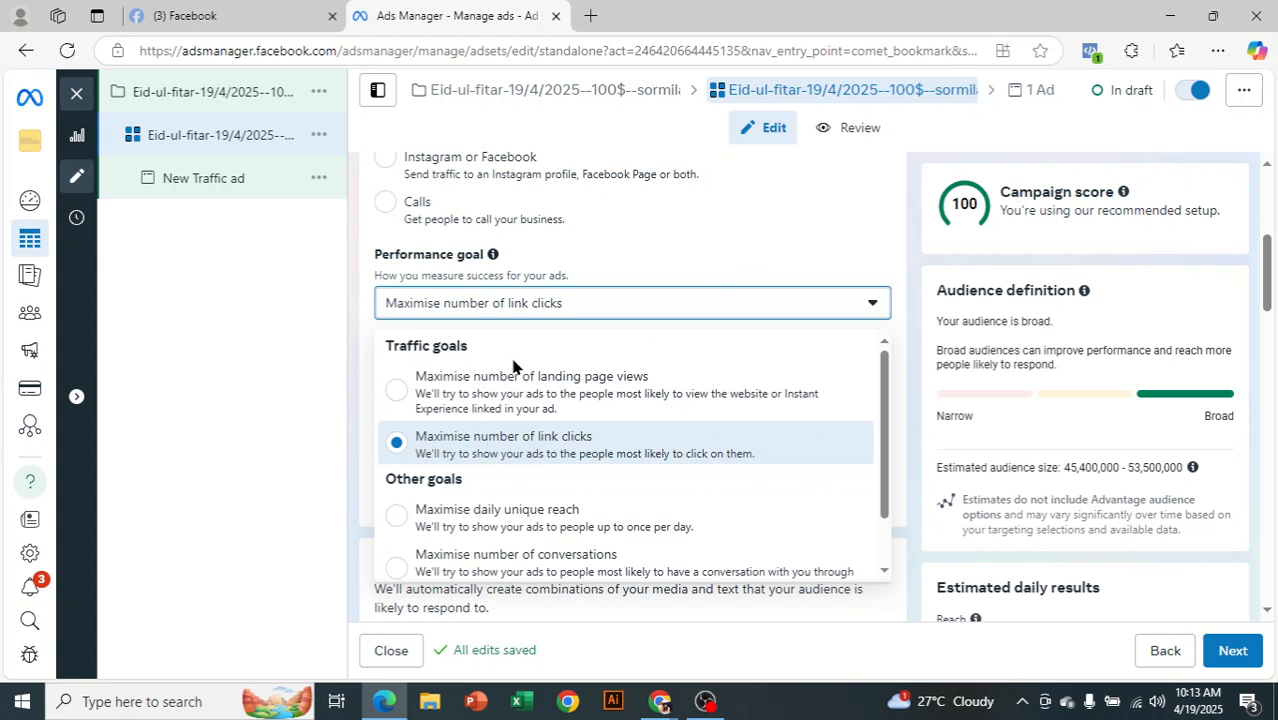
Set the ad set's performance goal to 'Maximise number of landing page views'
click(452, 400)
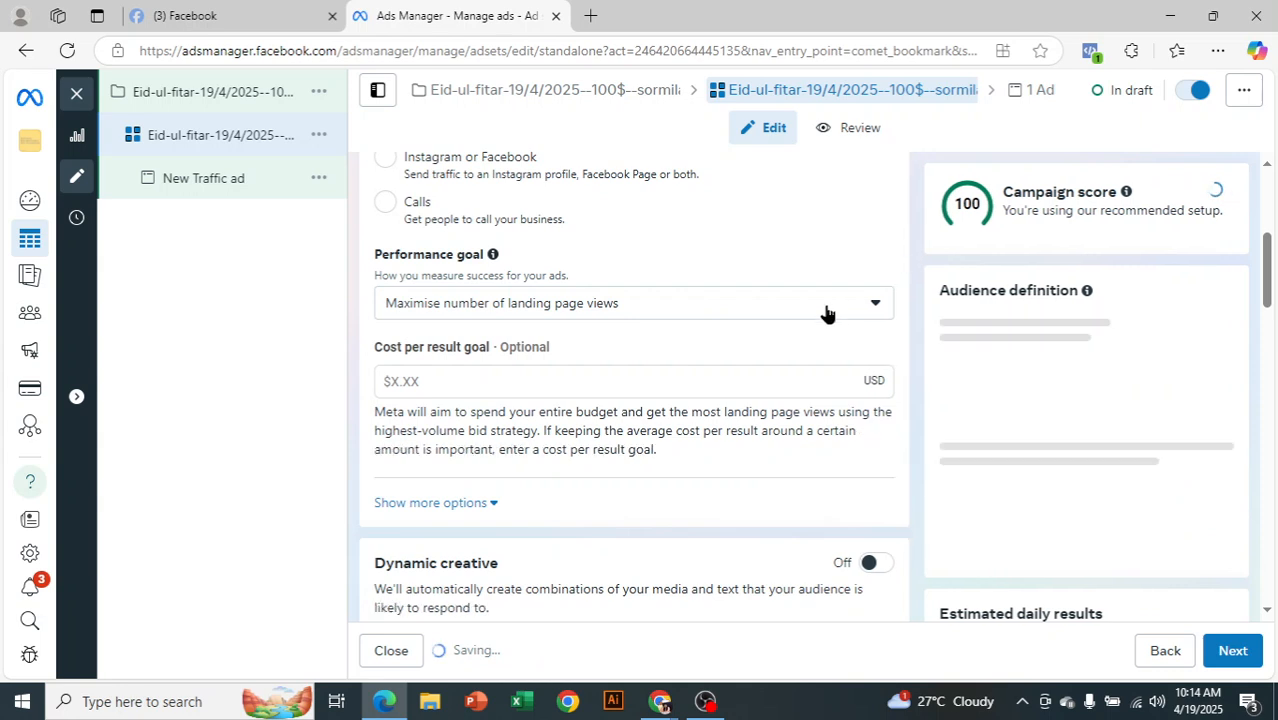
scroll(825, 312, down, 1)
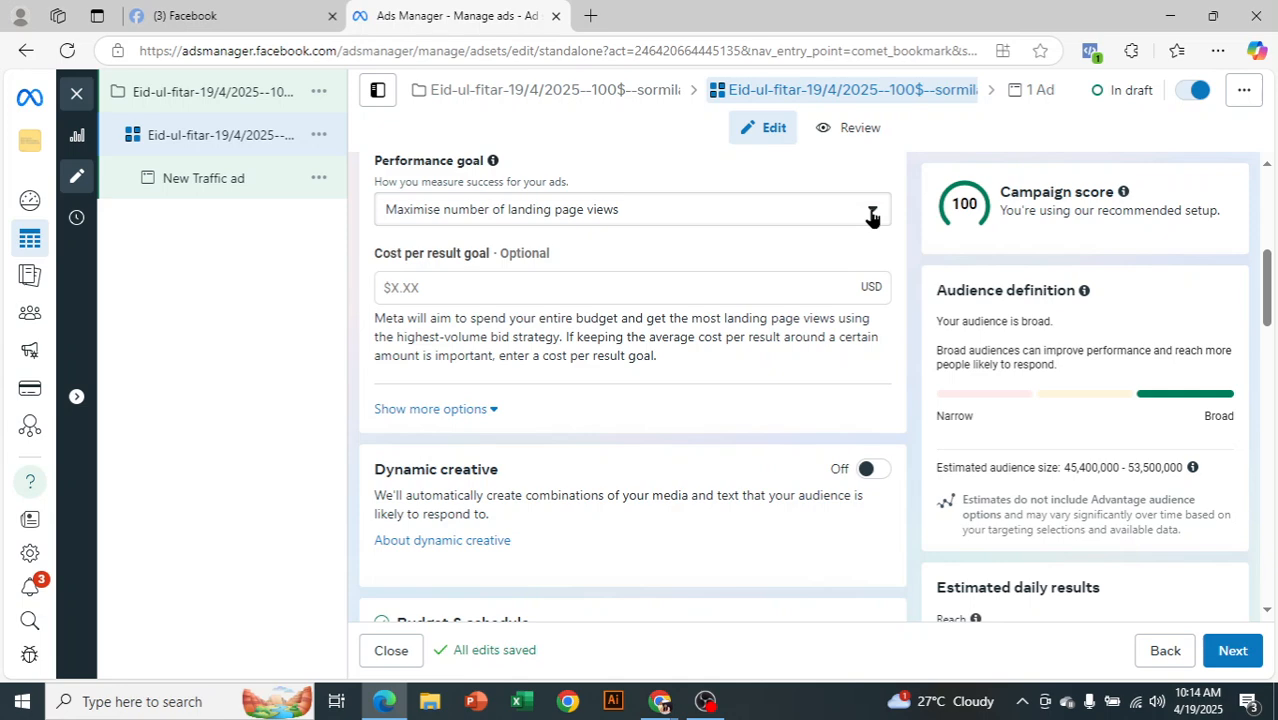
Switch the budget to a $350.00 lifetime budget and reset the past start time to 10:14
scroll(800, 290, down, 1)
scroll(678, 438, down, 1)
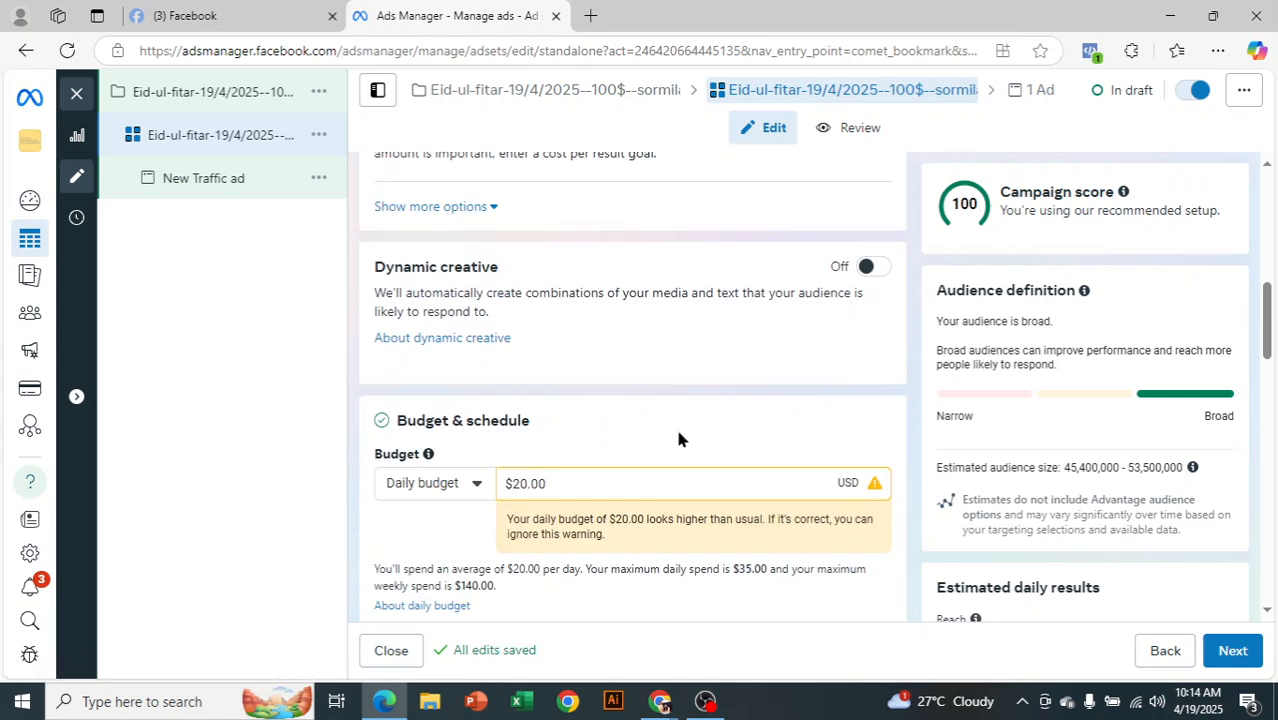
scroll(678, 438, down, 1)
click(479, 405)
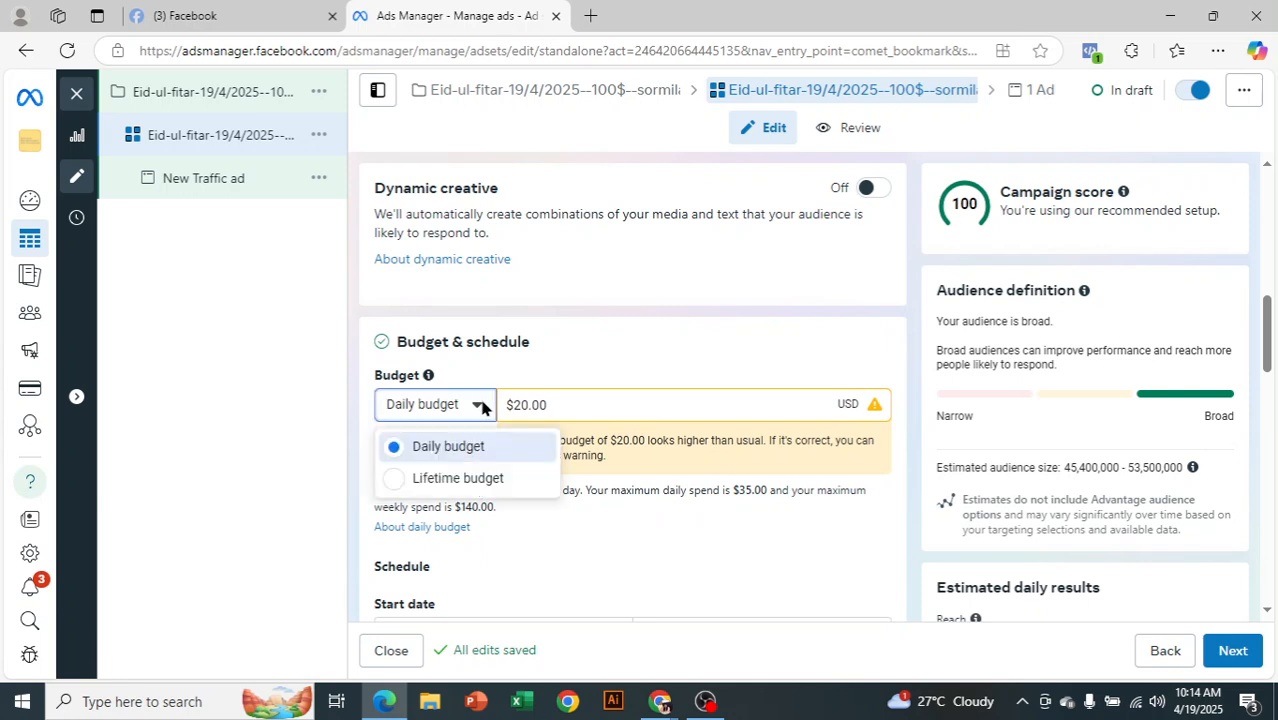
click(545, 475)
scroll(744, 409, down, 1)
scroll(701, 388, down, 1)
click(562, 594)
scroll(775, 458, down, 4)
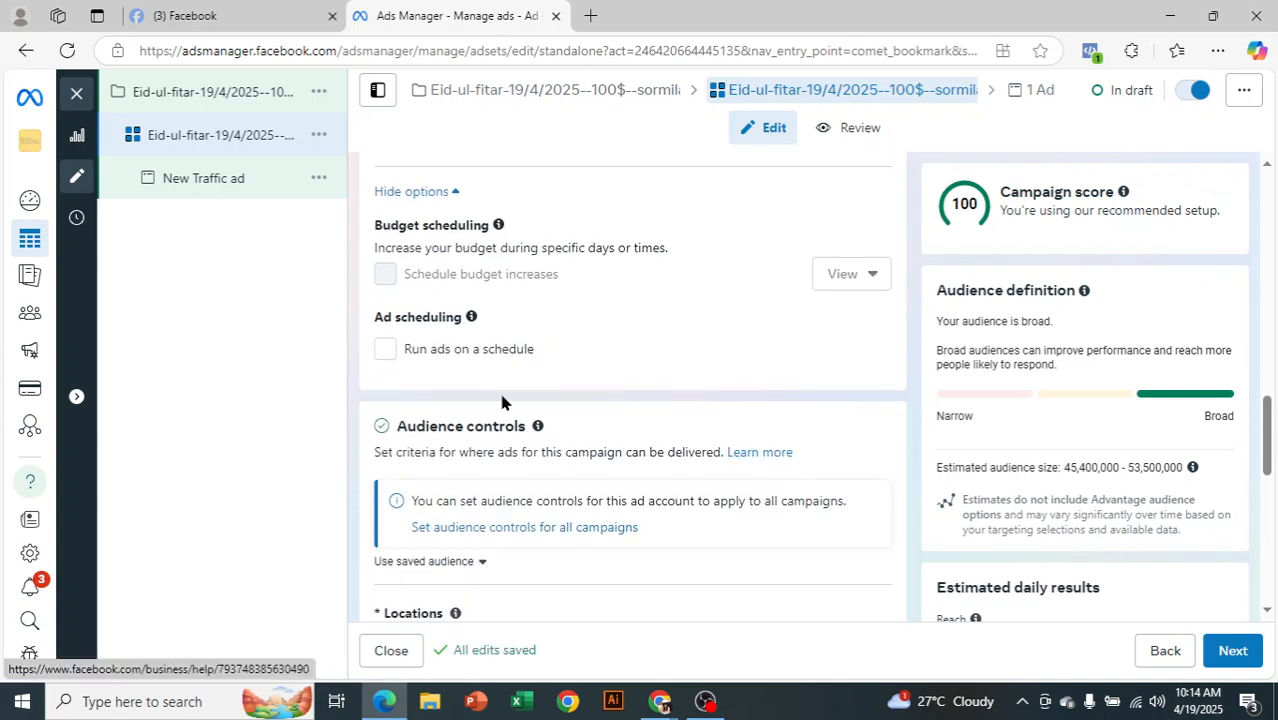
Turn on ad scheduling and fill every day's early-morning hours from 12 am and the 9–11 am hours
click(385, 350)
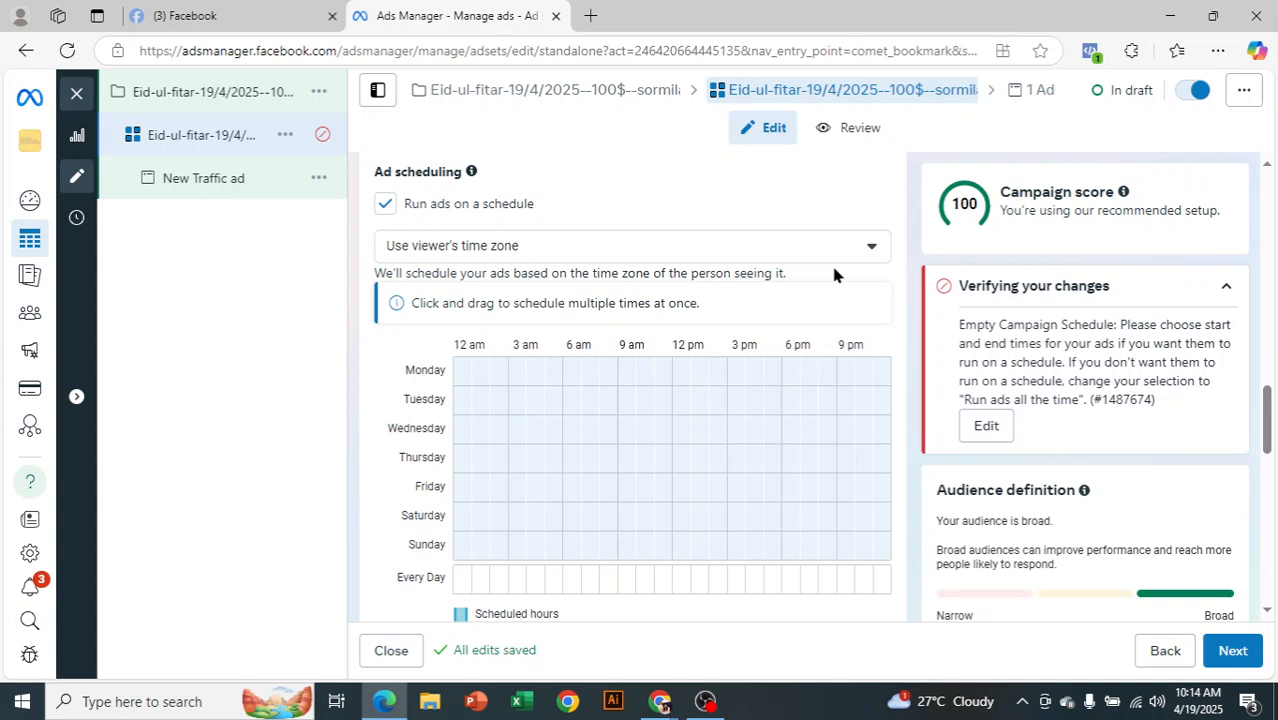
click(460, 585)
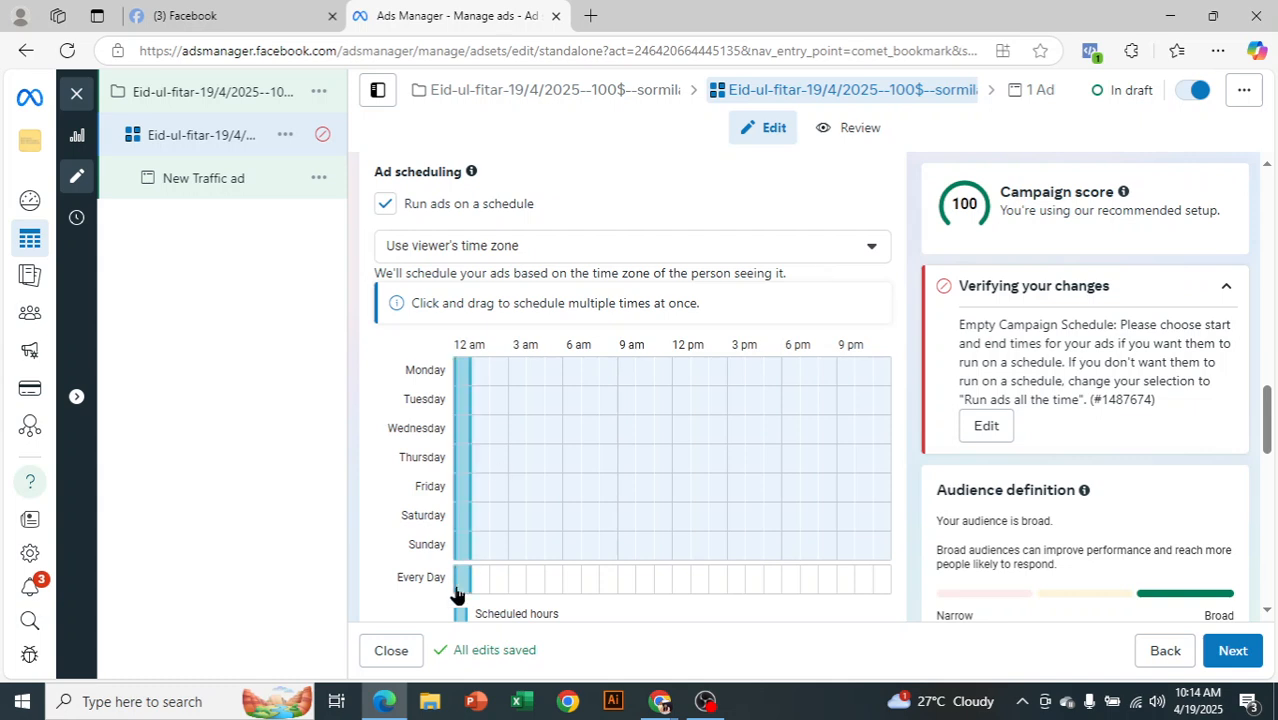
click(481, 594)
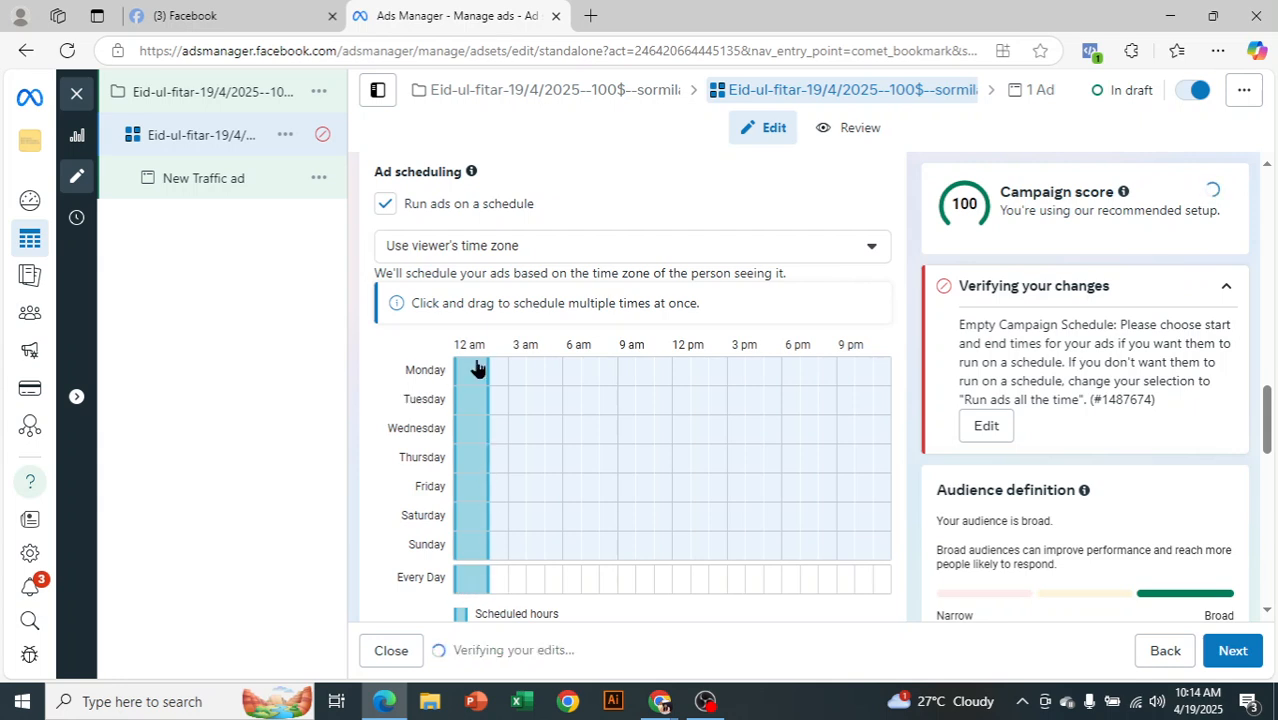
scroll(633, 365, down, 1)
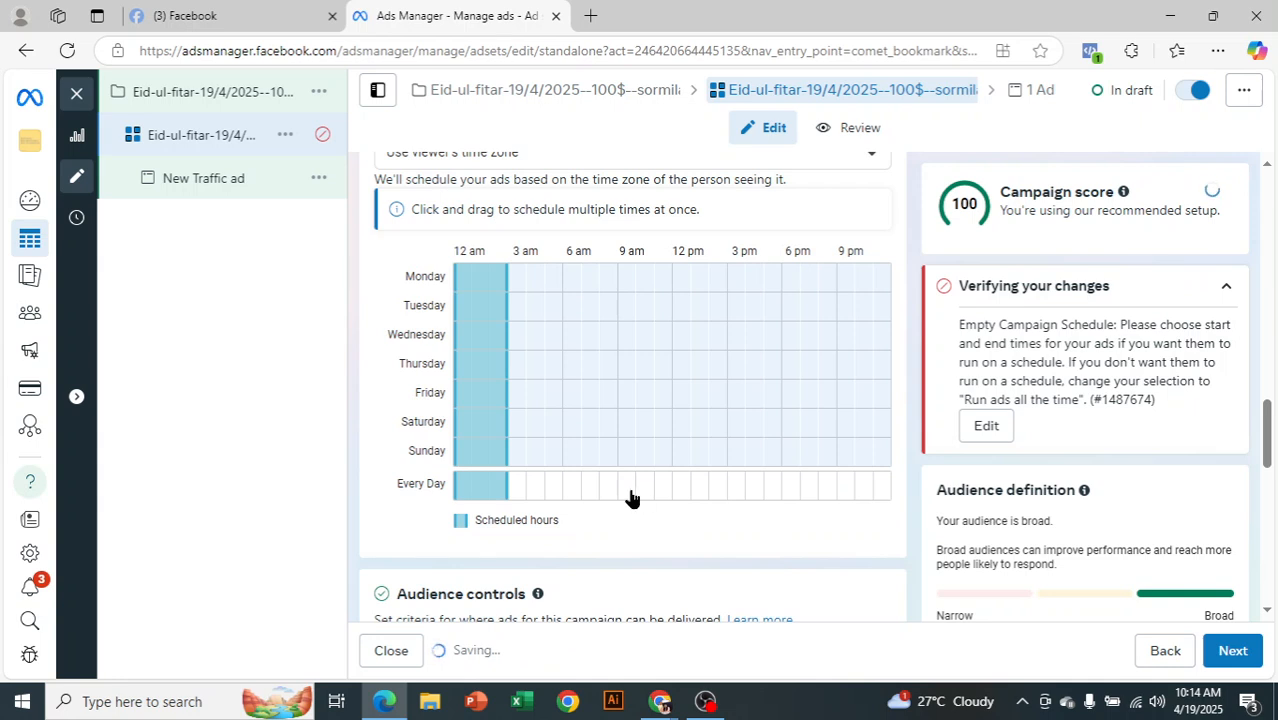
click(631, 492)
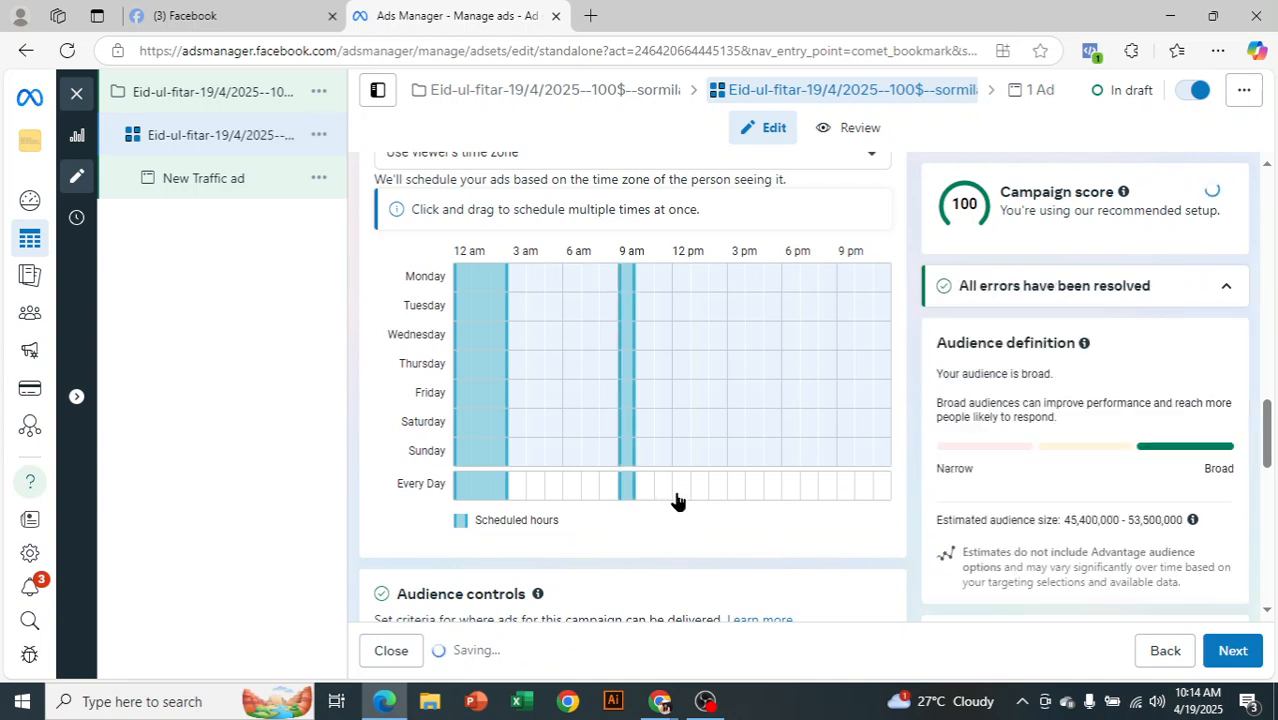
click(661, 490)
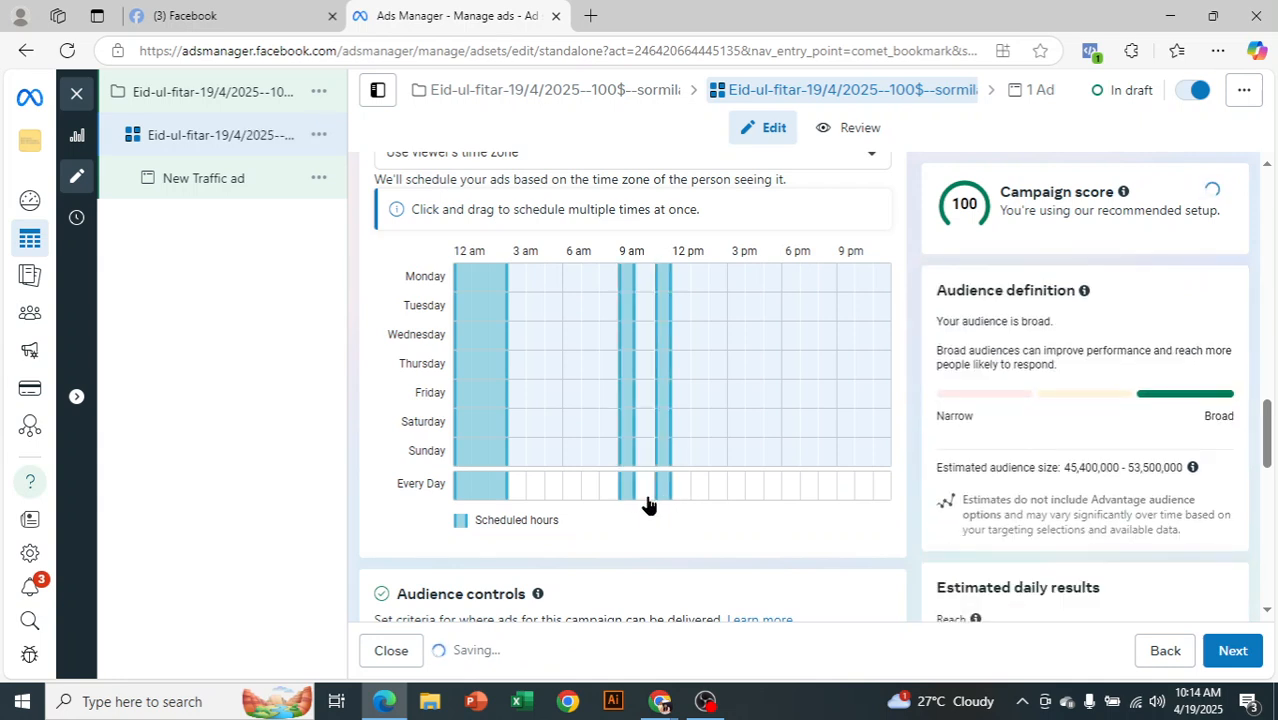
click(647, 490)
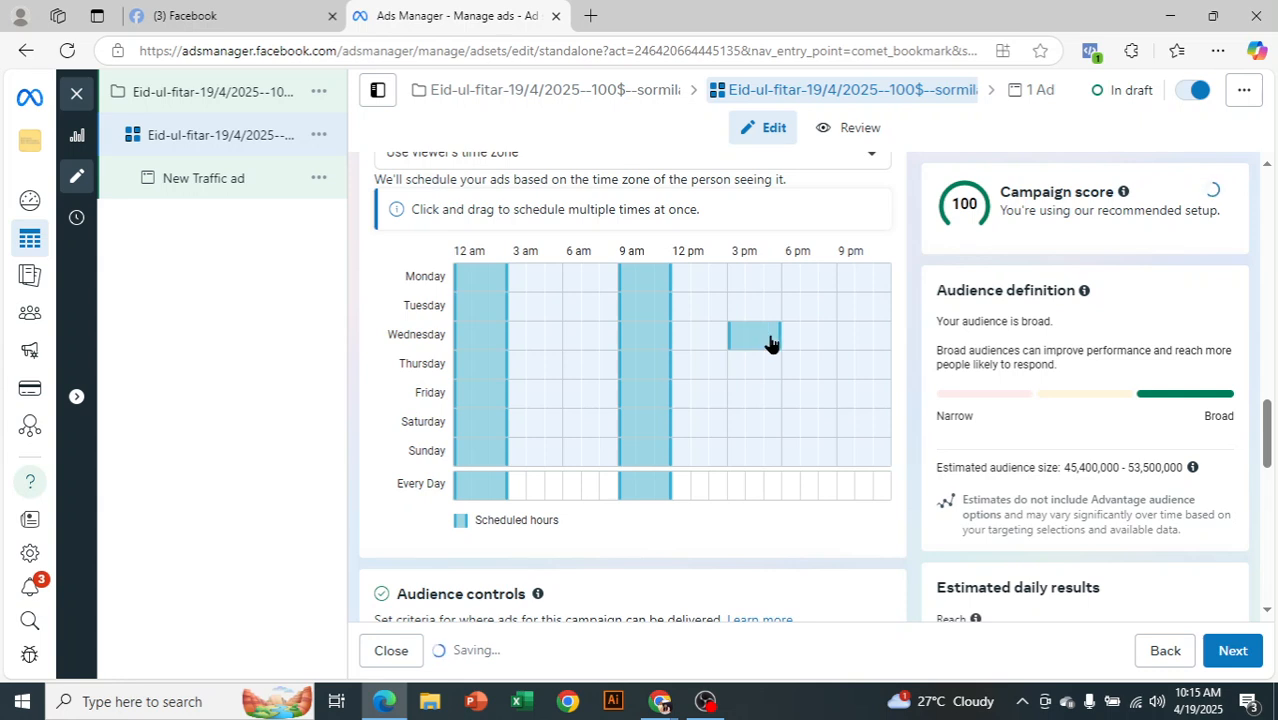
Browse the Locations map and close the Countries/Regions list so it centres on Bangladesh
scroll(866, 438, down, 1)
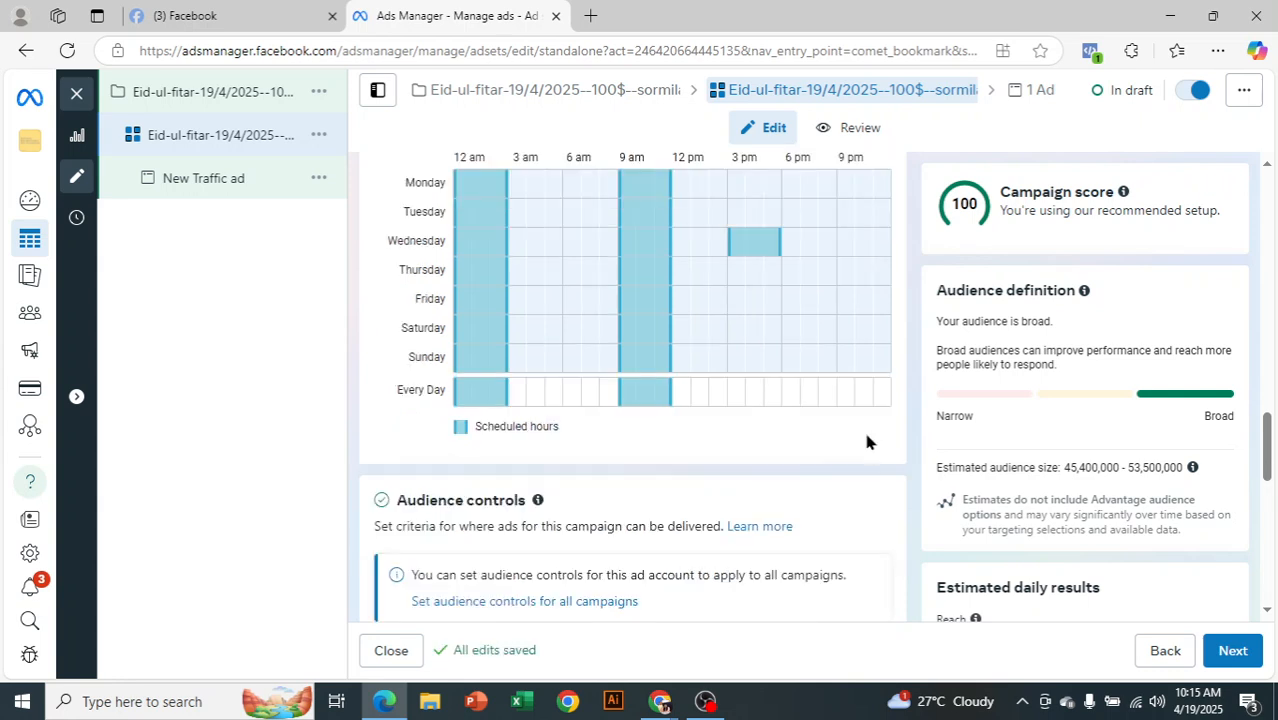
scroll(866, 440, down, 2)
scroll(582, 420, down, 2)
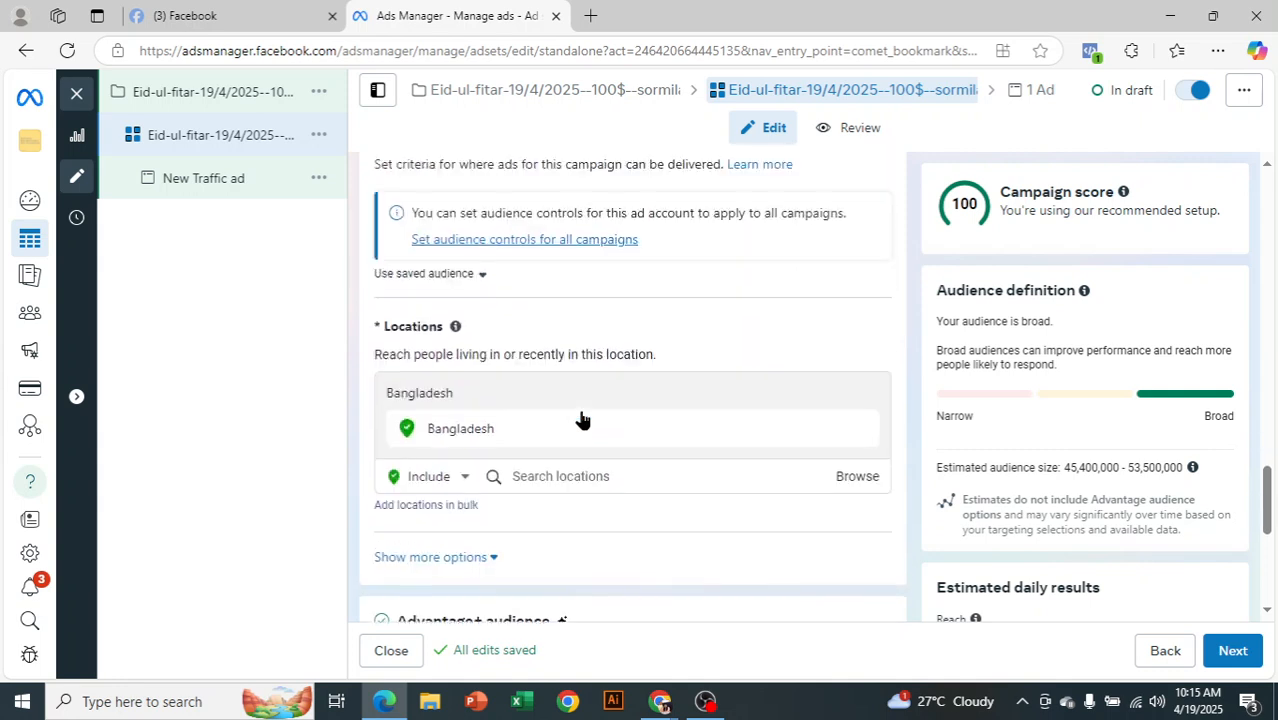
scroll(866, 480, down, 1)
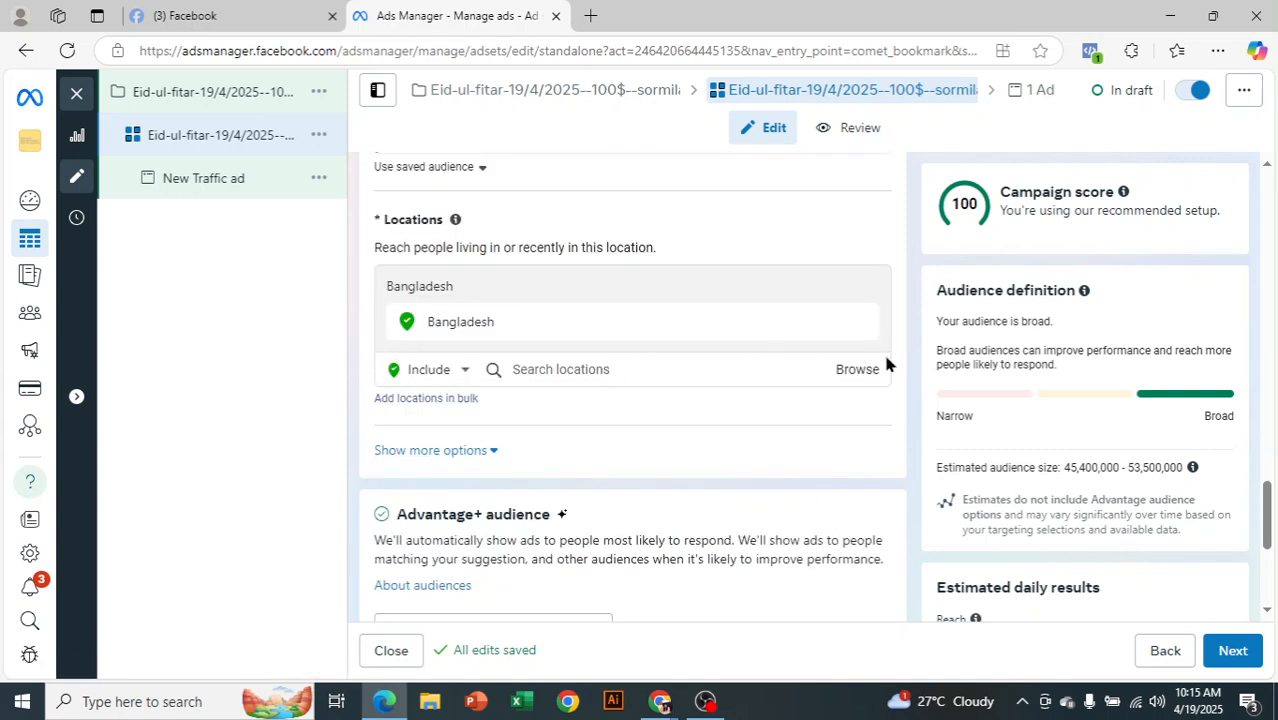
click(860, 369)
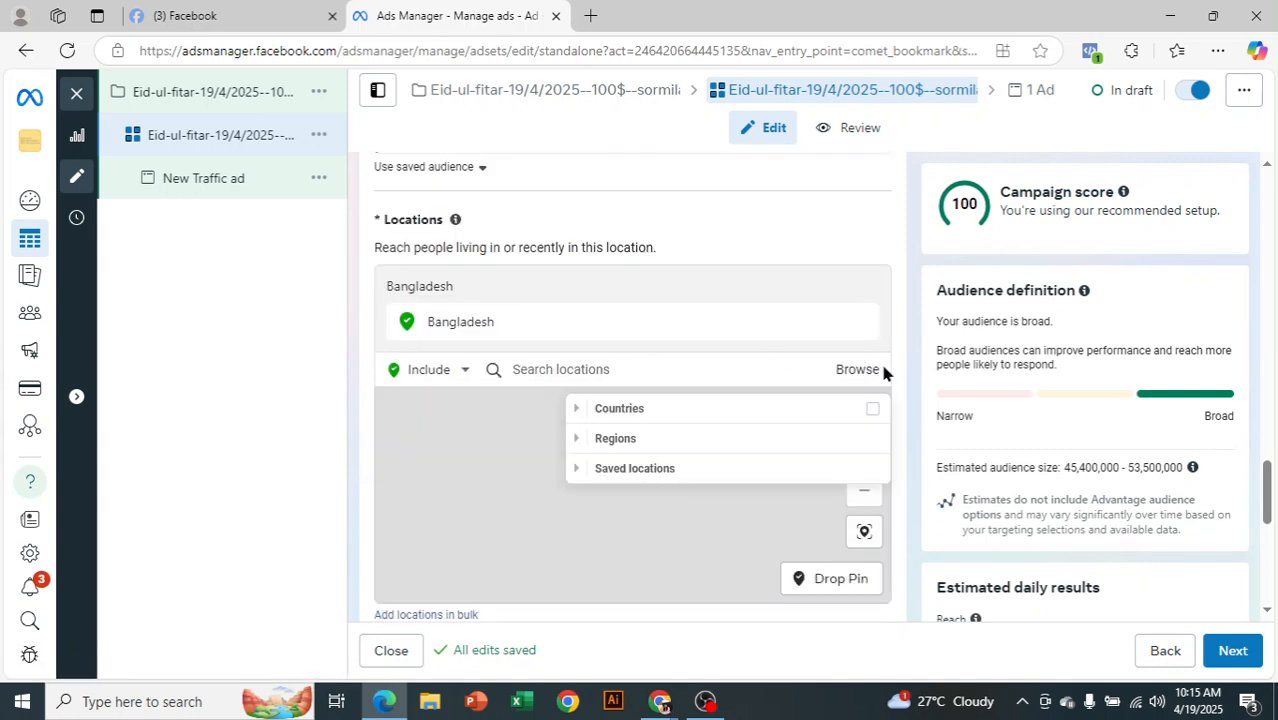
click(912, 312)
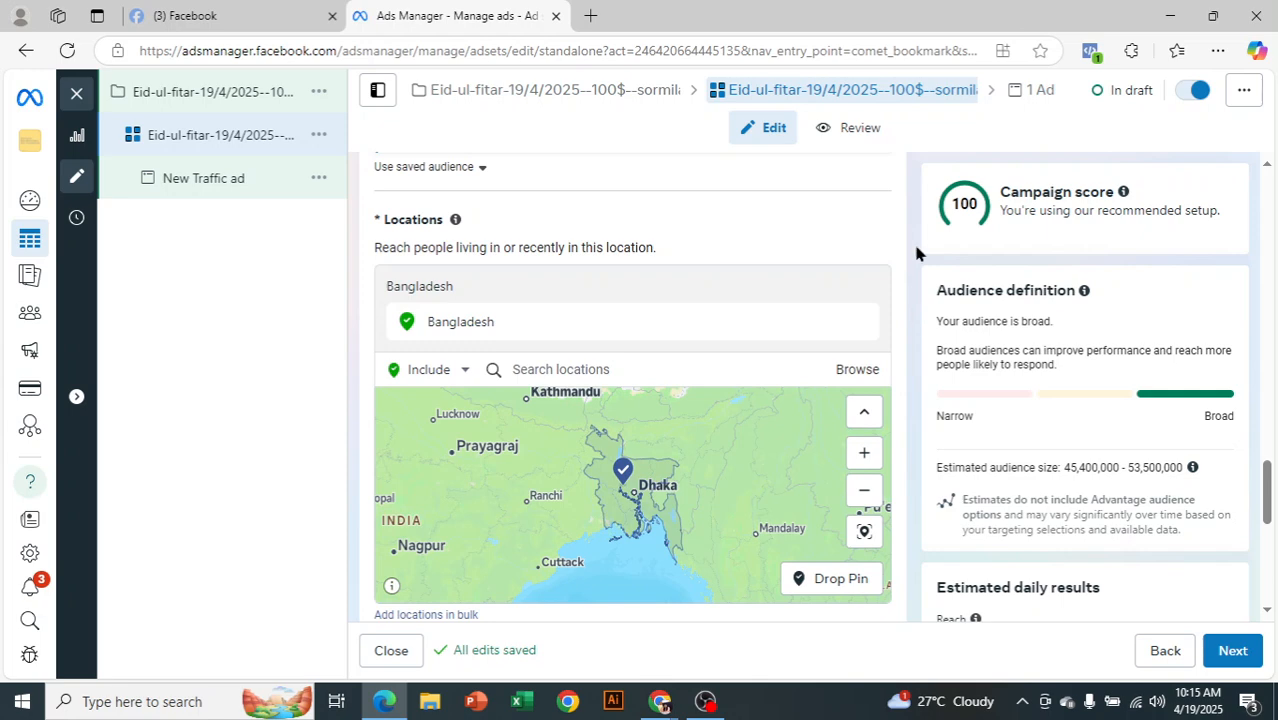
scroll(915, 252, down, 4)
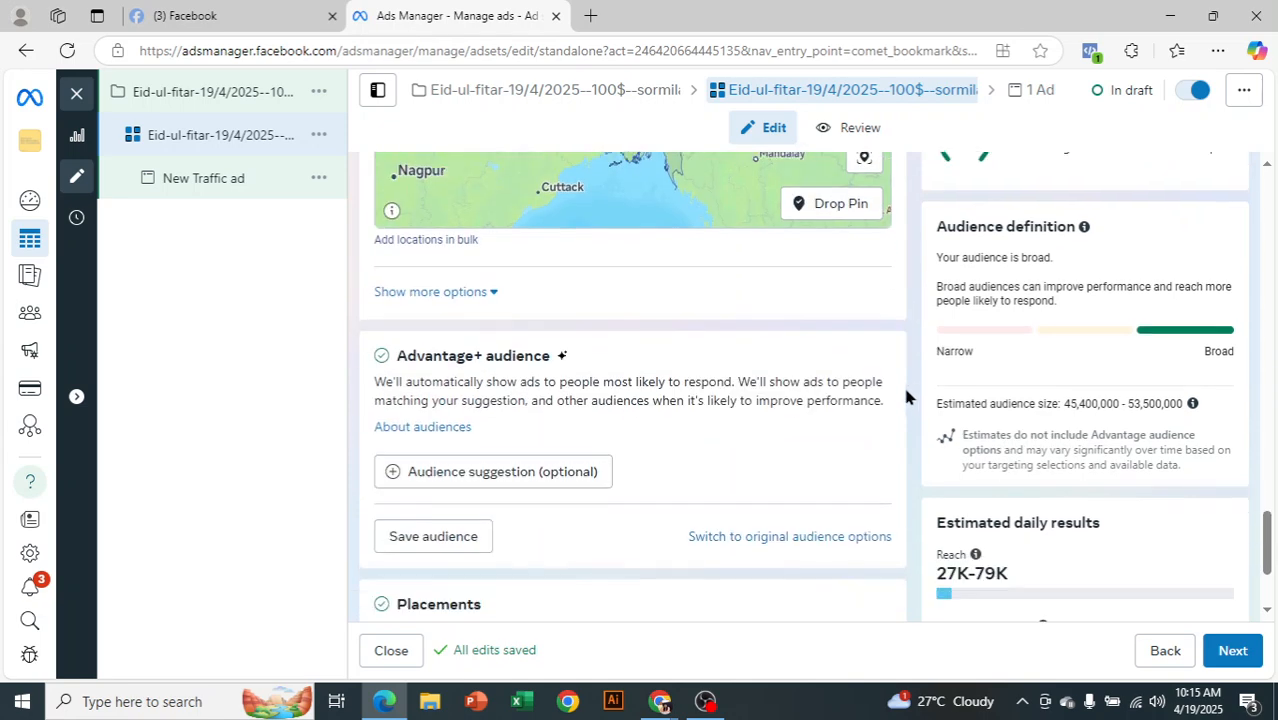
scroll(907, 385, down, 2)
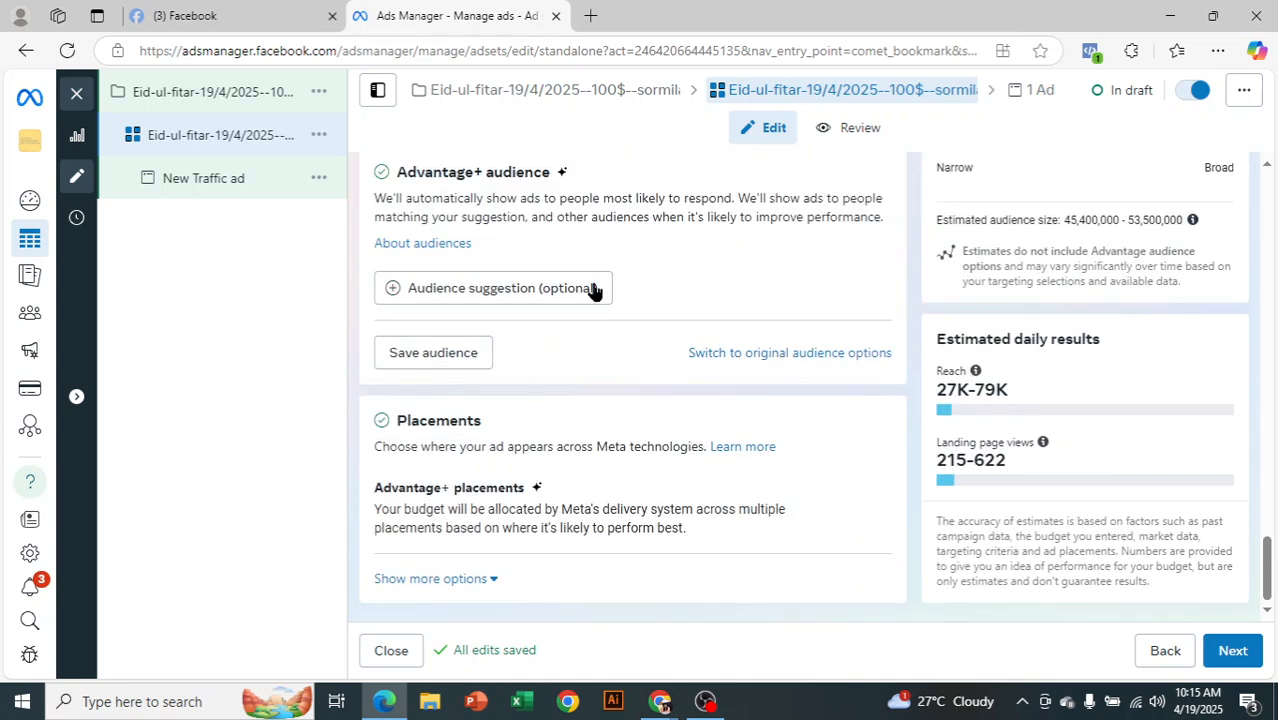
Expand the optional audience suggestion fields: custom audiences, age 18–65+, gender and detailed targeting
click(484, 288)
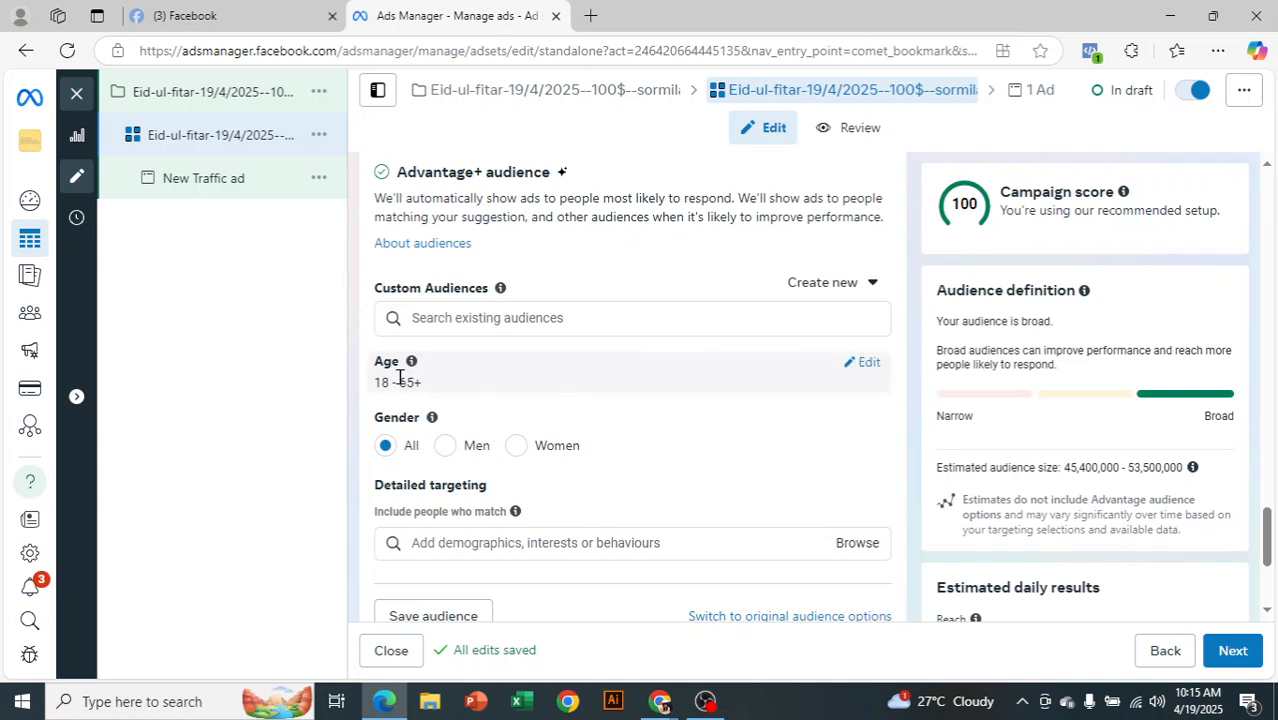
scroll(587, 428, down, 1)
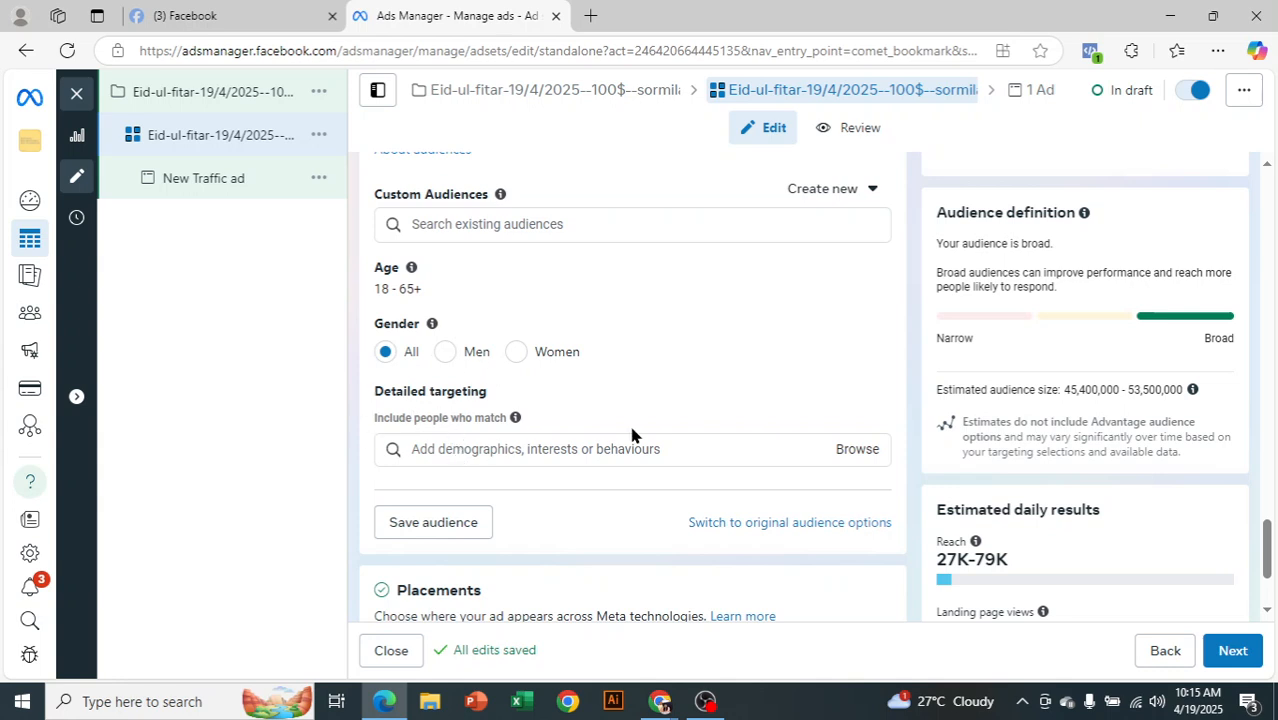
scroll(633, 434, down, 2)
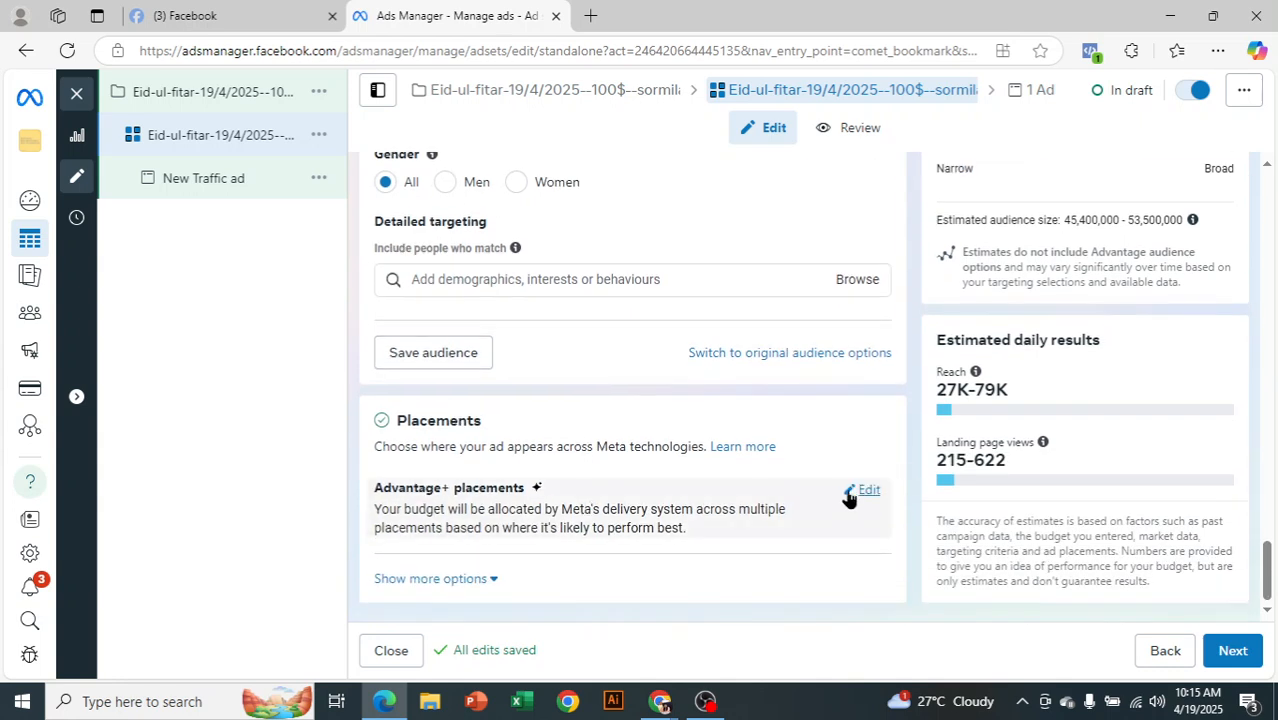
Open the placement settings to compare Advantage+ and manual placements
click(858, 491)
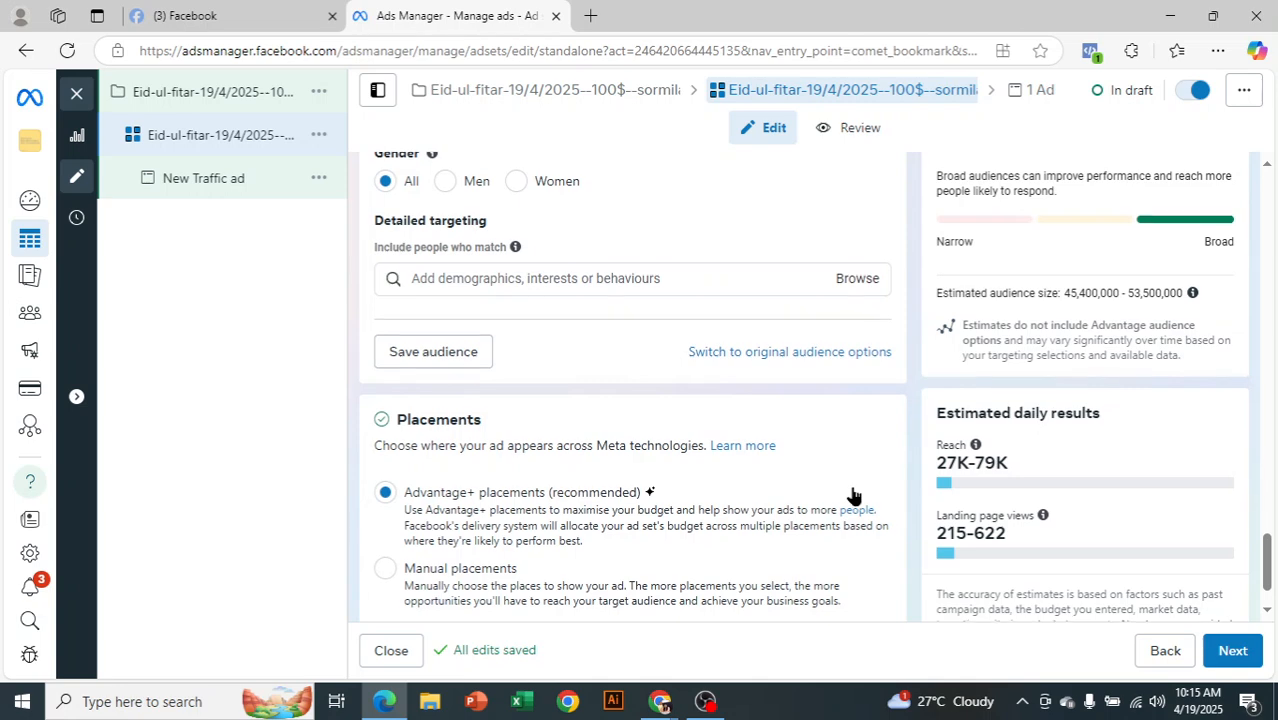
scroll(853, 495, down, 1)
scroll(621, 369, up, 4)
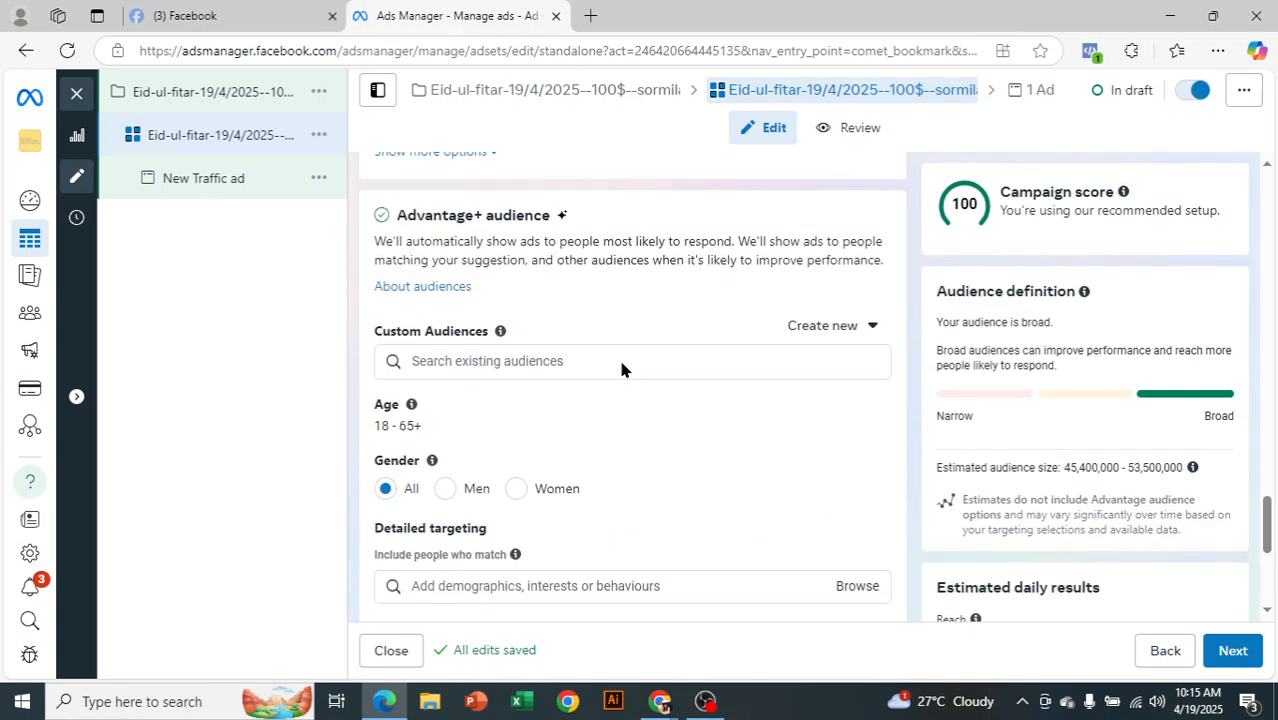
scroll(621, 369, up, 4)
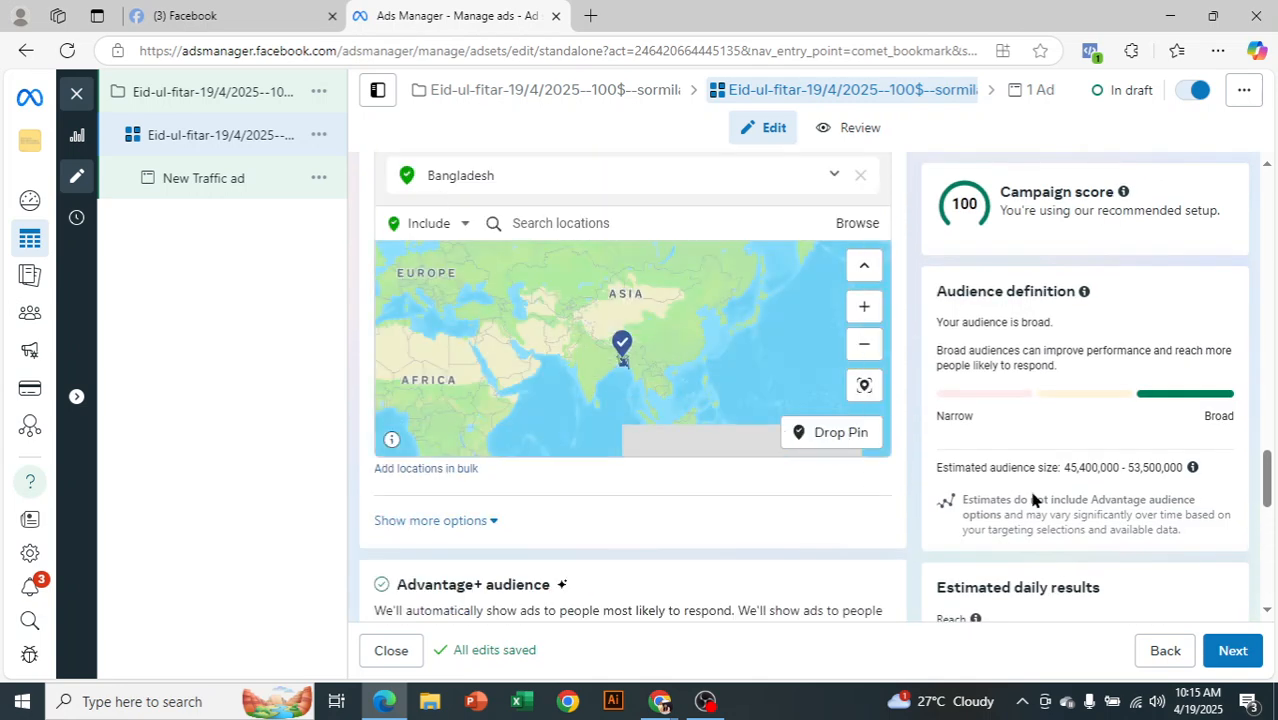
scroll(1033, 497, down, 10)
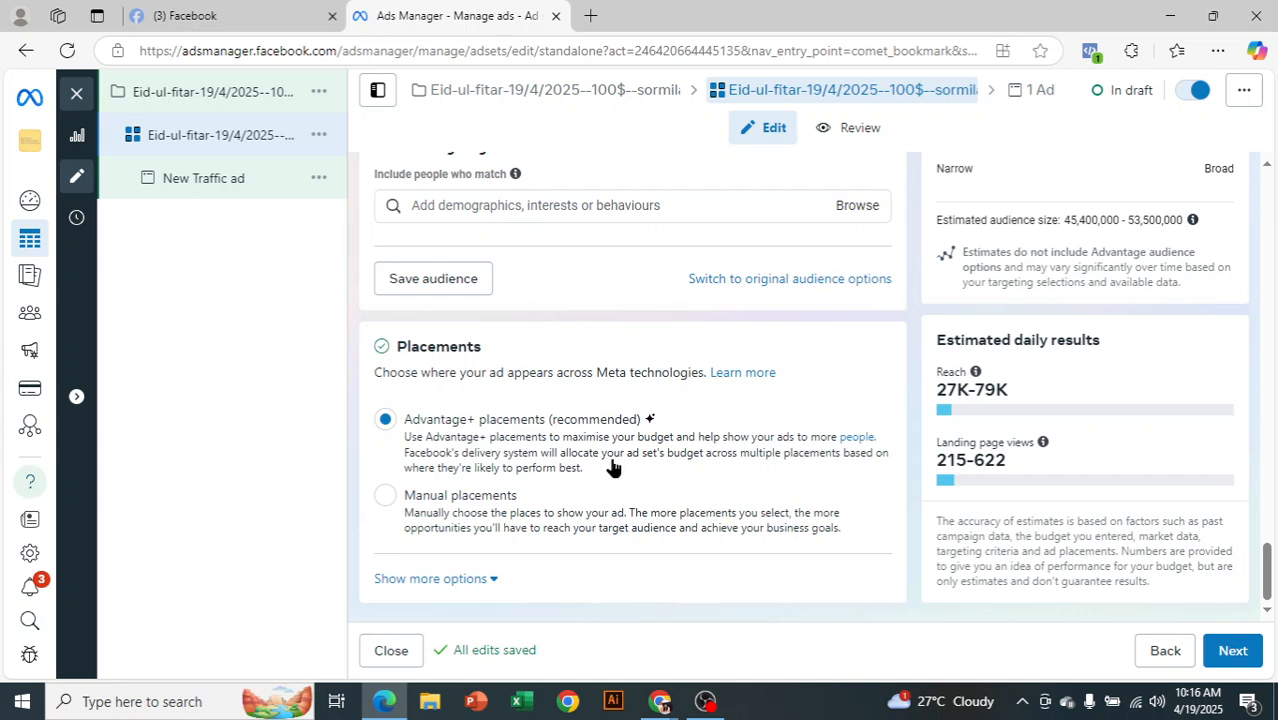
click(385, 496)
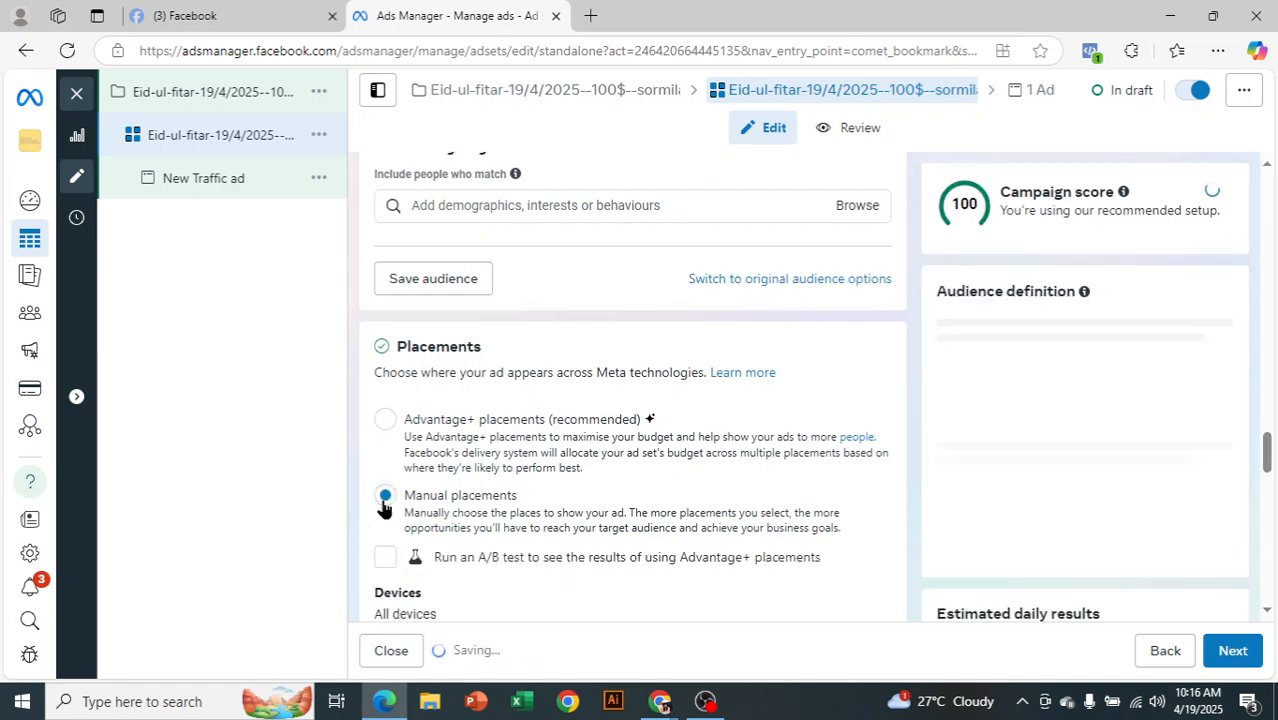
scroll(568, 508, down, 1)
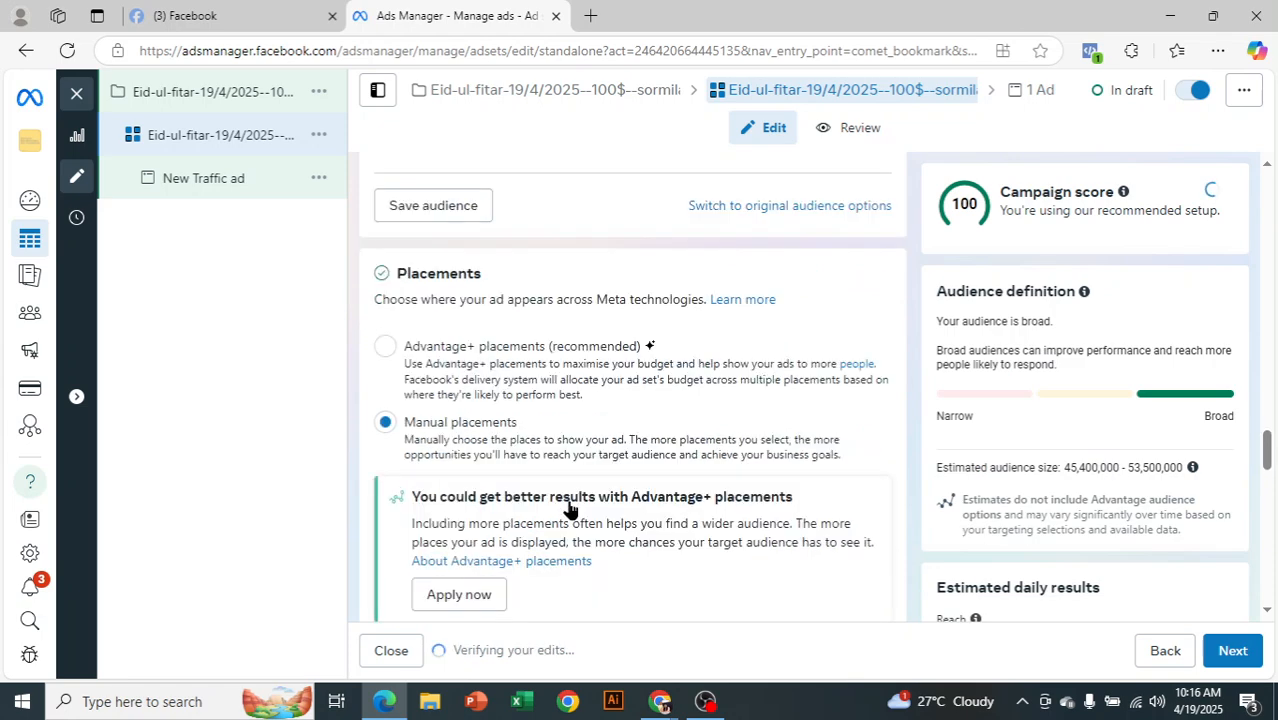
scroll(582, 447, down, 2)
scroll(794, 390, down, 2)
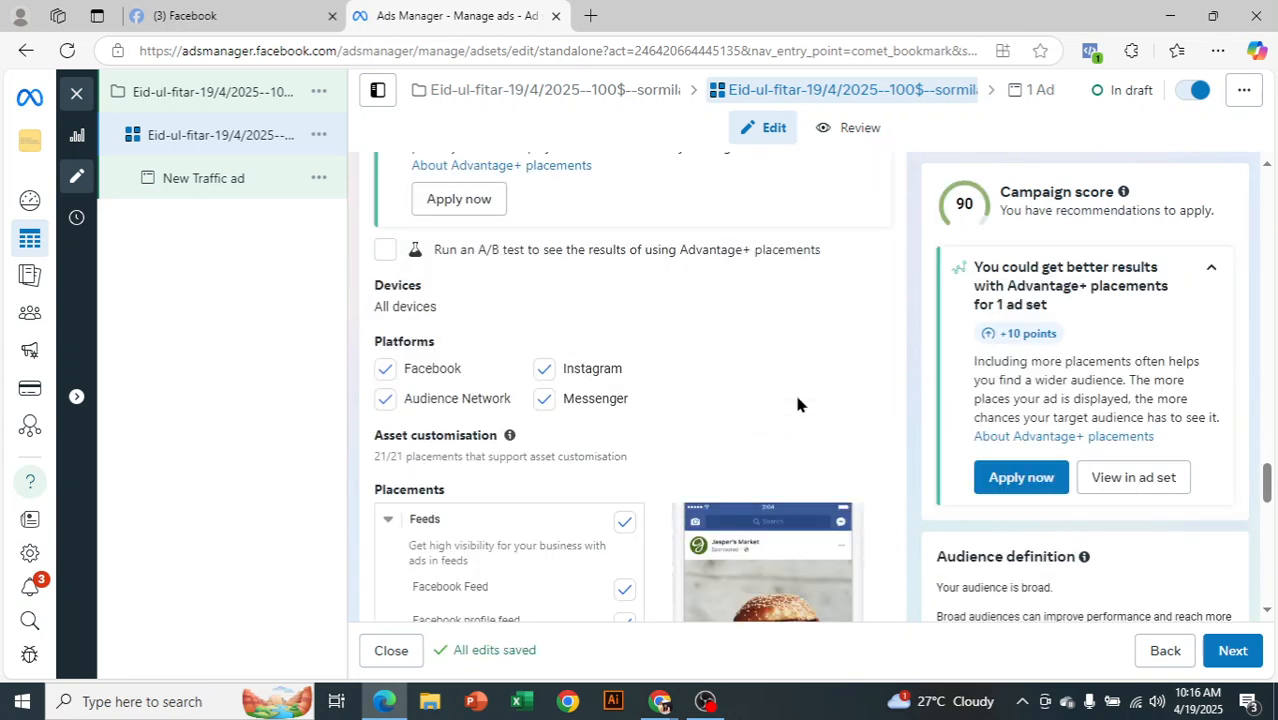
click(543, 372)
click(544, 371)
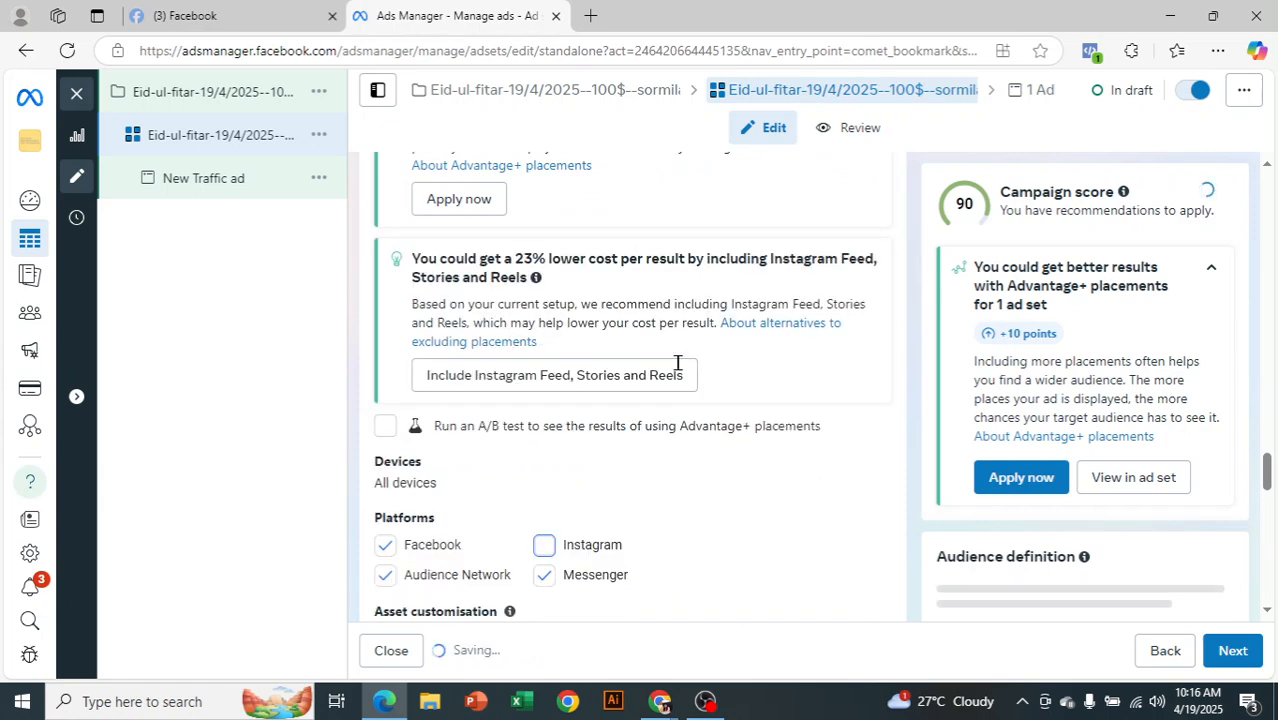
scroll(887, 374, down, 2)
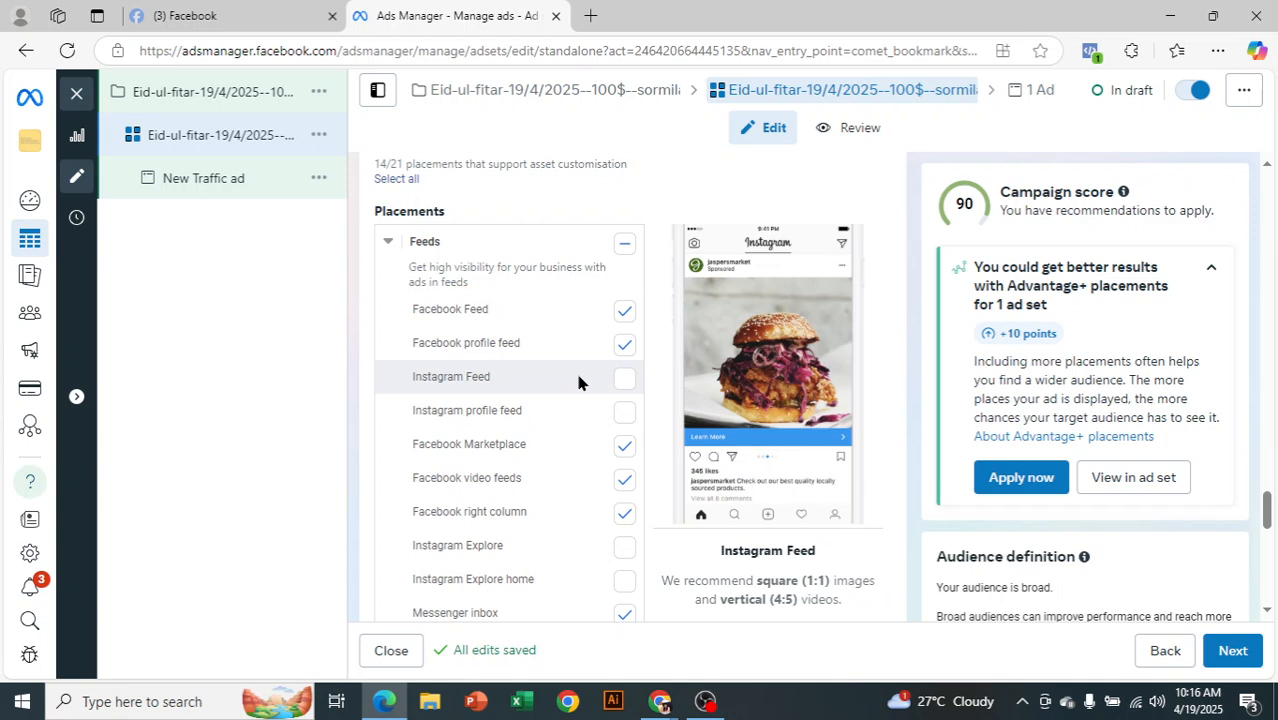
click(624, 448)
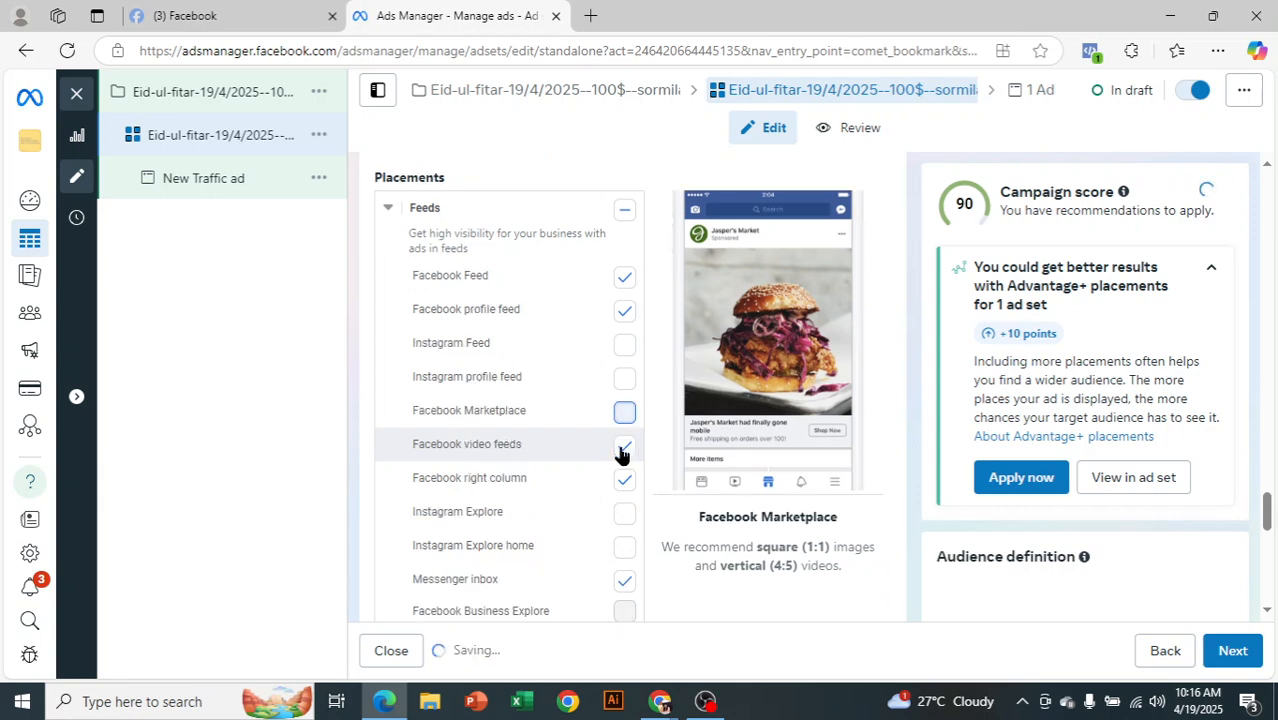
scroll(575, 471, down, 1)
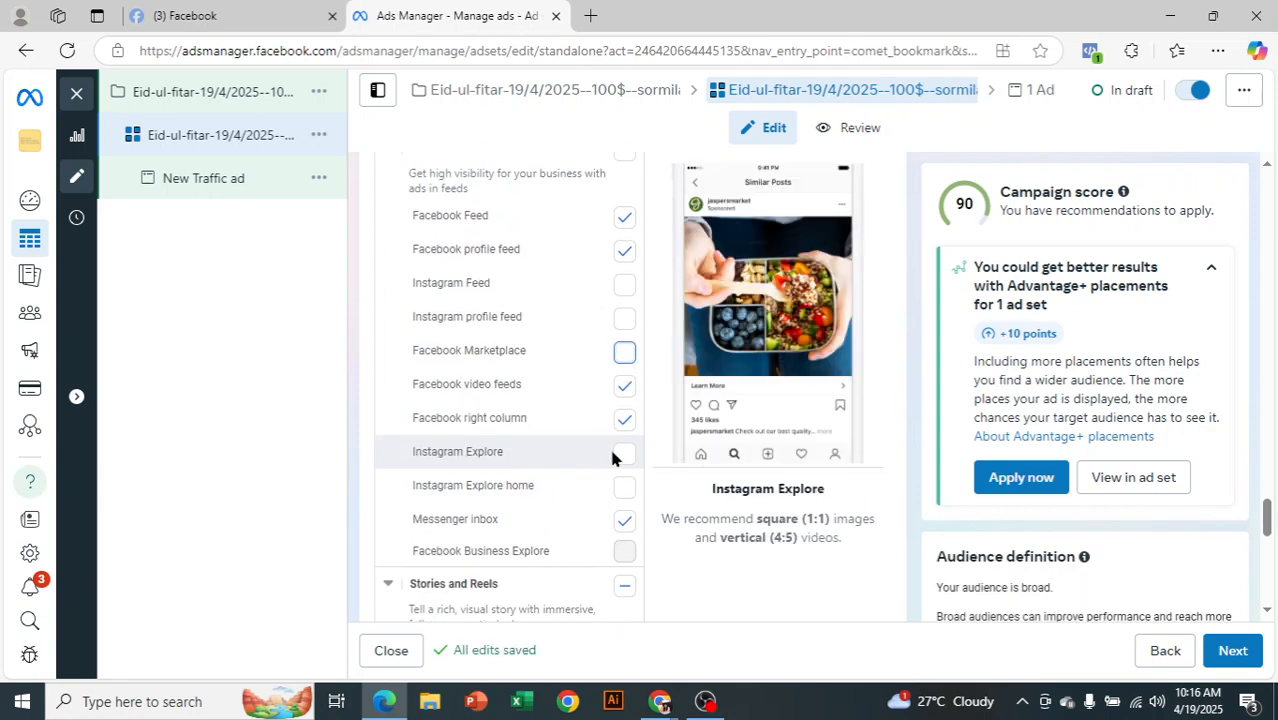
click(619, 459)
click(621, 458)
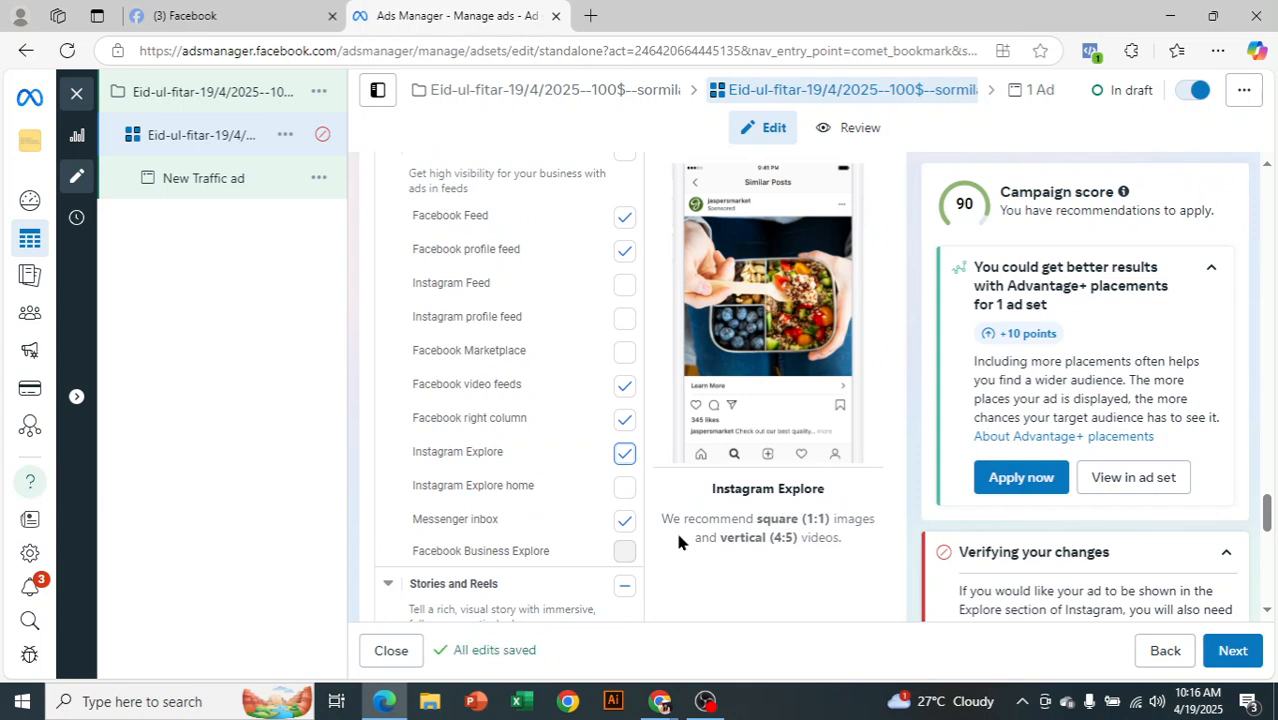
scroll(647, 429, up, 8)
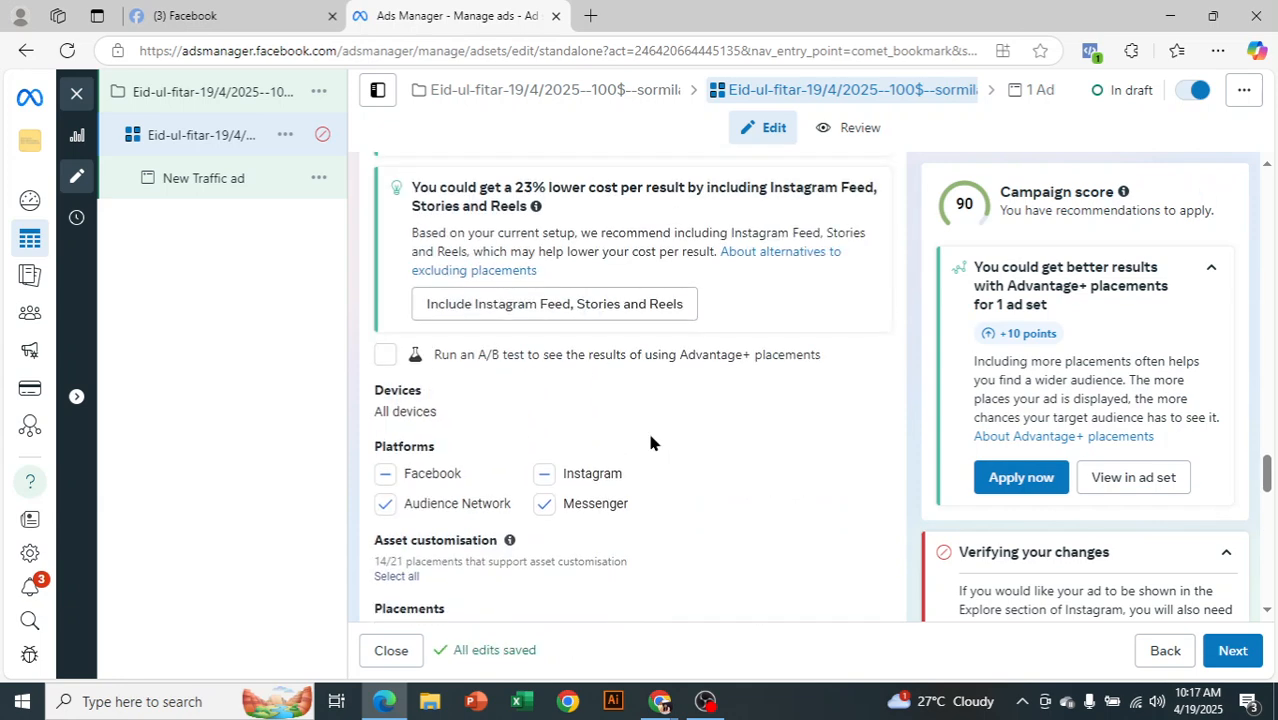
scroll(650, 420, up, 3)
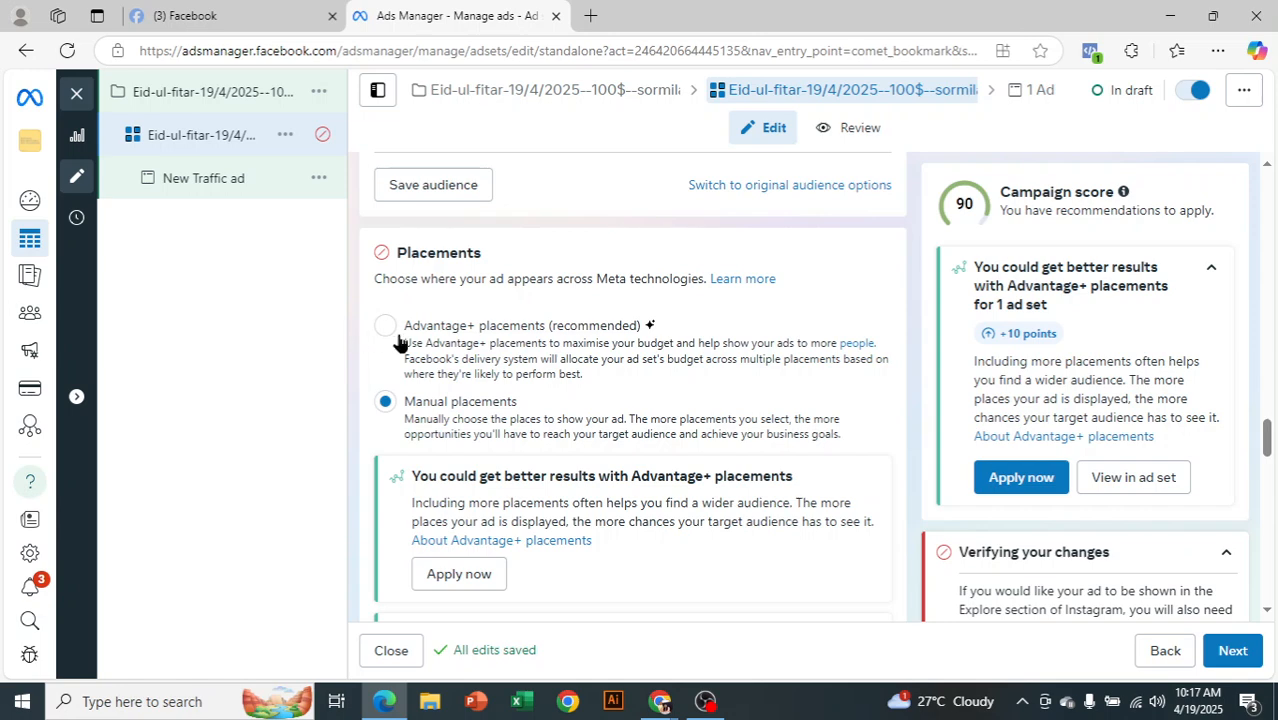
click(542, 362)
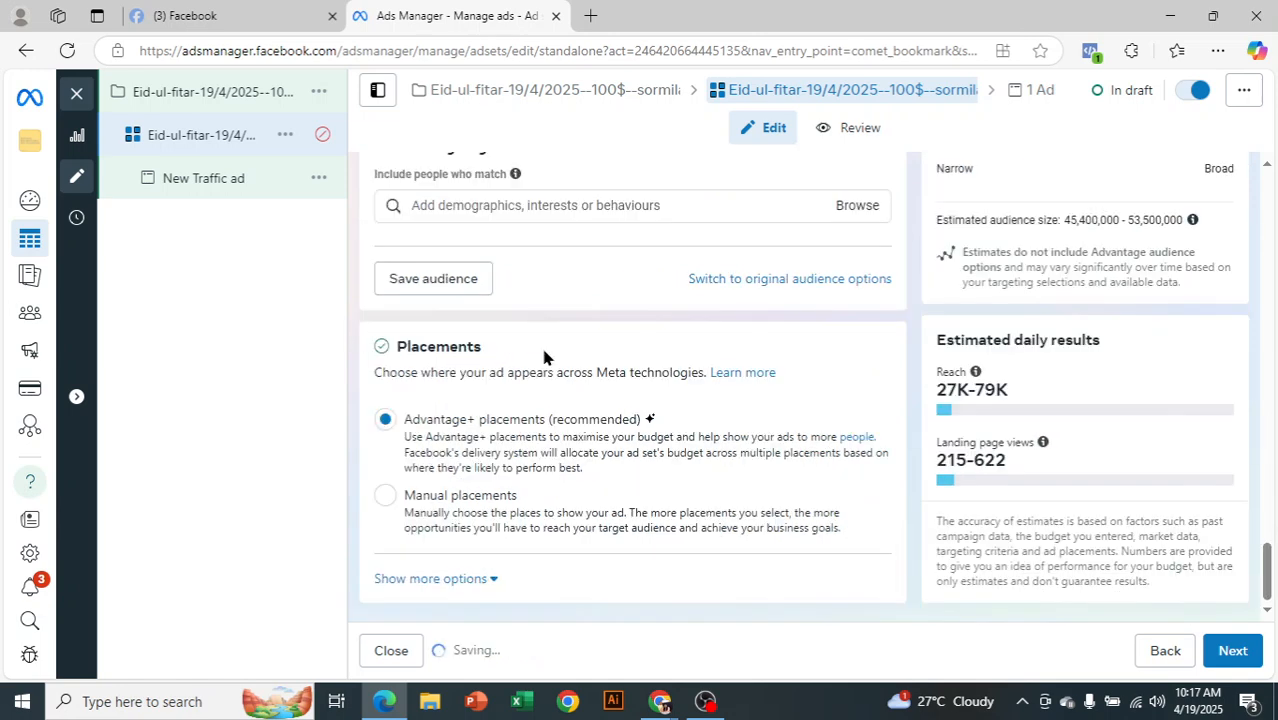
click(1253, 660)
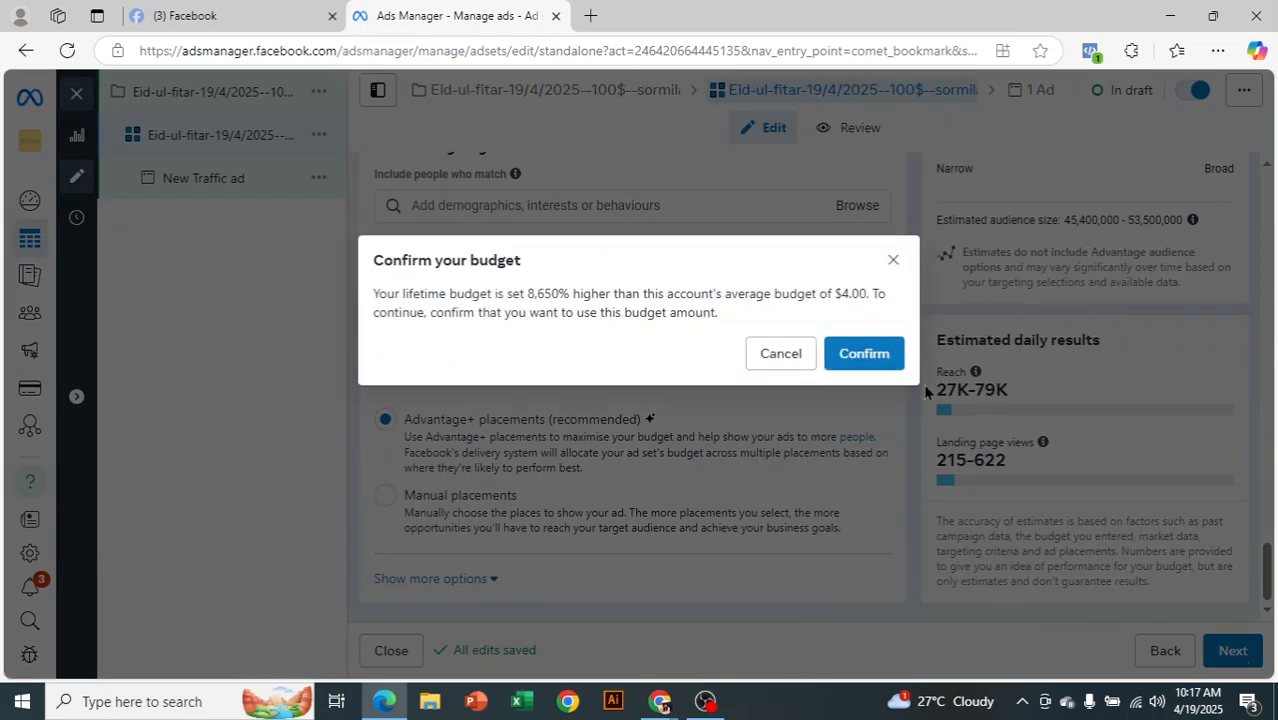
click(880, 364)
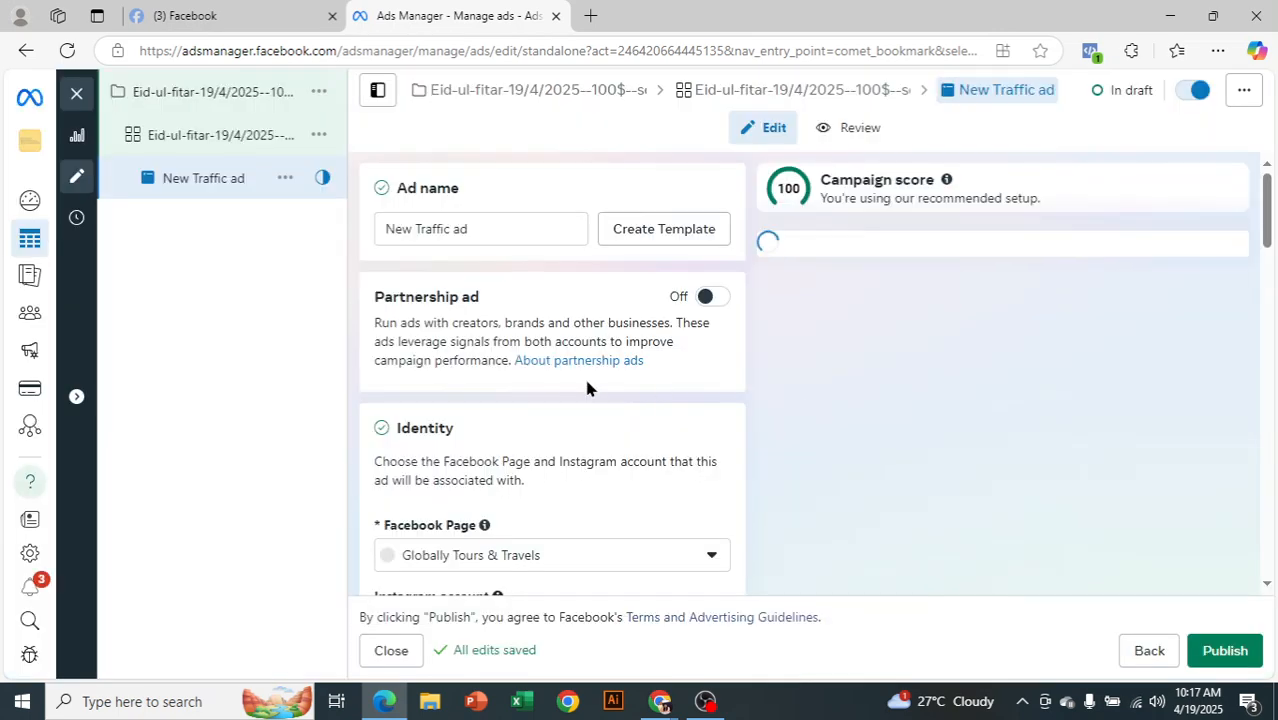
click(487, 231)
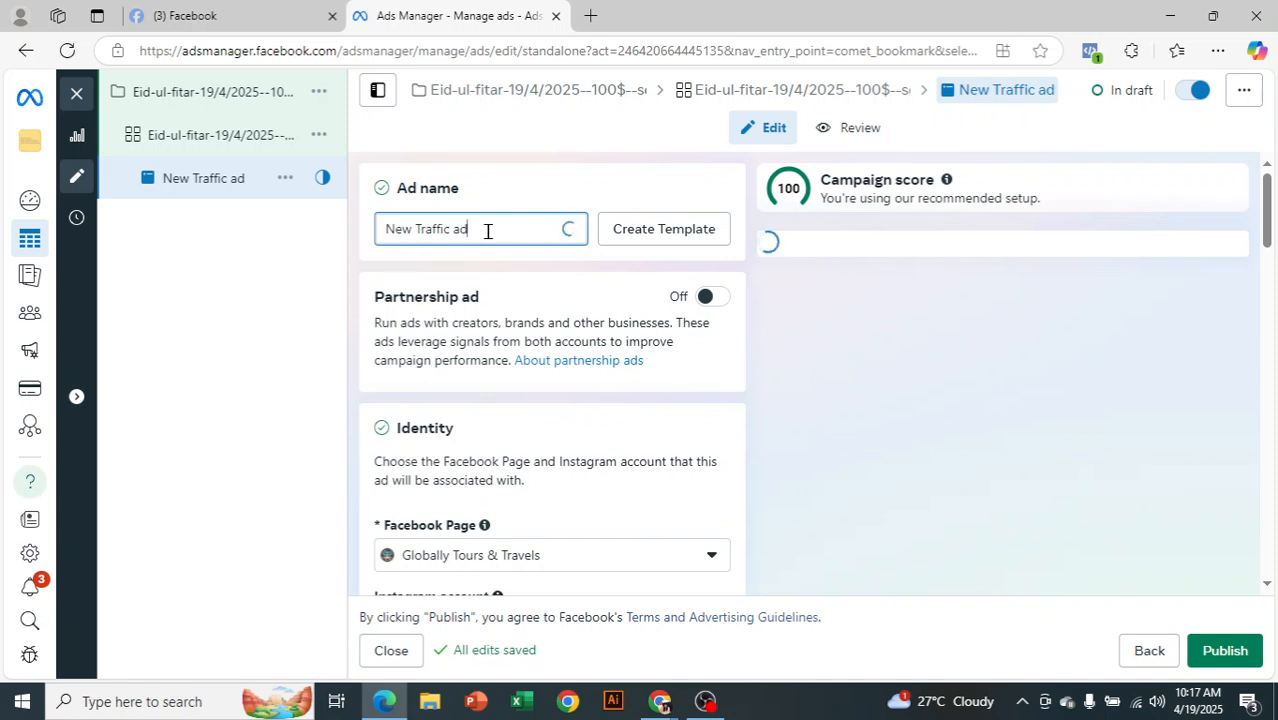
key(BackSpace)
text(Eid-ul-fitar-19/4/2025--100$--sormila)
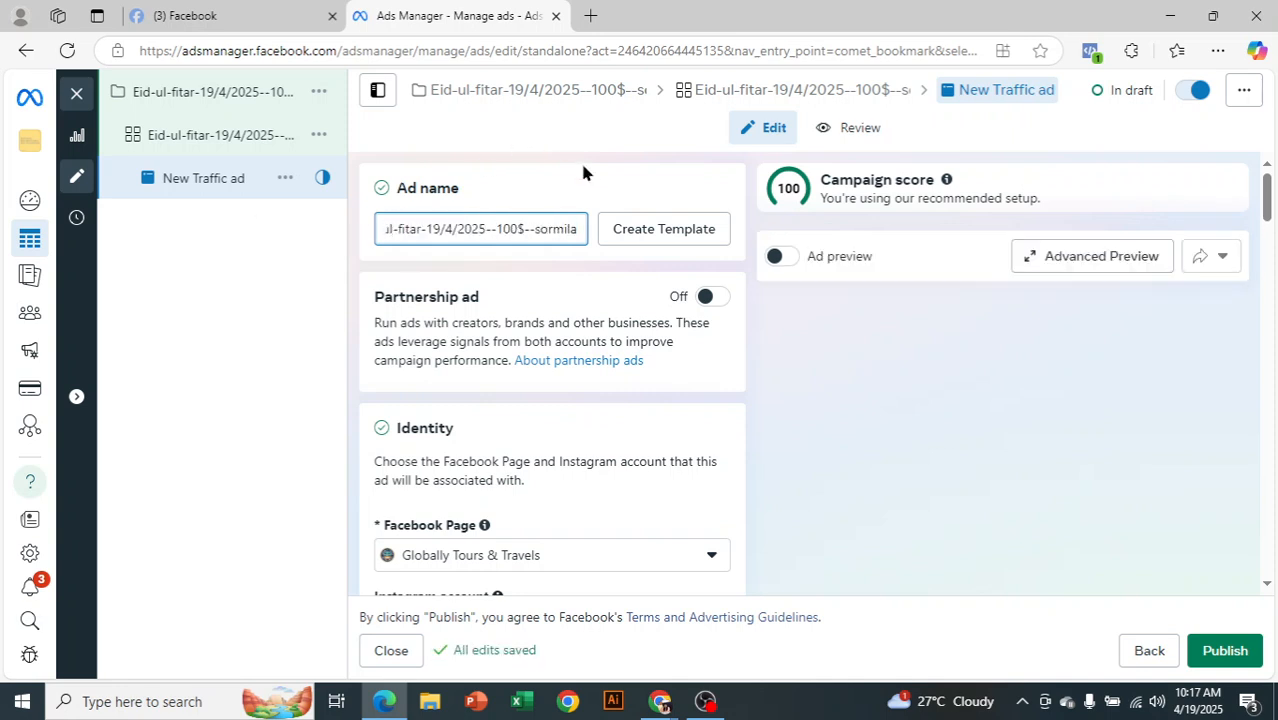
click(583, 170)
scroll(605, 275, down, 1)
scroll(622, 306, down, 2)
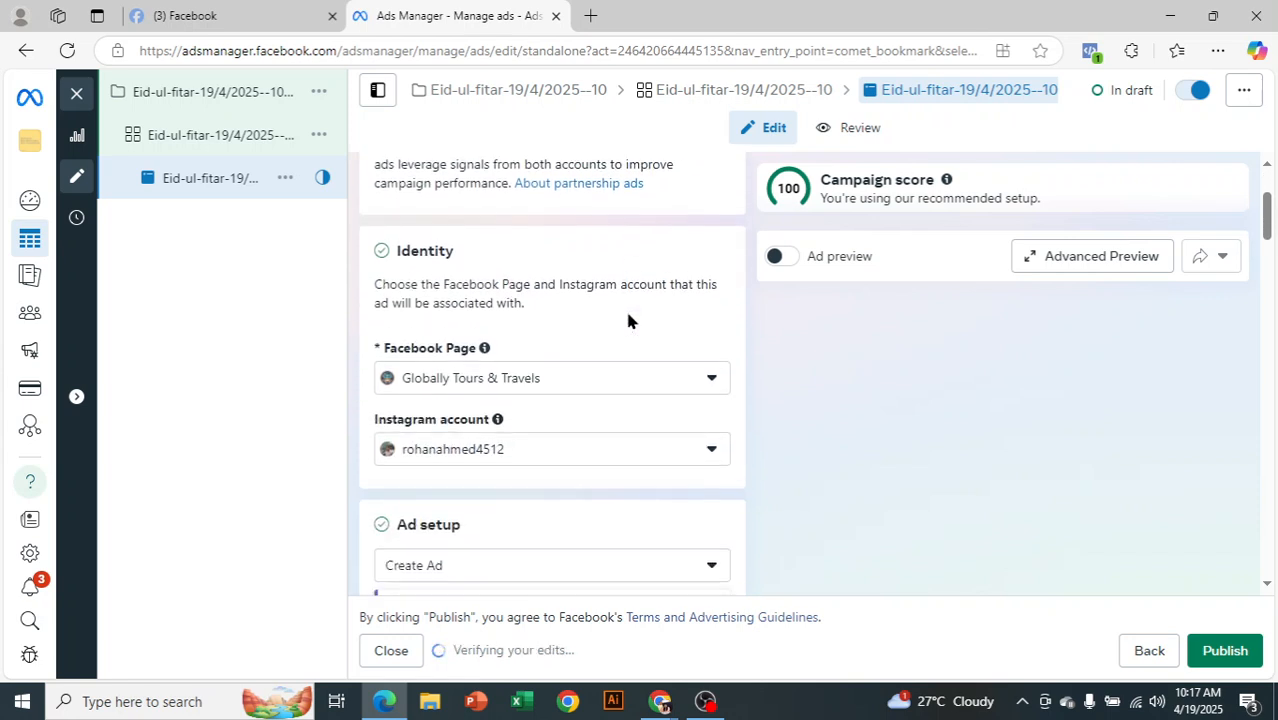
click(606, 380)
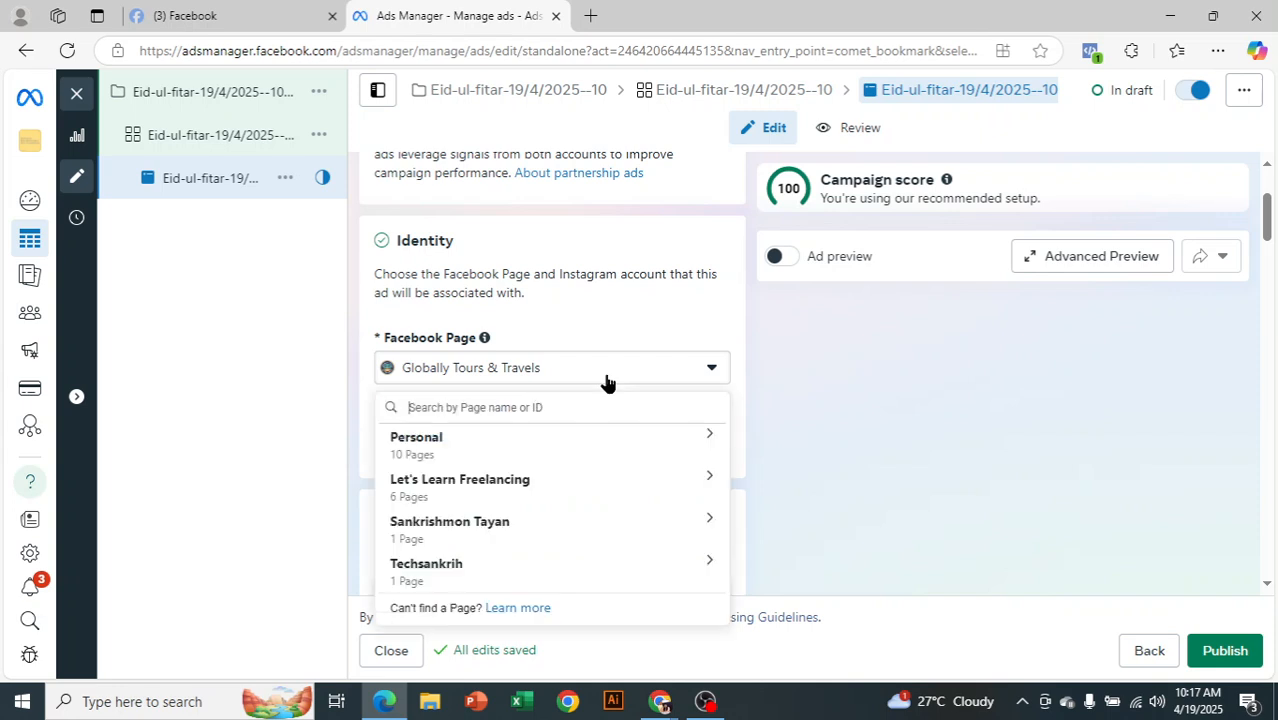
click(666, 320)
scroll(600, 325, down, 5)
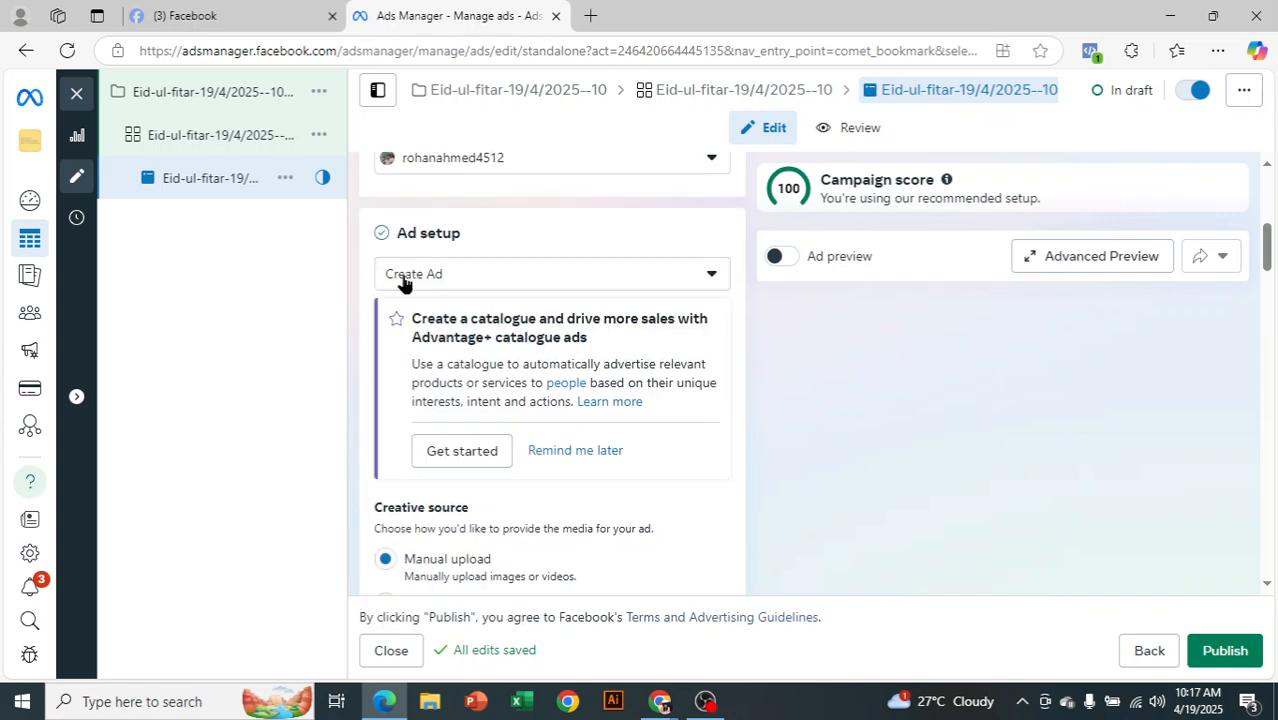
scroll(556, 280, down, 1)
scroll(559, 304, up, 1)
click(530, 283)
click(400, 320)
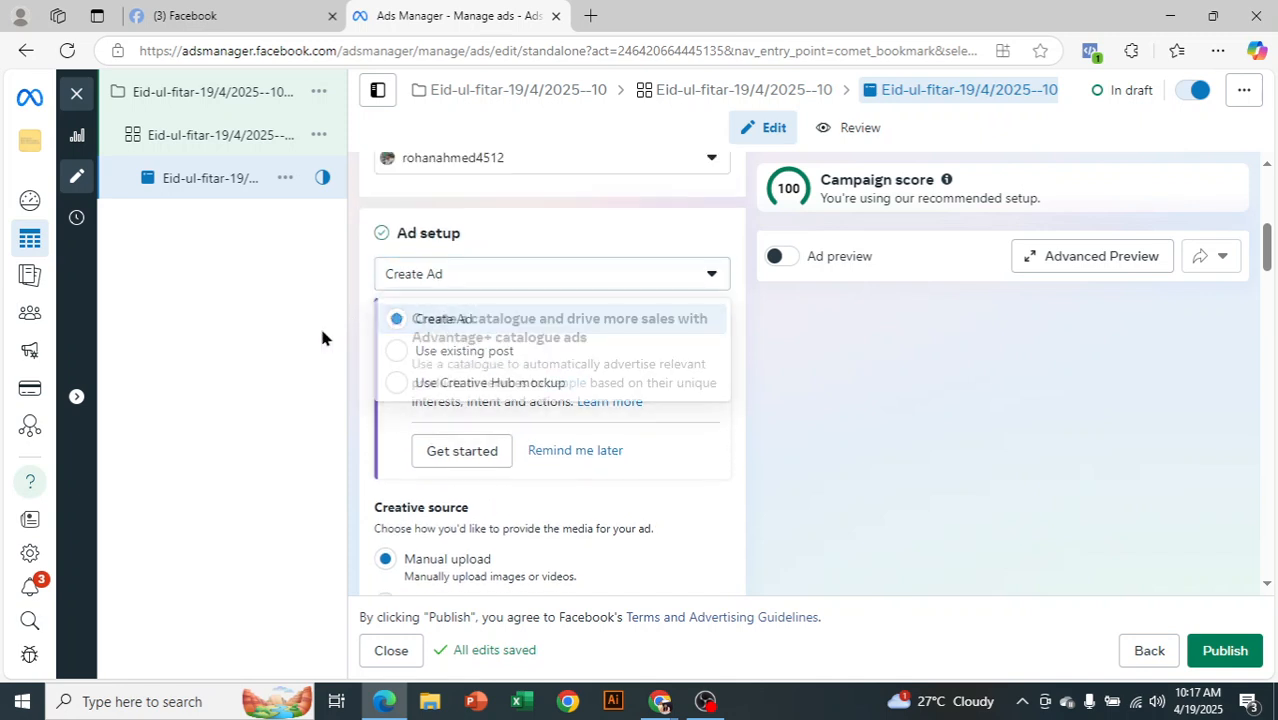
click(436, 282)
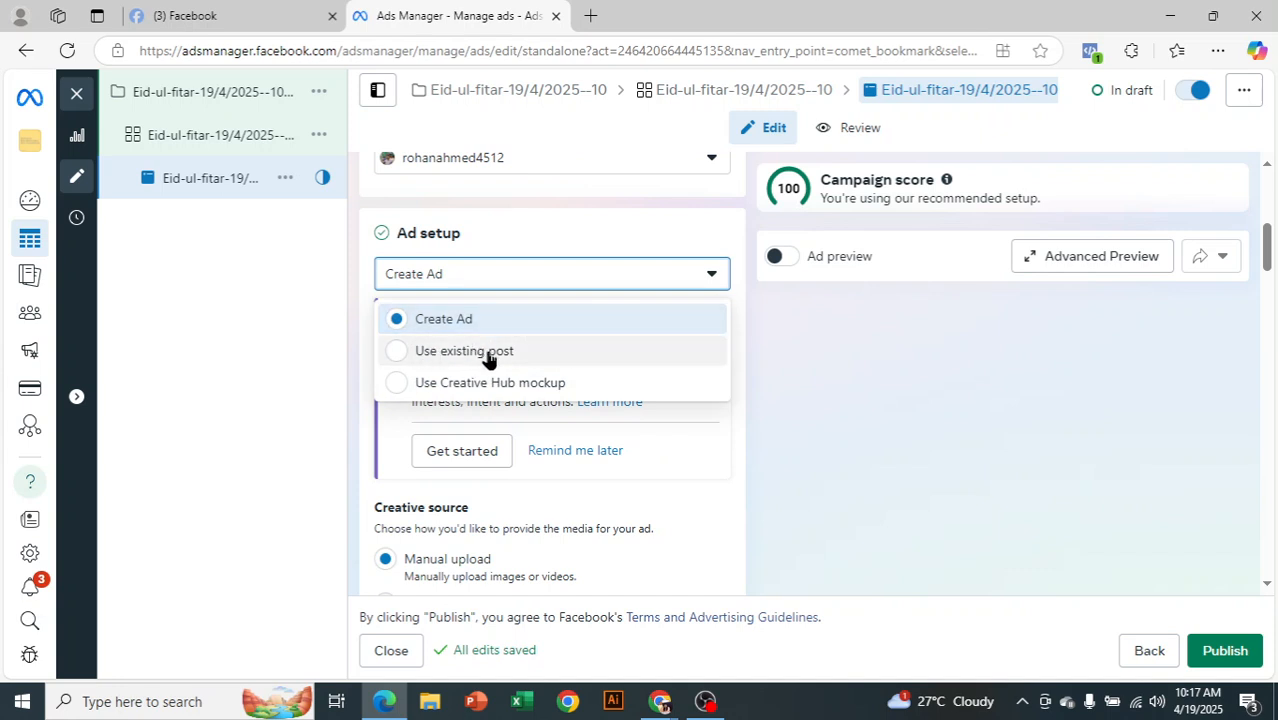
Dismiss the ad setup choices and change the ad format to Carousel
click(297, 366)
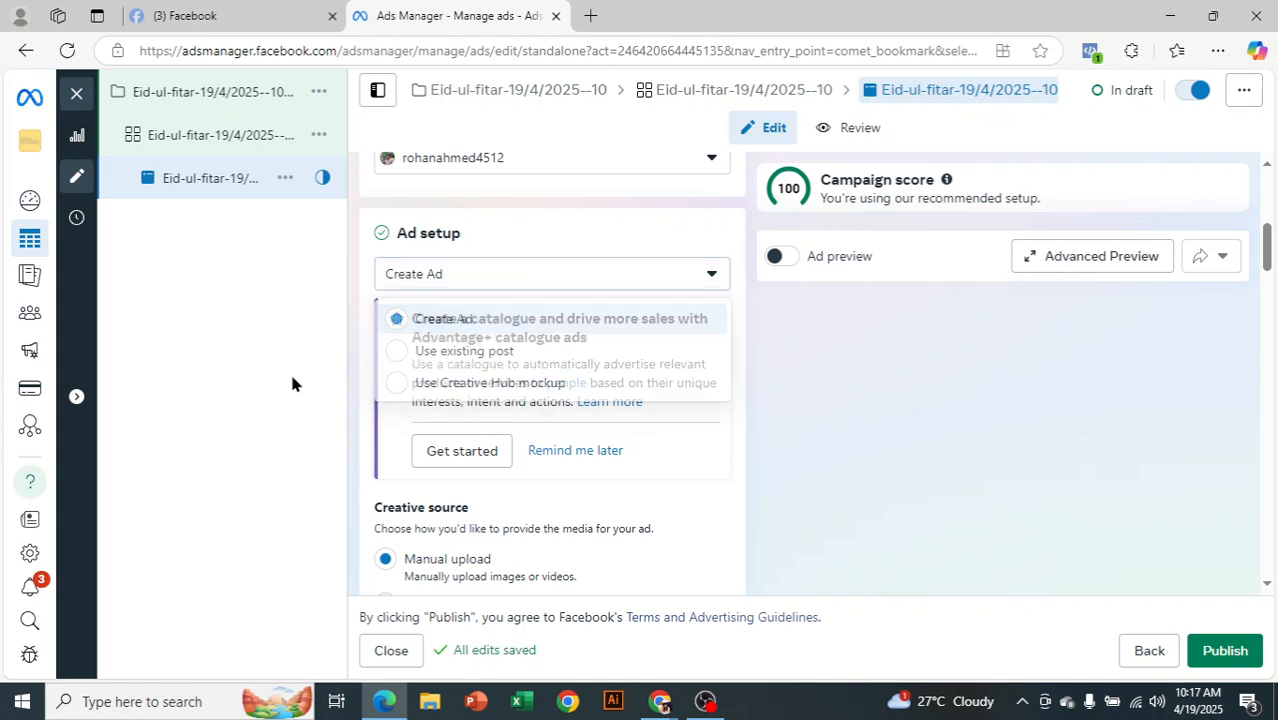
scroll(505, 368, down, 1)
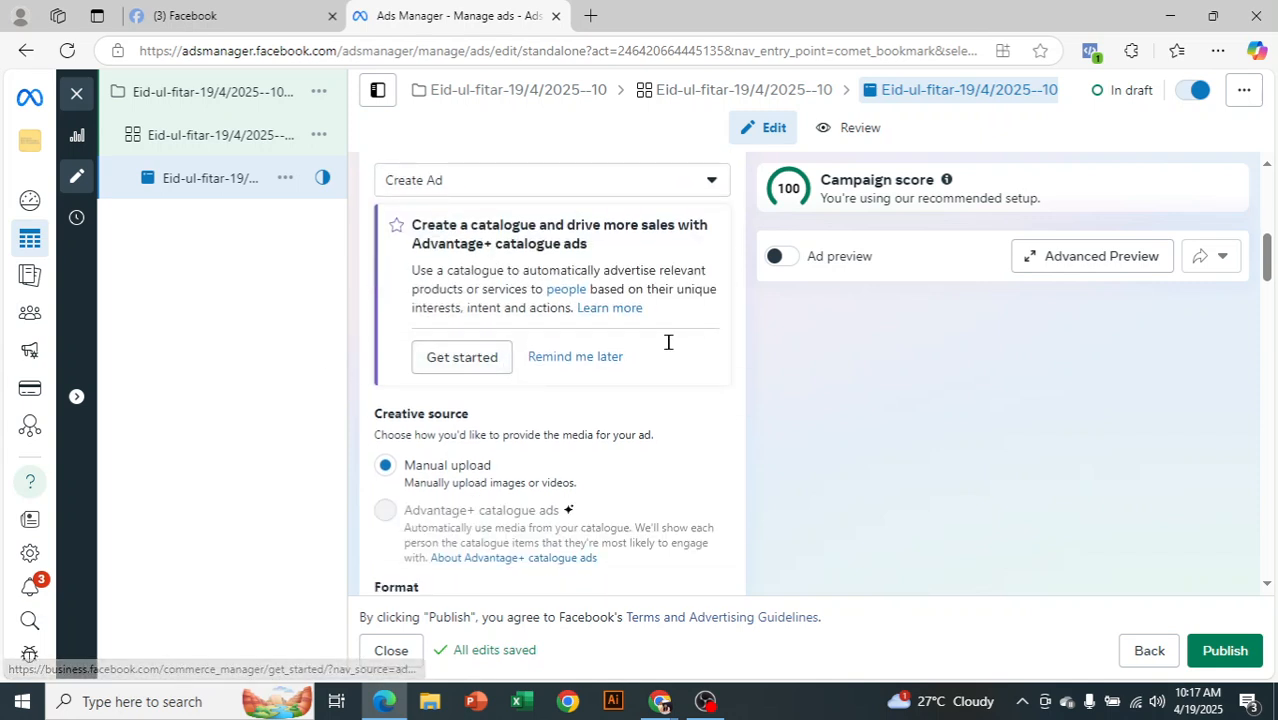
scroll(685, 391, down, 1)
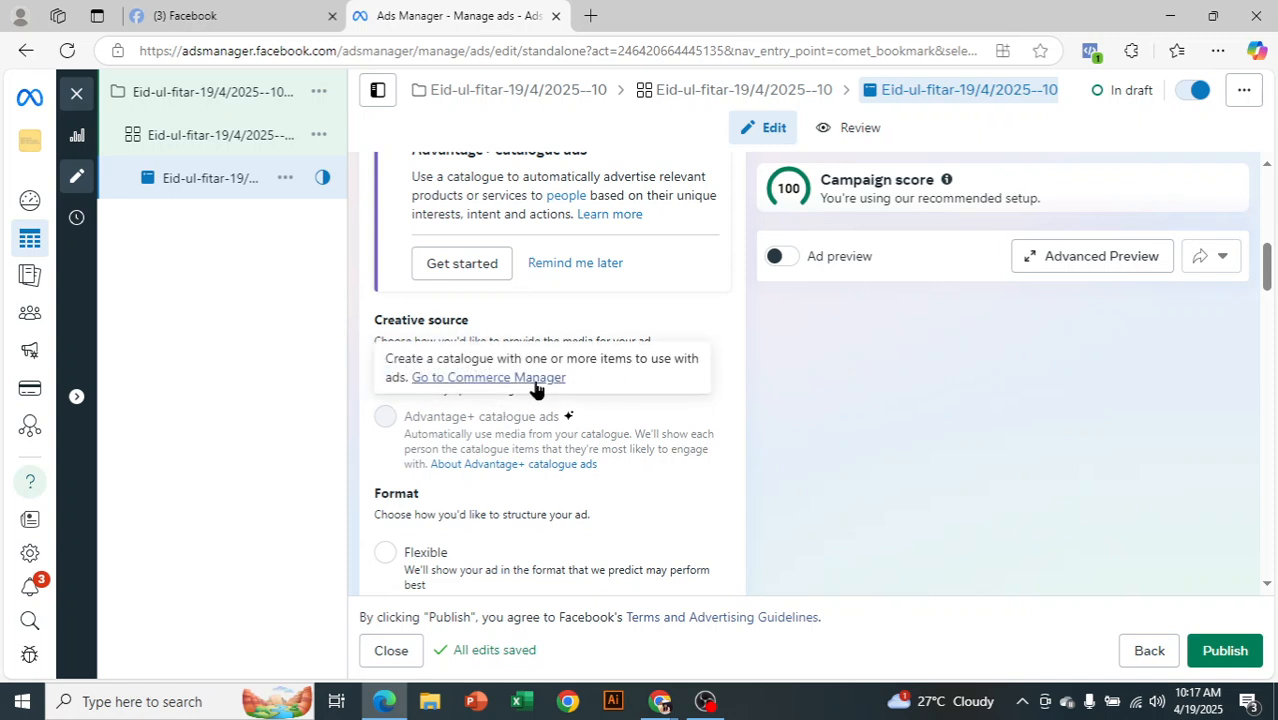
scroll(674, 486, down, 1)
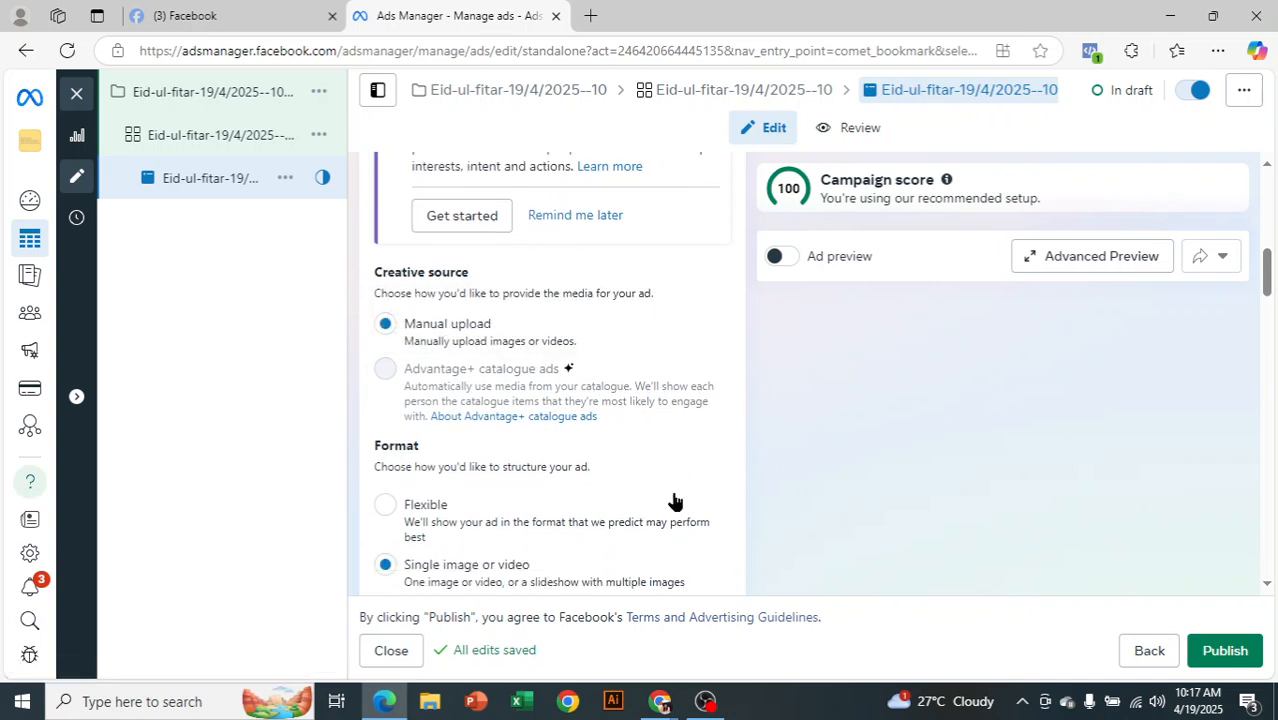
scroll(661, 500, down, 1)
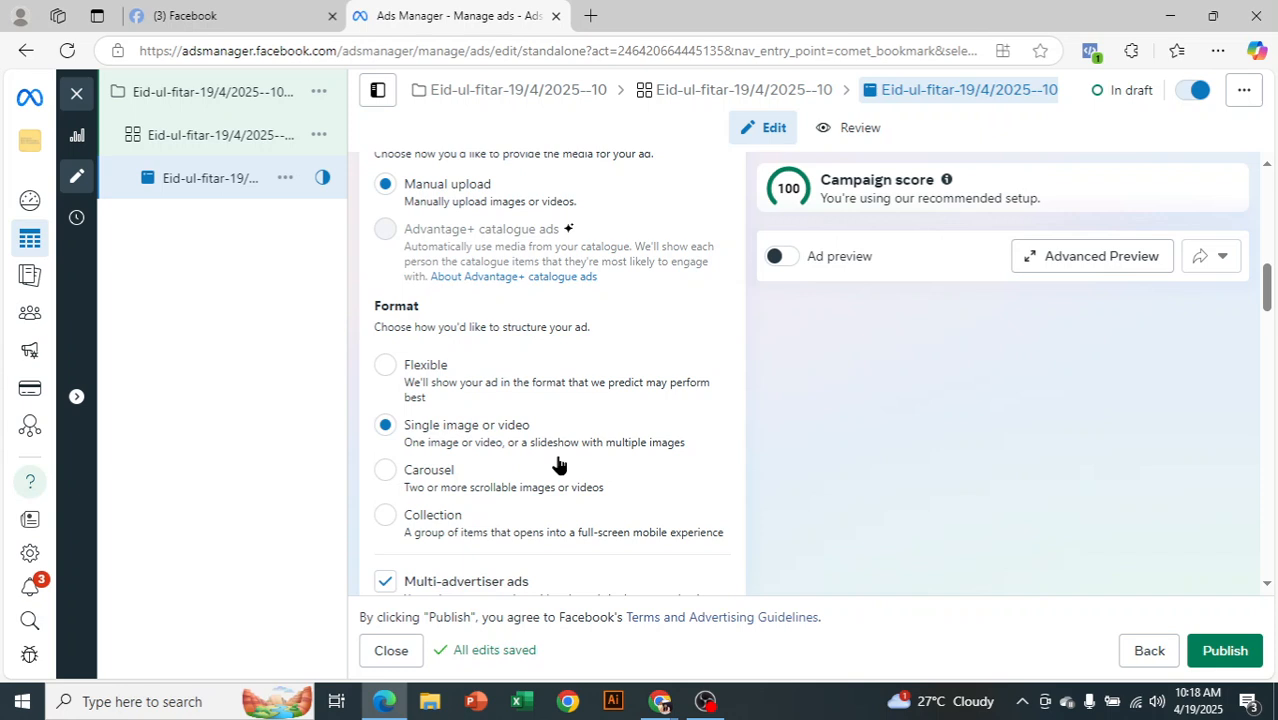
click(388, 477)
scroll(630, 488, down, 3)
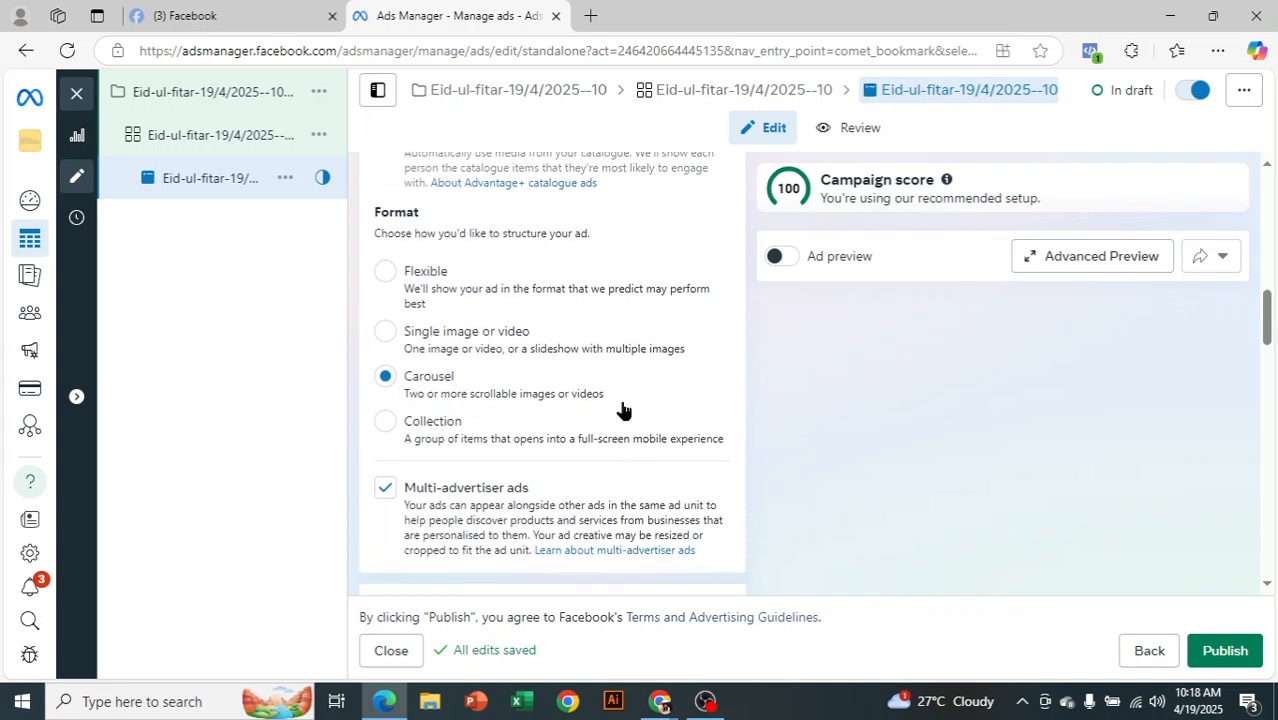
scroll(608, 358, down, 1)
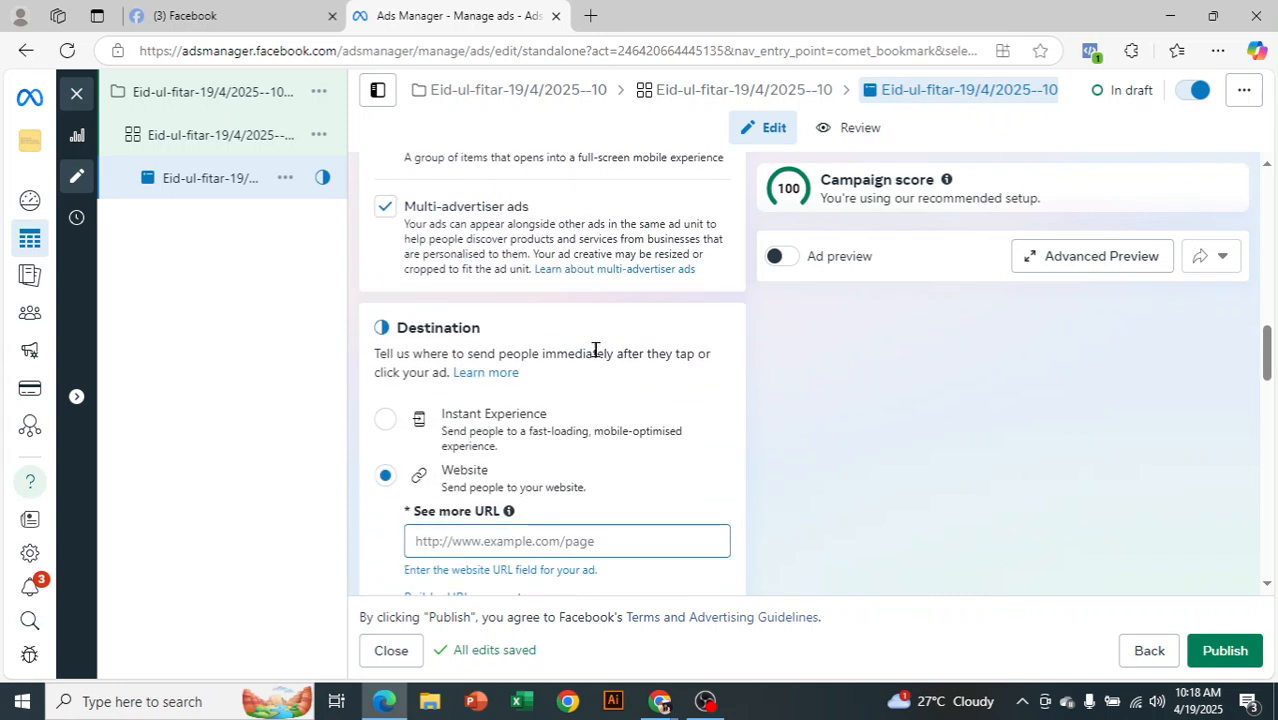
scroll(517, 506, down, 1)
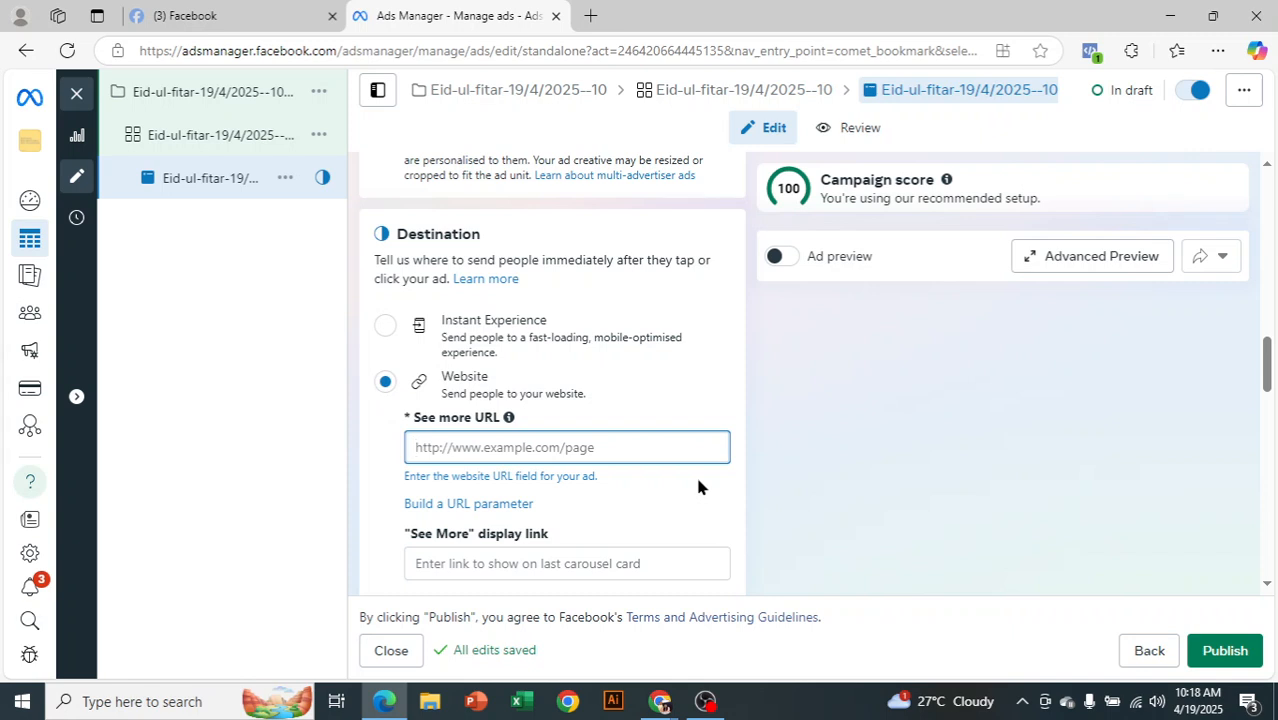
Open daraz.com in a new Edge tab
click(588, 40)
text(darz)
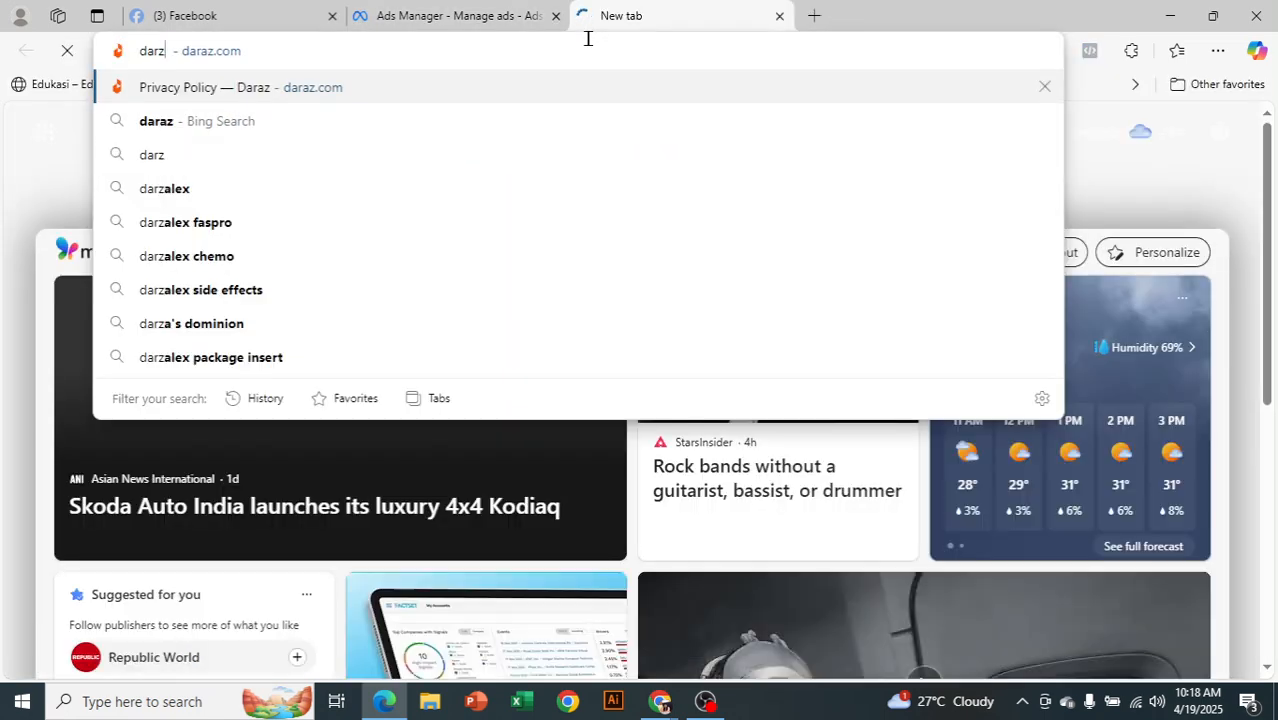
key(Return)
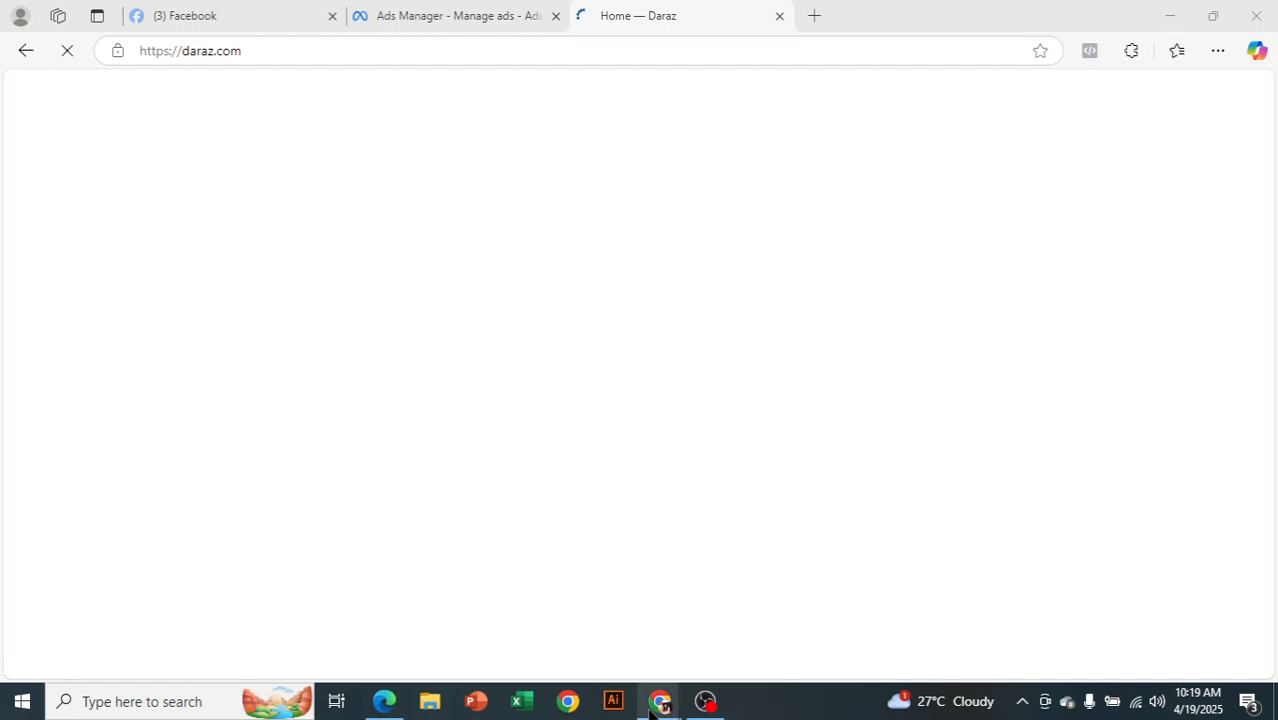
Copy the daraz.com address from the address bar
mouse_move(655, 705)
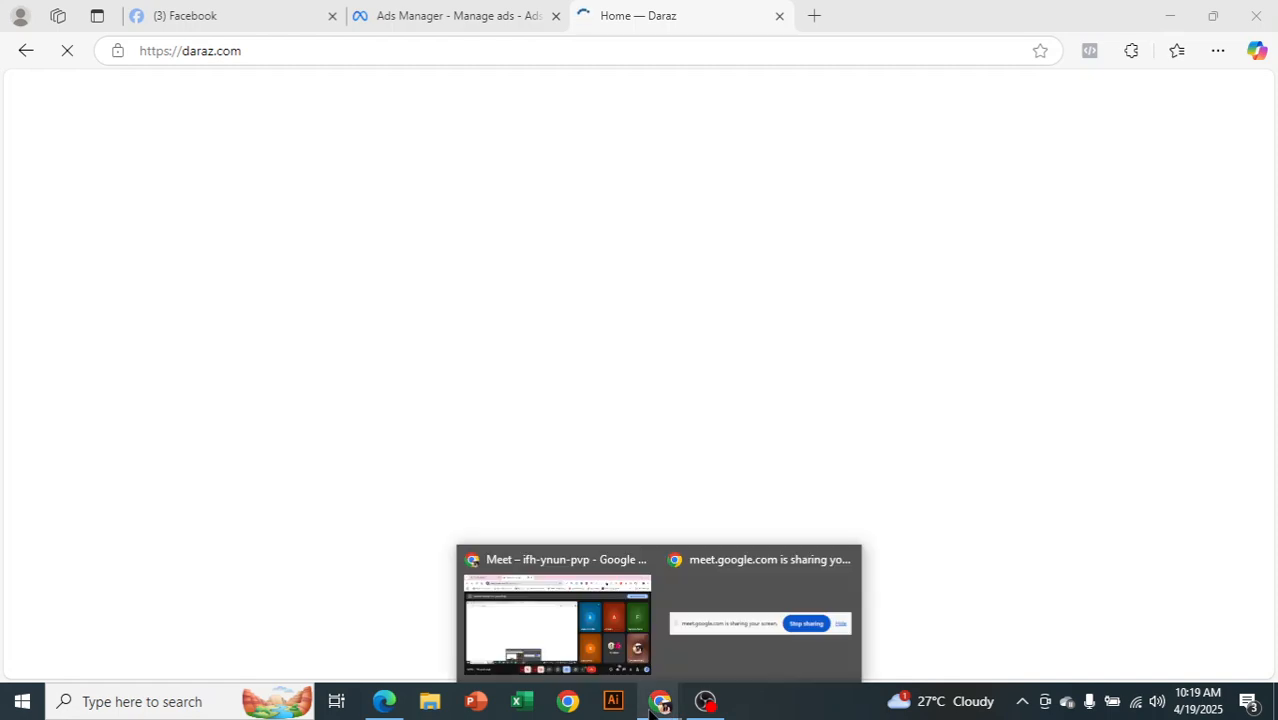
click(266, 51)
right_click(234, 55)
click(297, 228)
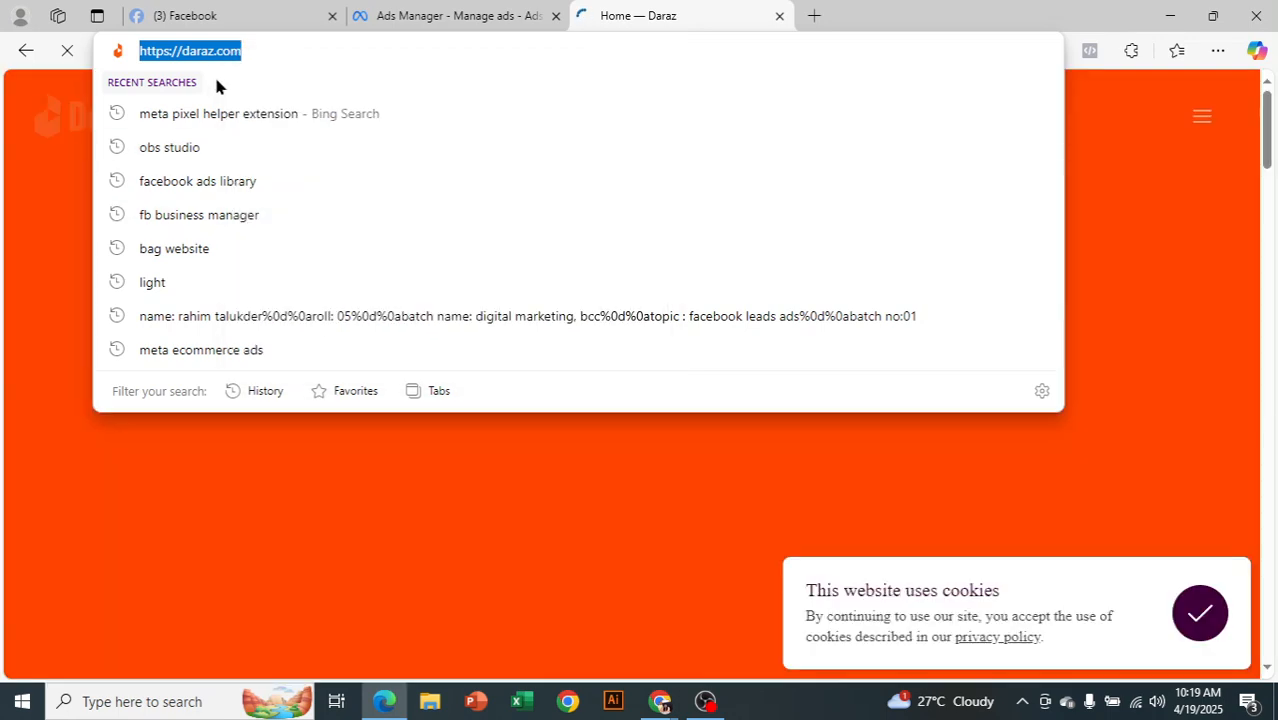
click(481, 12)
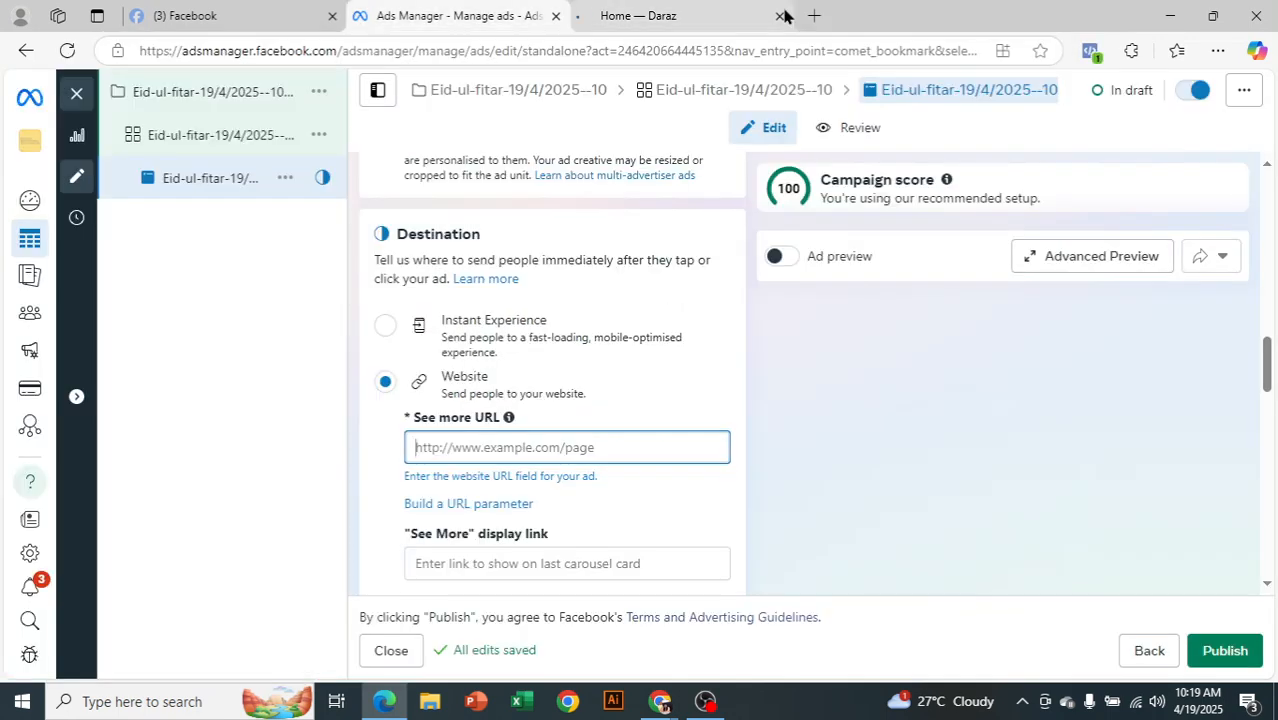
click(779, 16)
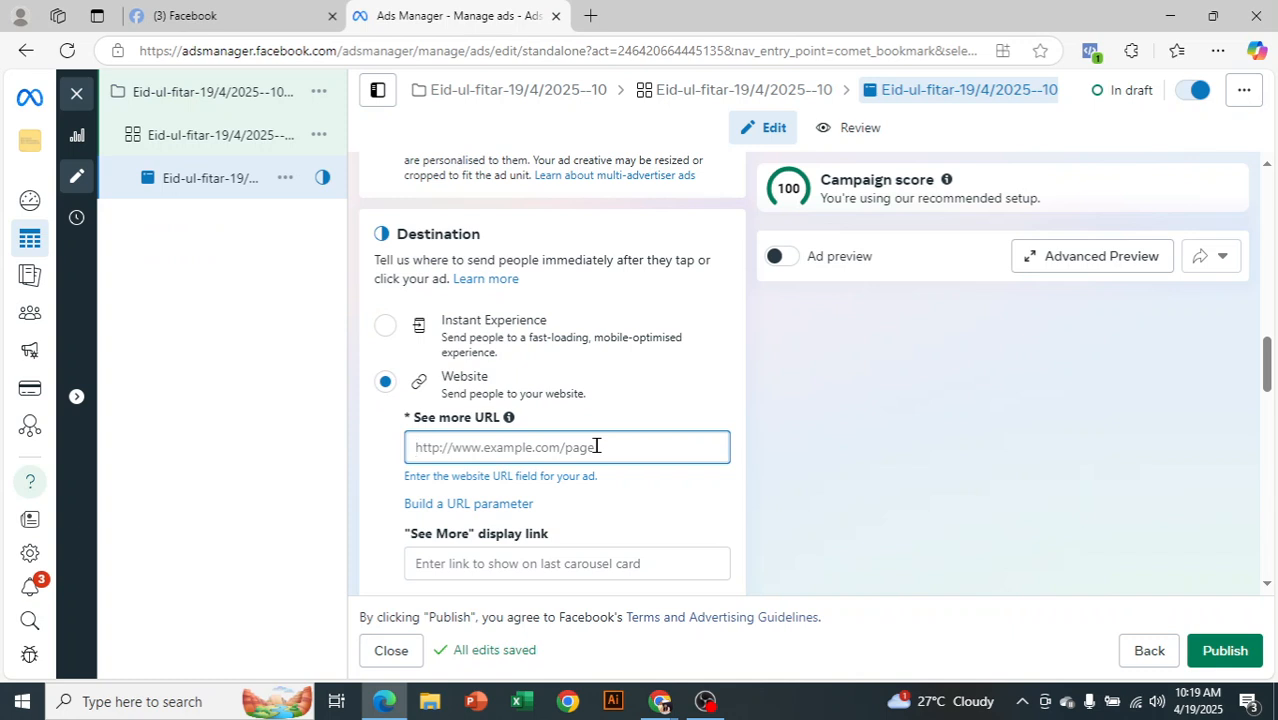
key(ctrl+v)
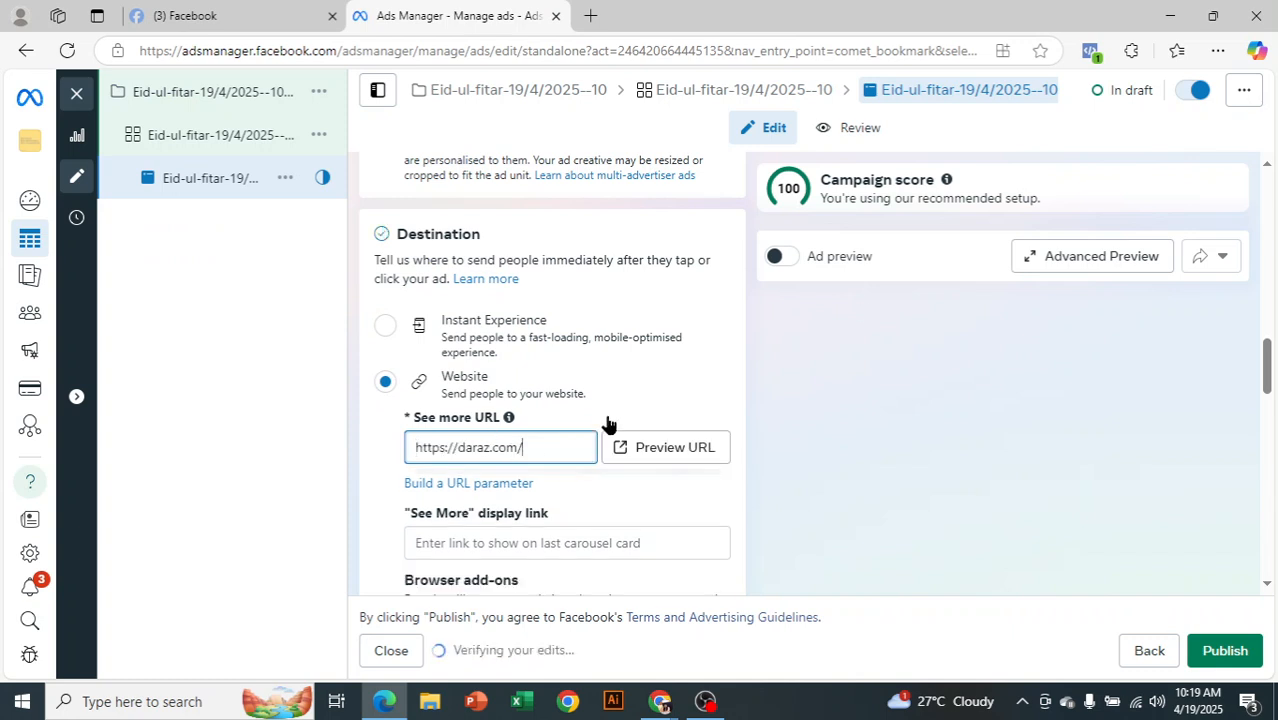
text(women)
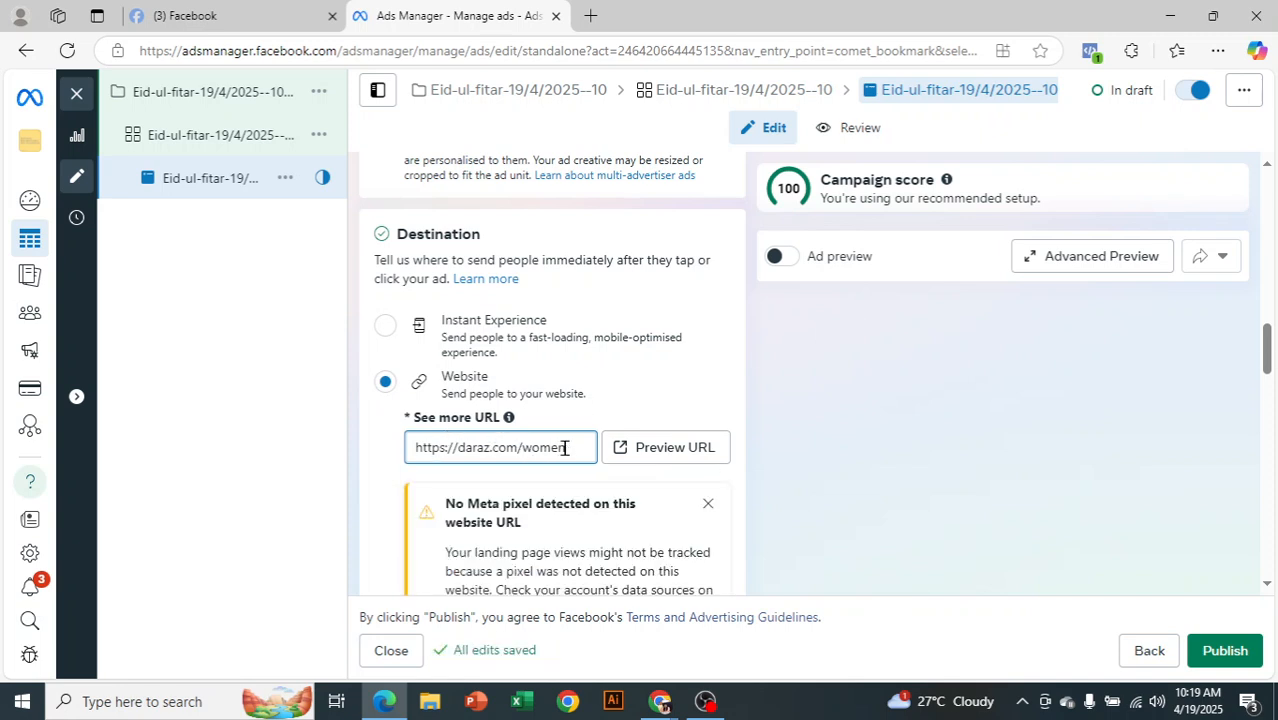
Dismiss the missing Meta pixel warning and scroll down to Ad creative
scroll(684, 337, down, 2)
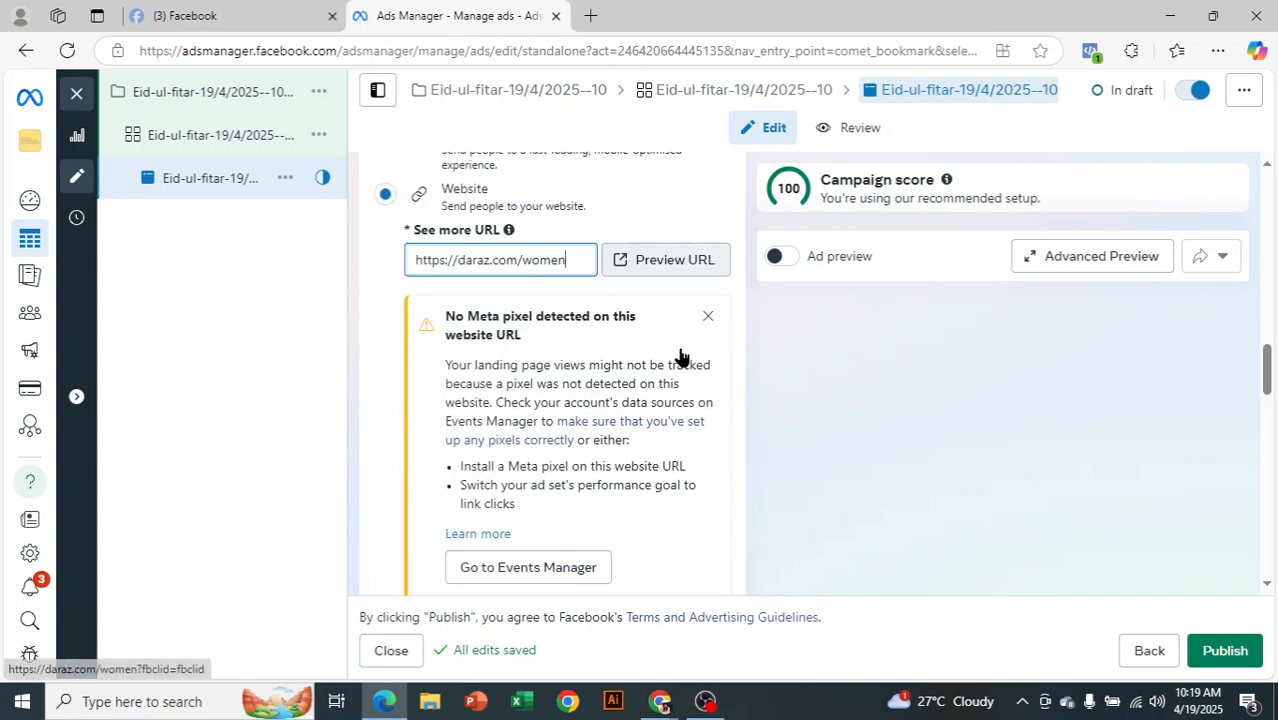
click(708, 314)
scroll(700, 340, down, 1)
scroll(668, 362, down, 4)
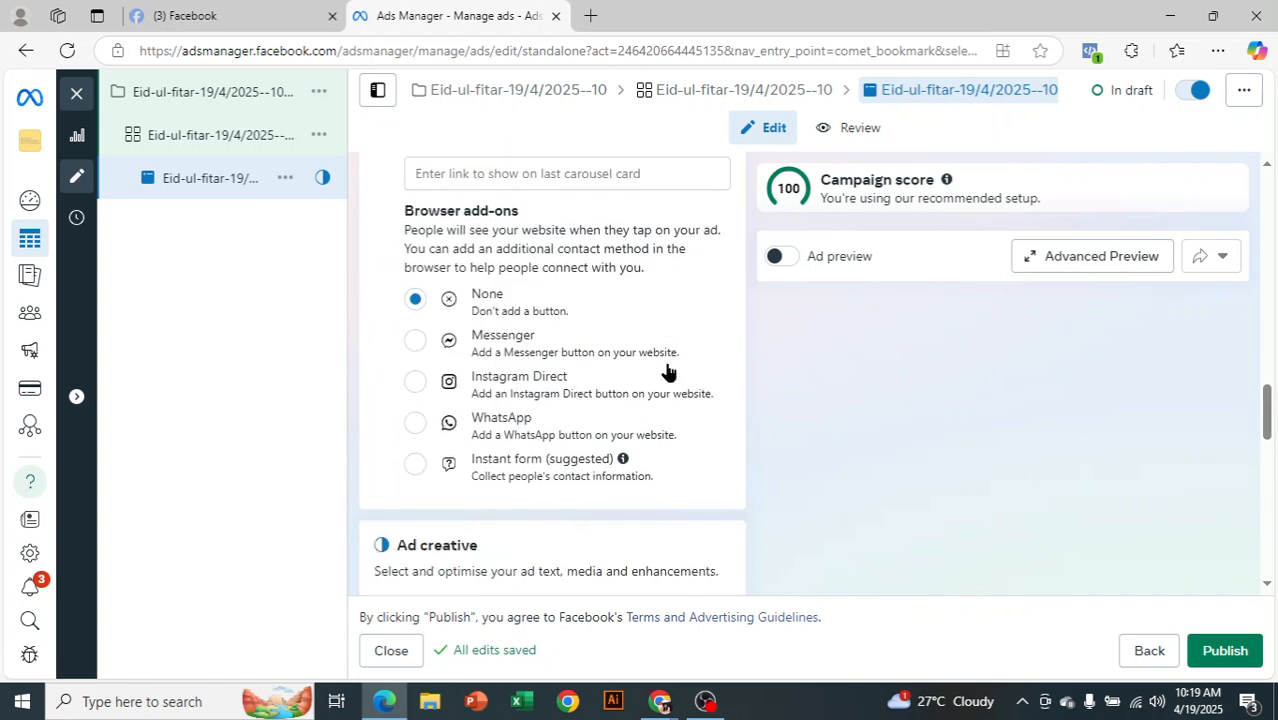
scroll(560, 410, down, 1)
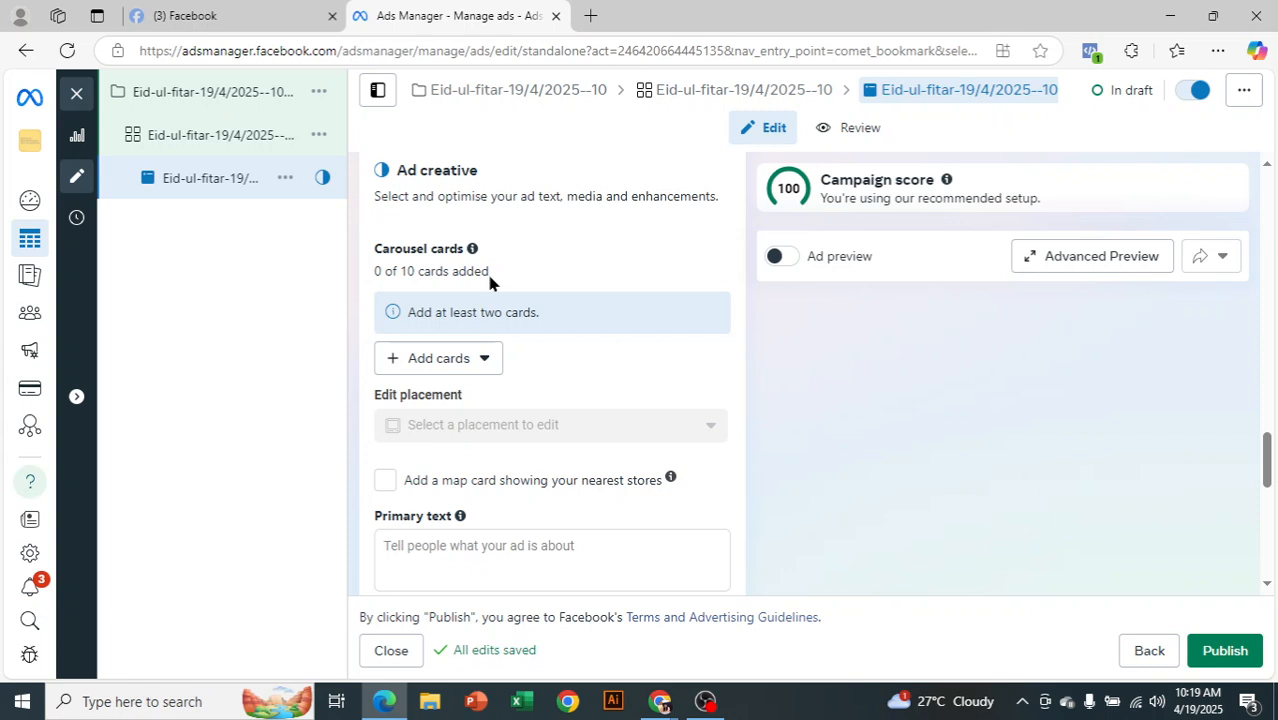
Add four image cards: the meta-ads-platform, 1600 × 1600, spreadsheet screenshot and sunset images
click(471, 357)
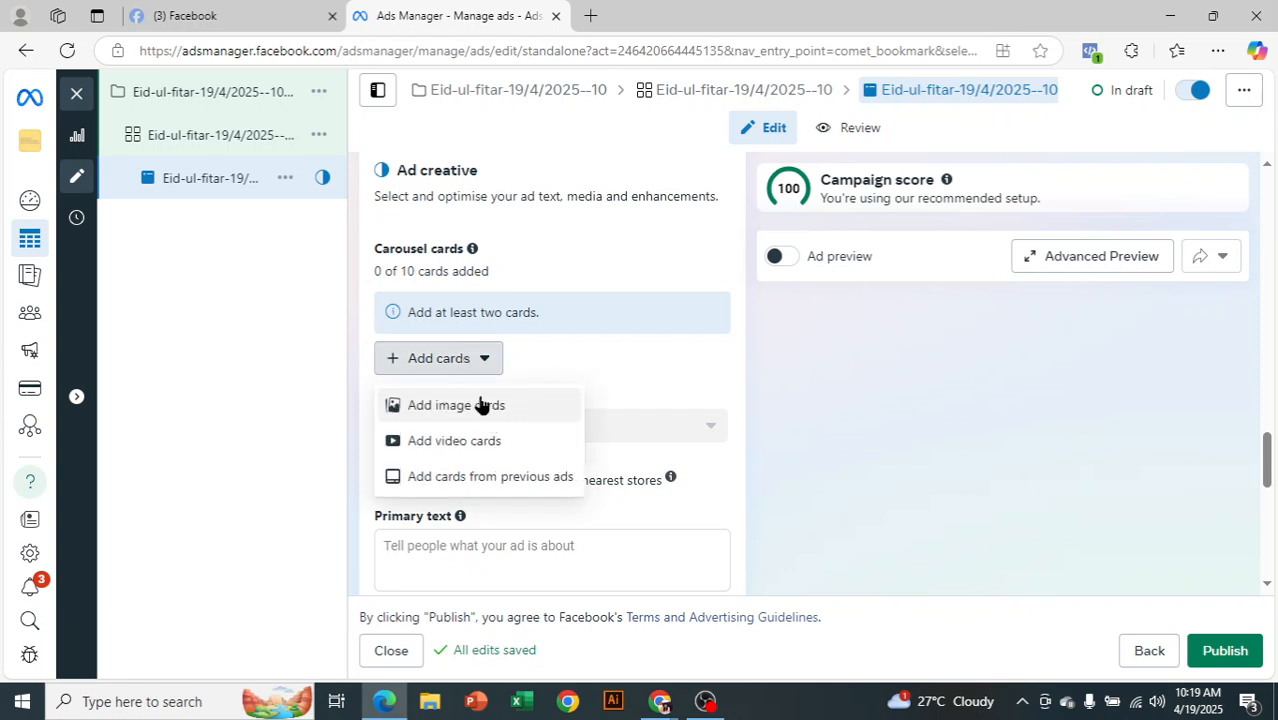
click(480, 410)
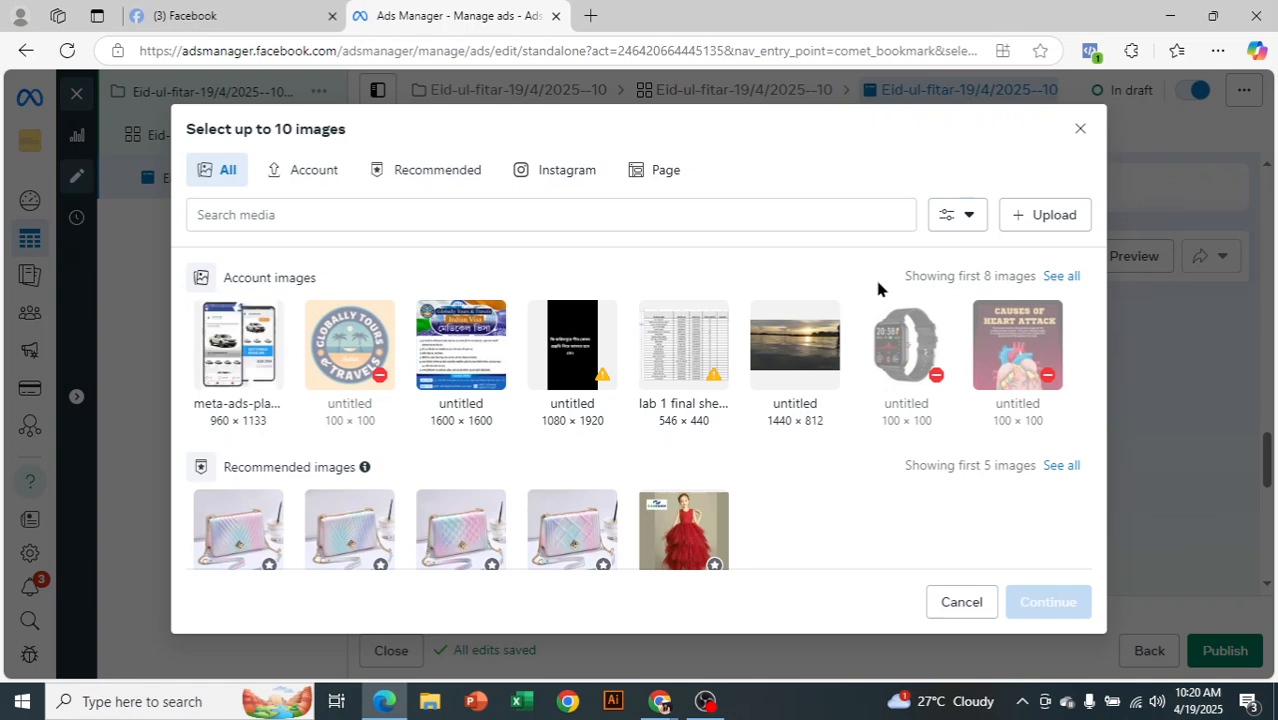
click(245, 368)
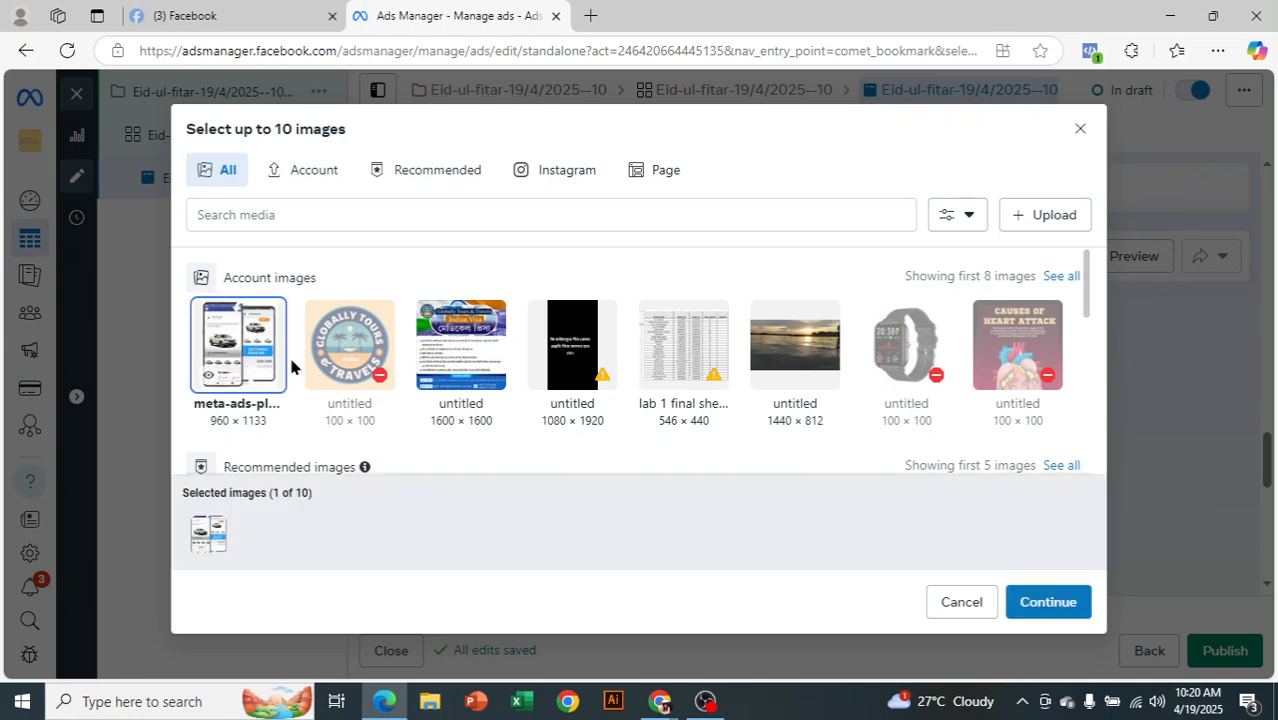
click(456, 385)
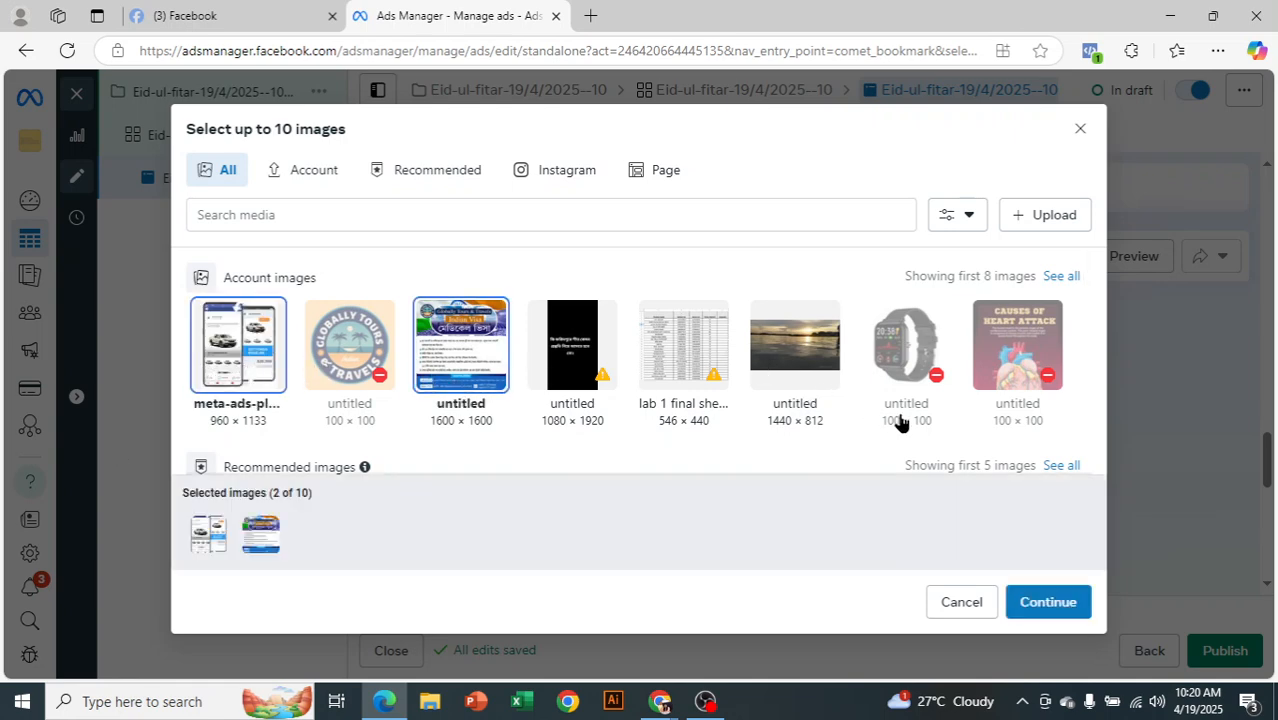
click(697, 348)
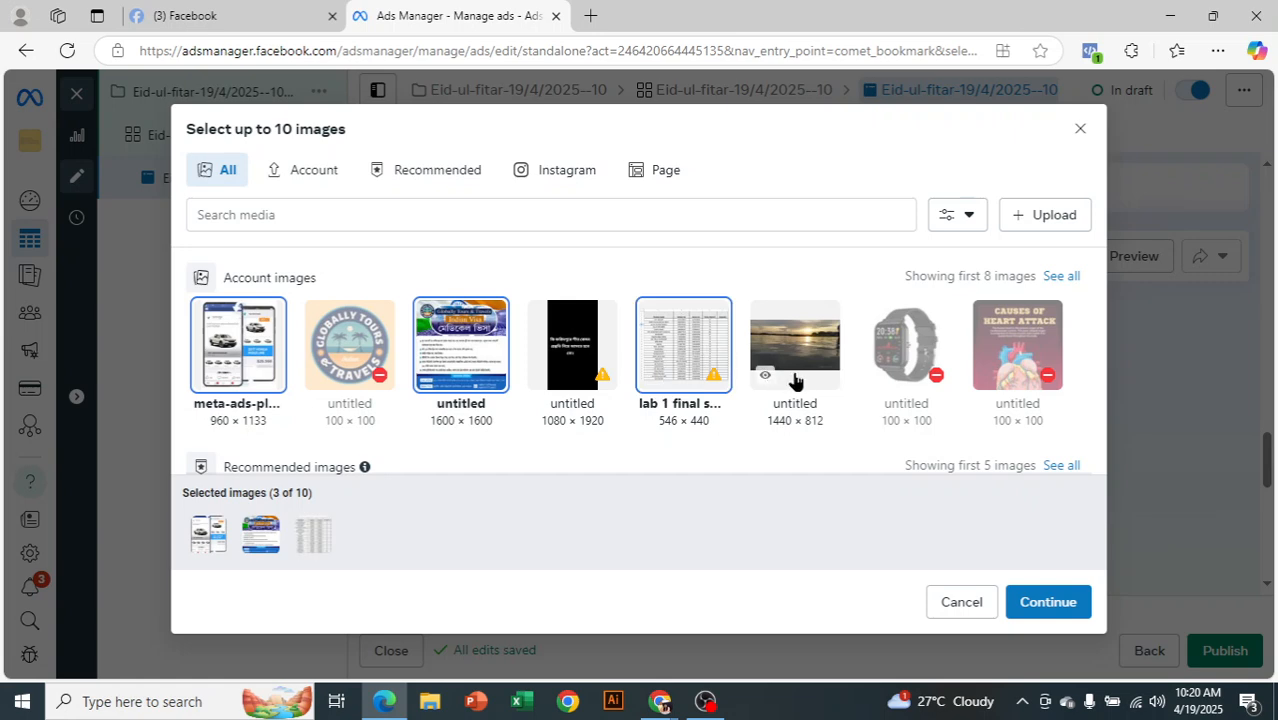
mouse_move(798, 367)
click(828, 358)
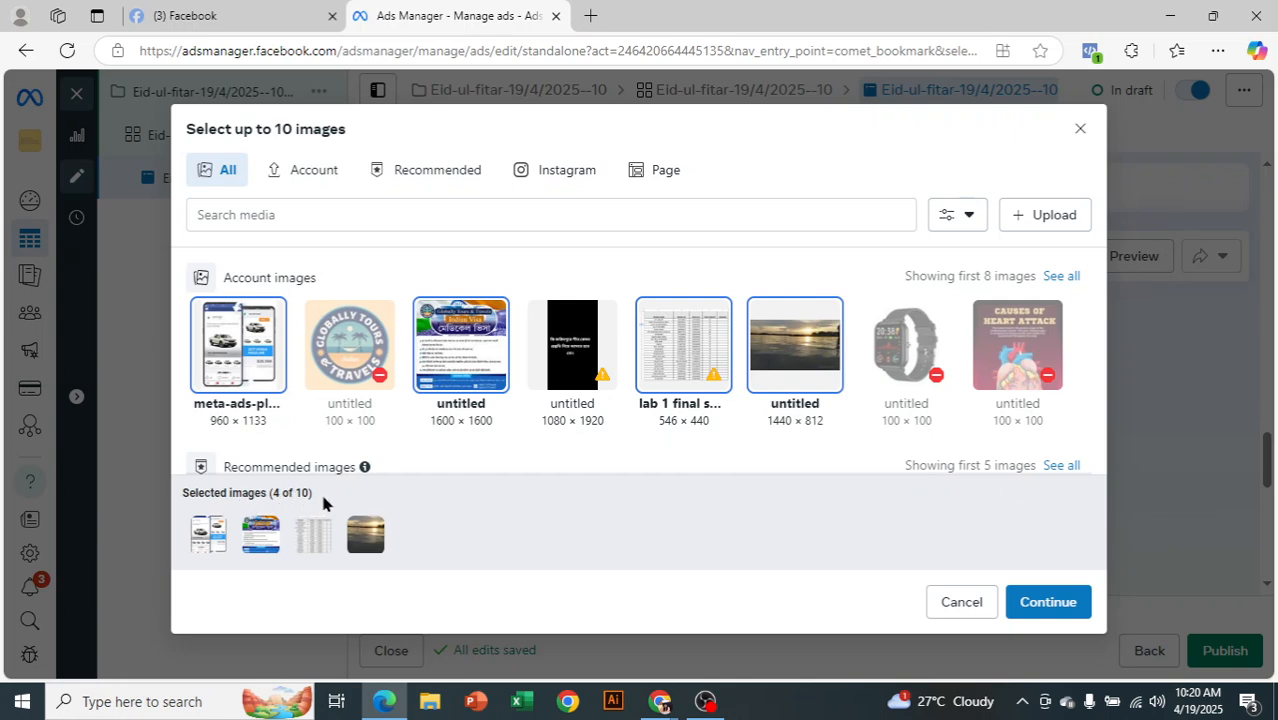
click(1050, 602)
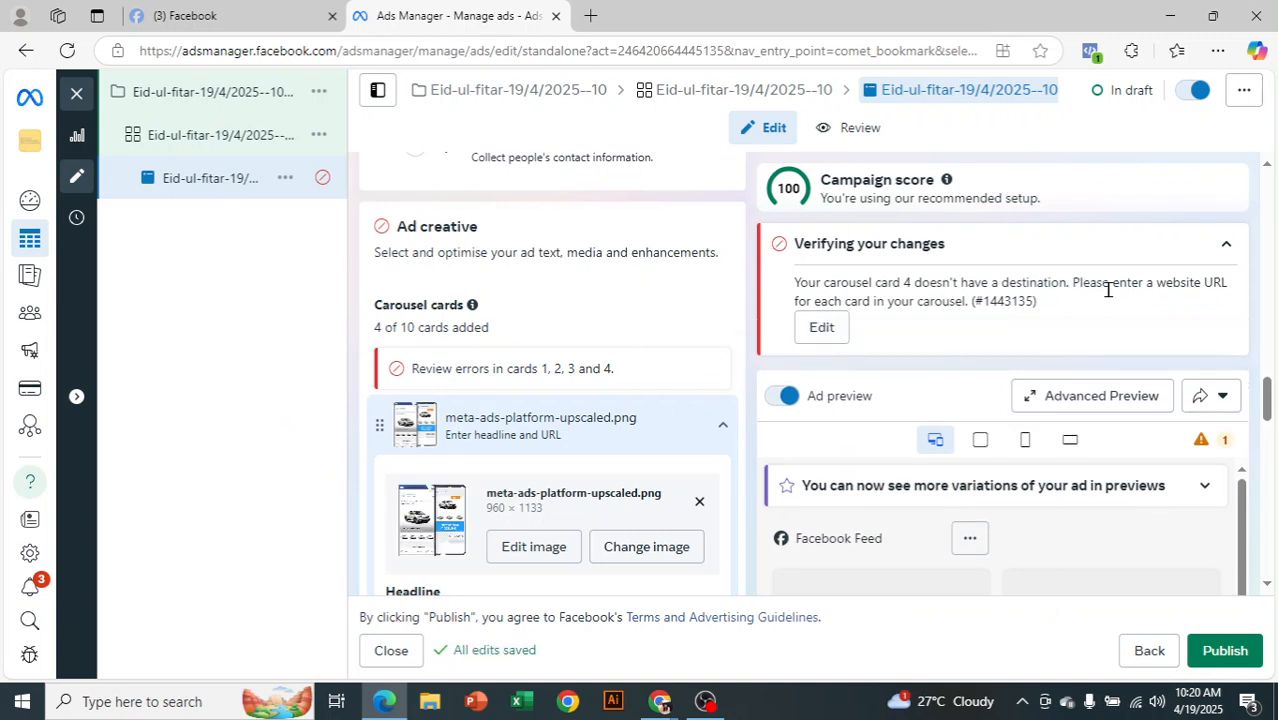
Paste the daraz.com store address into the first card's Website URL
drag(1097, 283, 955, 298)
click(970, 325)
scroll(650, 317, down, 1)
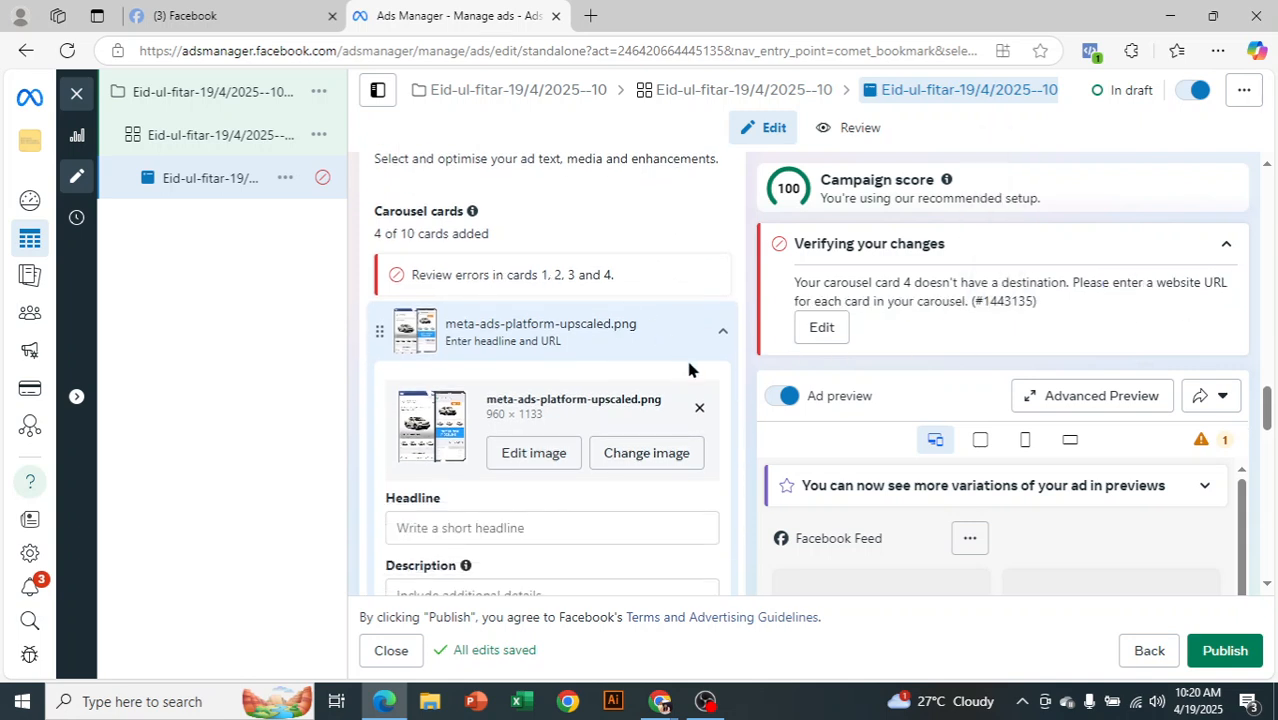
scroll(505, 338, down, 1)
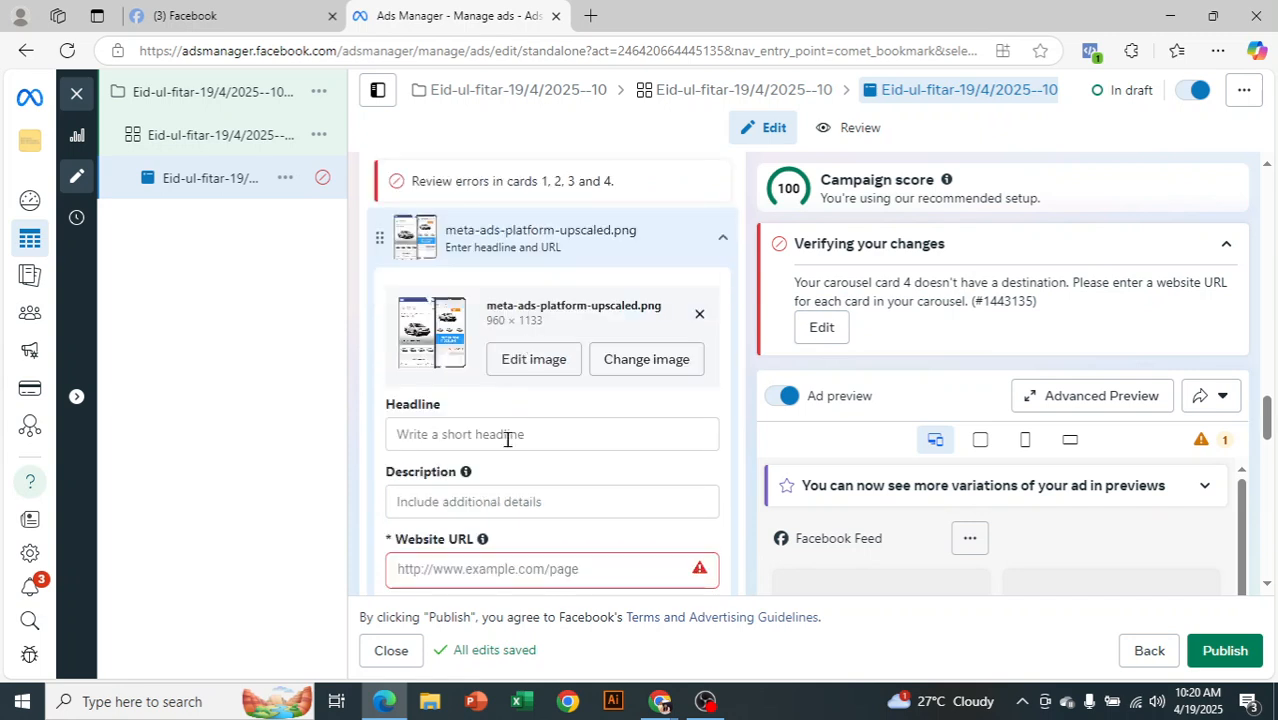
scroll(540, 502, down, 1)
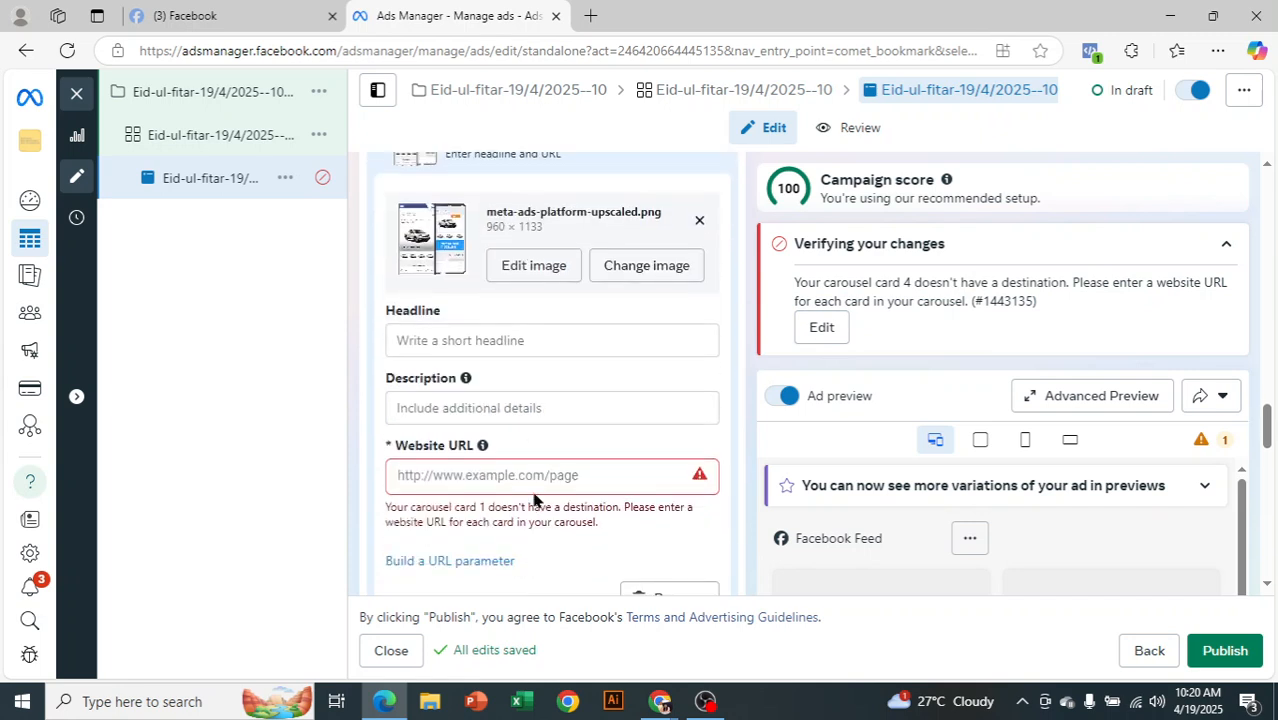
click(536, 477)
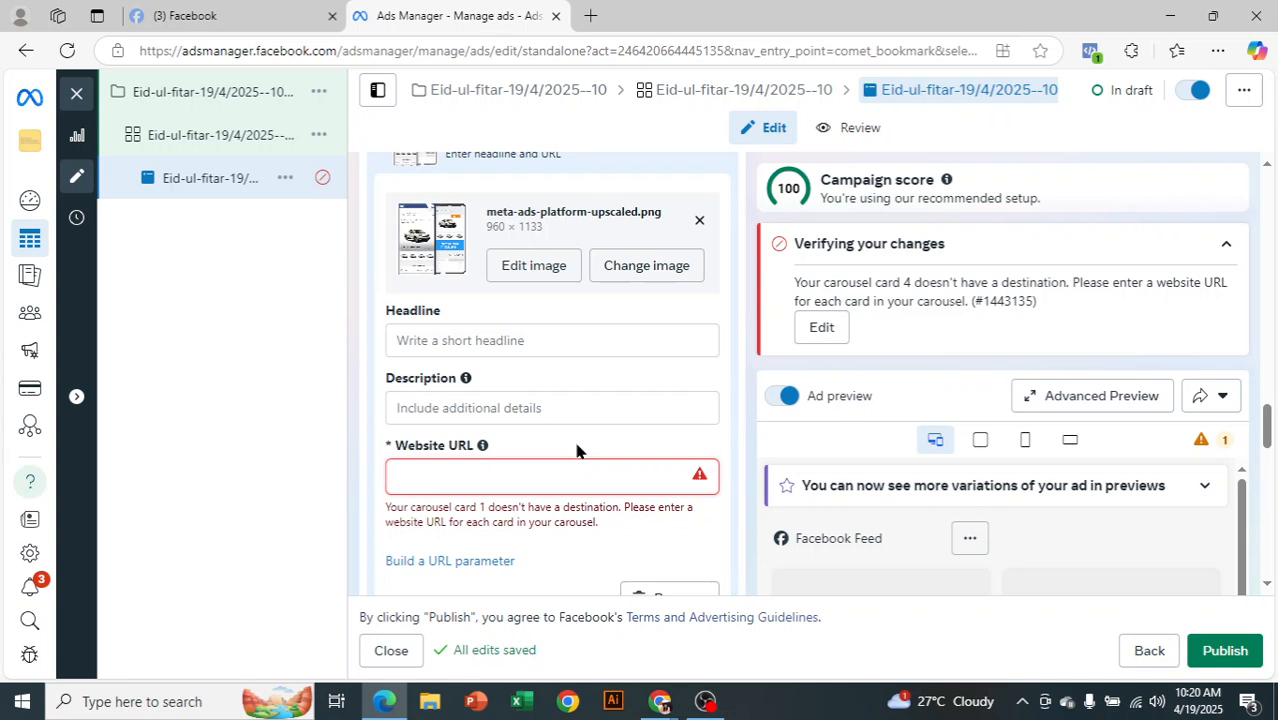
key(ctrl+v)
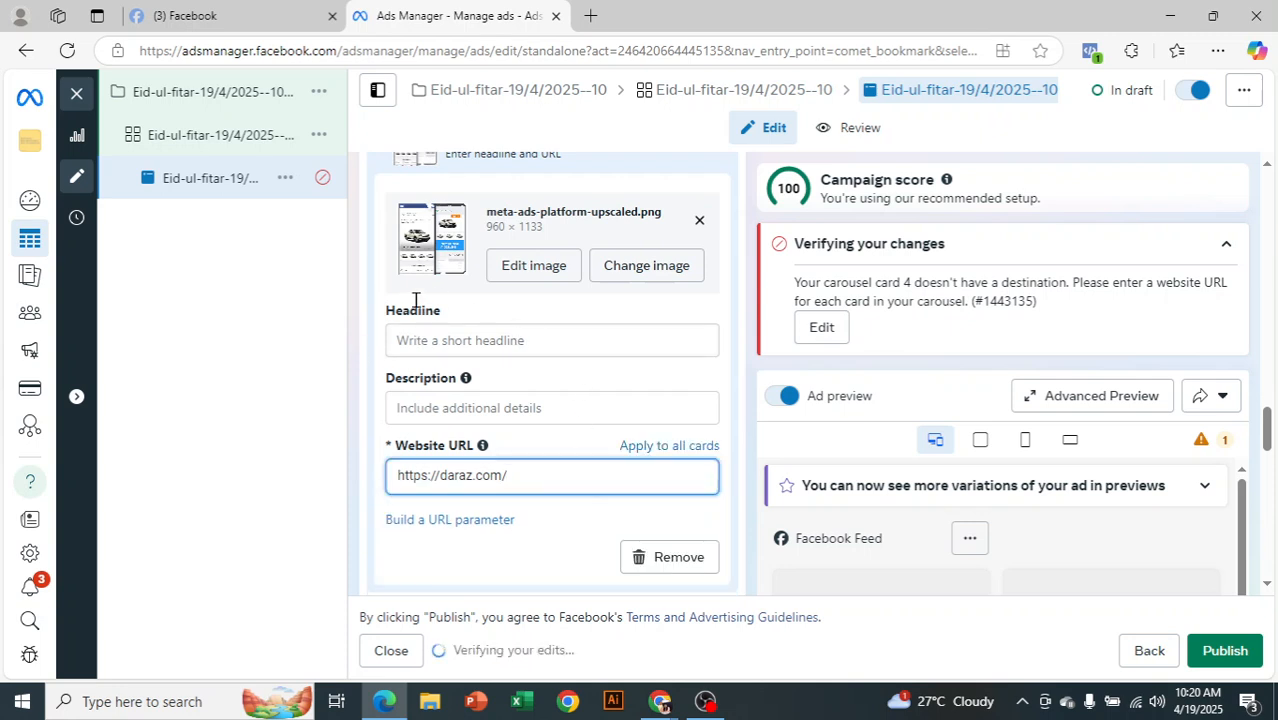
Give the first card the headline '60% discount' and description 'China brand'
click(524, 336)
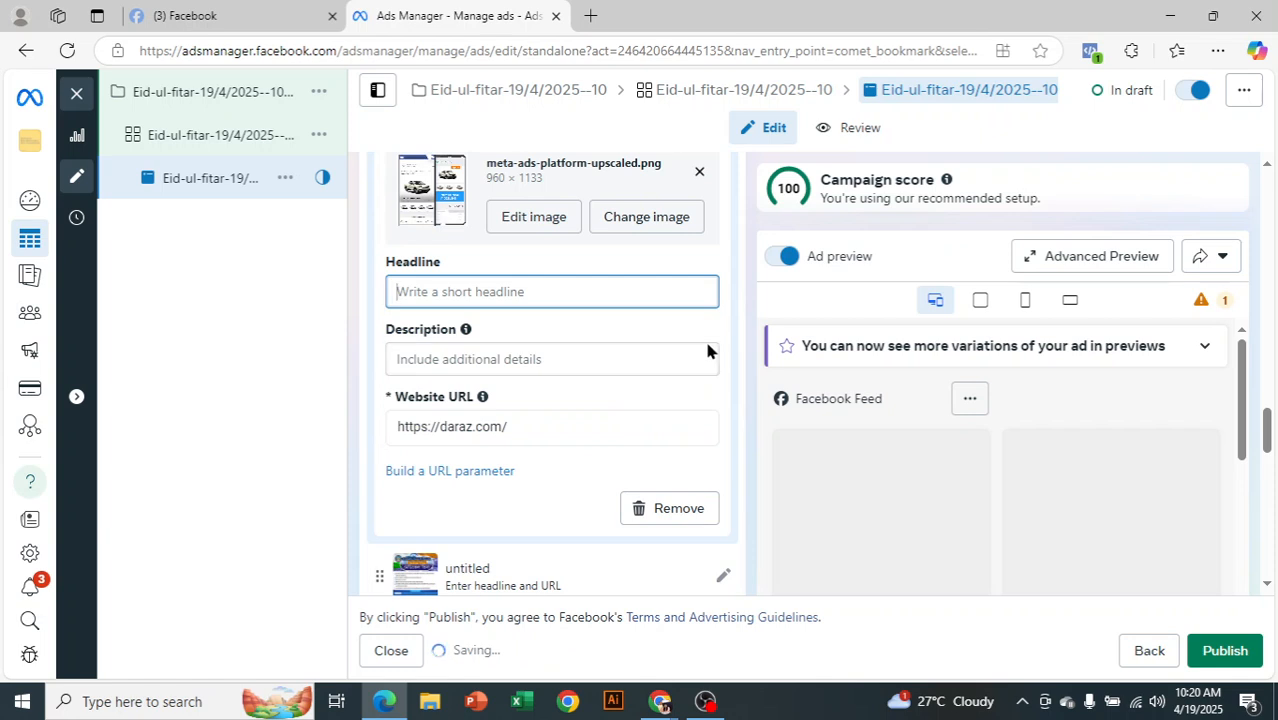
scroll(712, 352, up, 1)
text(60)
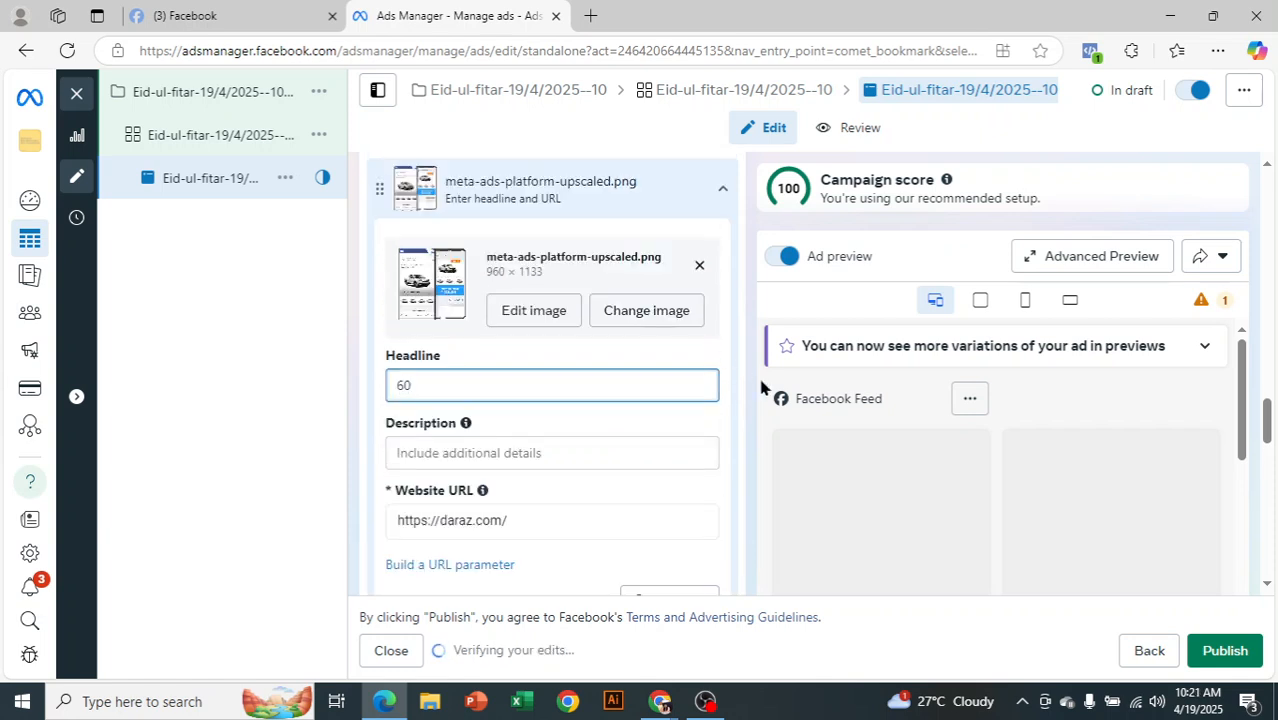
text(% discount)
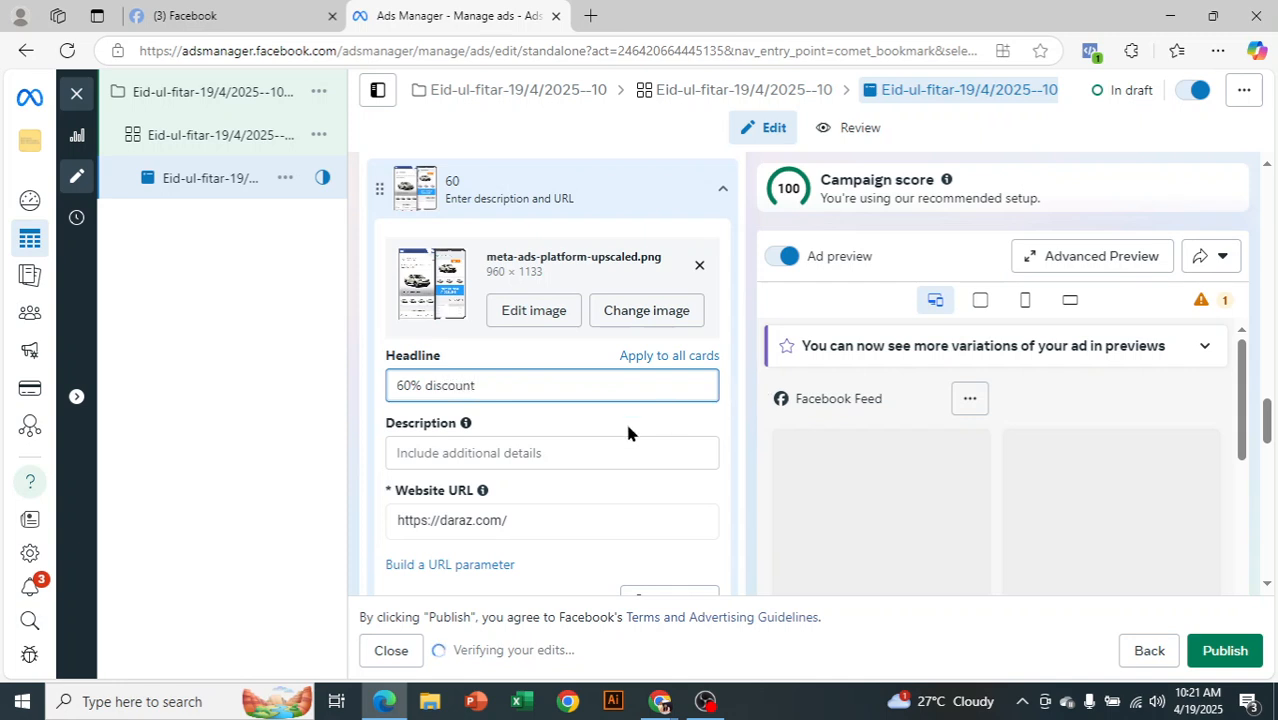
click(560, 455)
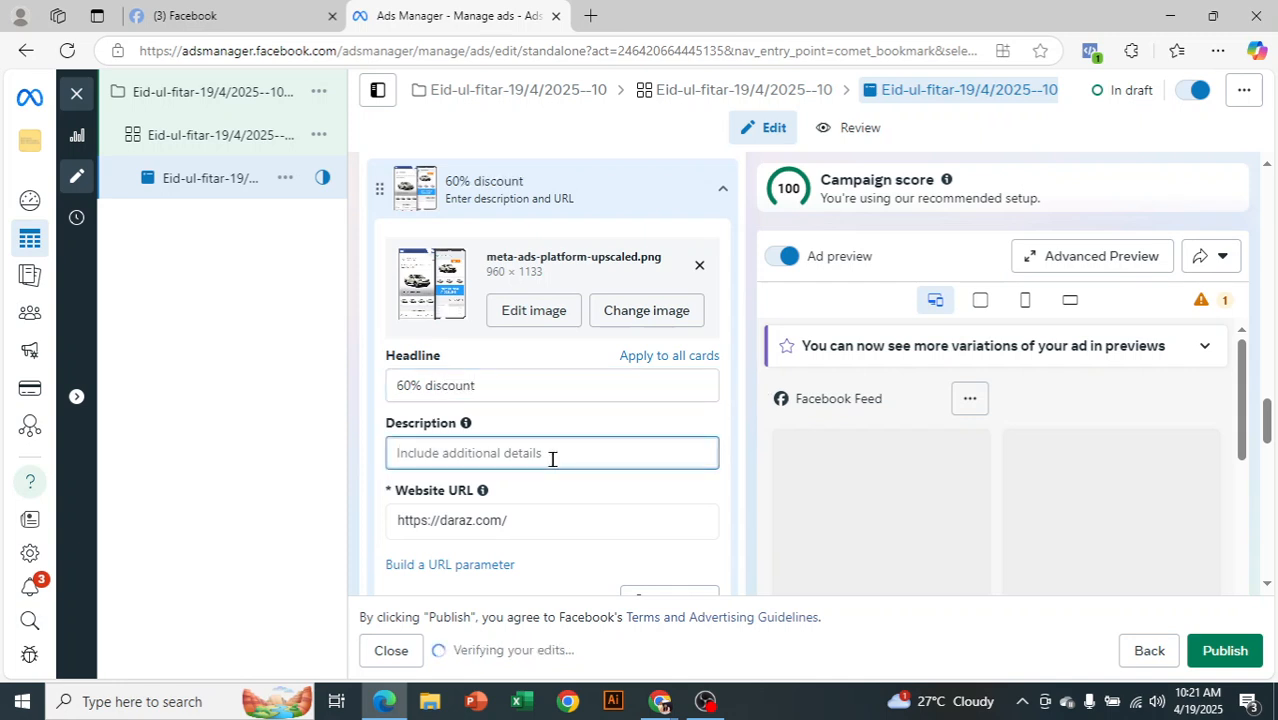
text(China brand)
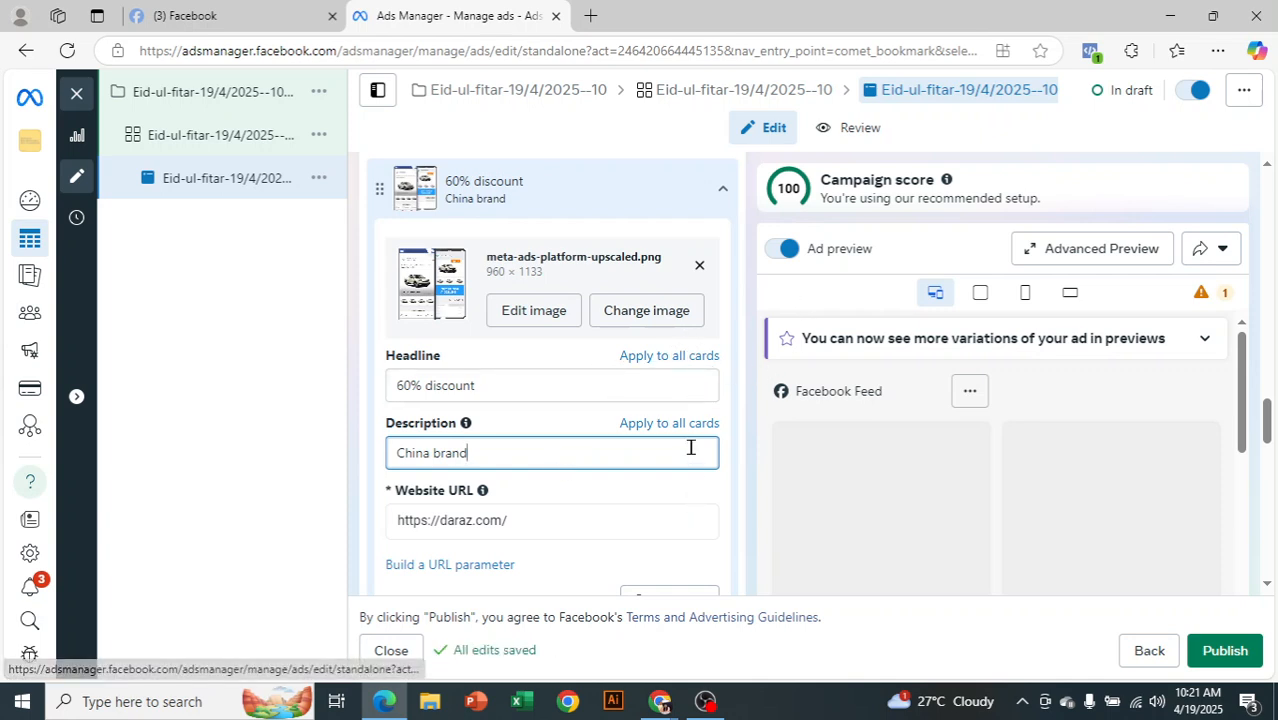
click(725, 193)
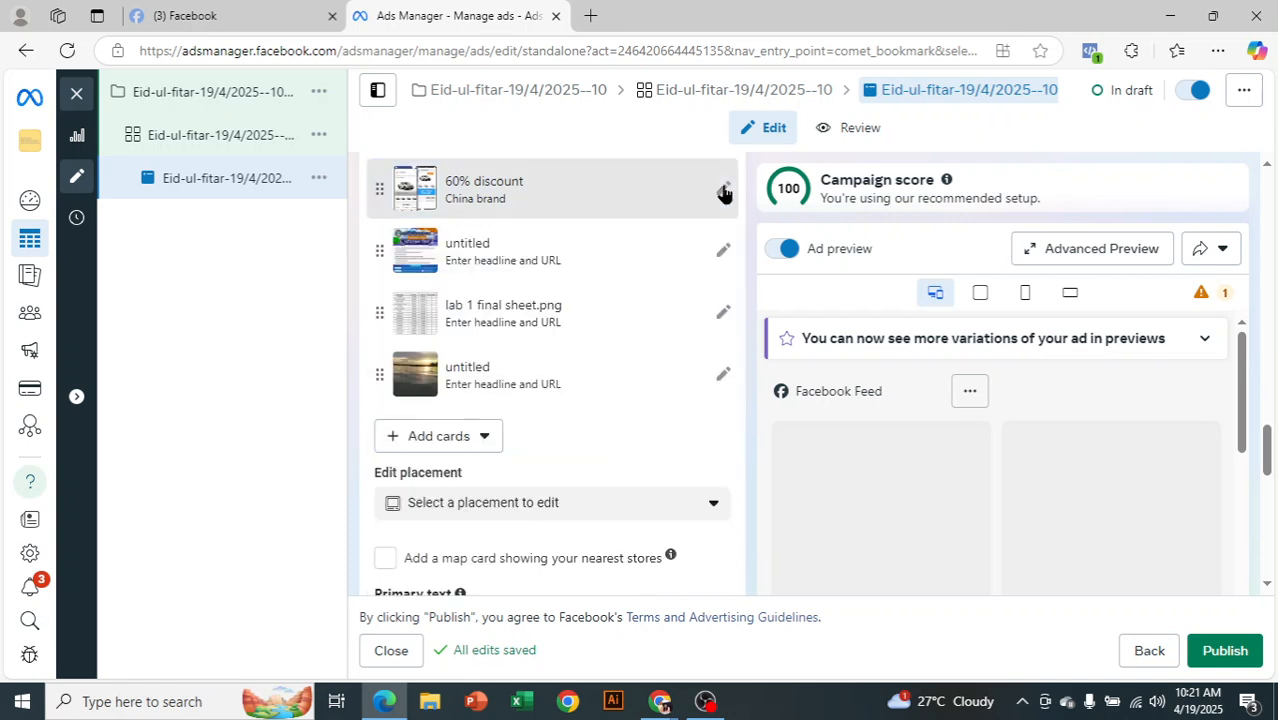
Move the lab 1 final sheet.png card to second place and review its URL
scroll(528, 362, up, 1)
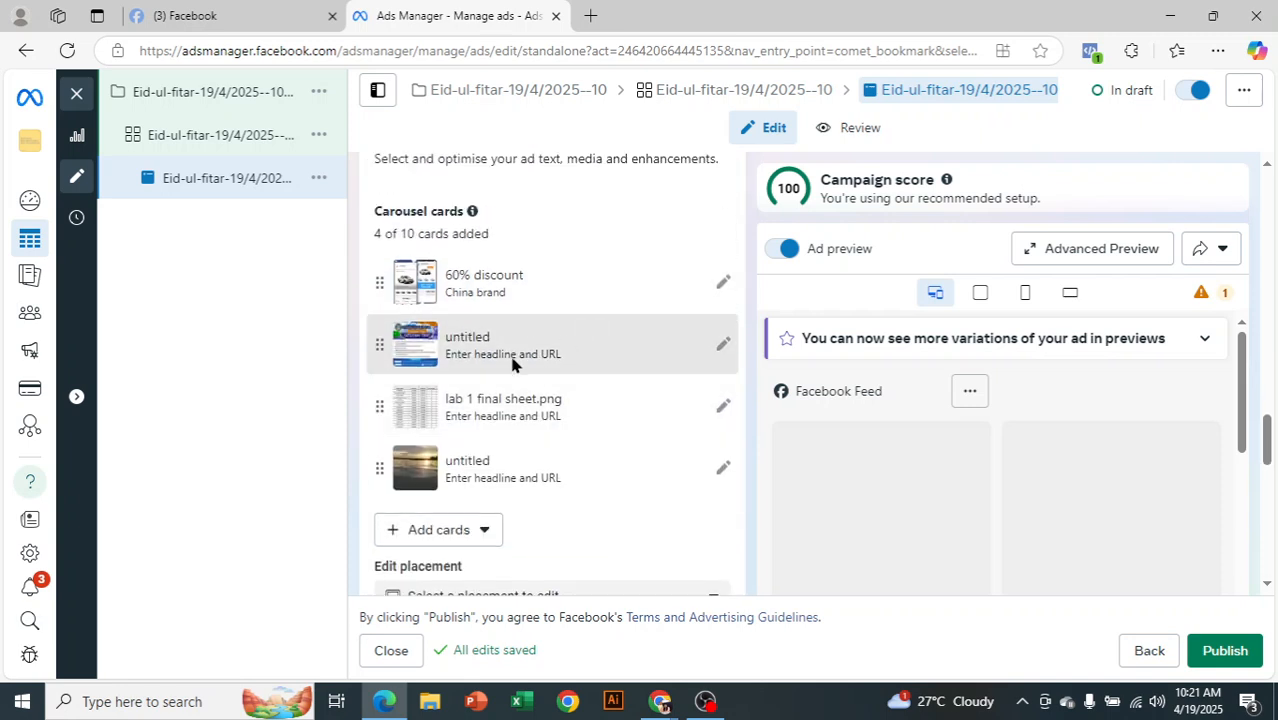
mouse_move(379, 343)
mouse_down()
mouse_move(374, 447)
mouse_move(382, 356)
mouse_up()
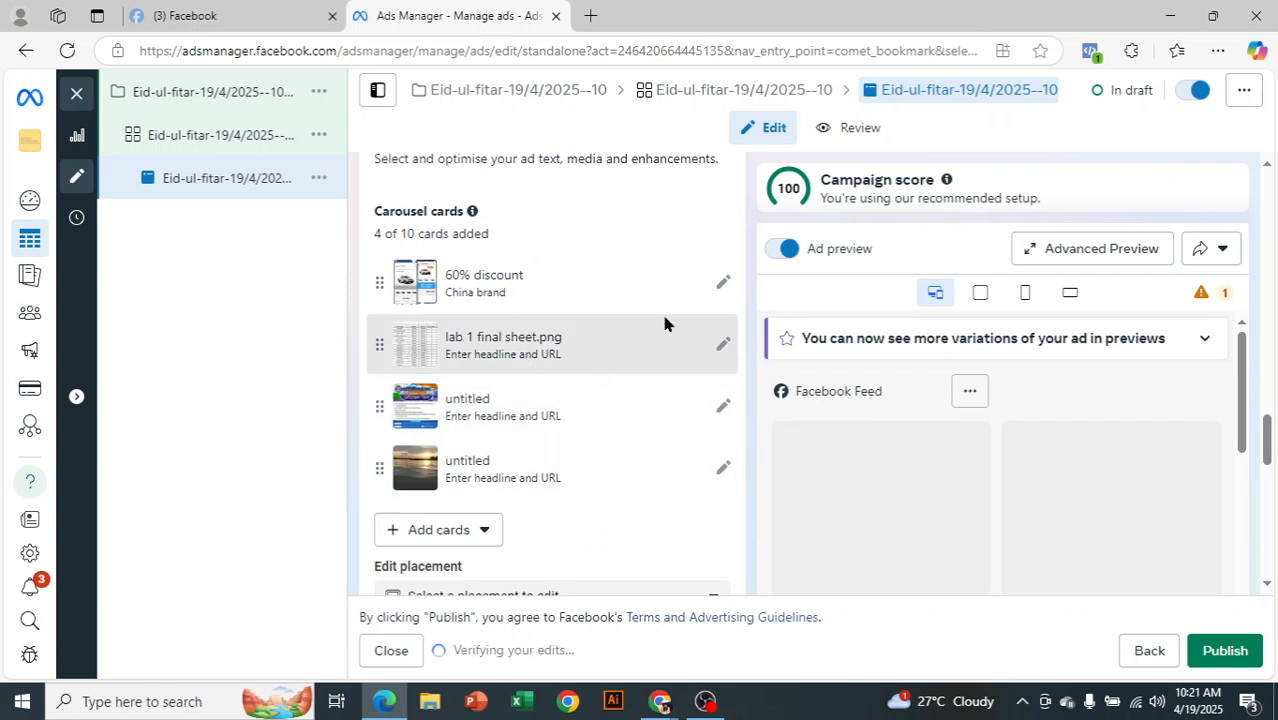
click(724, 288)
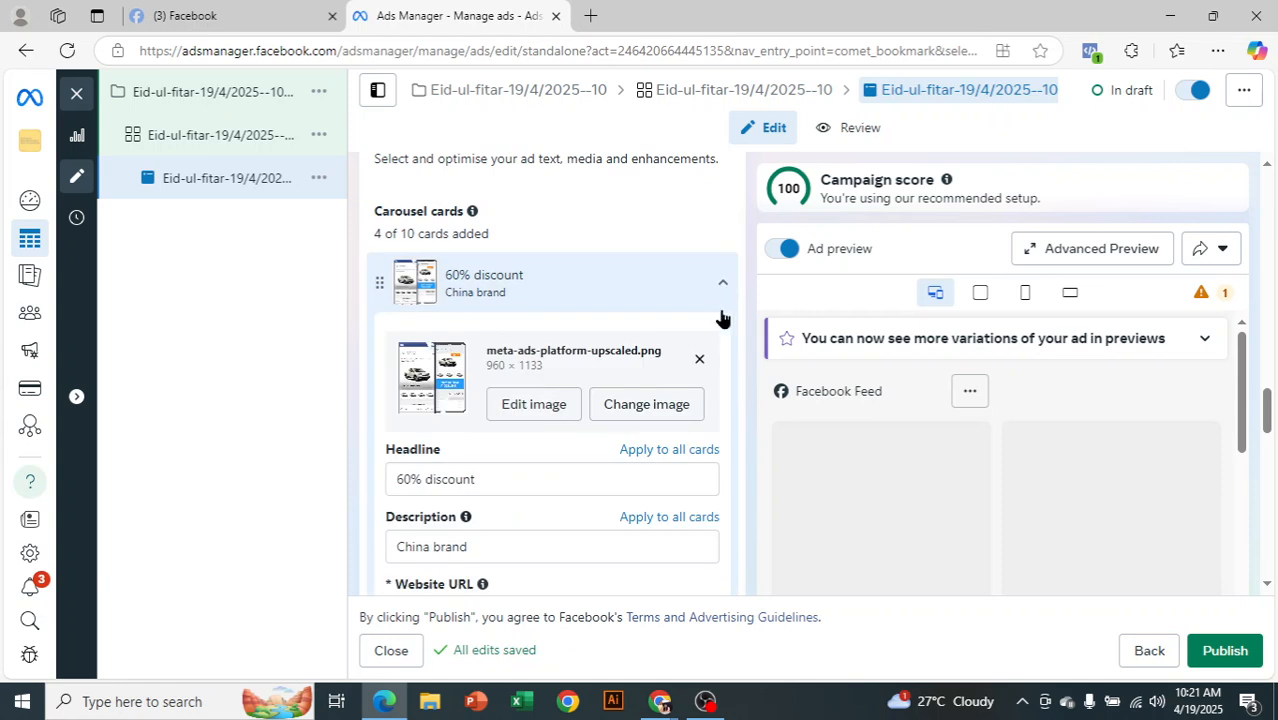
click(721, 284)
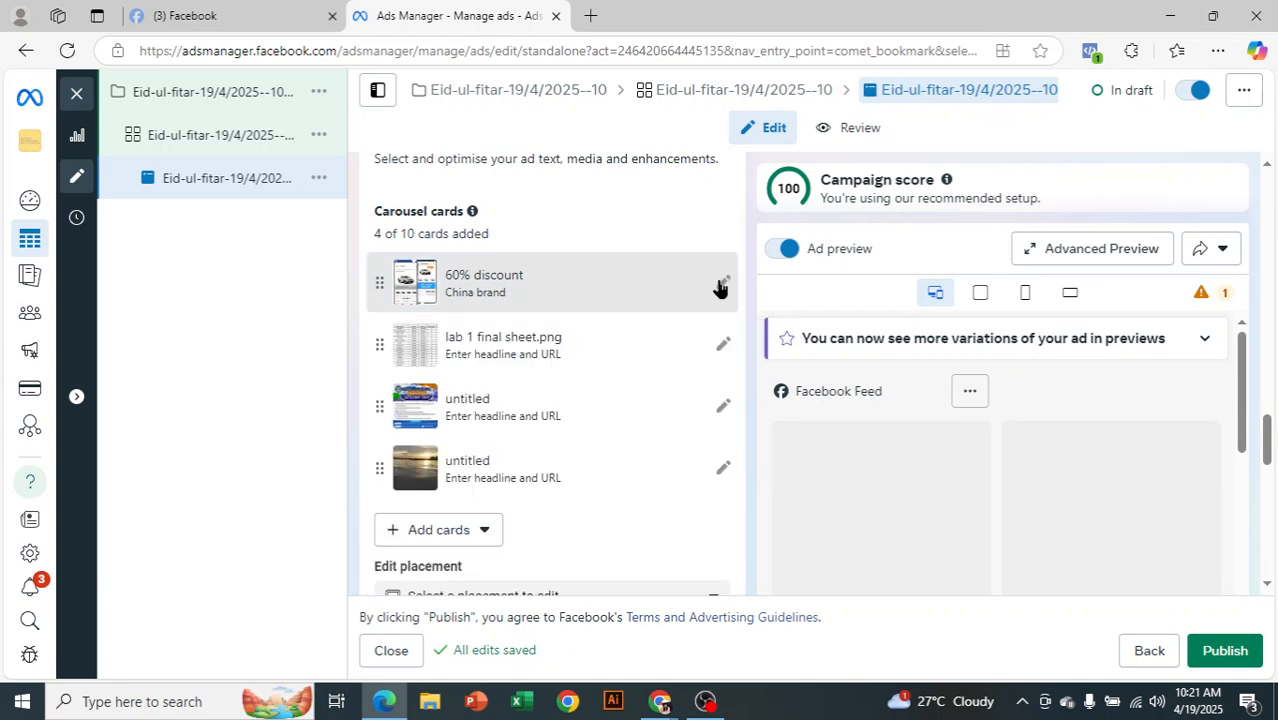
click(724, 346)
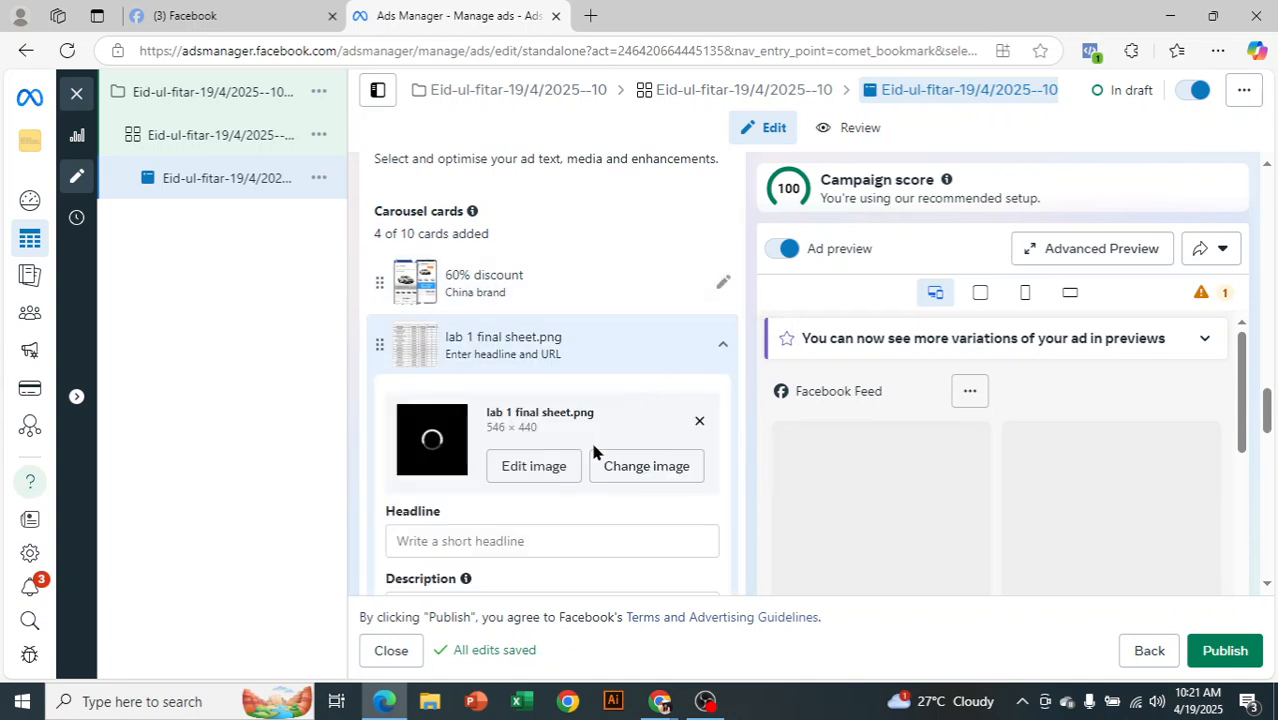
scroll(580, 450, down, 1)
scroll(442, 438, down, 1)
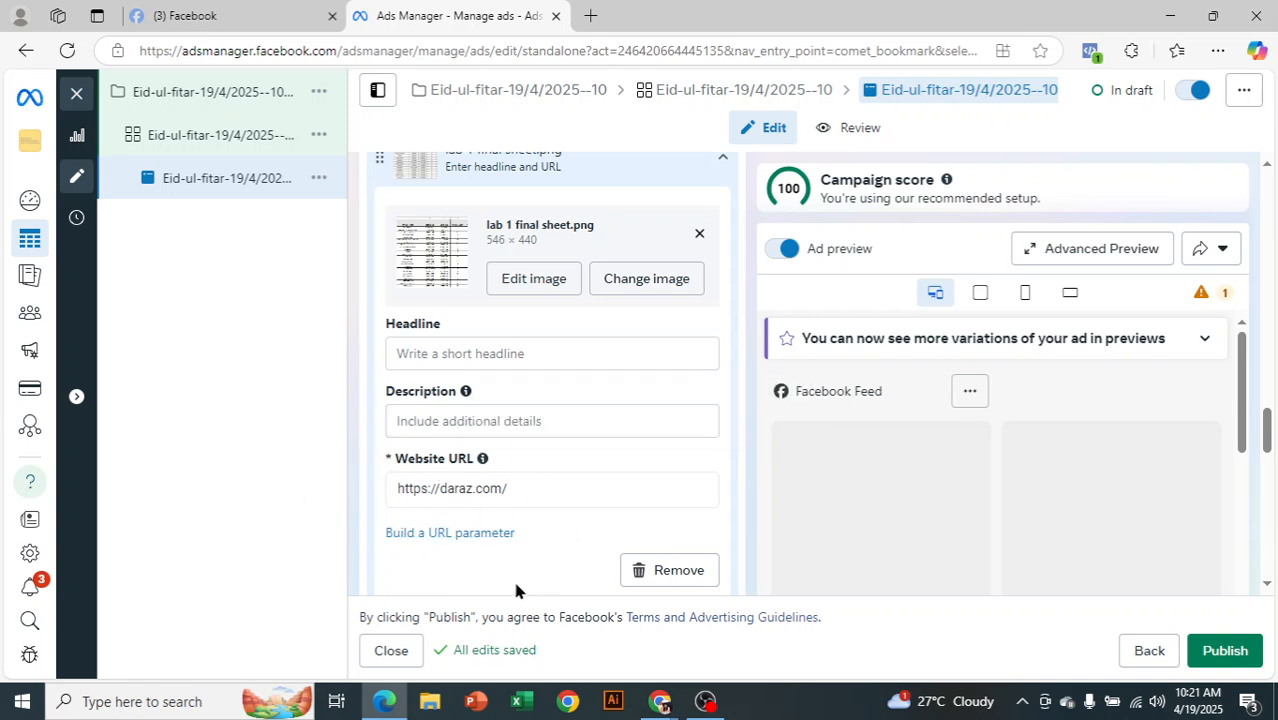
drag(510, 485, 368, 504)
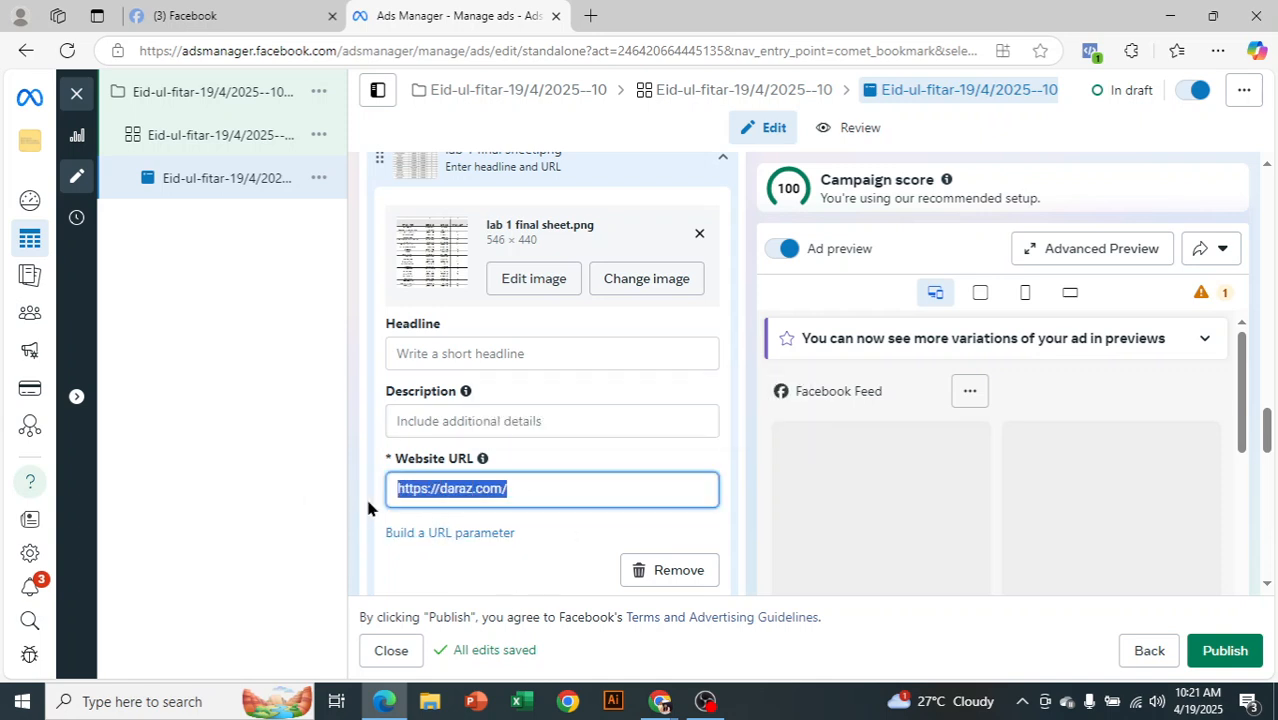
click(289, 350)
scroll(665, 374, up, 1)
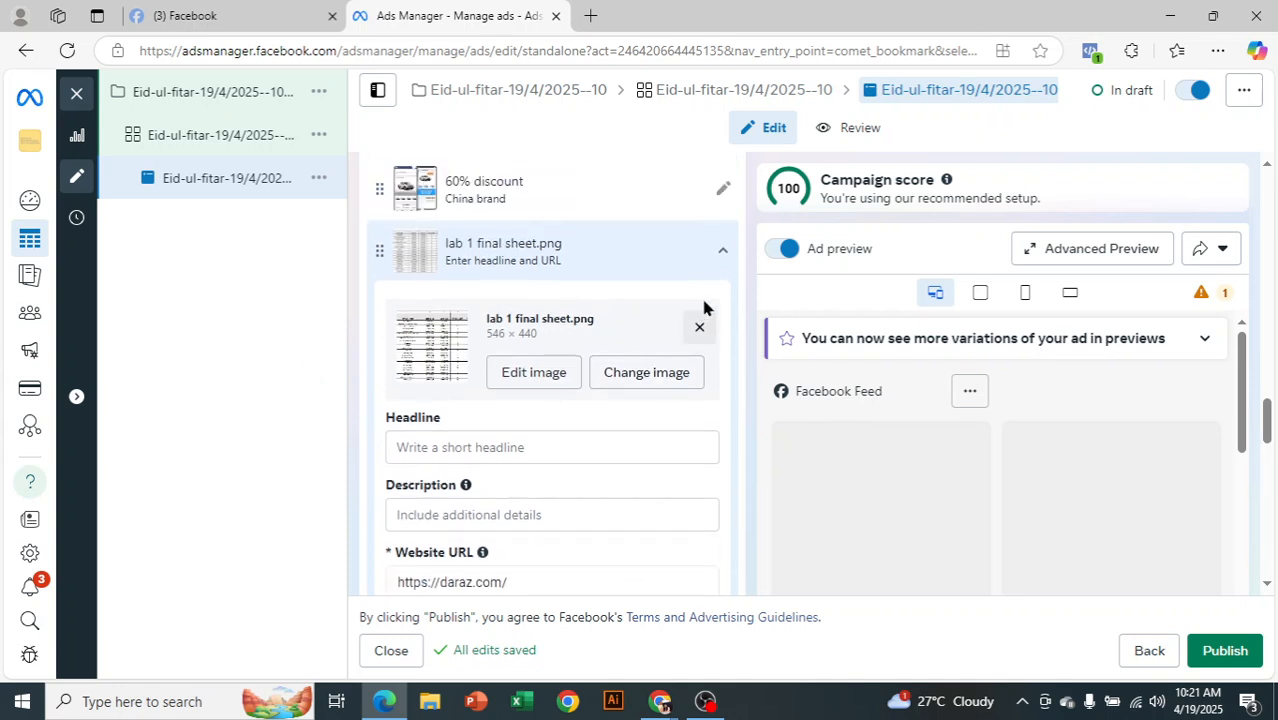
click(726, 256)
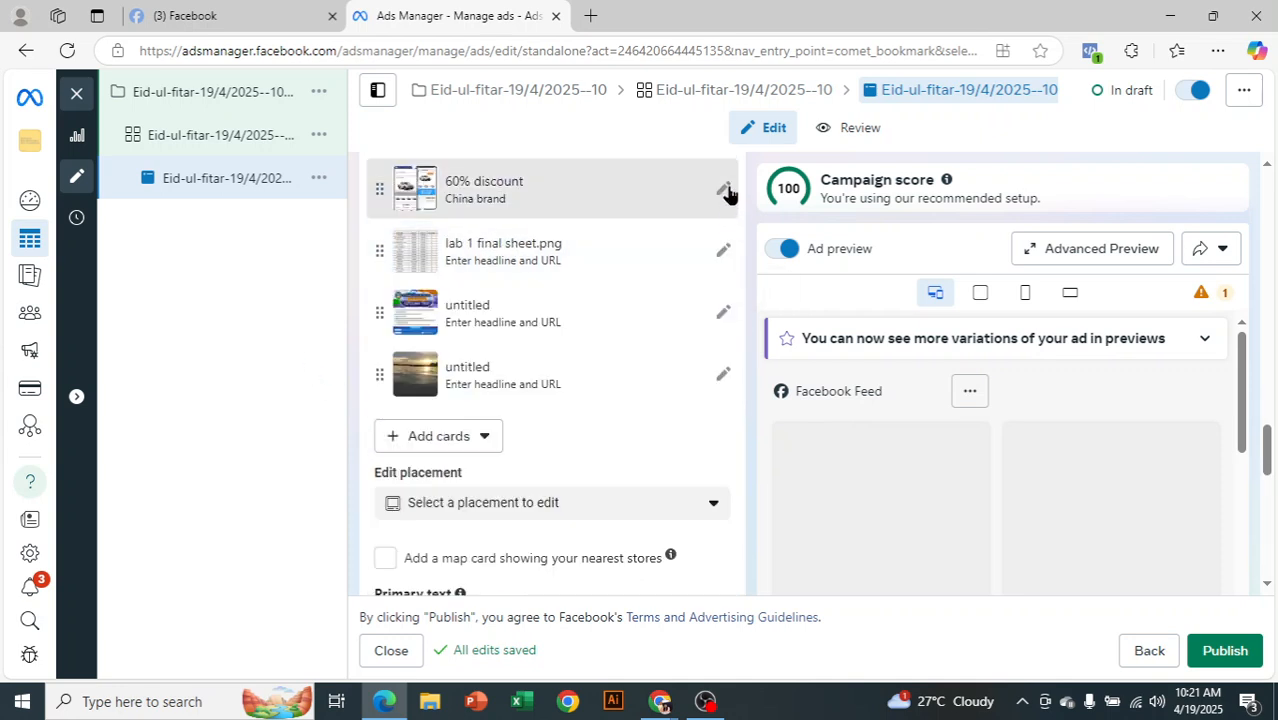
Apply the first card's headline, description and URL to all carousel cards
scroll(737, 230, up, 1)
click(725, 284)
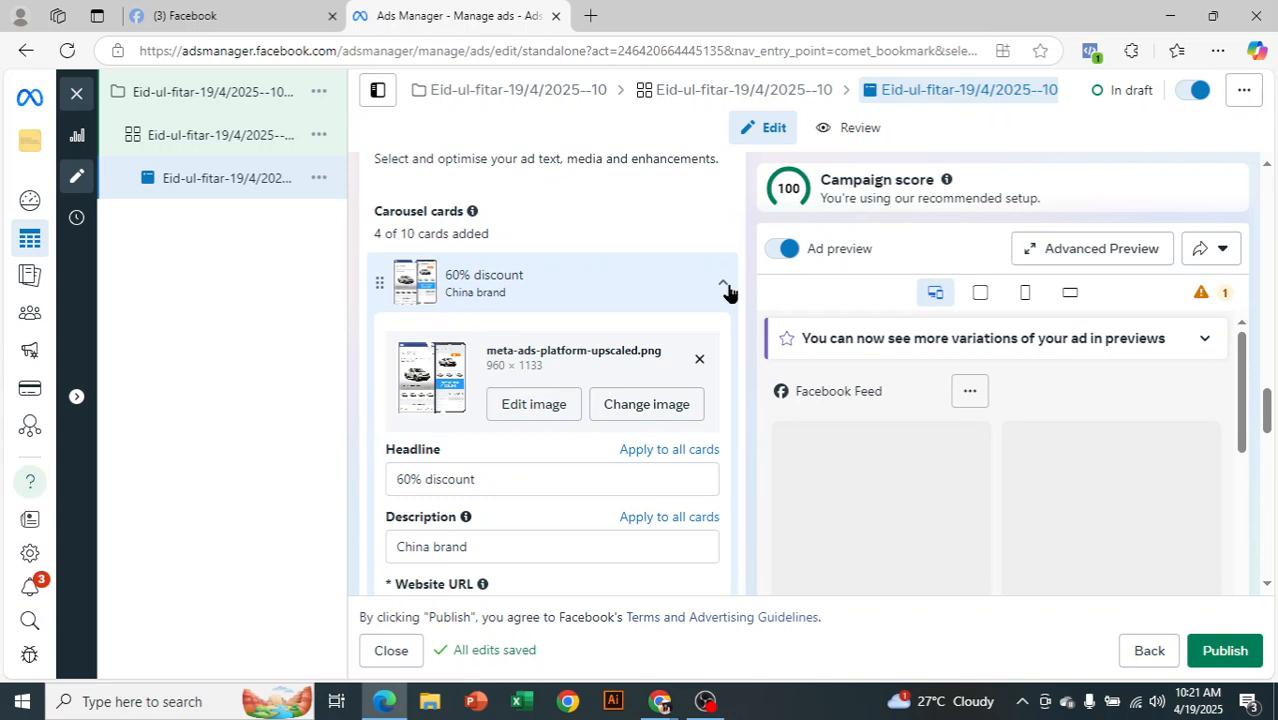
scroll(732, 293, down, 1)
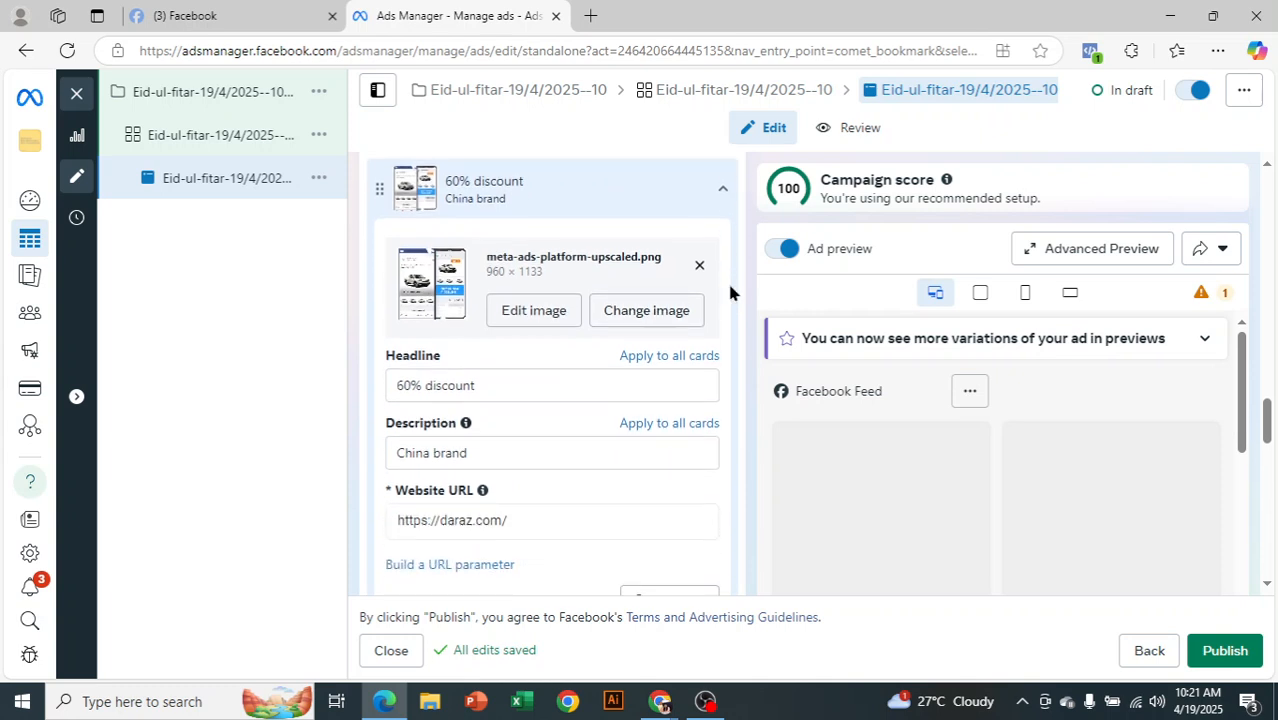
scroll(727, 280, up, 2)
scroll(727, 280, down, 1)
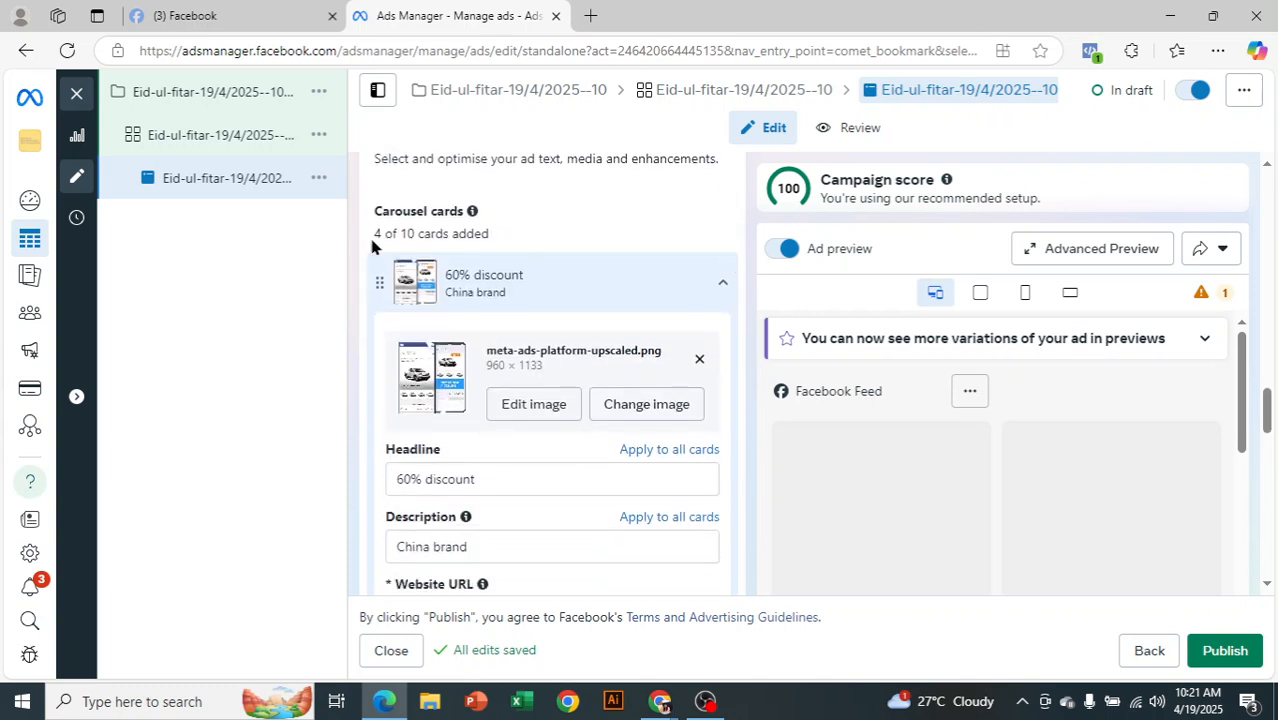
scroll(747, 260, down, 2)
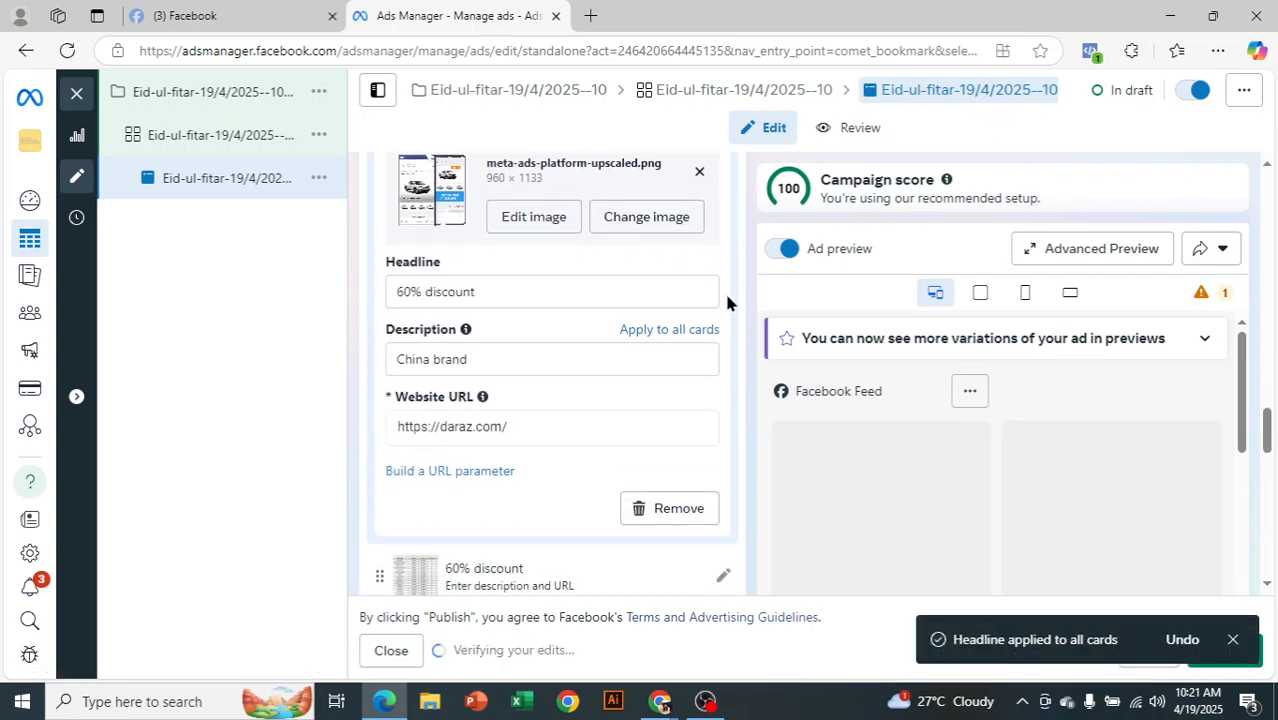
click(663, 331)
Check the third and fourth cards now carry '60% discount' and 'China brand'
scroll(713, 334, up, 2)
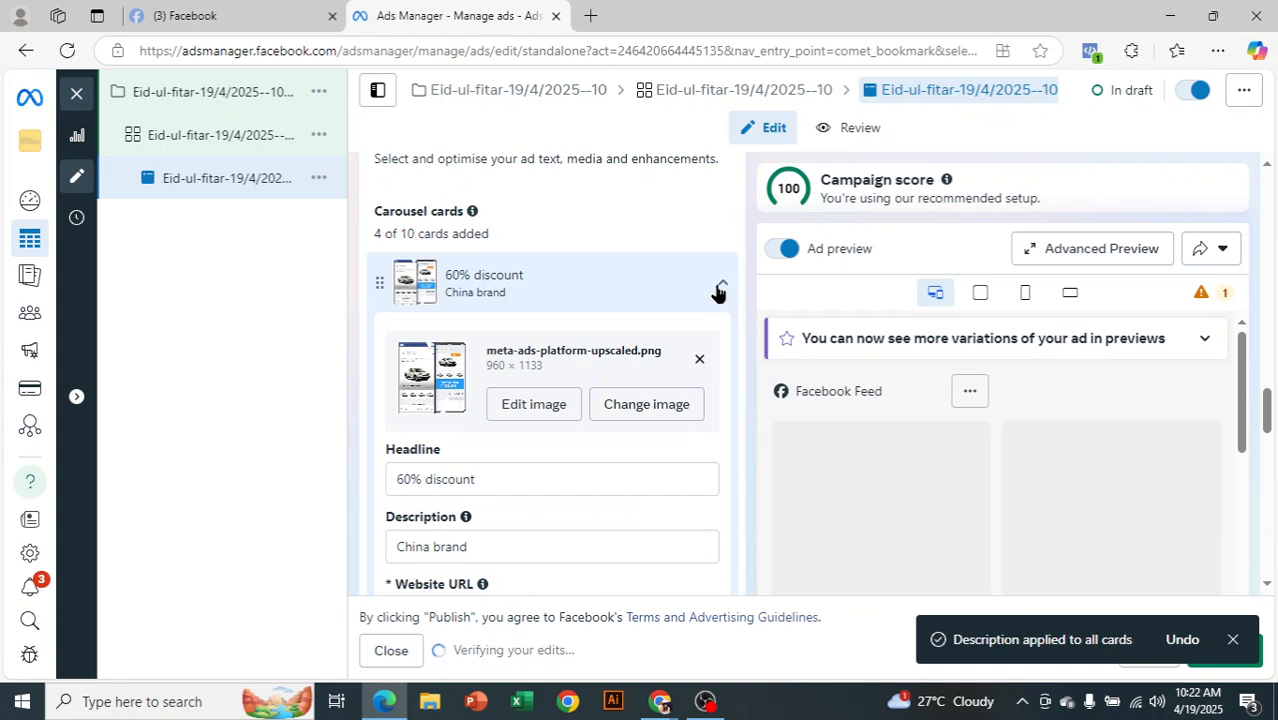
click(720, 285)
scroll(726, 310, down, 2)
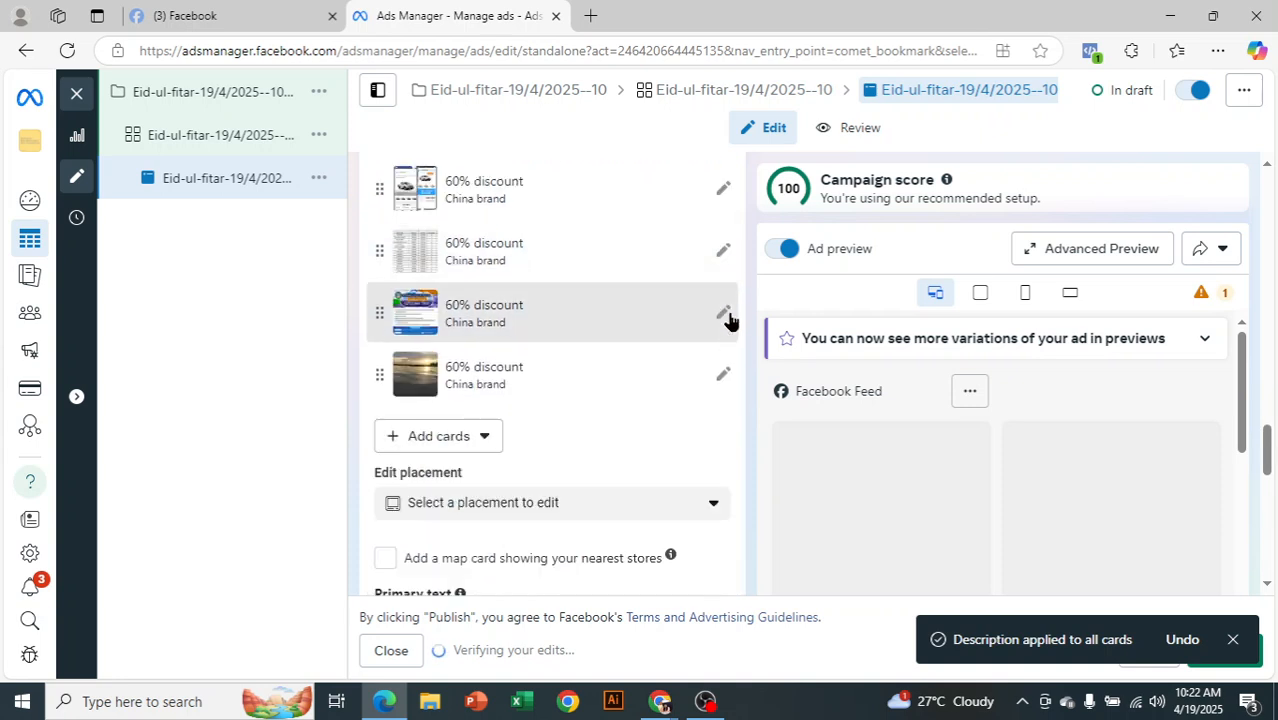
click(723, 313)
scroll(712, 343, down, 2)
scroll(575, 370, down, 3)
click(719, 325)
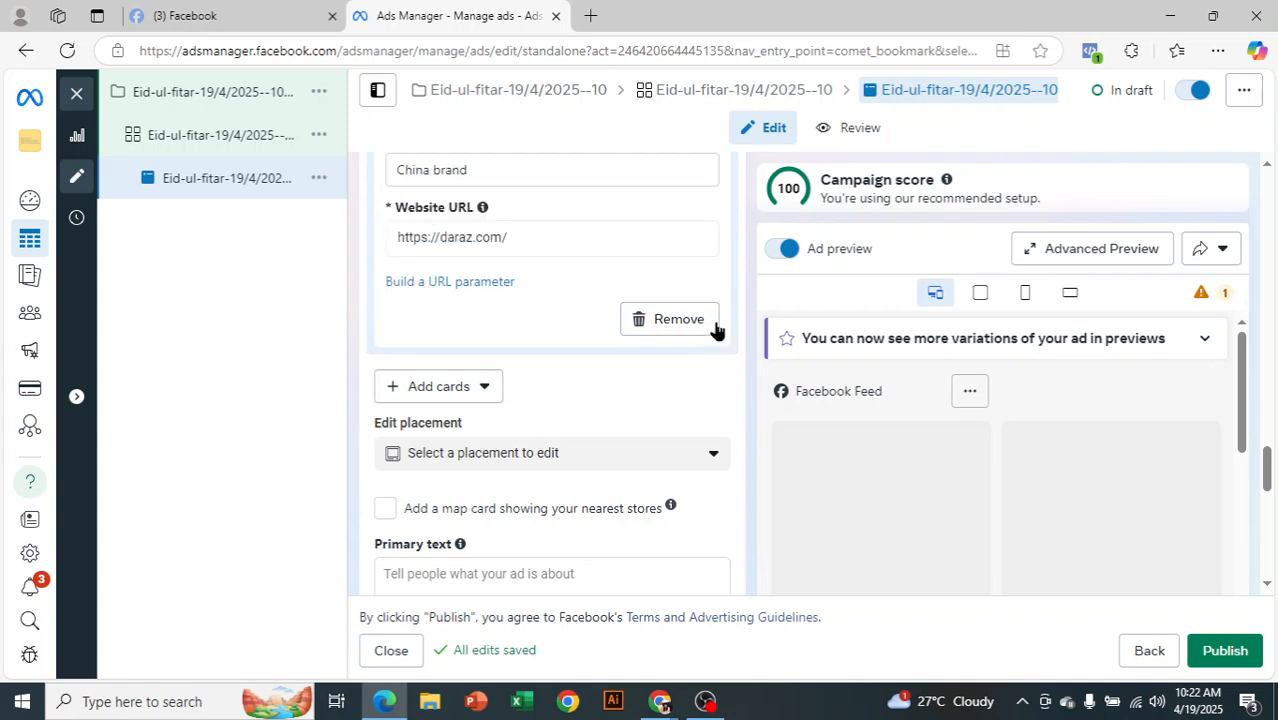
scroll(553, 390, up, 2)
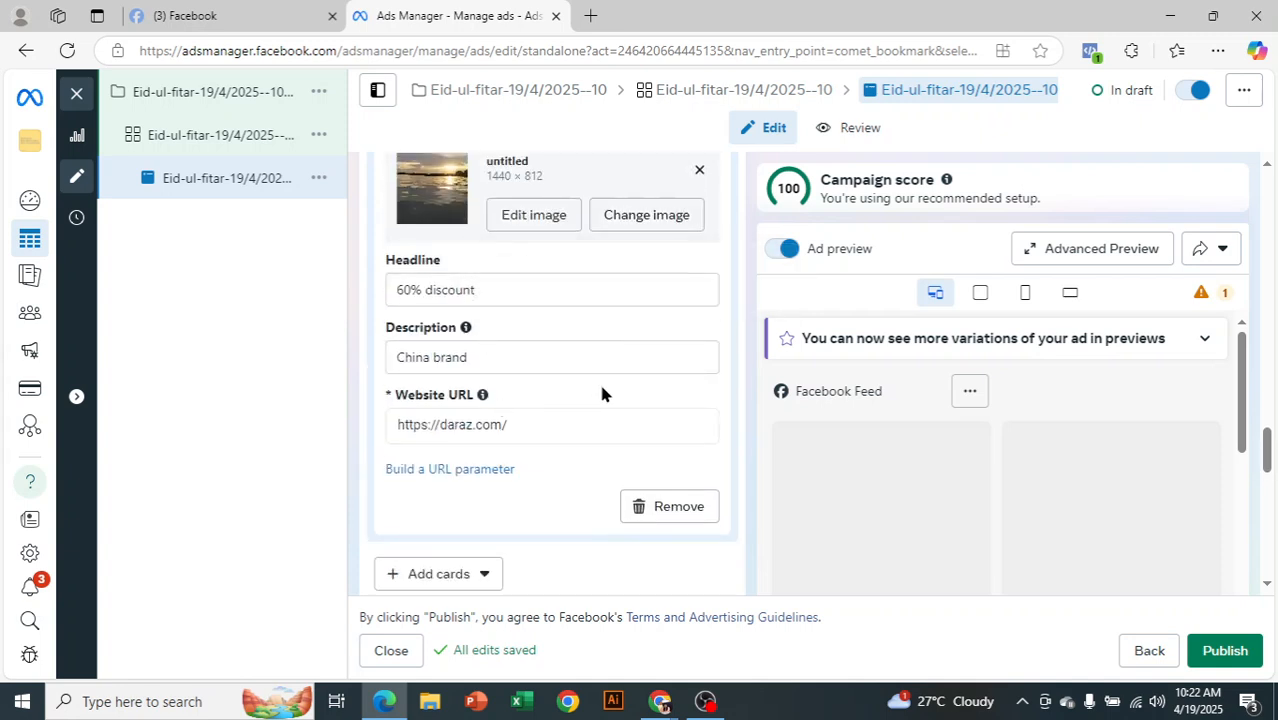
scroll(640, 370, up, 2)
click(717, 288)
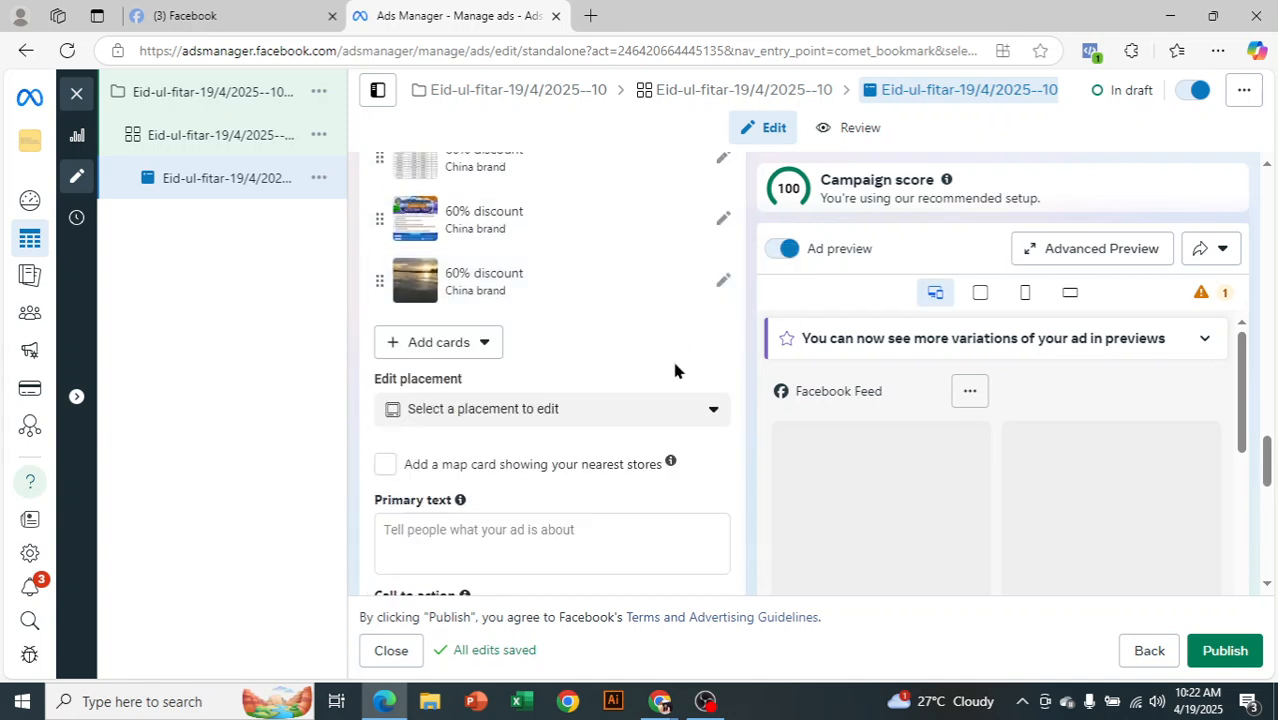
scroll(628, 414, down, 2)
Fill the ad's primary text with a placeholder run of h's
click(511, 340)
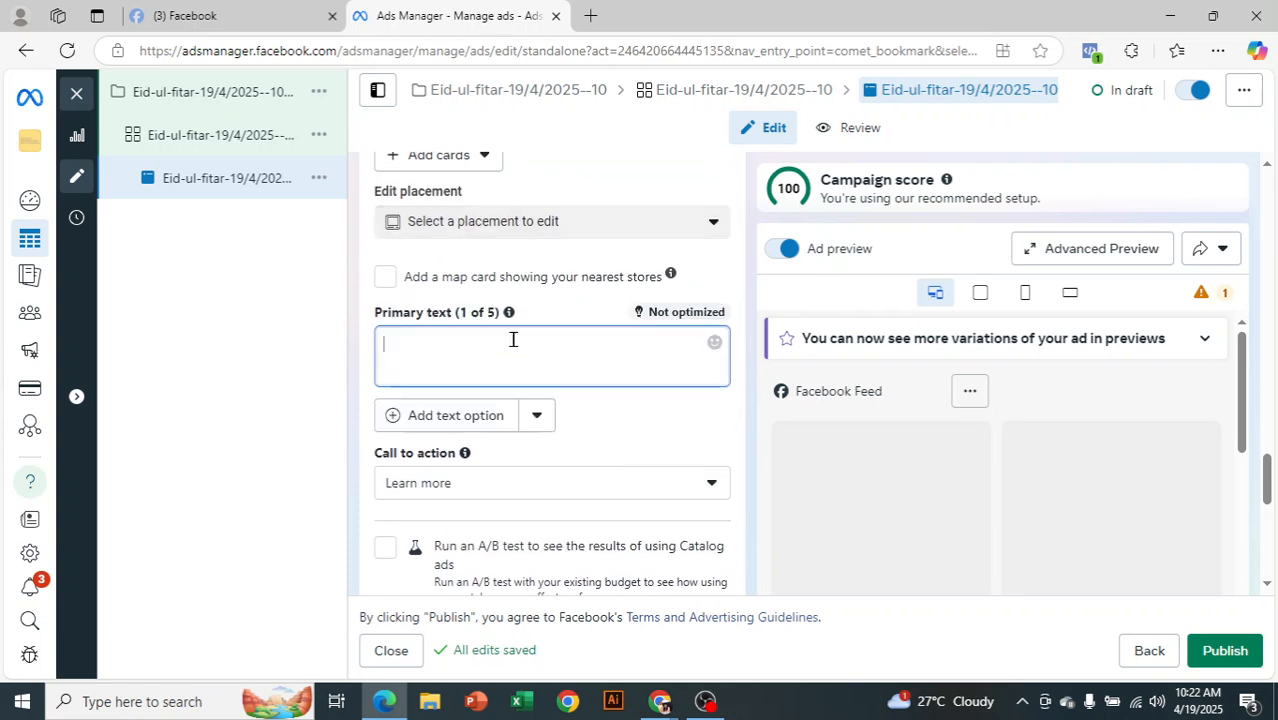
click(186, 12)
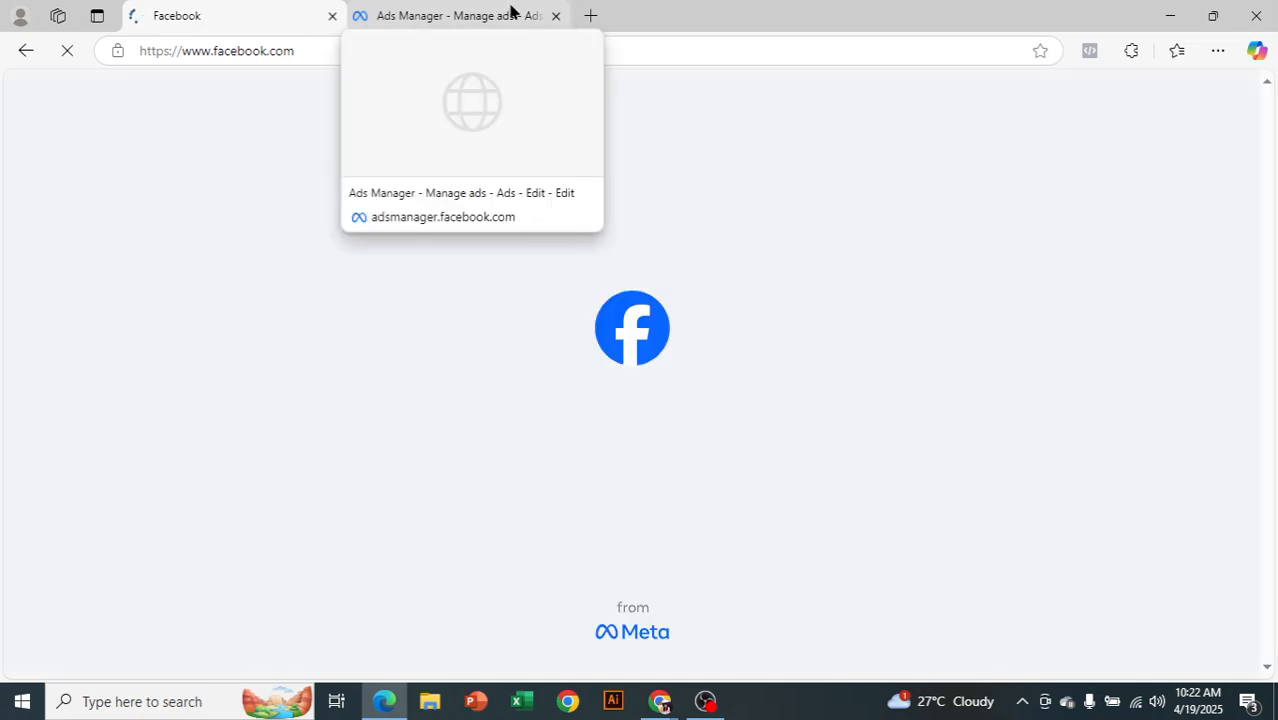
click(467, 10)
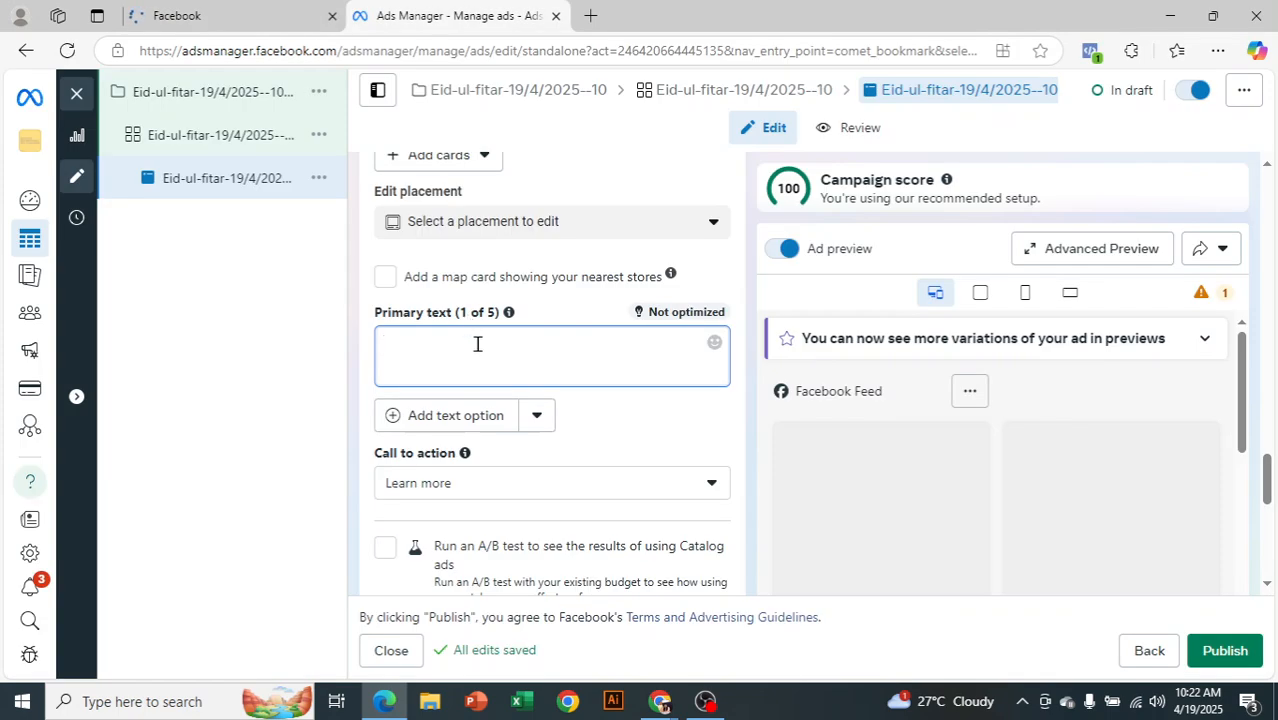
text(hhhhhhhhhhhhhhhhhhhhhhhhhhhhhhhhhhhhhhhhhhhhhhhhhhh)
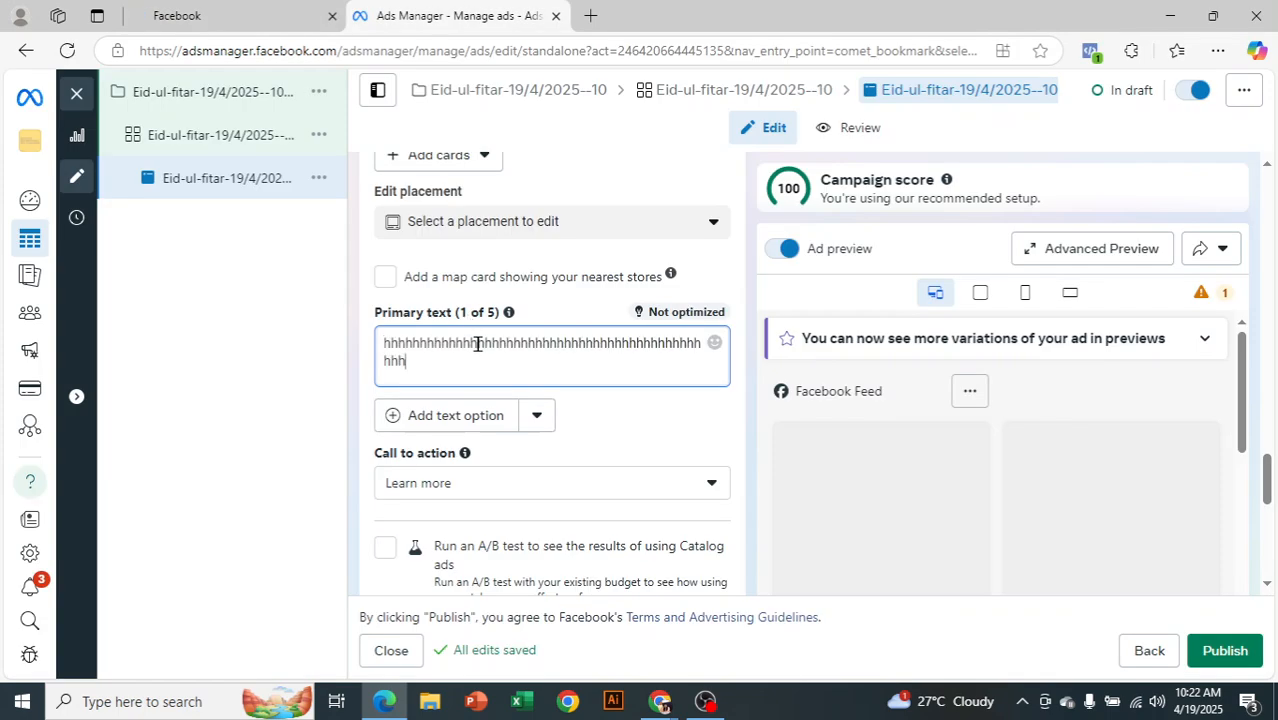
text(hhhhhhhhhhhhhhhhhhhhhhhhhhhhhhhhhhhhhhhhhhhhhhhhhhhhhhhhhhhhhhhhhhhhhhhhhhhhhhhhhhhhhhhhhh)
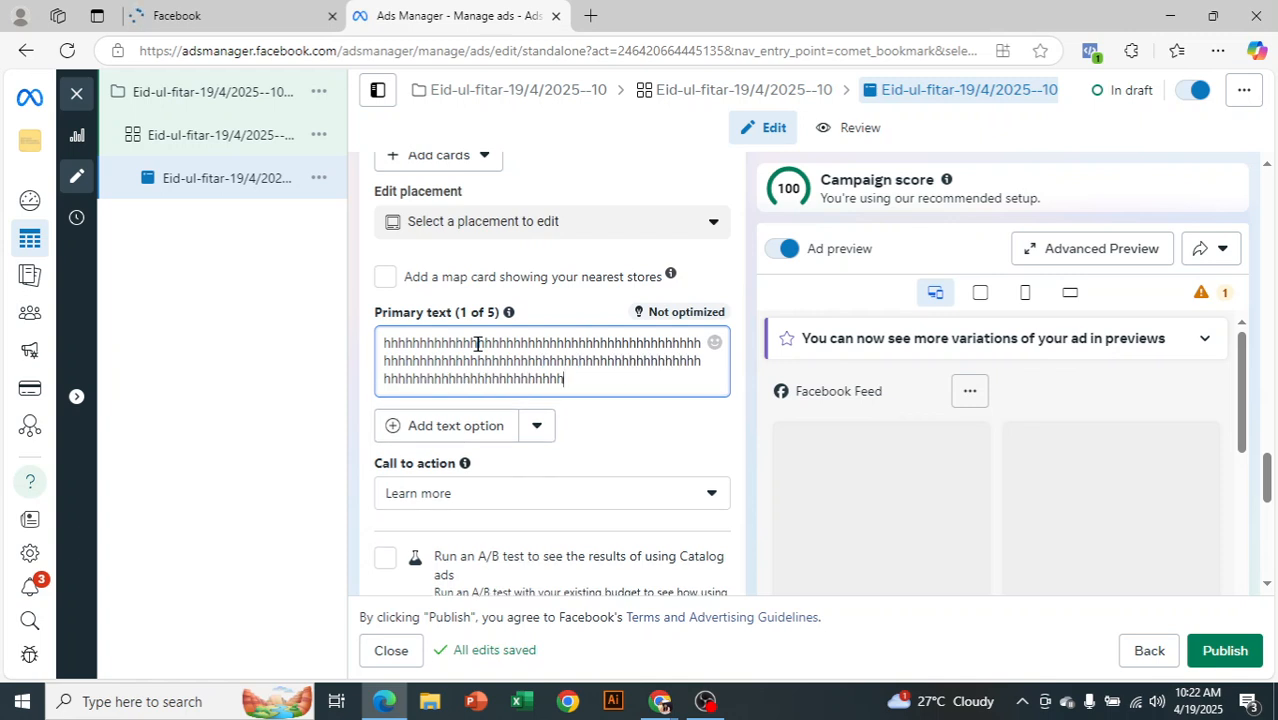
text(hhhhhhhhhhhhhhhhhh)
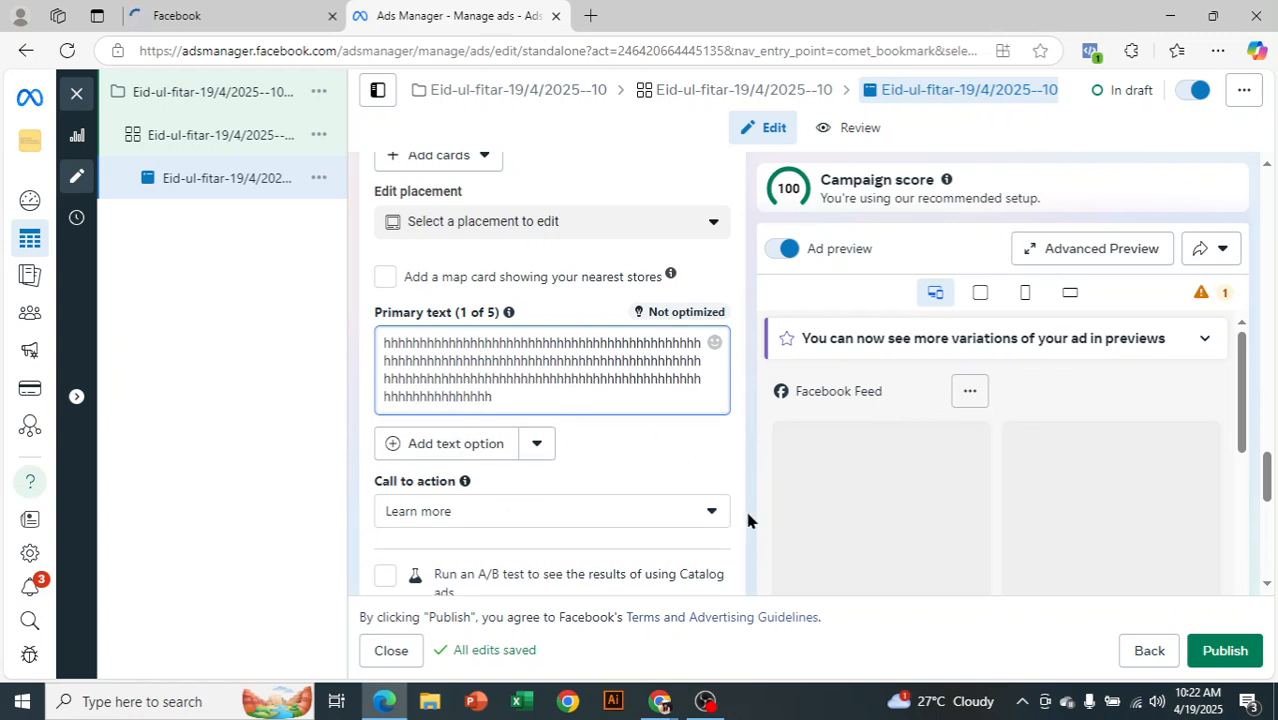
Change the ad's call to action from Learn more to Order now
scroll(730, 480, down, 1)
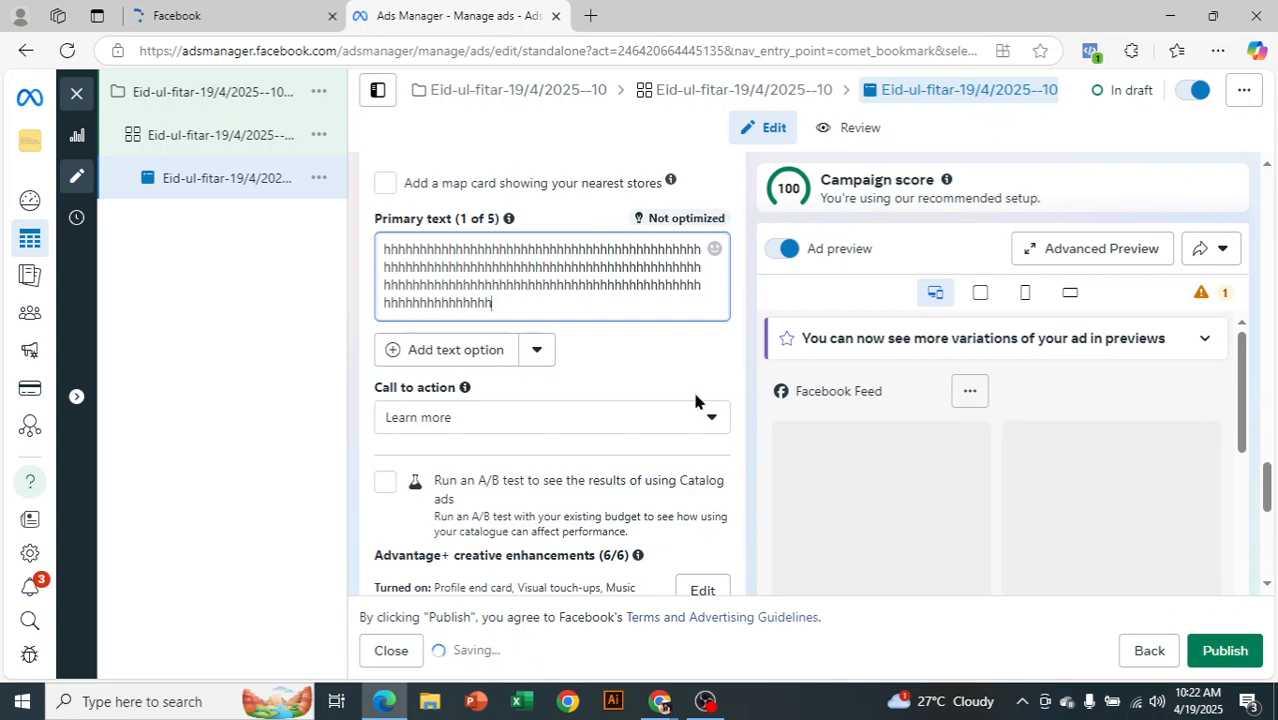
click(712, 421)
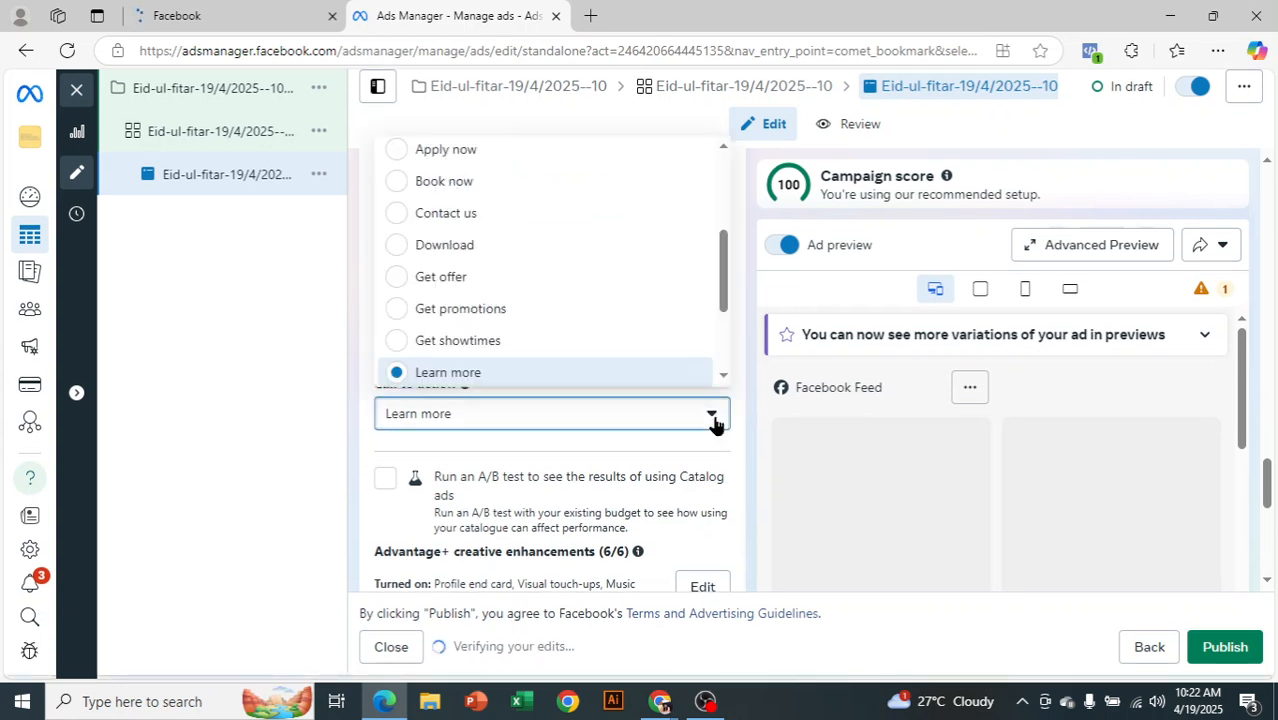
scroll(546, 230, down, 1)
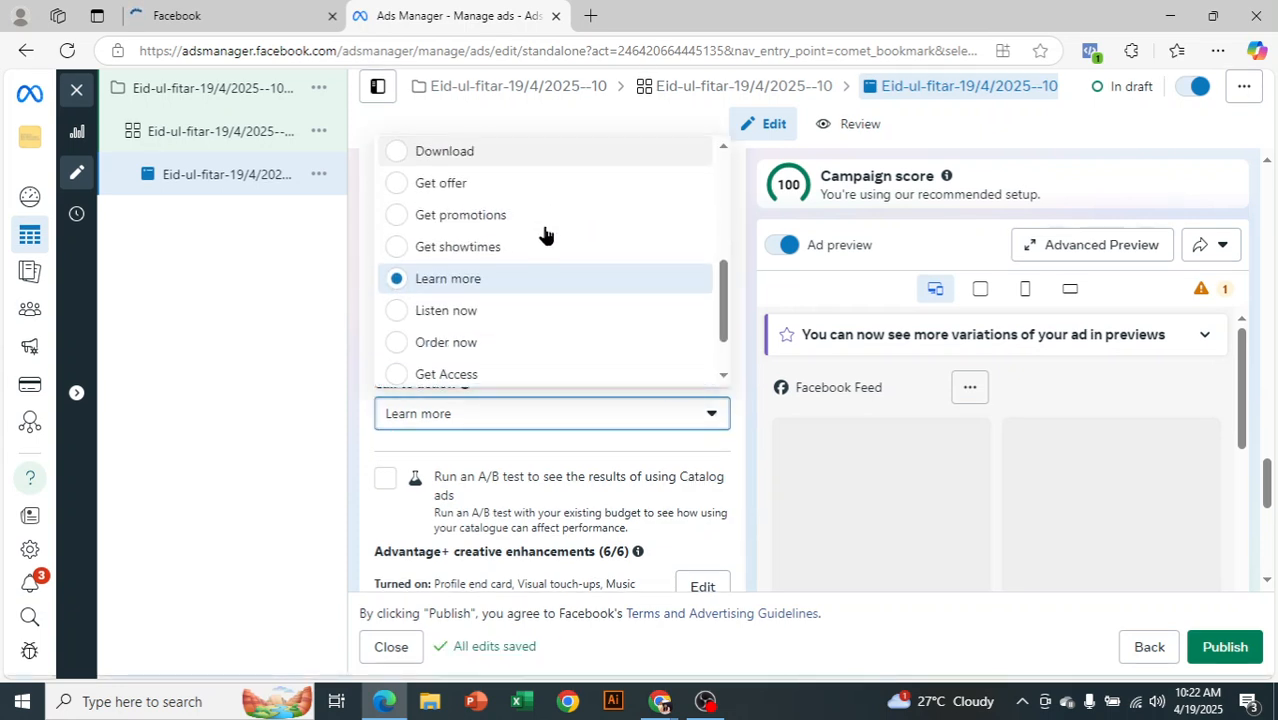
scroll(545, 245, down, 1)
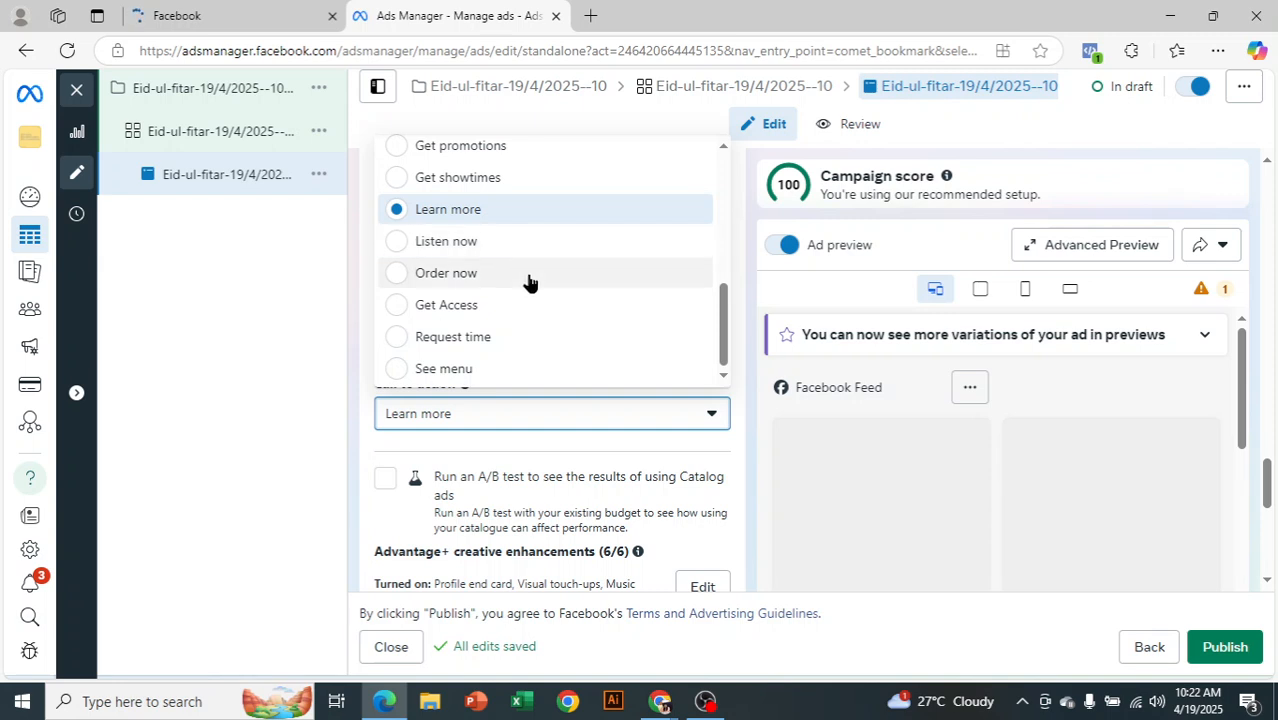
click(470, 280)
click(296, 397)
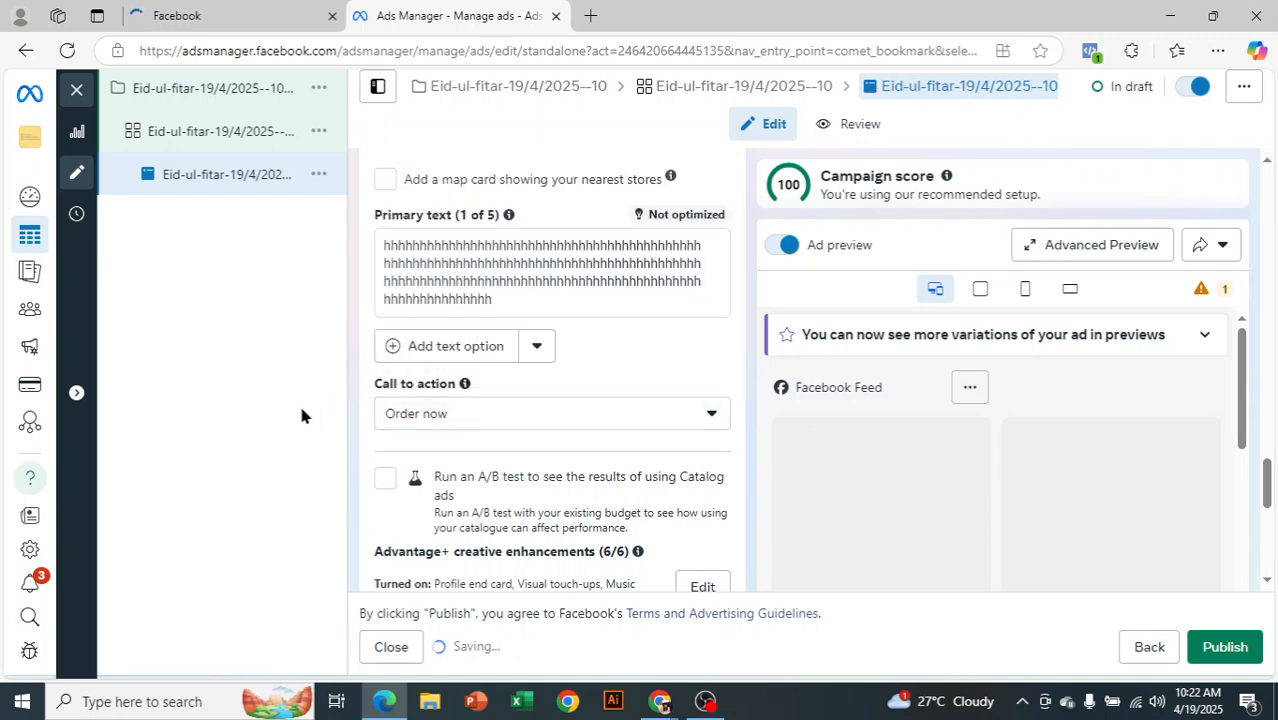
scroll(626, 440, down, 3)
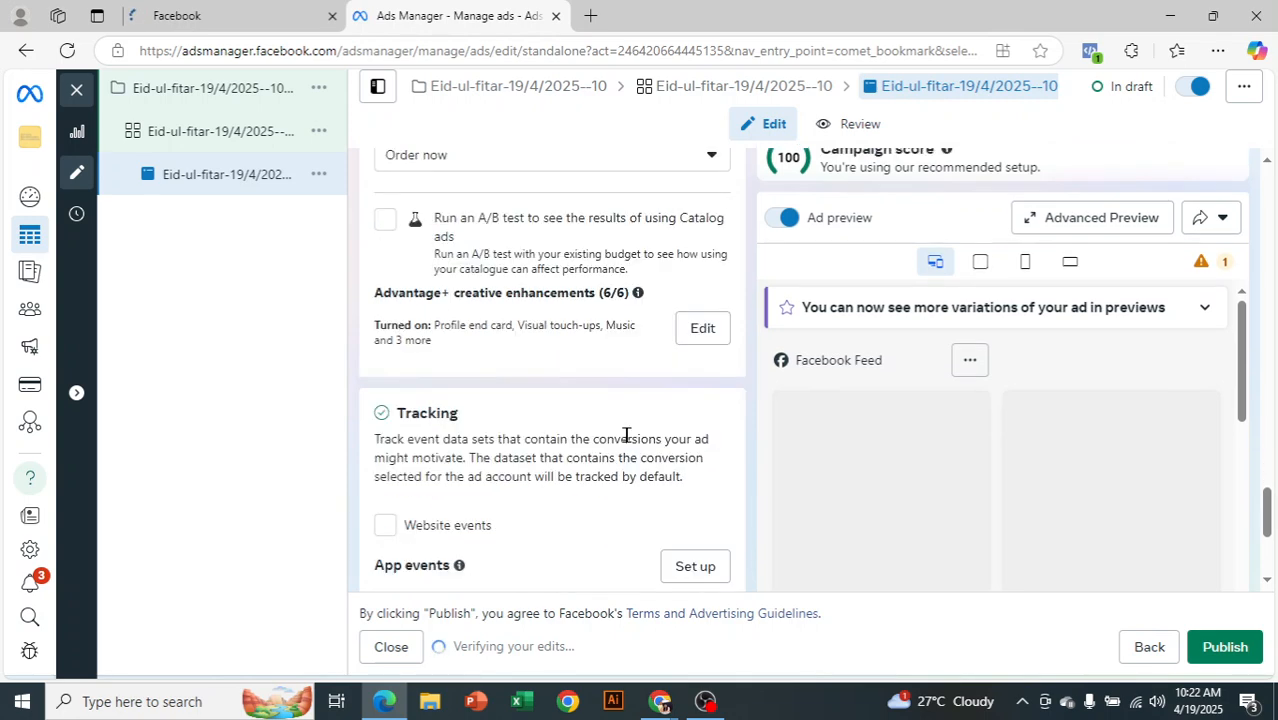
scroll(574, 442, down, 3)
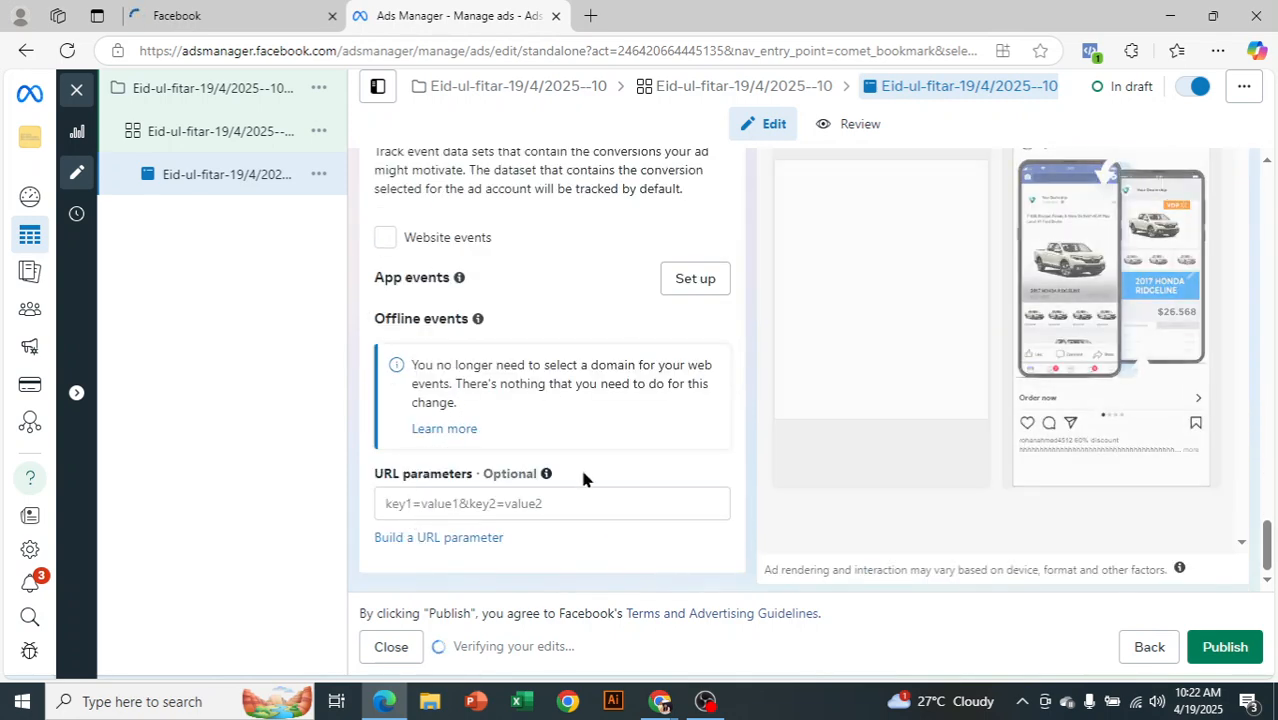
scroll(880, 490, up, 1)
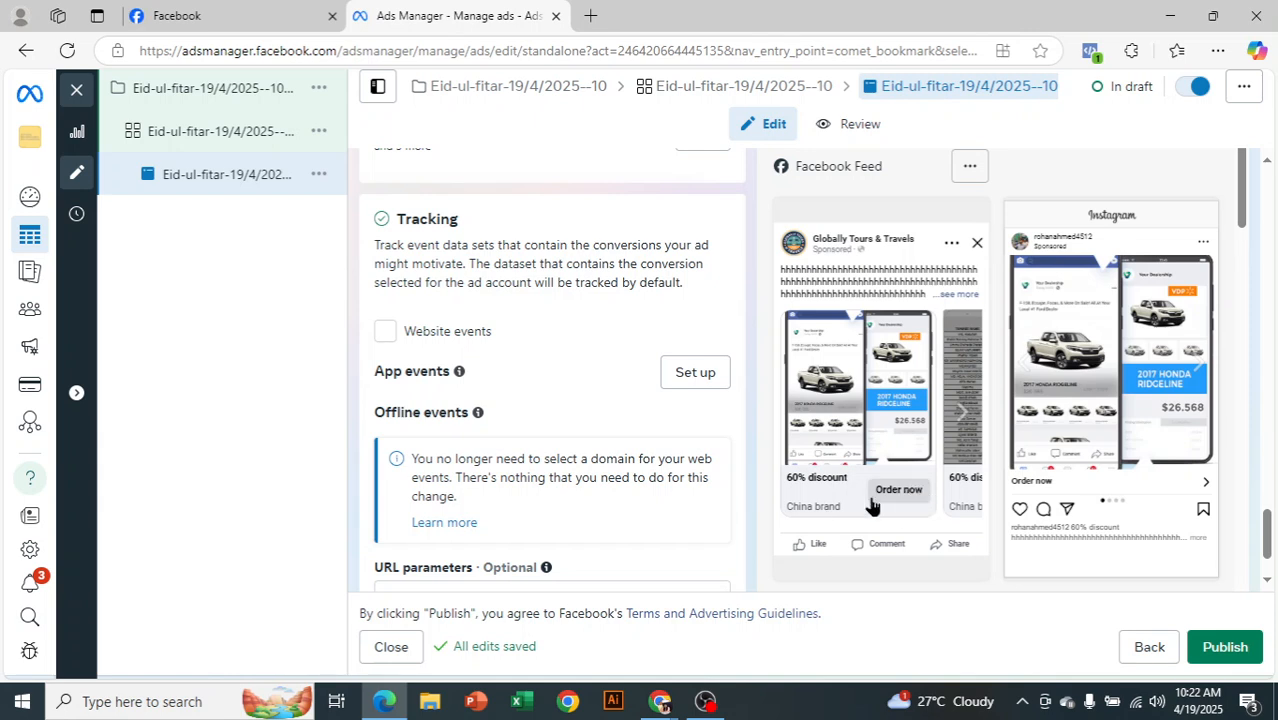
click(963, 414)
click(963, 416)
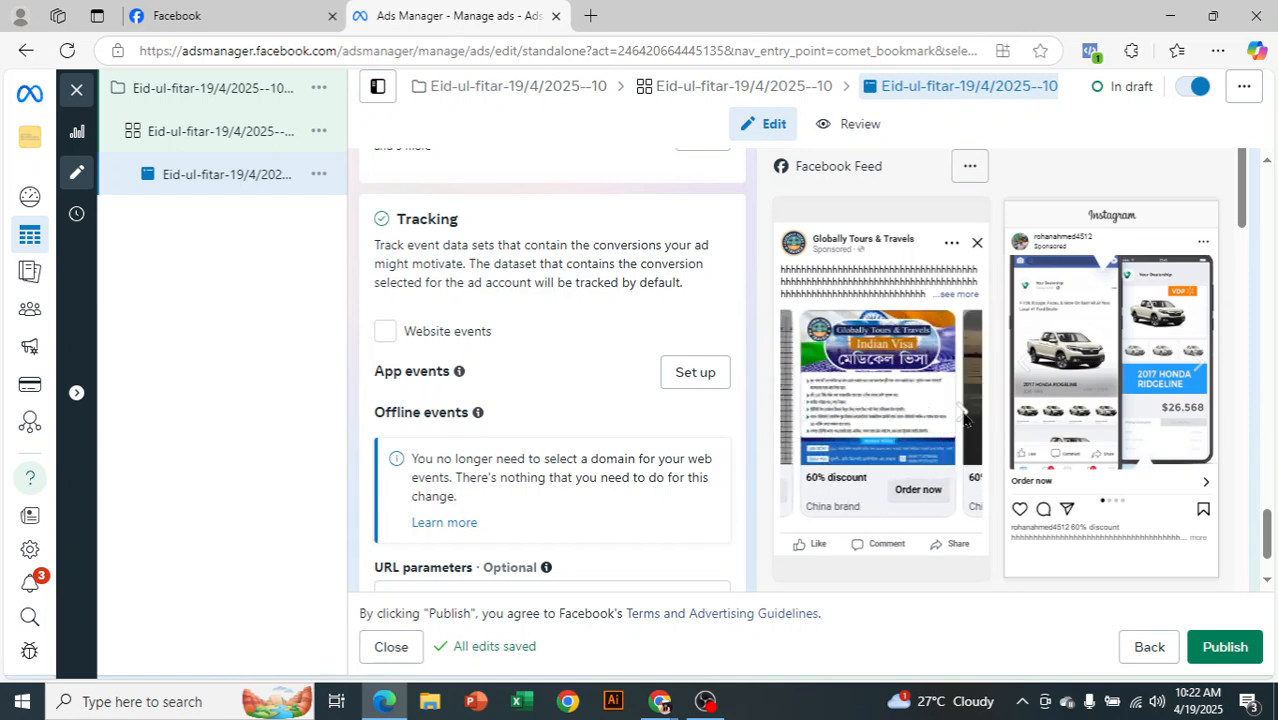
click(963, 416)
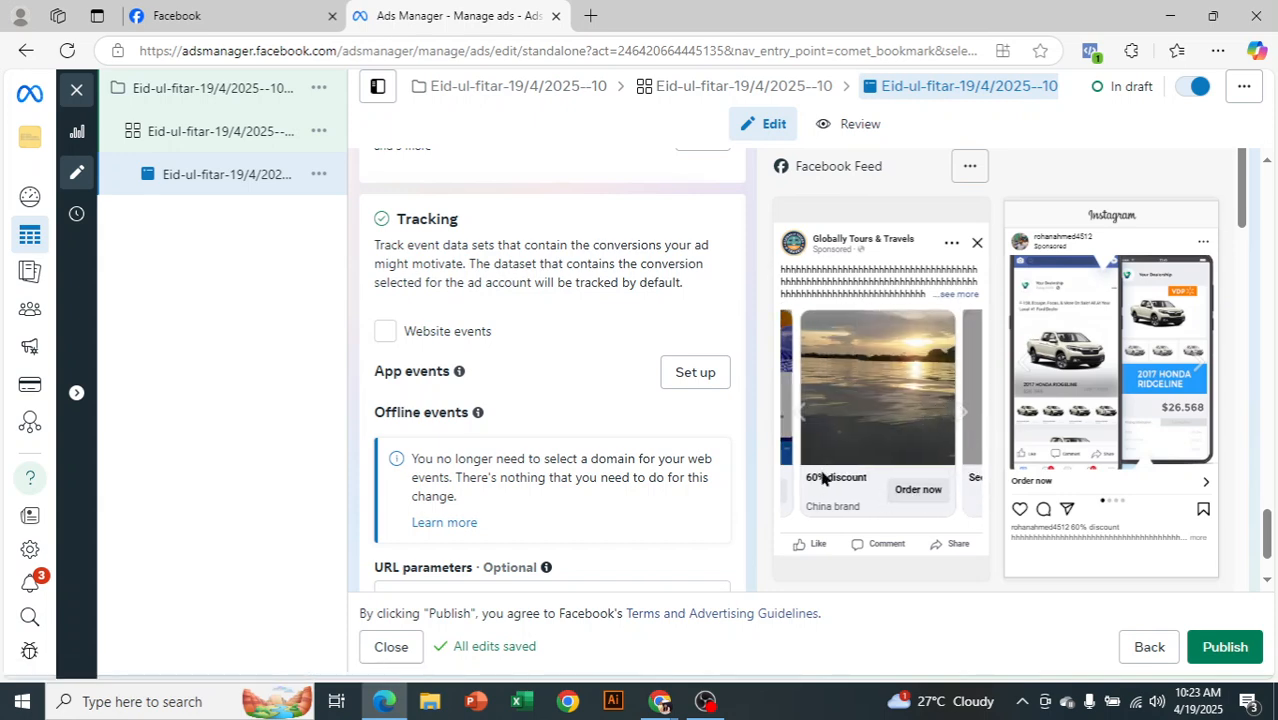
scroll(998, 522, up, 3)
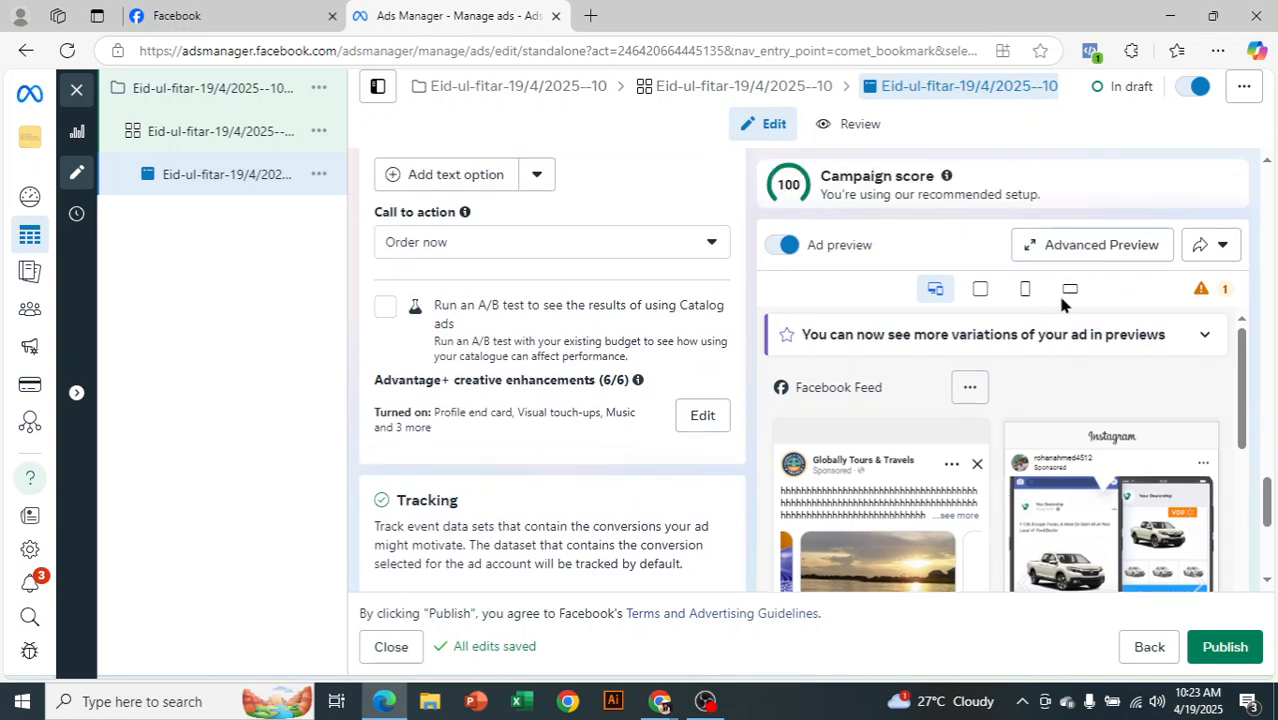
click(1066, 255)
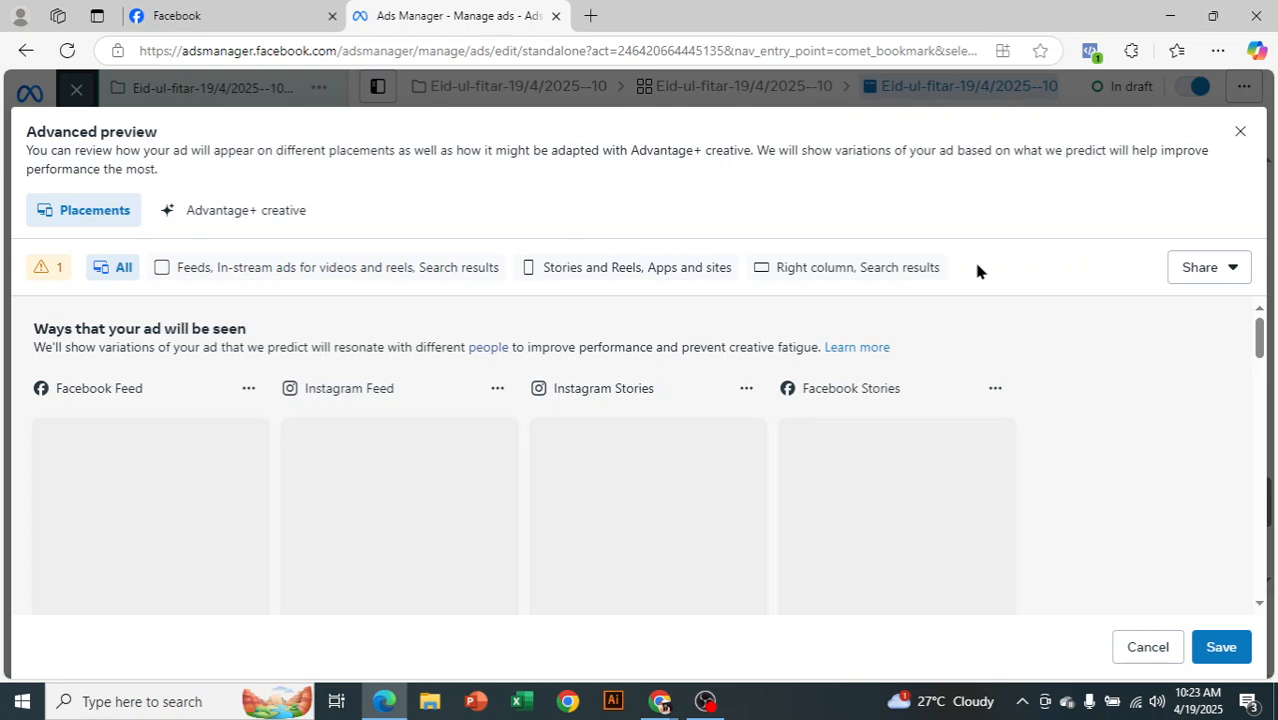
scroll(1013, 400, down, 2)
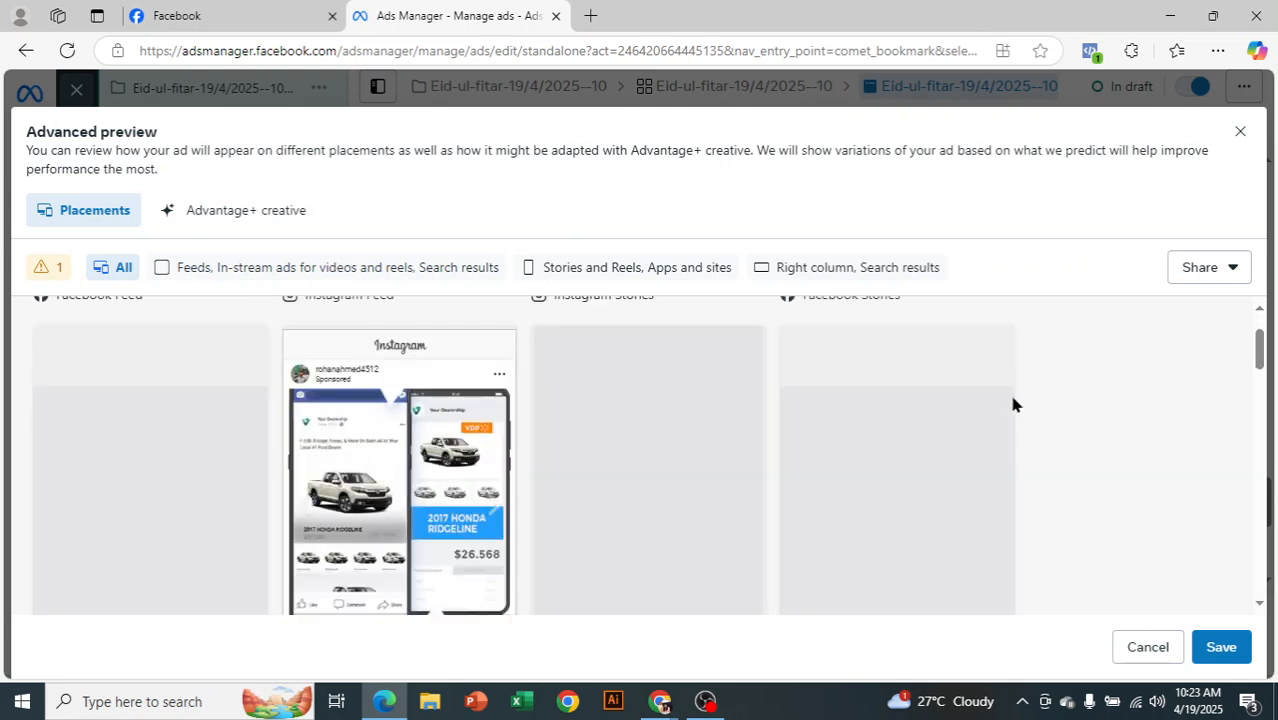
scroll(1010, 400, up, 2)
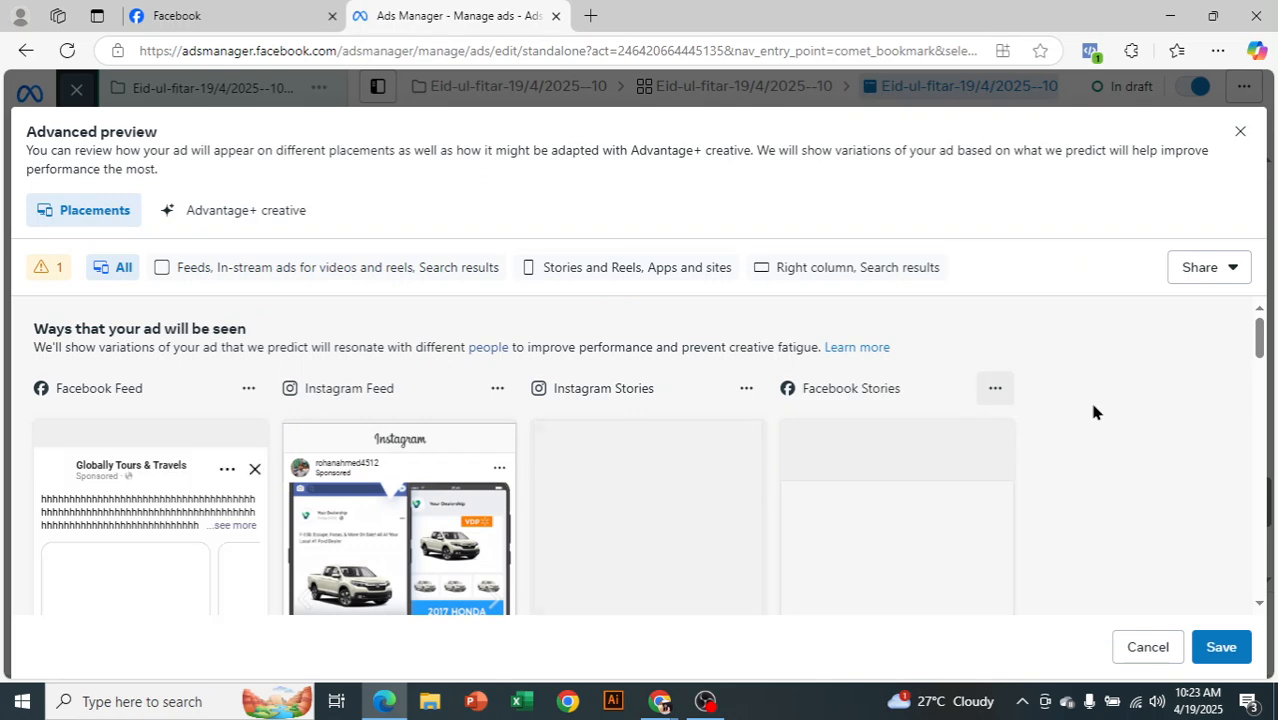
scroll(1088, 400, down, 4)
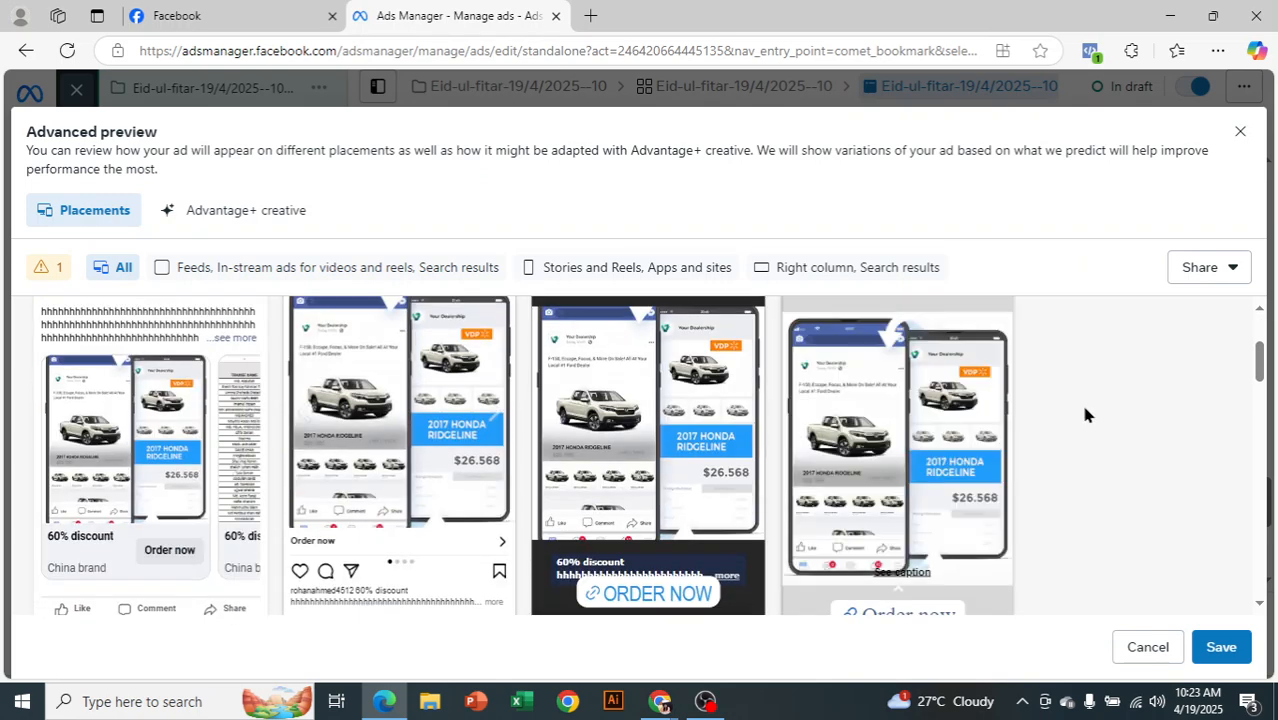
scroll(1084, 412, down, 4)
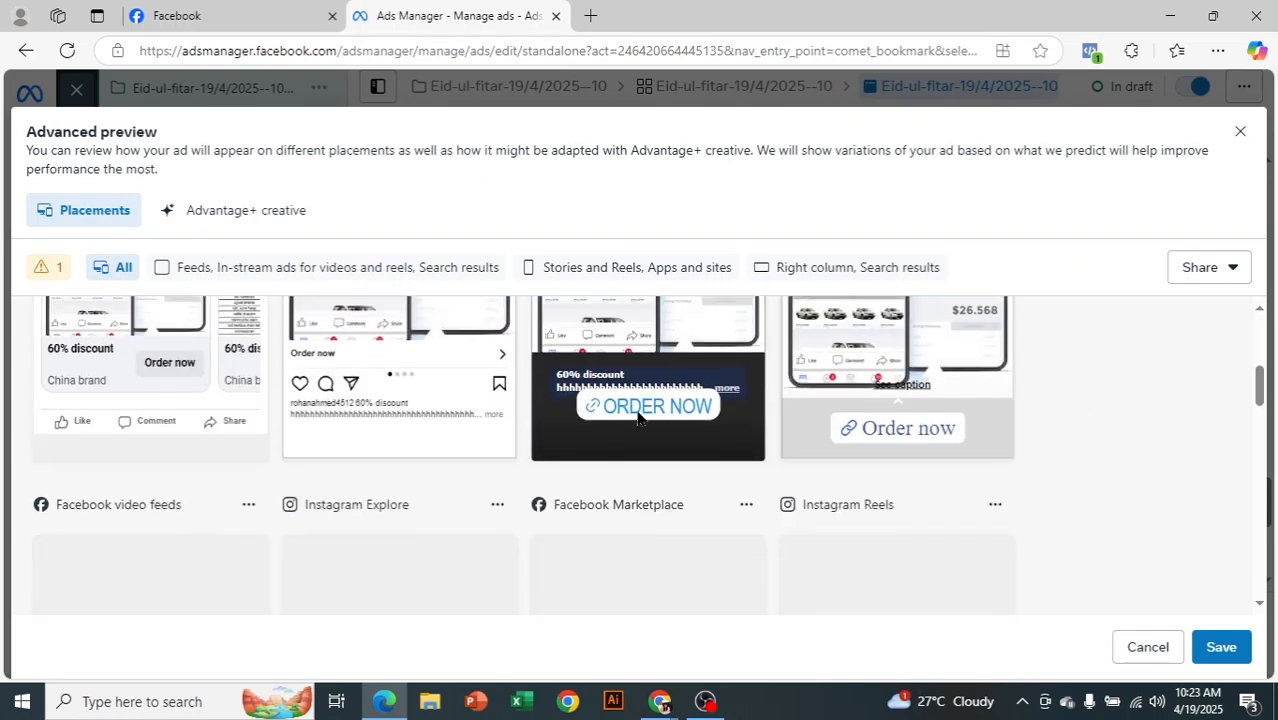
scroll(930, 456, down, 12)
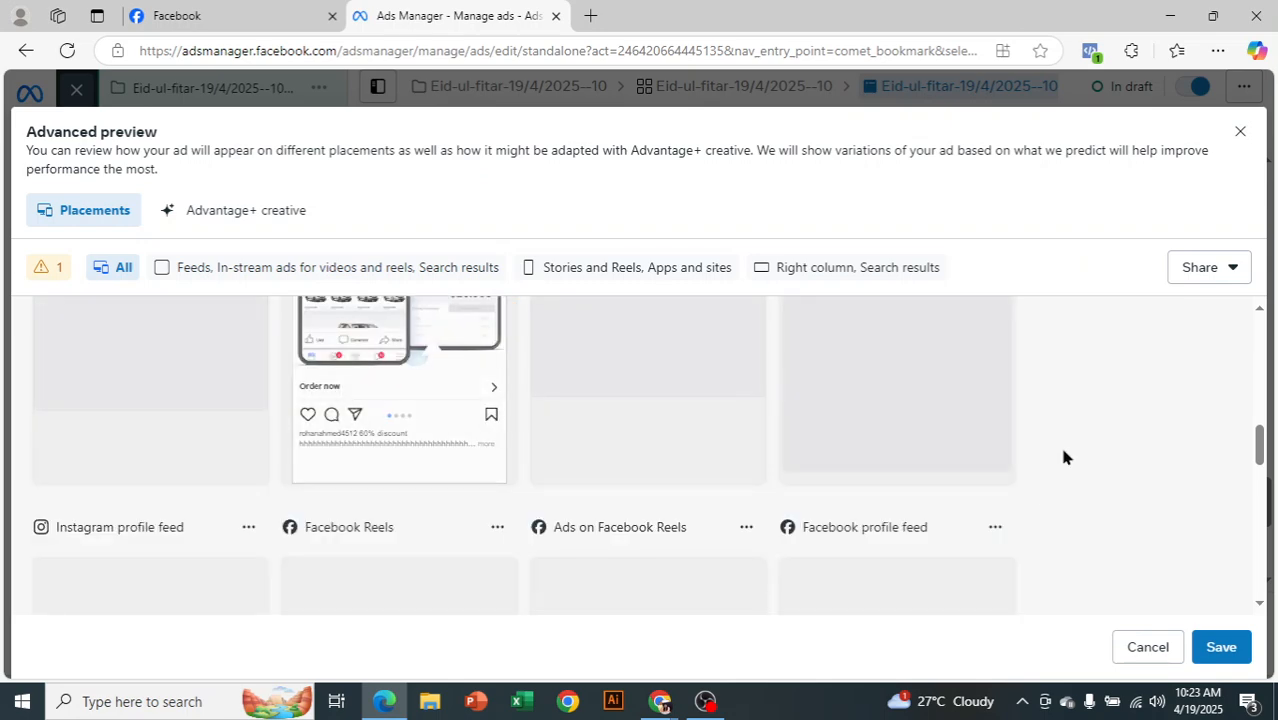
scroll(1135, 403, up, 6)
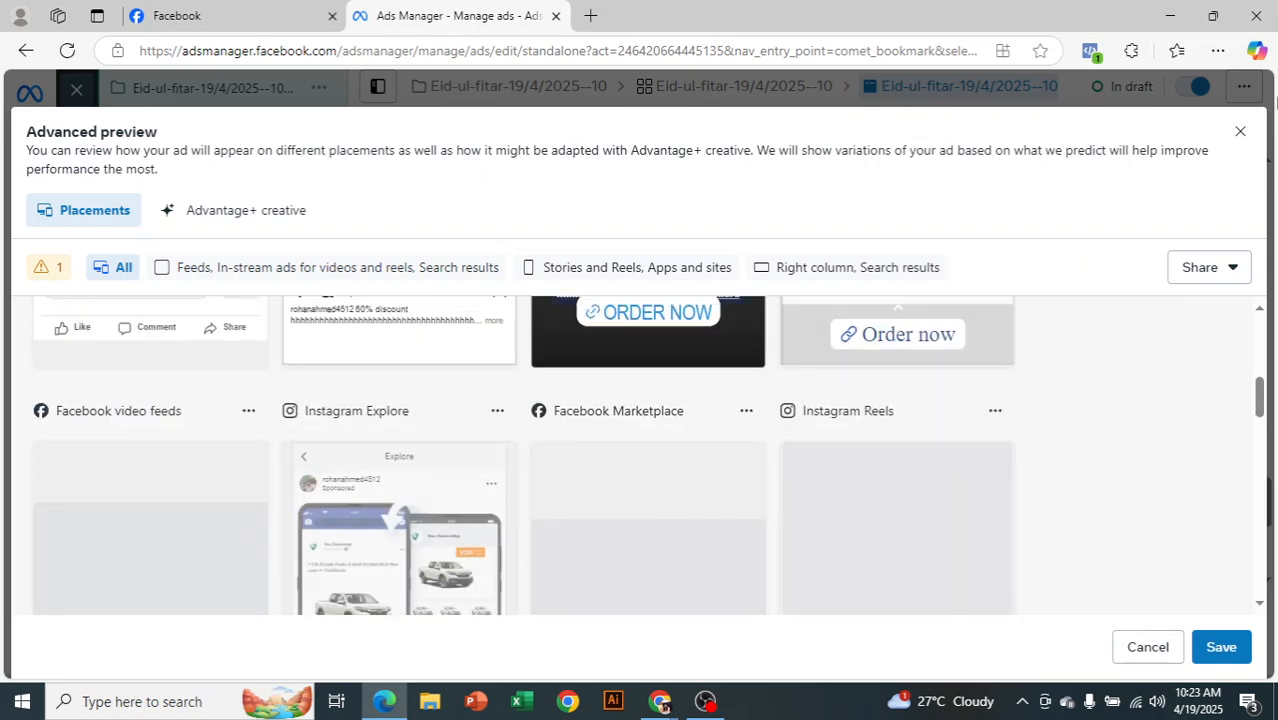
click(1238, 133)
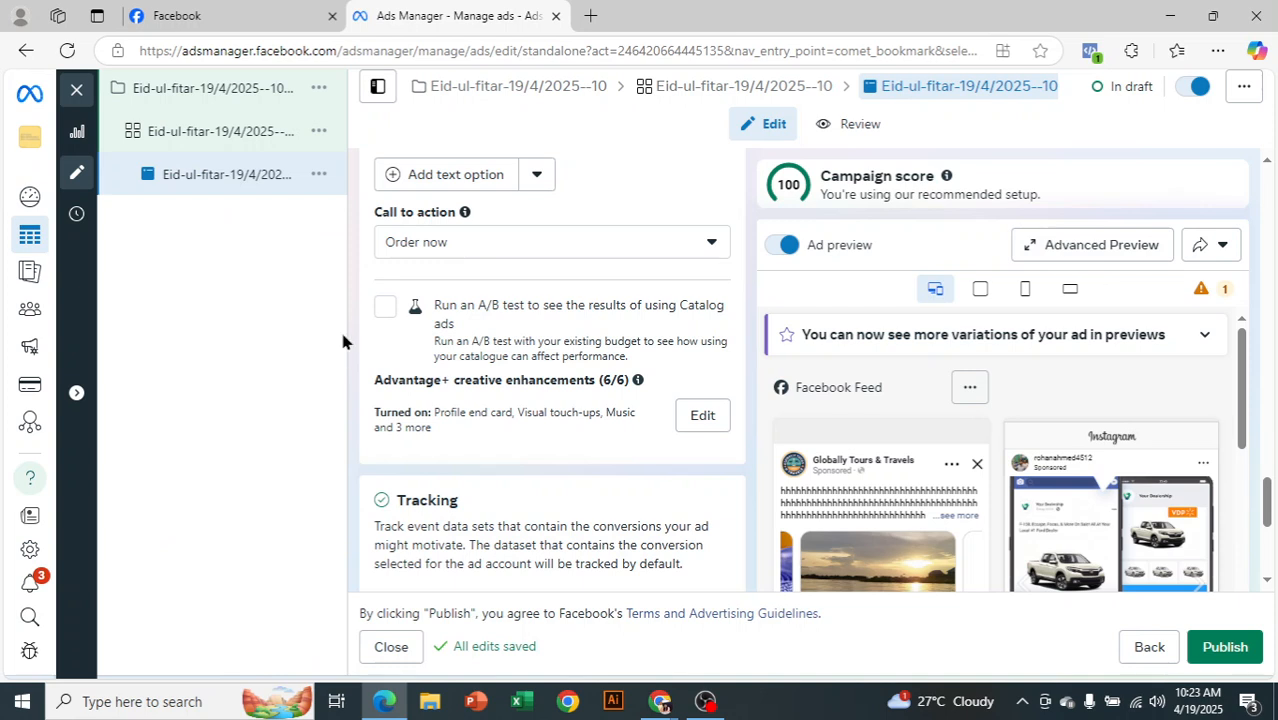
Open the Eid ad set and expand Audience suggestion to reveal Age, Gender and Detailed targeting
click(237, 150)
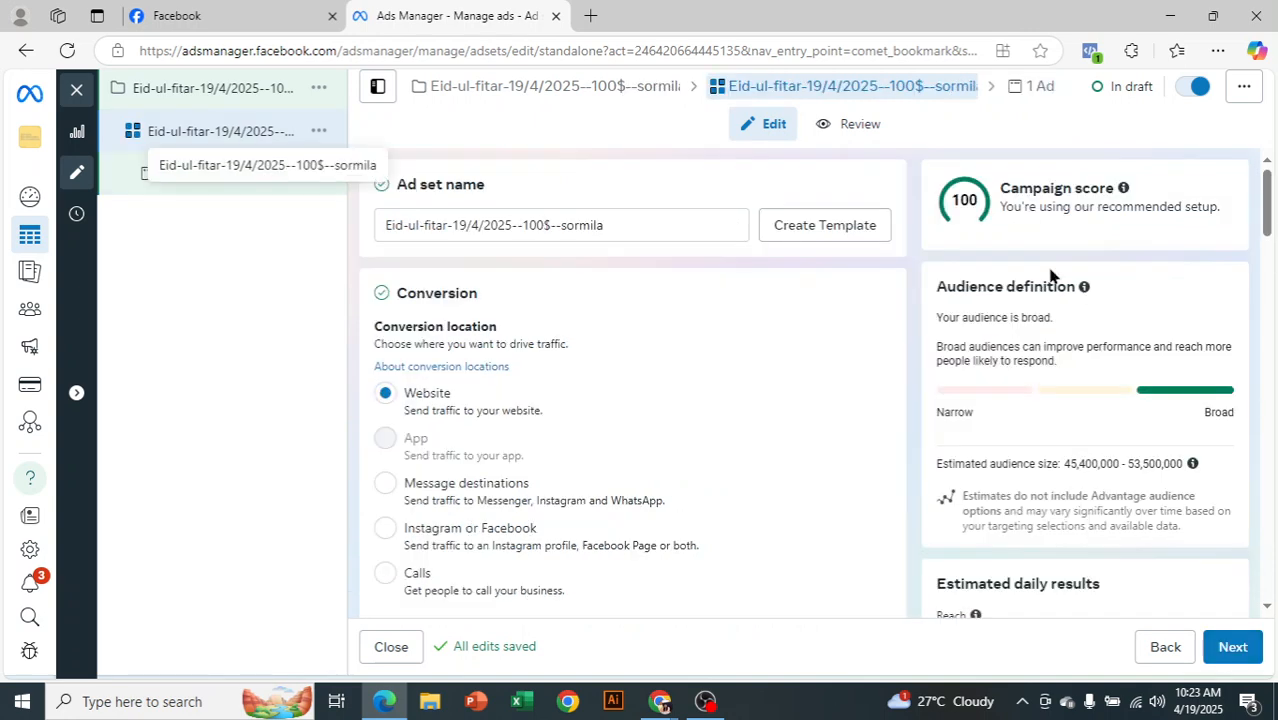
scroll(740, 330, down, 7)
scroll(725, 387, down, 10)
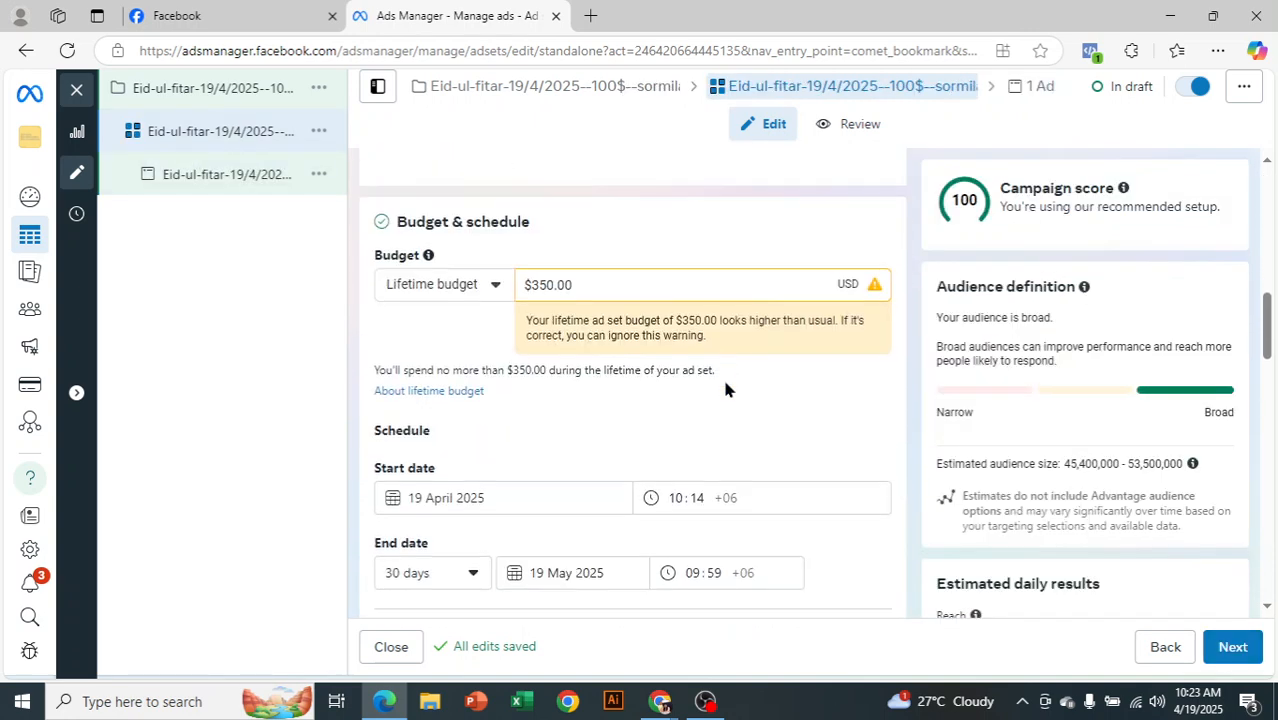
scroll(738, 378, down, 8)
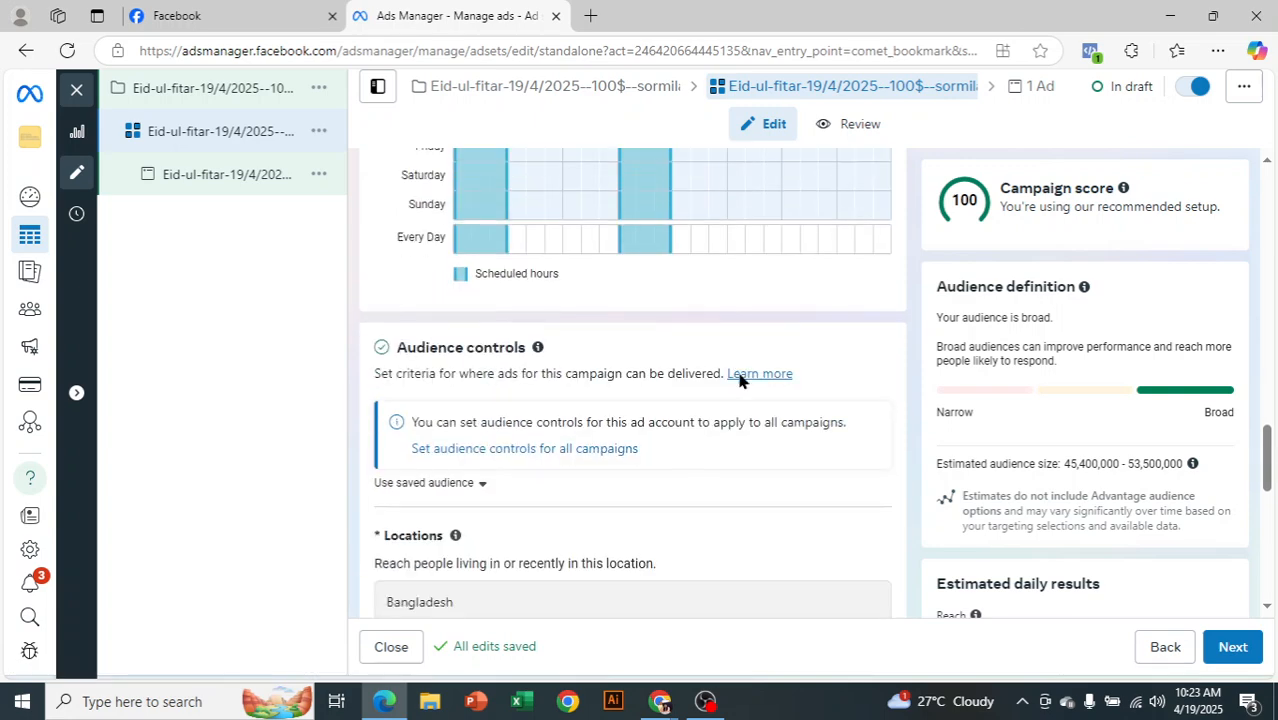
scroll(740, 380, down, 1)
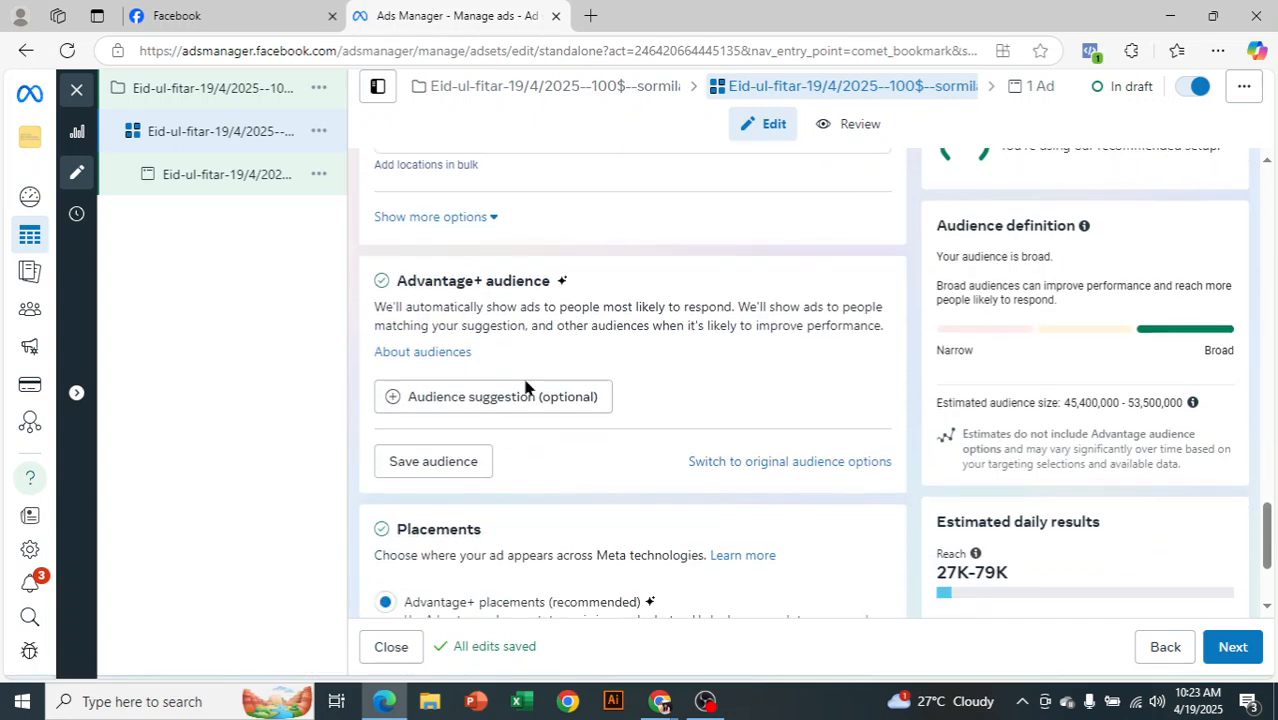
click(525, 396)
scroll(580, 390, down, 2)
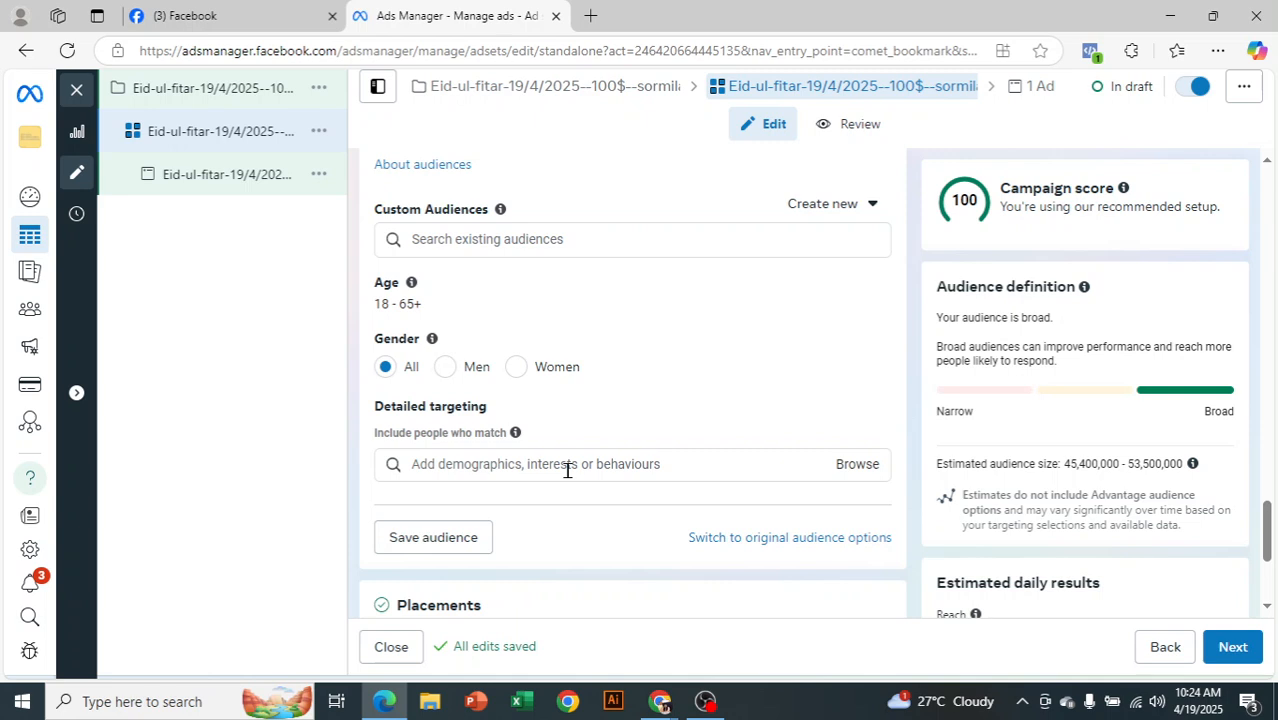
Add University of Dhaka as a field of study under Demographics > Education
scroll(710, 440, down, 2)
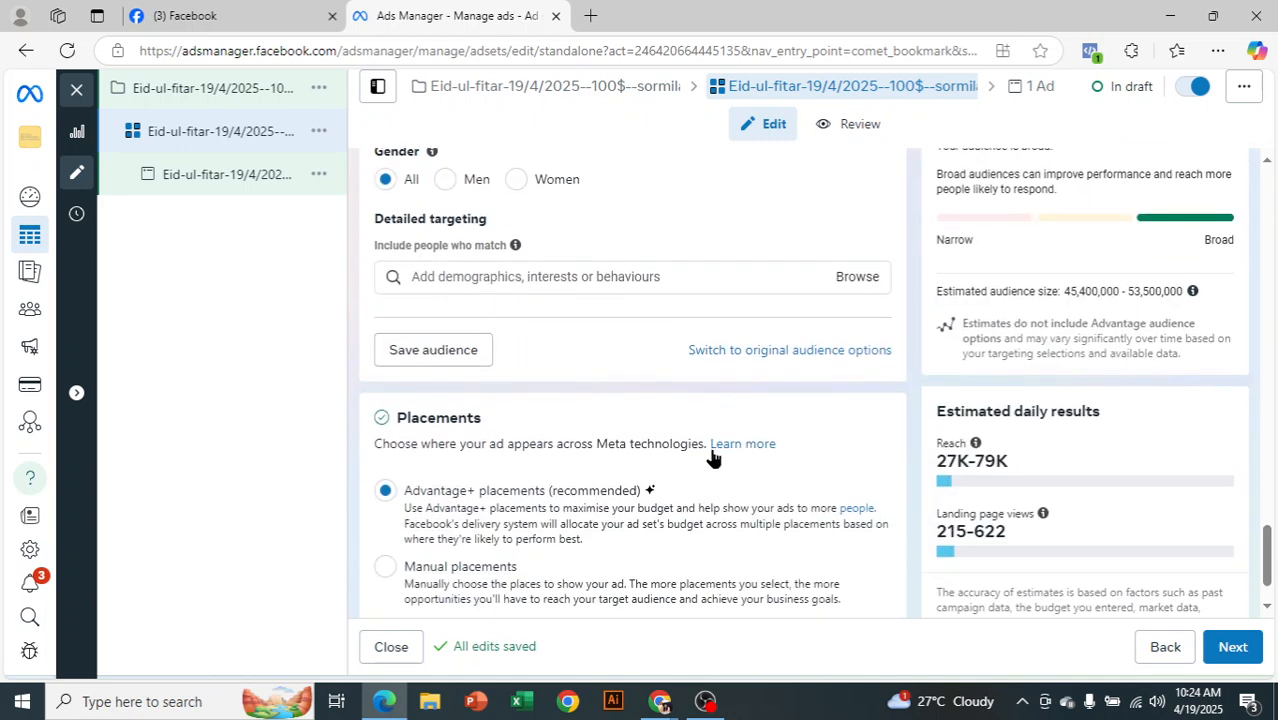
click(846, 278)
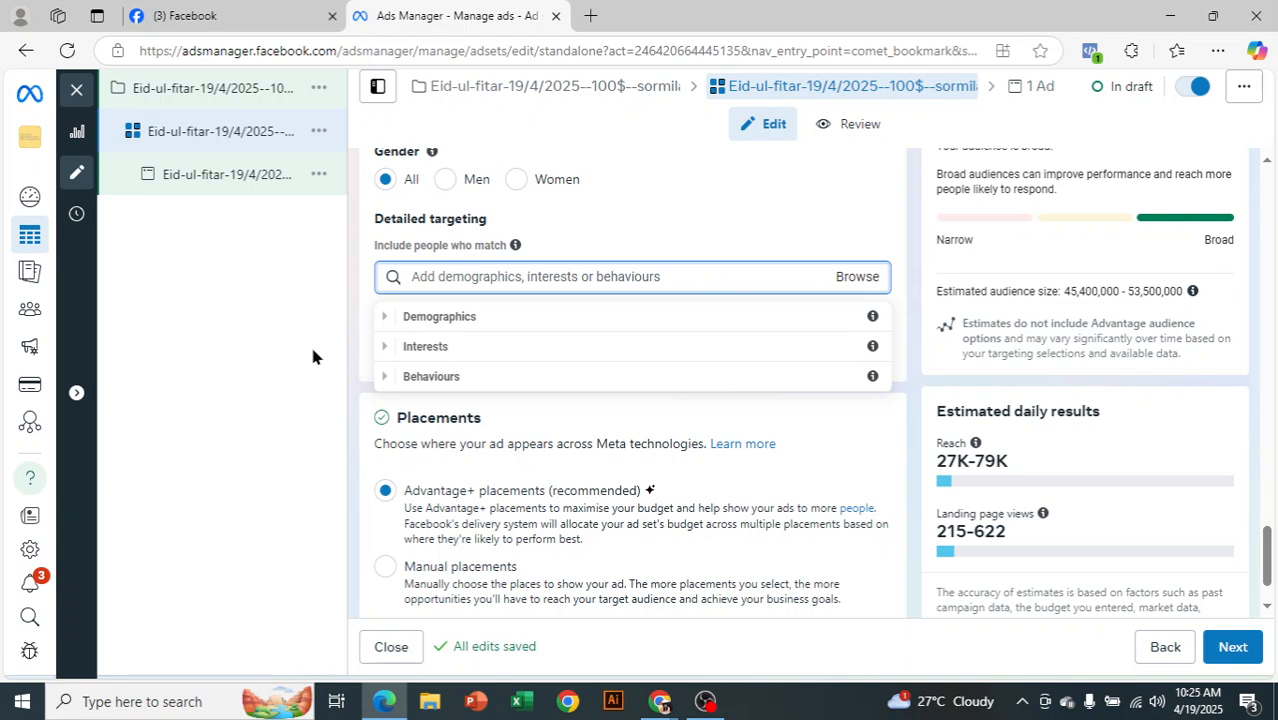
click(386, 318)
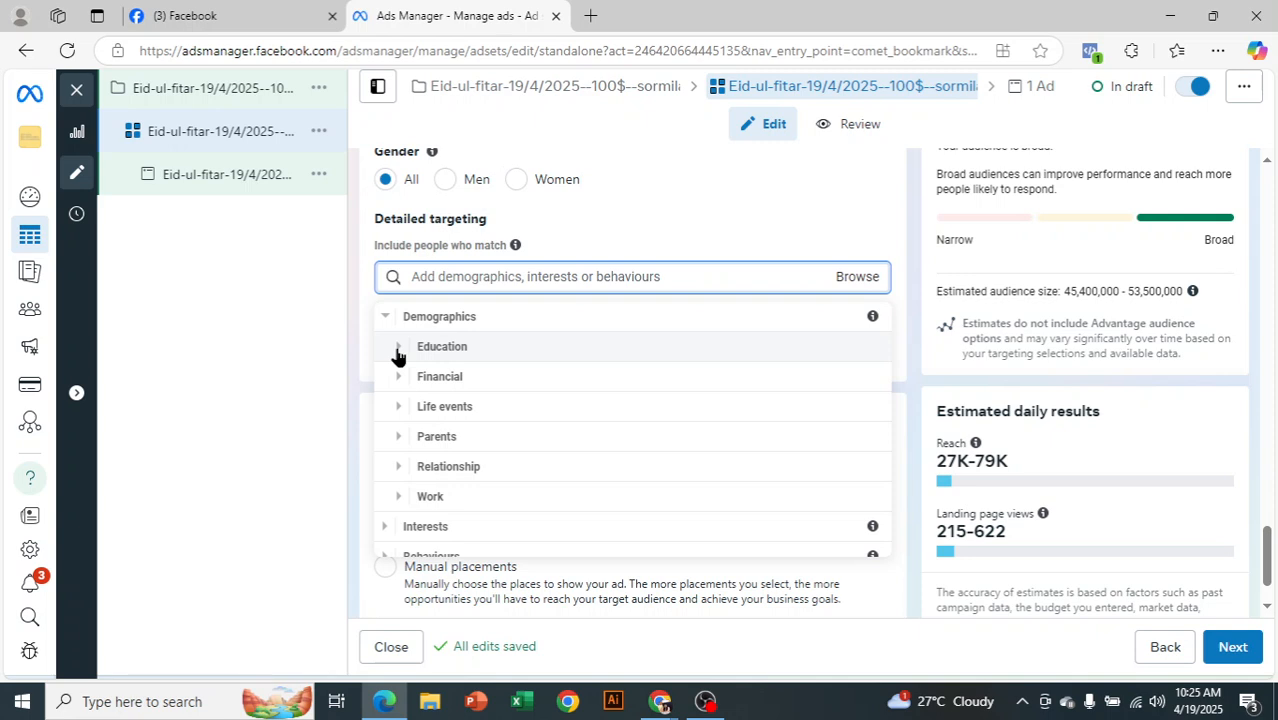
click(397, 348)
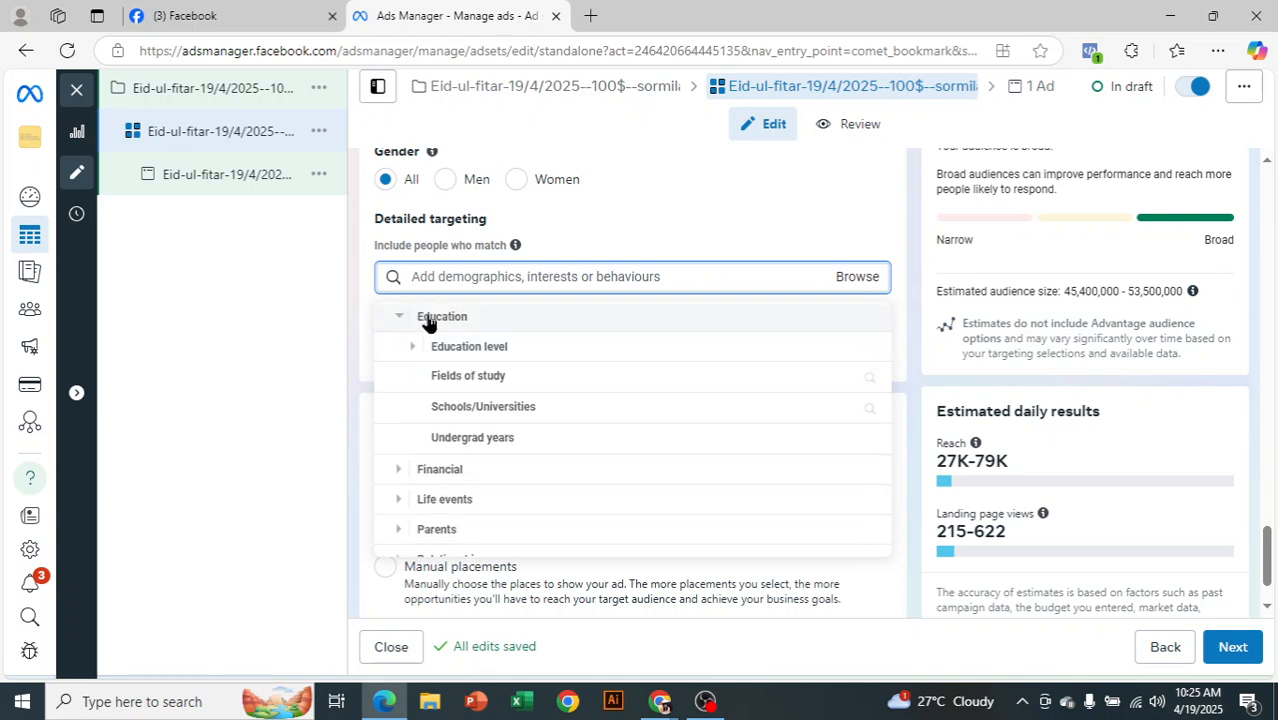
click(506, 384)
click(537, 321)
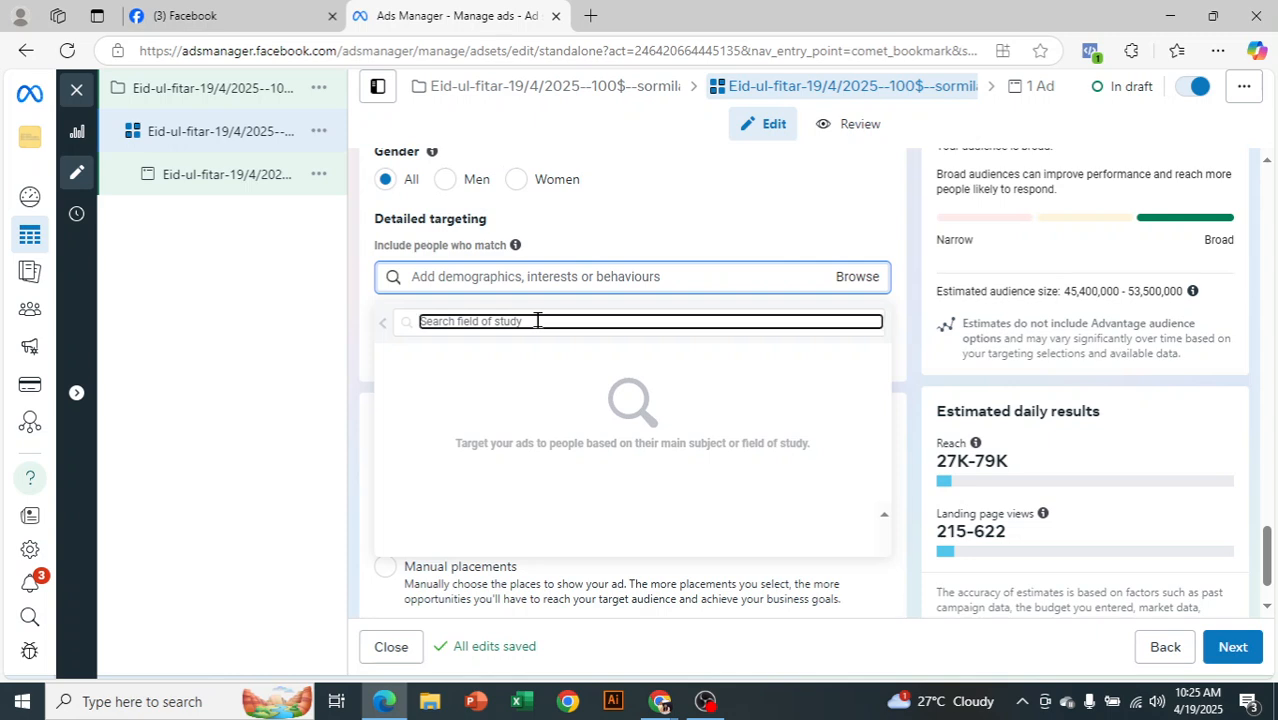
text(dha)
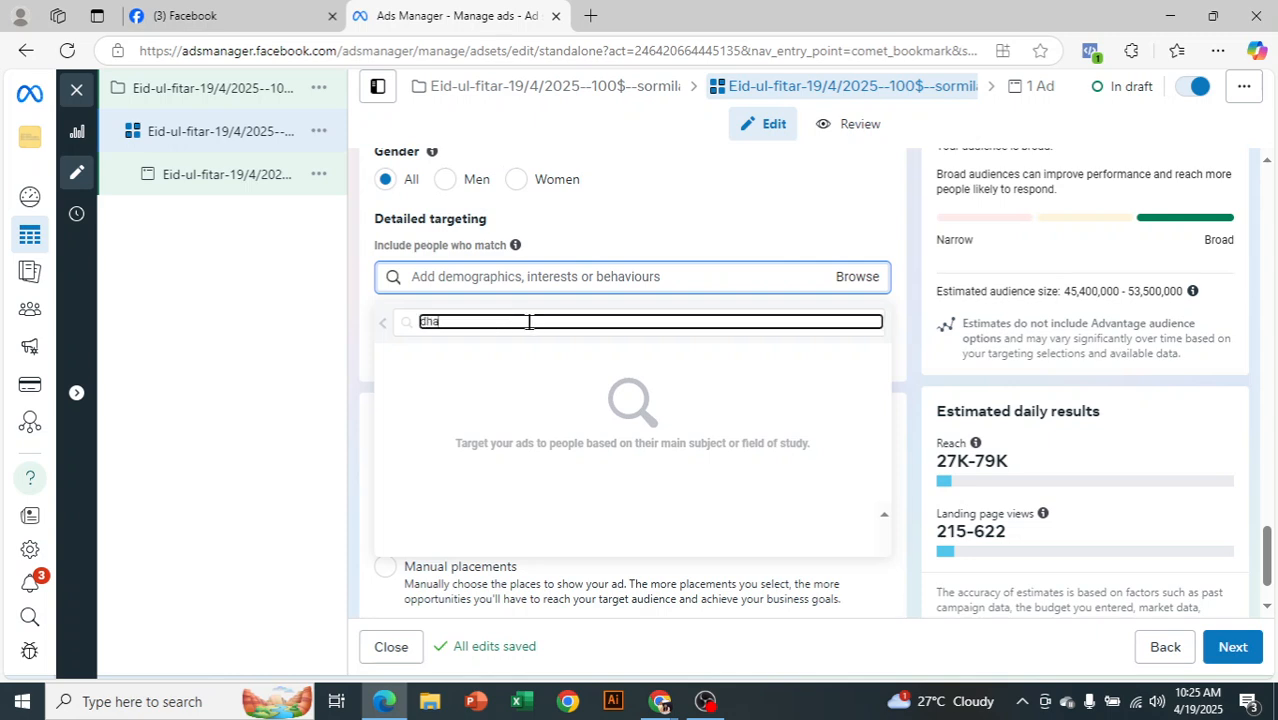
text(ka)
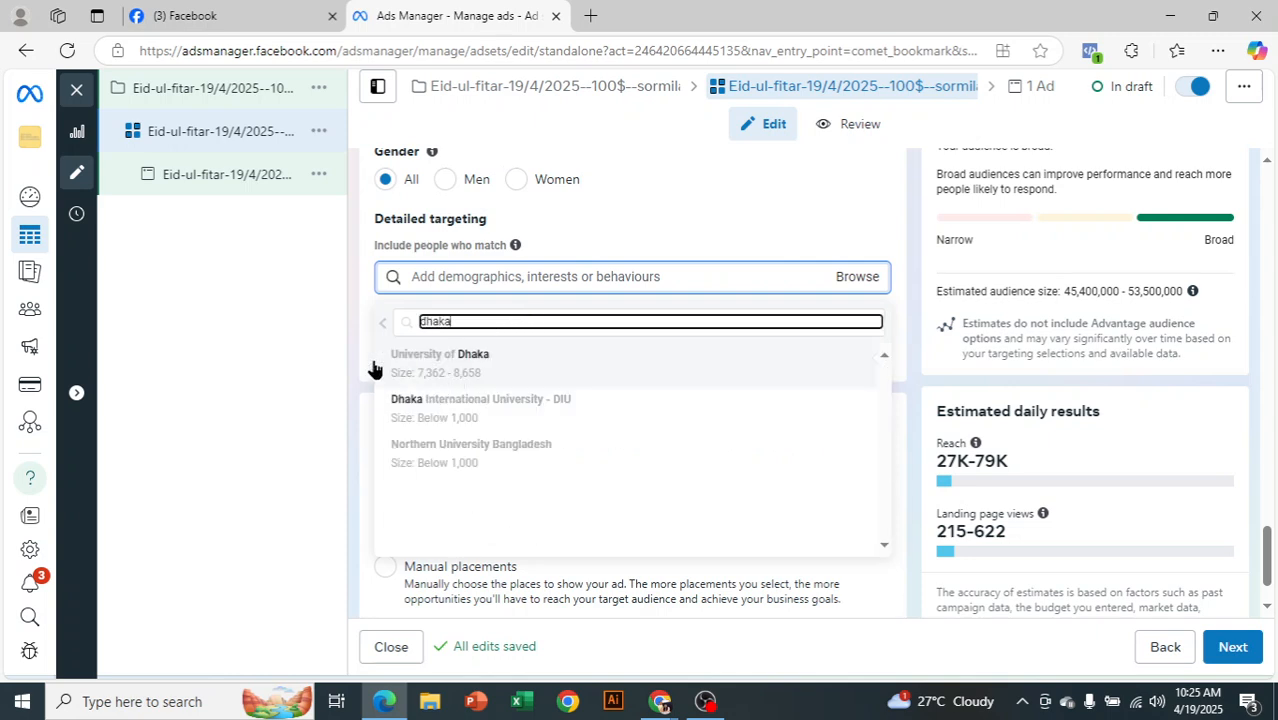
click(530, 360)
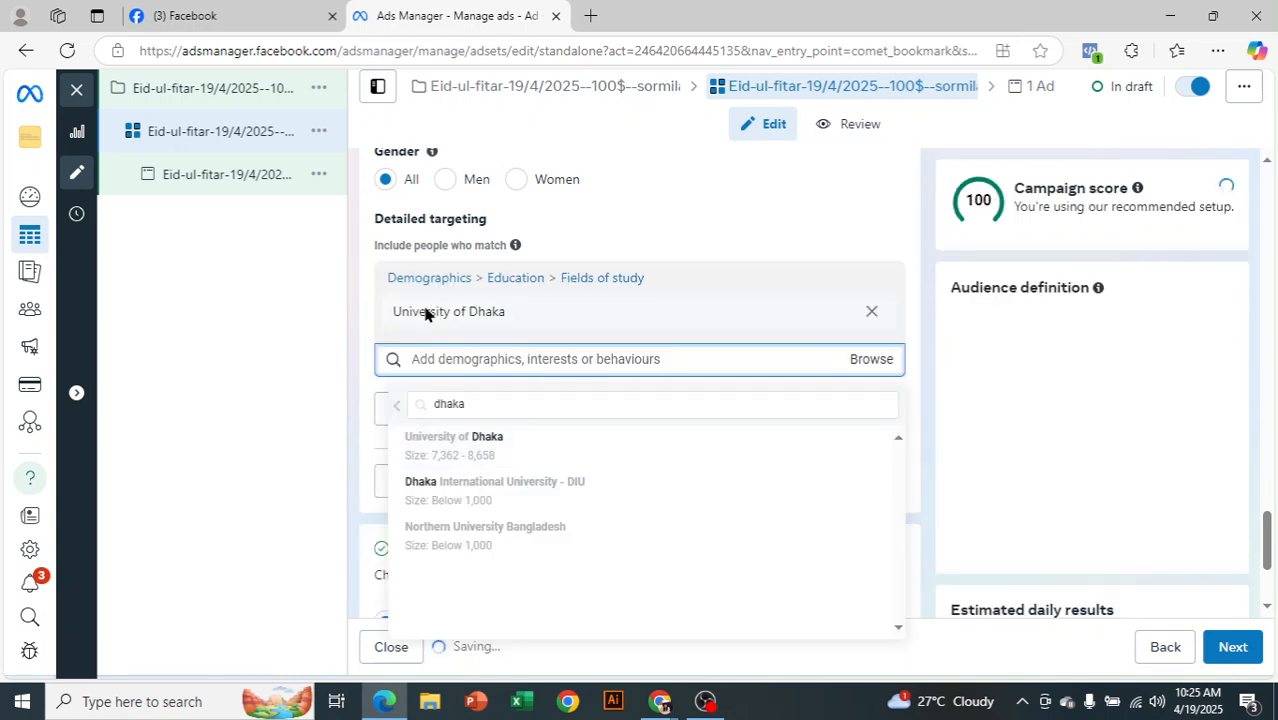
click(914, 232)
mouse_move(672, 320)
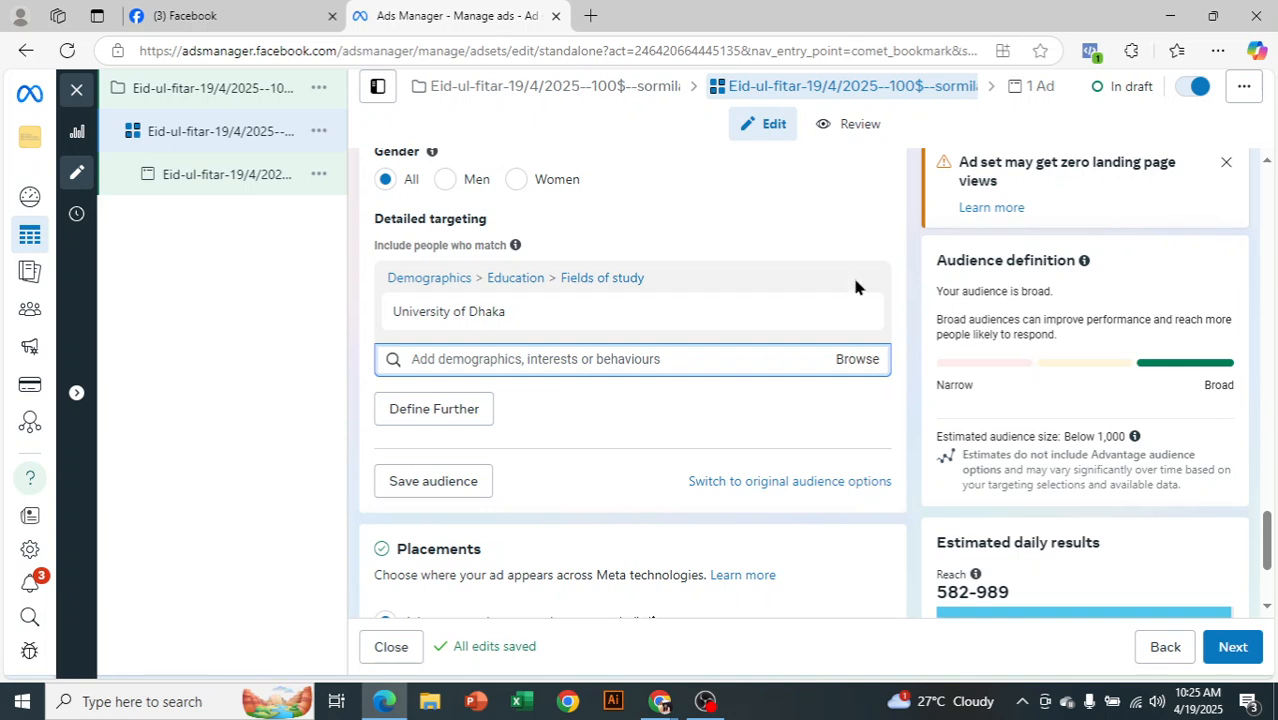
Browse Demographics, expanding and collapsing Life events and its Anniversary options
click(868, 360)
scroll(906, 295, down, 1)
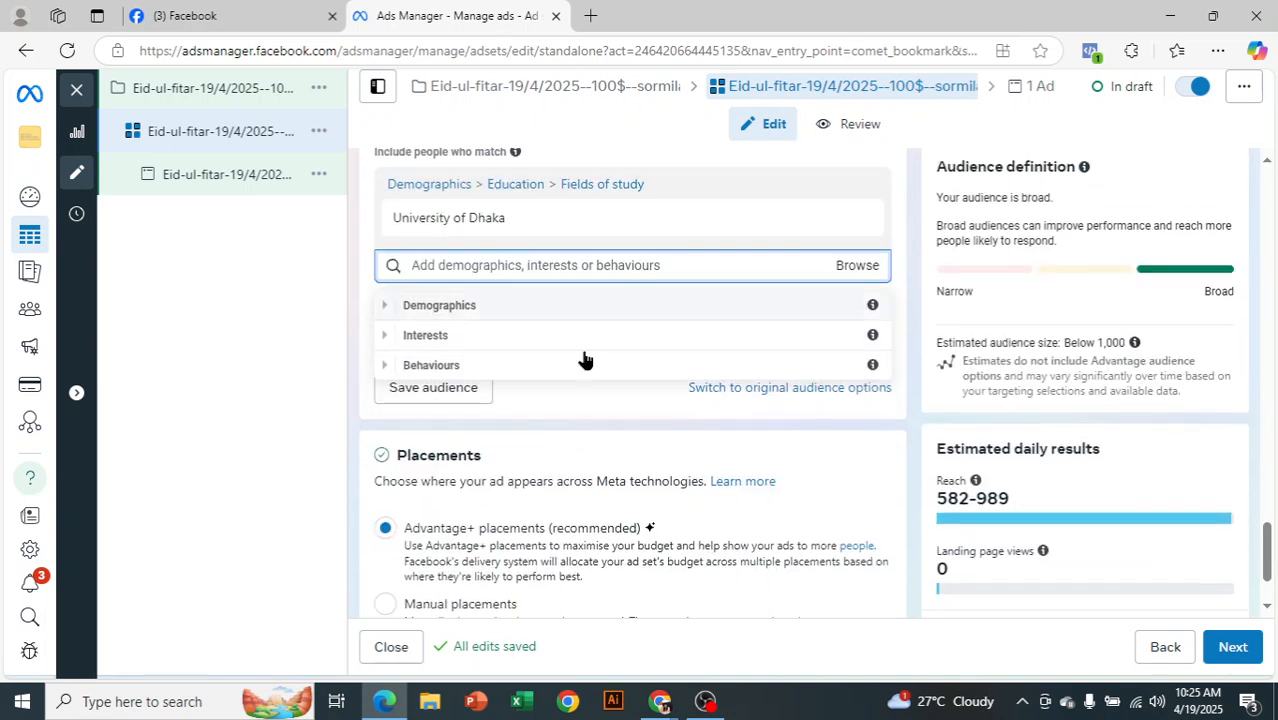
click(386, 308)
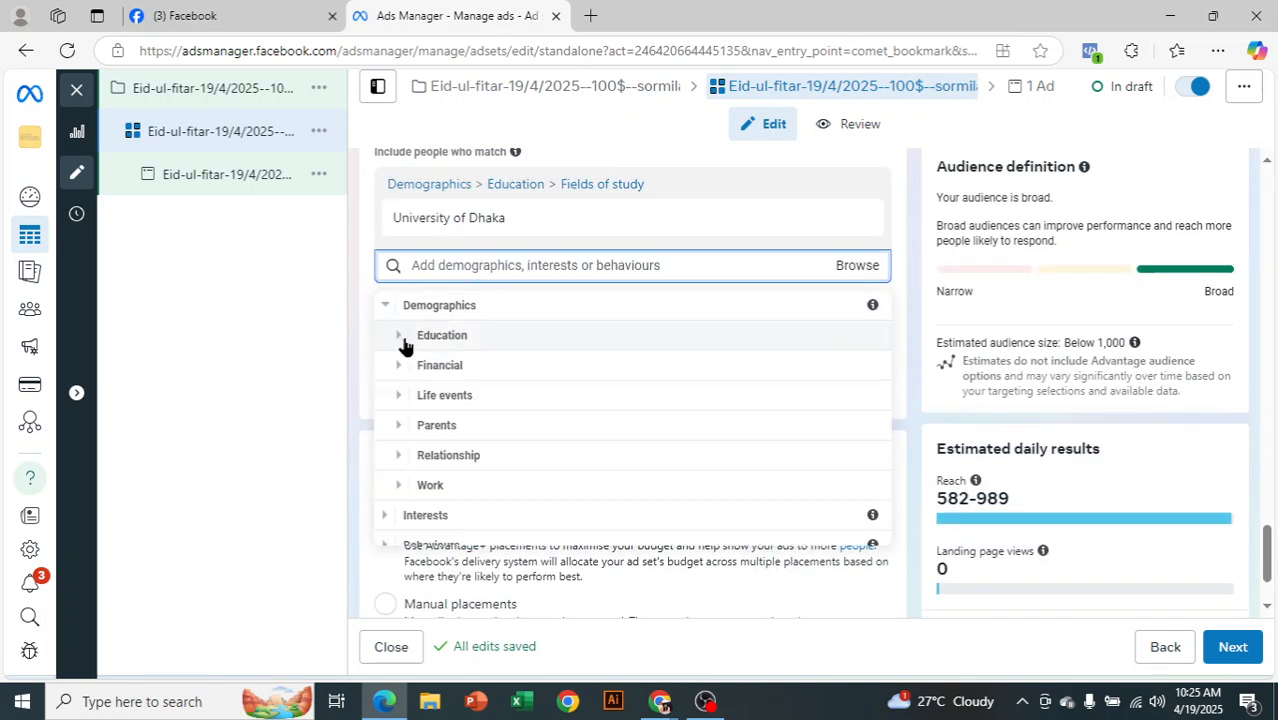
click(405, 400)
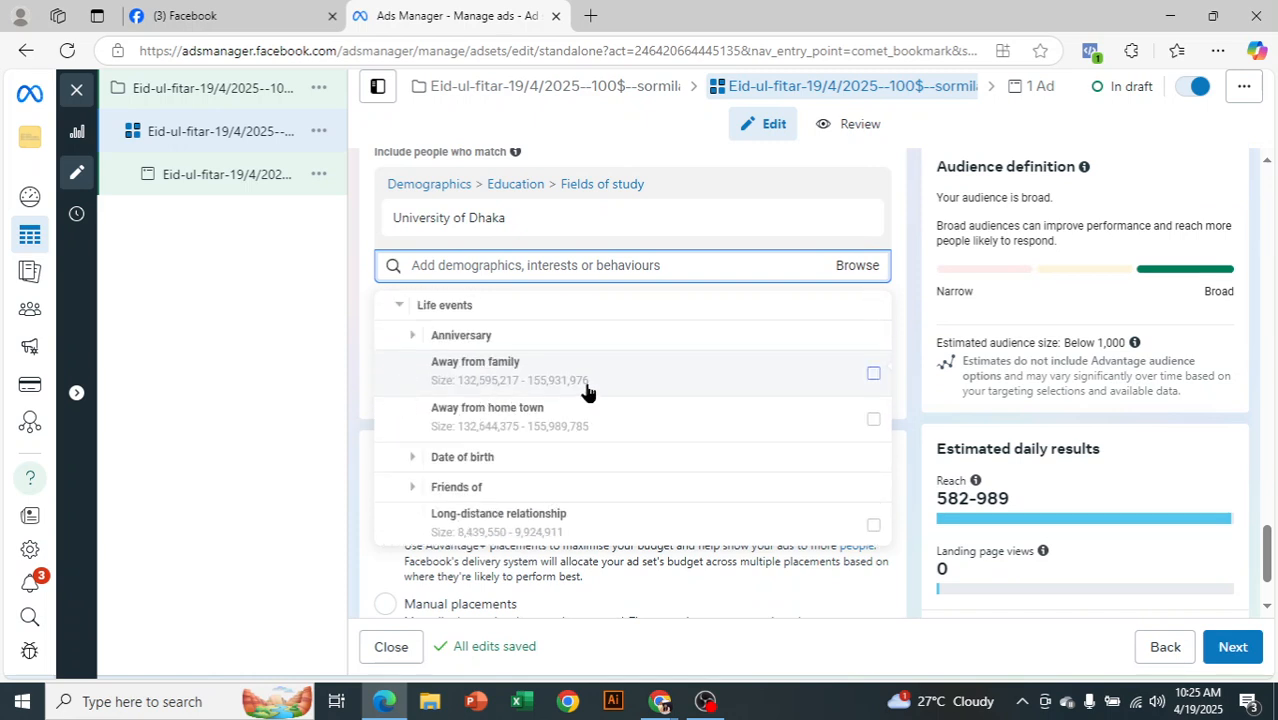
click(404, 337)
scroll(404, 348, up, 1)
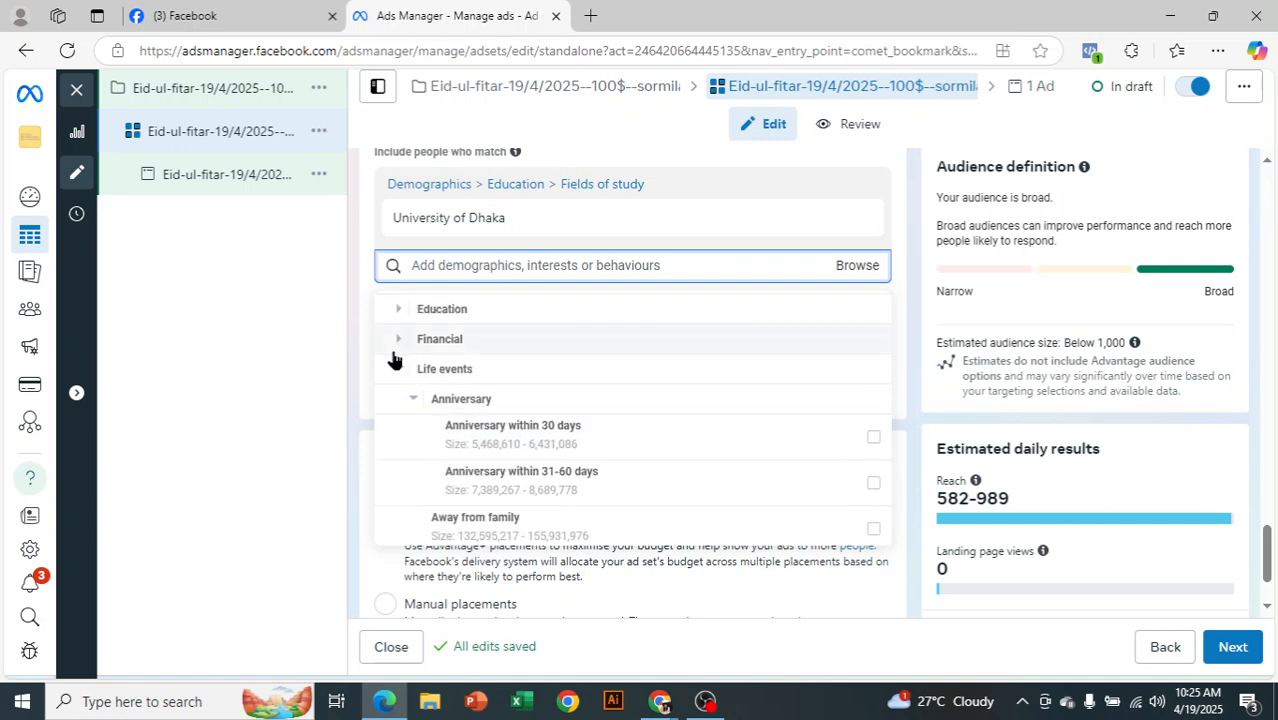
click(399, 372)
scroll(500, 420, down, 1)
Look through the Parents and Relationship subcategories, then collapse Demographics without adding anything
click(400, 408)
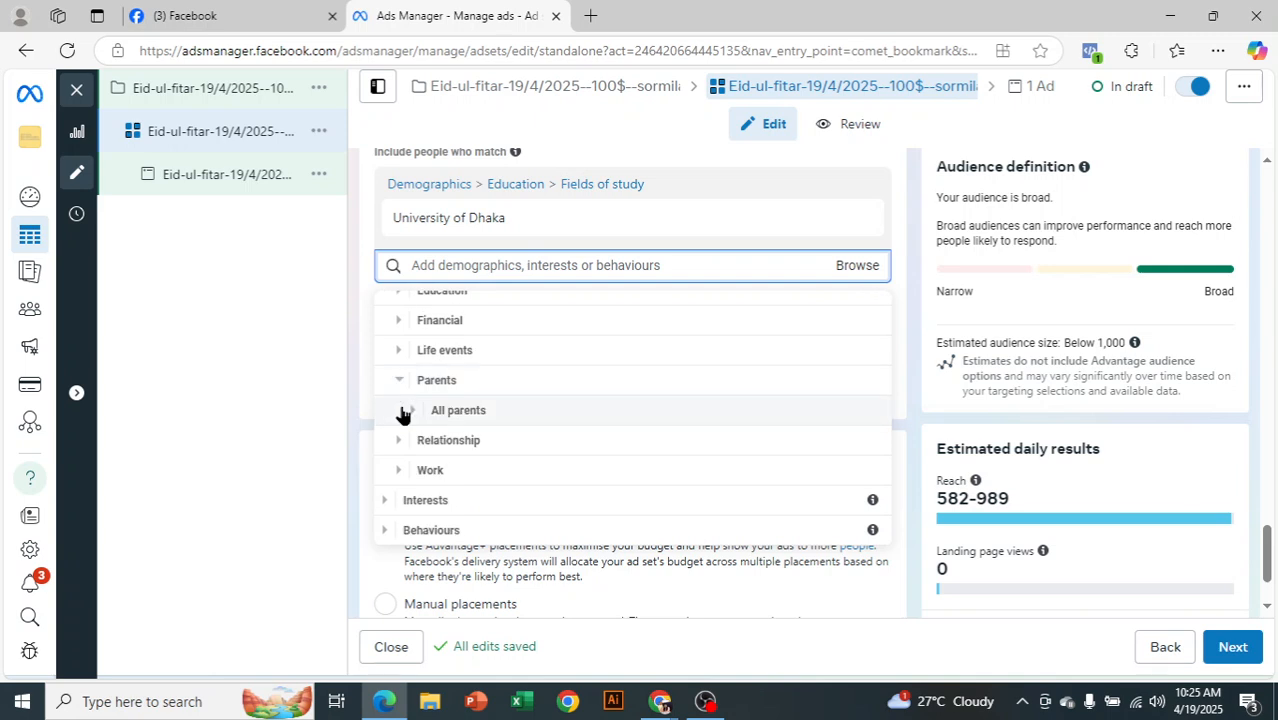
click(415, 424)
scroll(413, 417, down, 1)
mouse_move(413, 417)
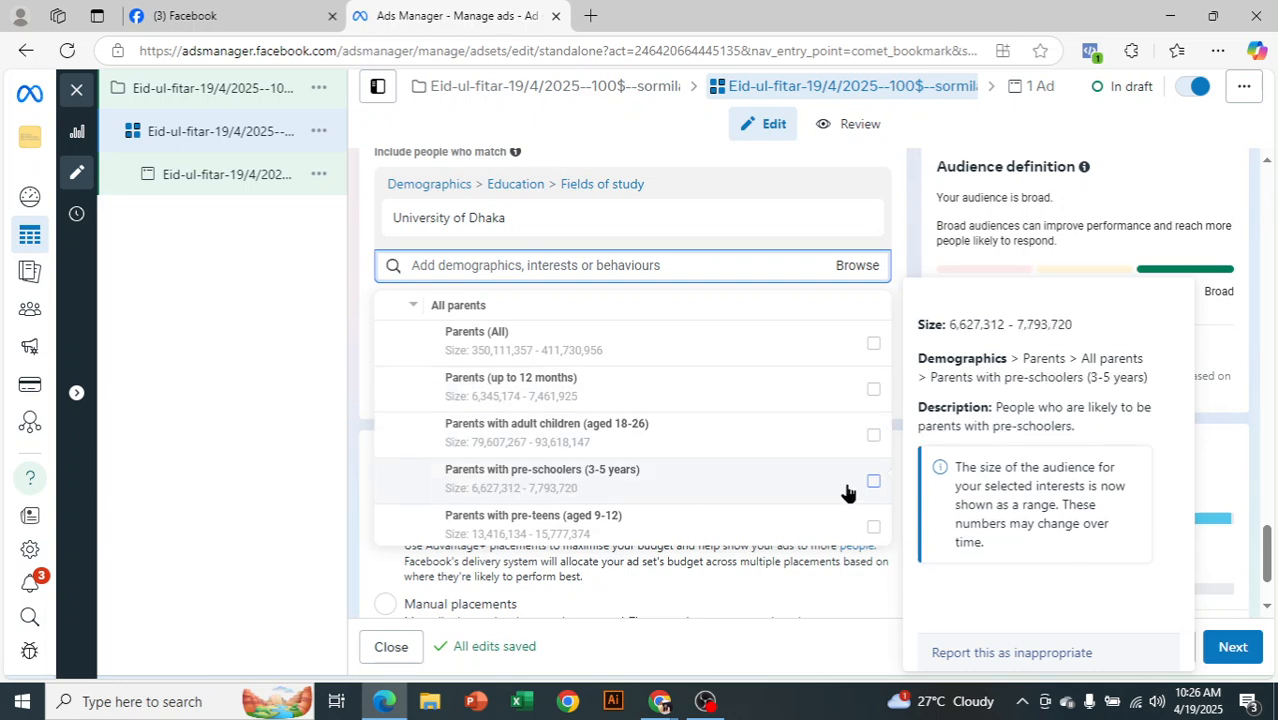
click(413, 307)
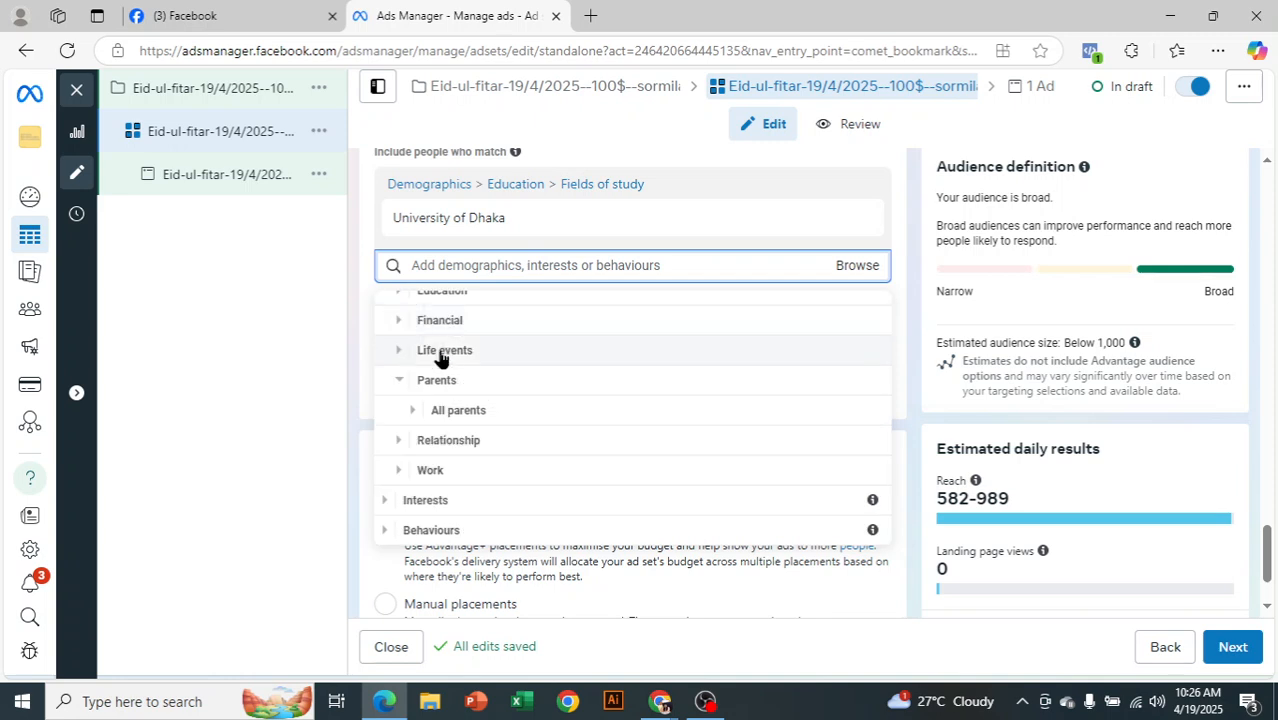
click(395, 441)
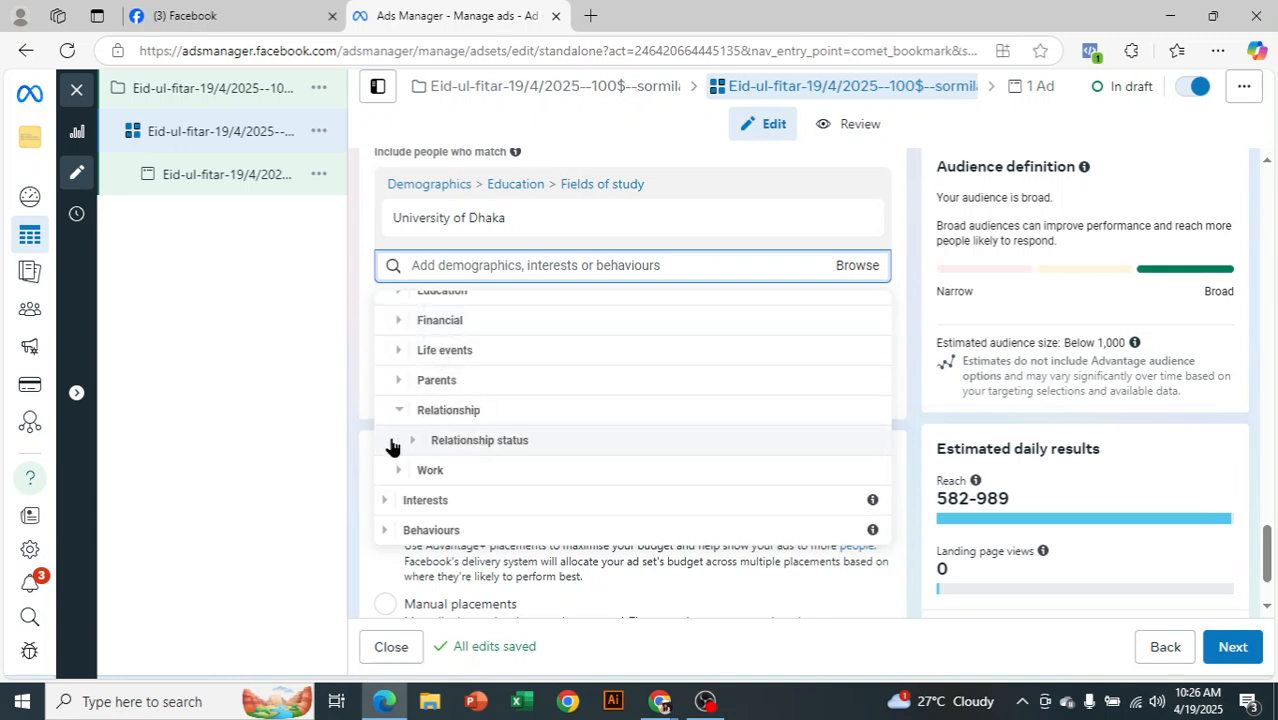
click(413, 441)
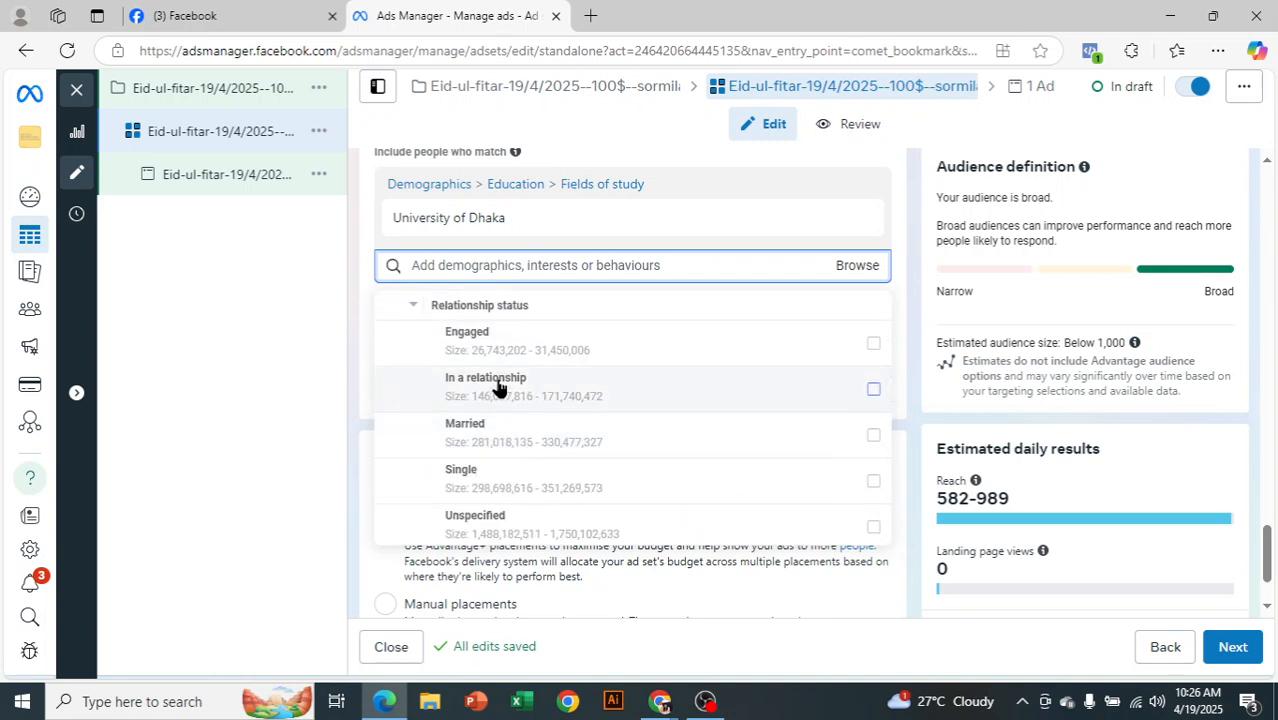
mouse_move(546, 378)
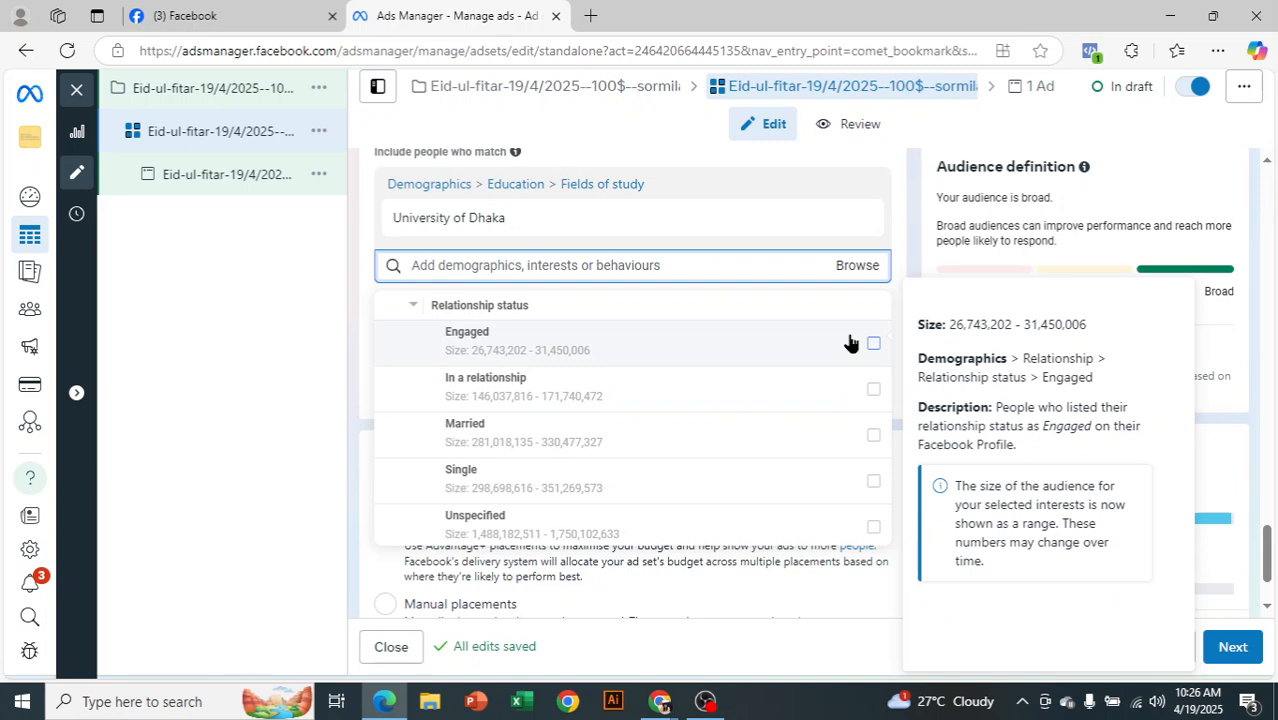
click(404, 305)
click(397, 410)
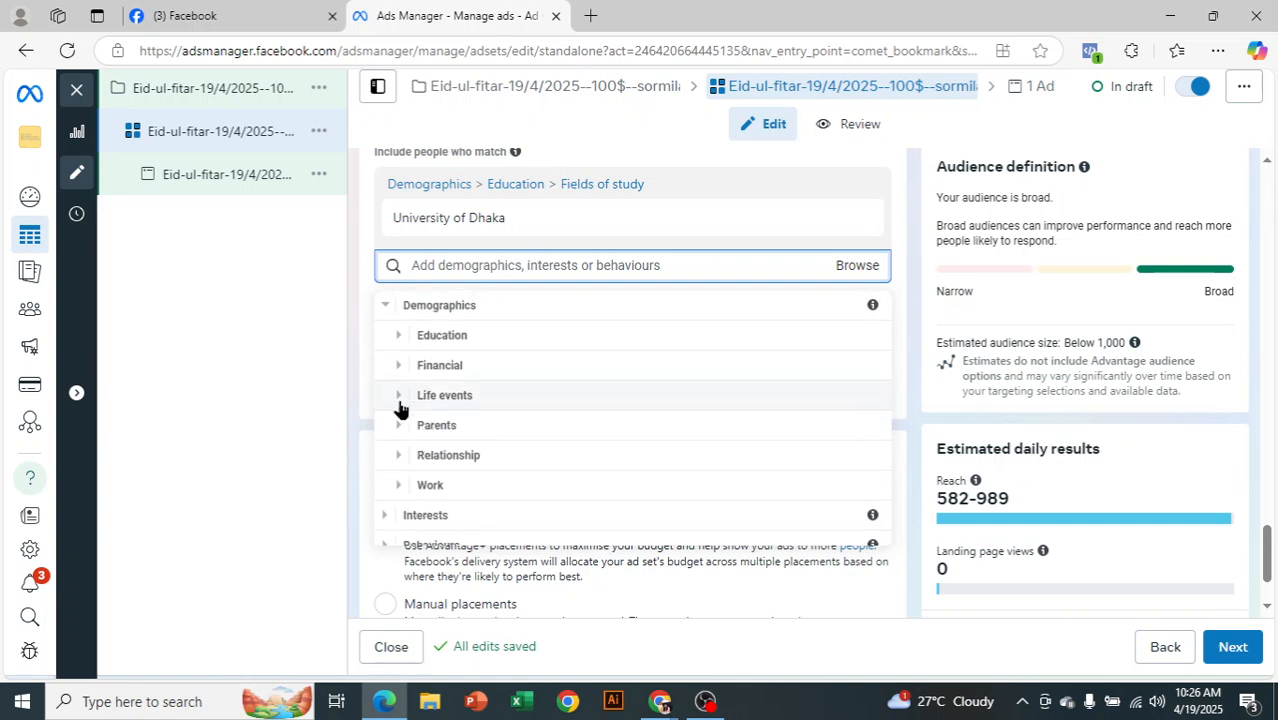
click(384, 304)
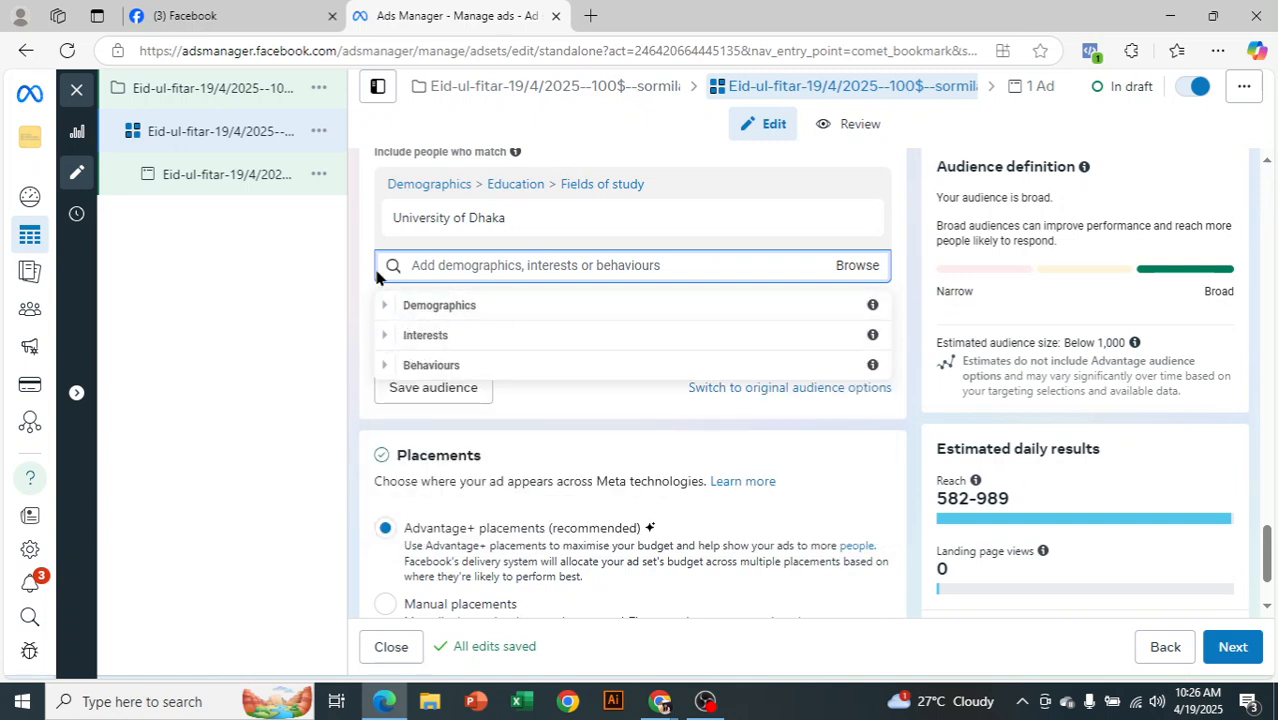
Add Pizza and Coffee (food & drink) interests from Interests > Food and drink
click(385, 337)
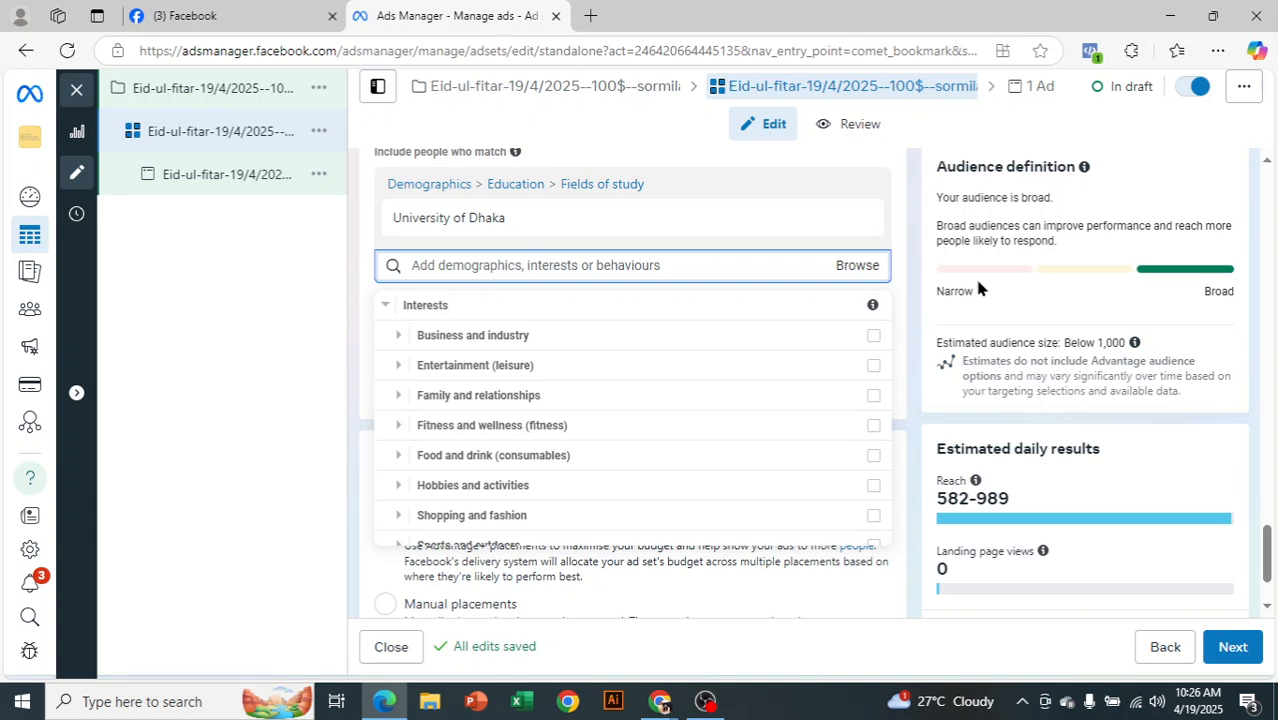
click(391, 455)
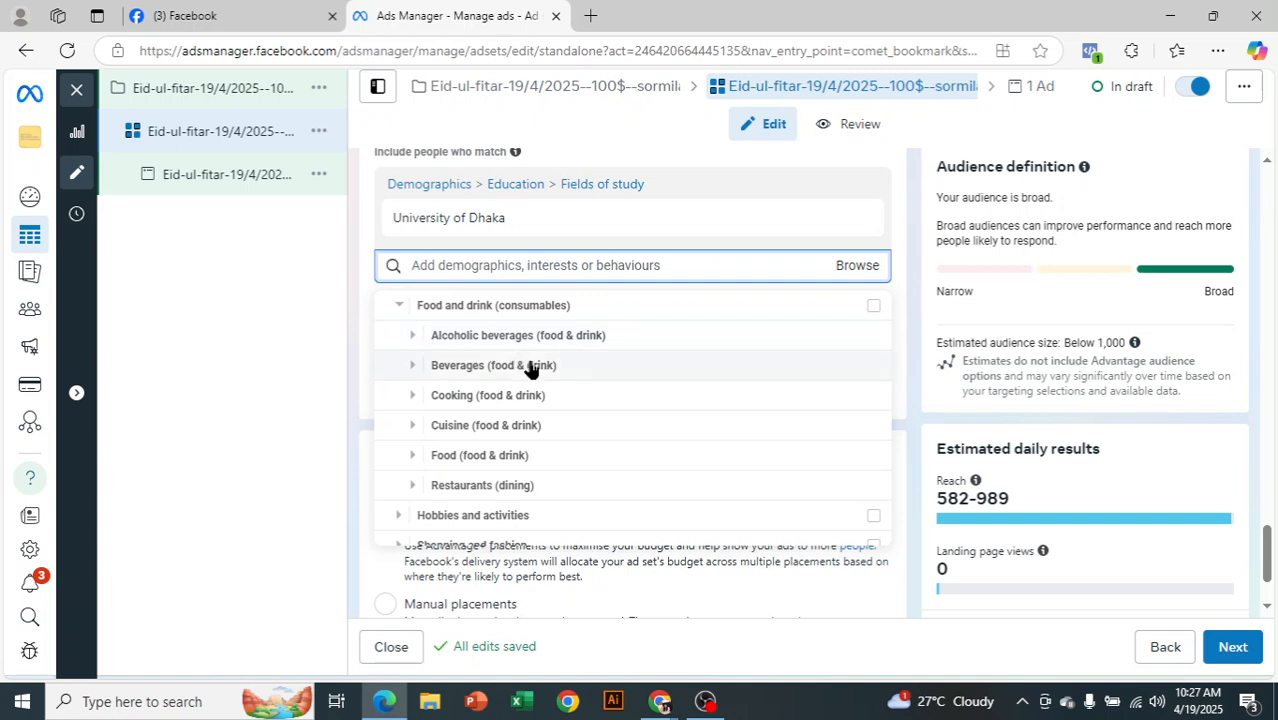
click(412, 457)
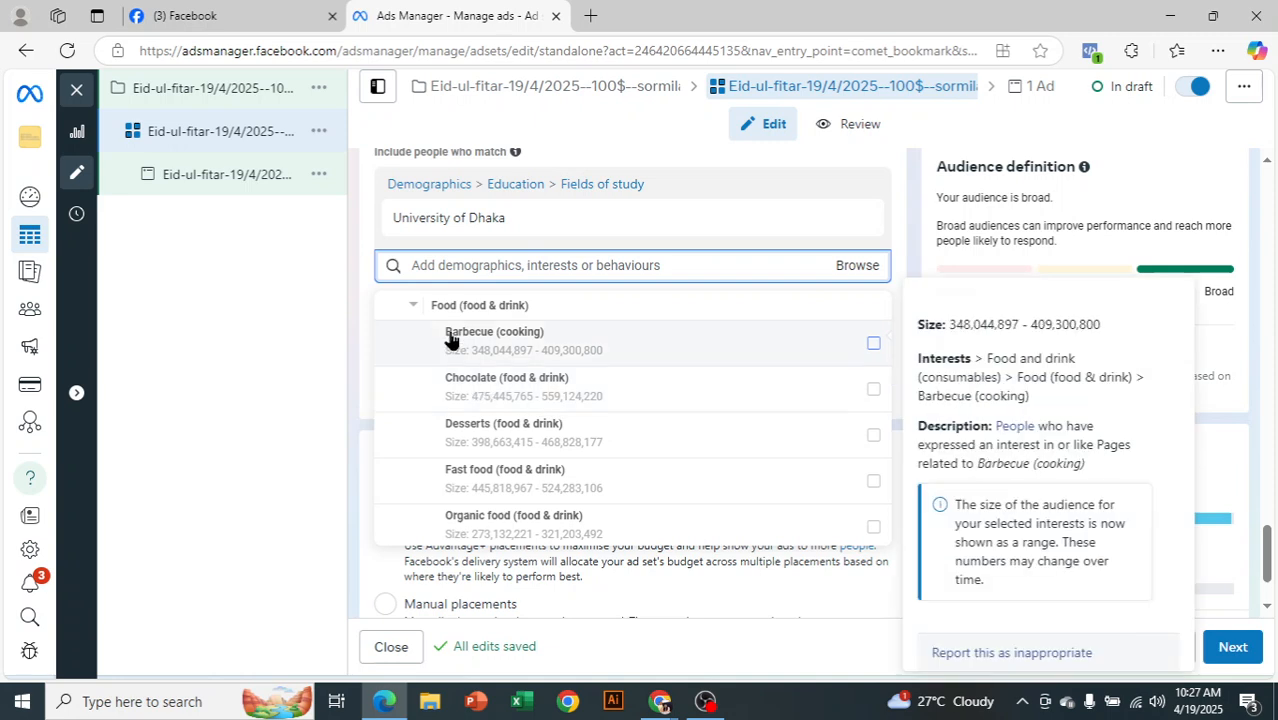
scroll(575, 395, down, 4)
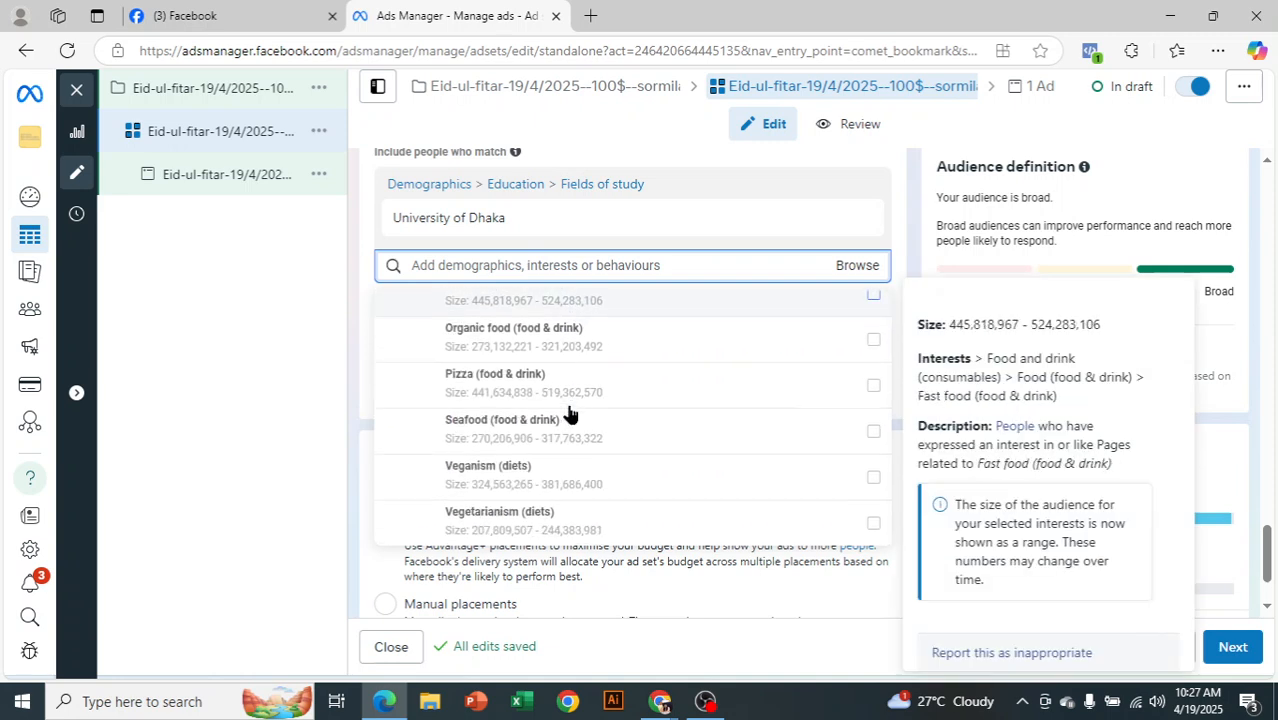
click(872, 390)
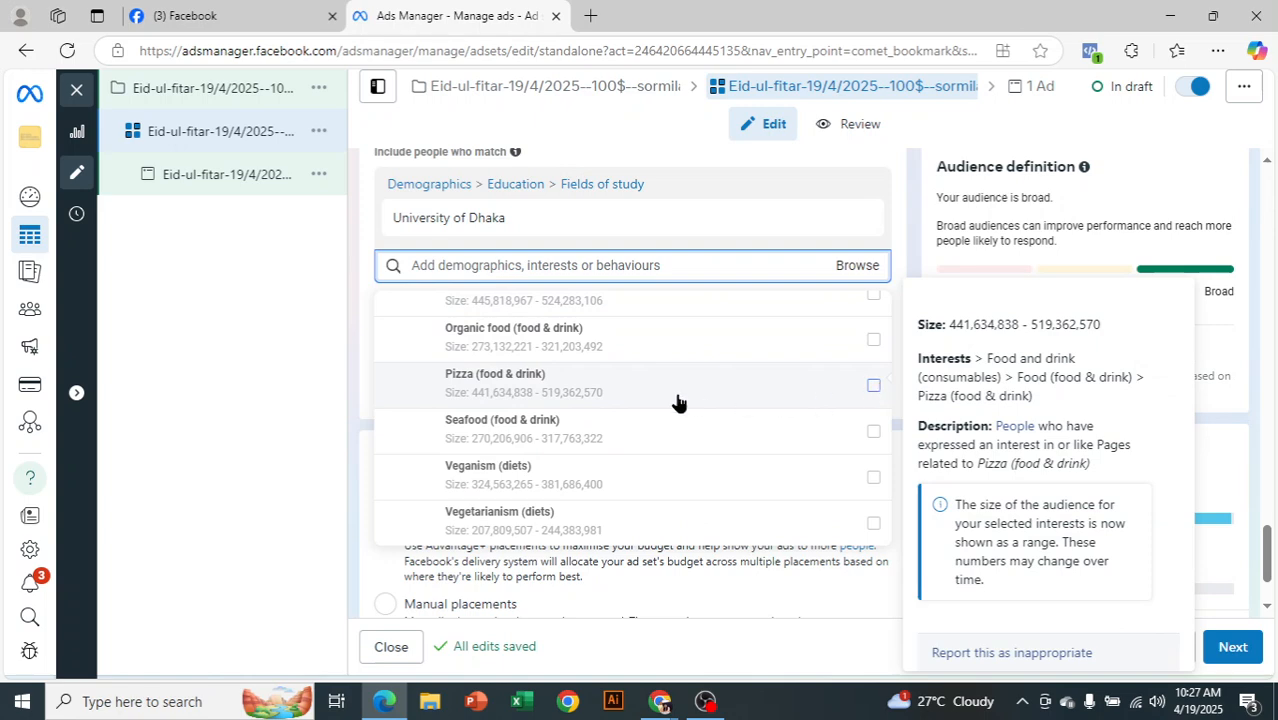
scroll(533, 468, up, 3)
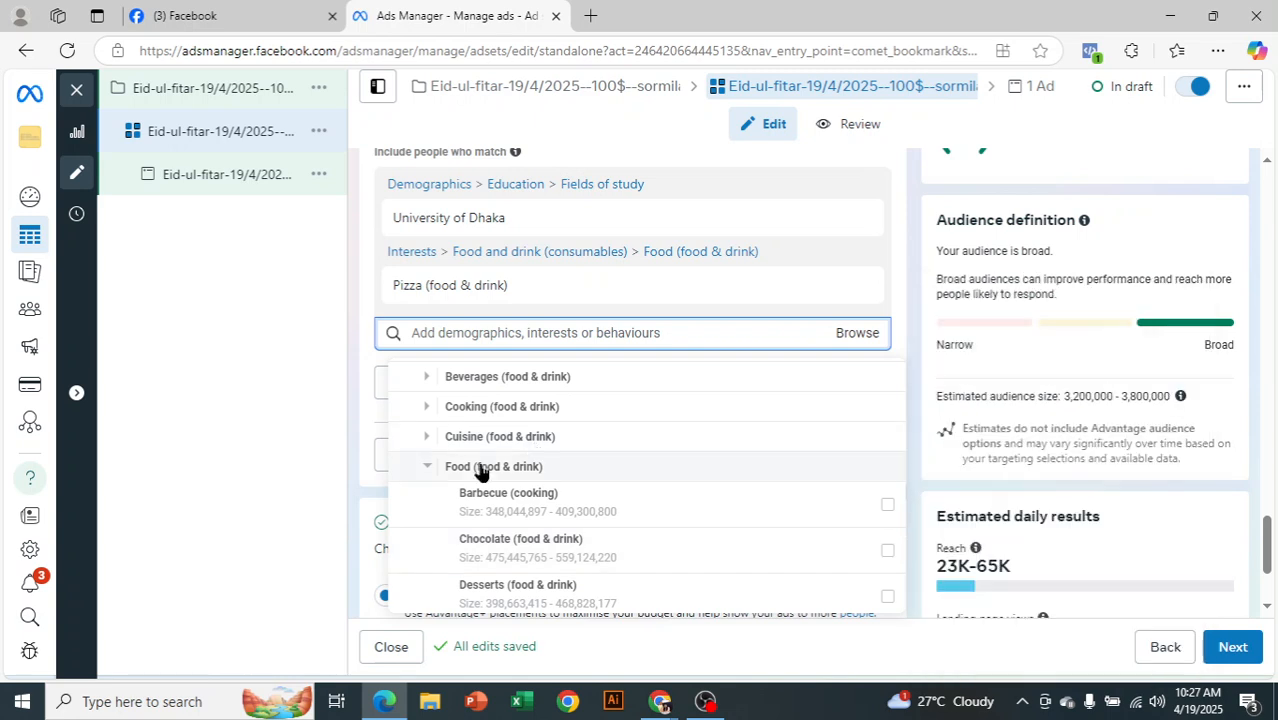
click(424, 377)
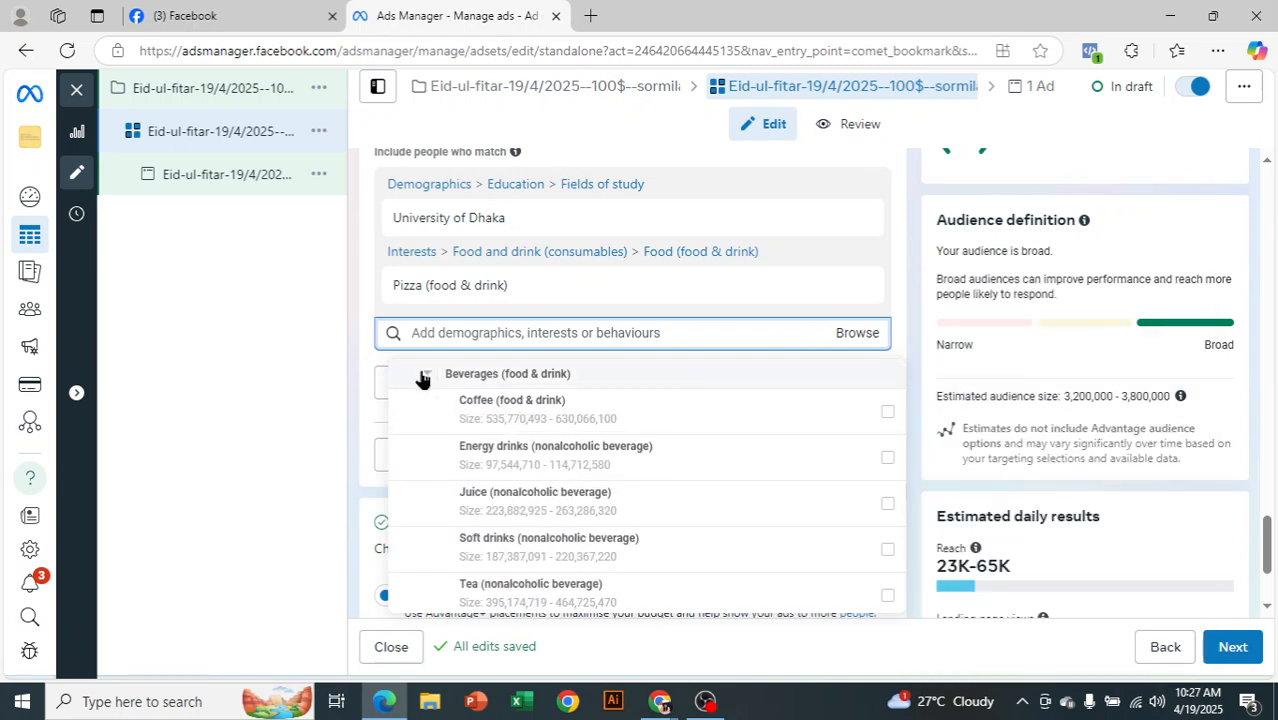
scroll(505, 418, up, 2)
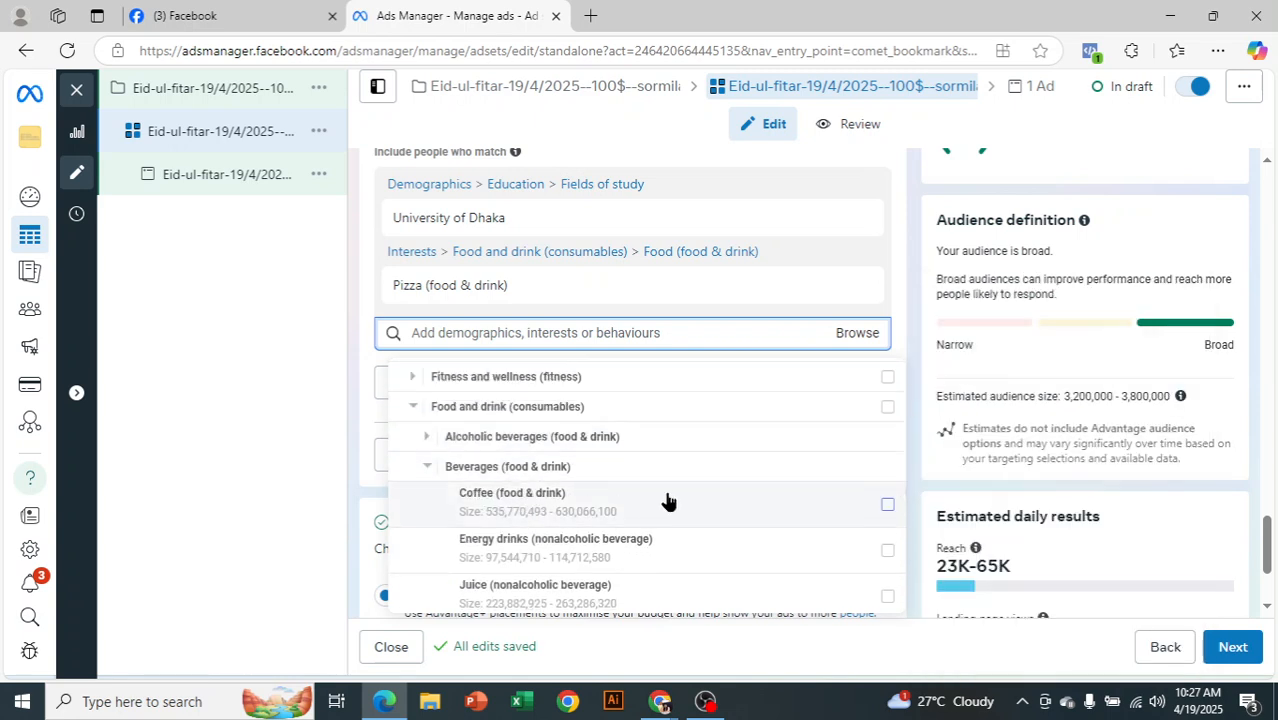
click(887, 506)
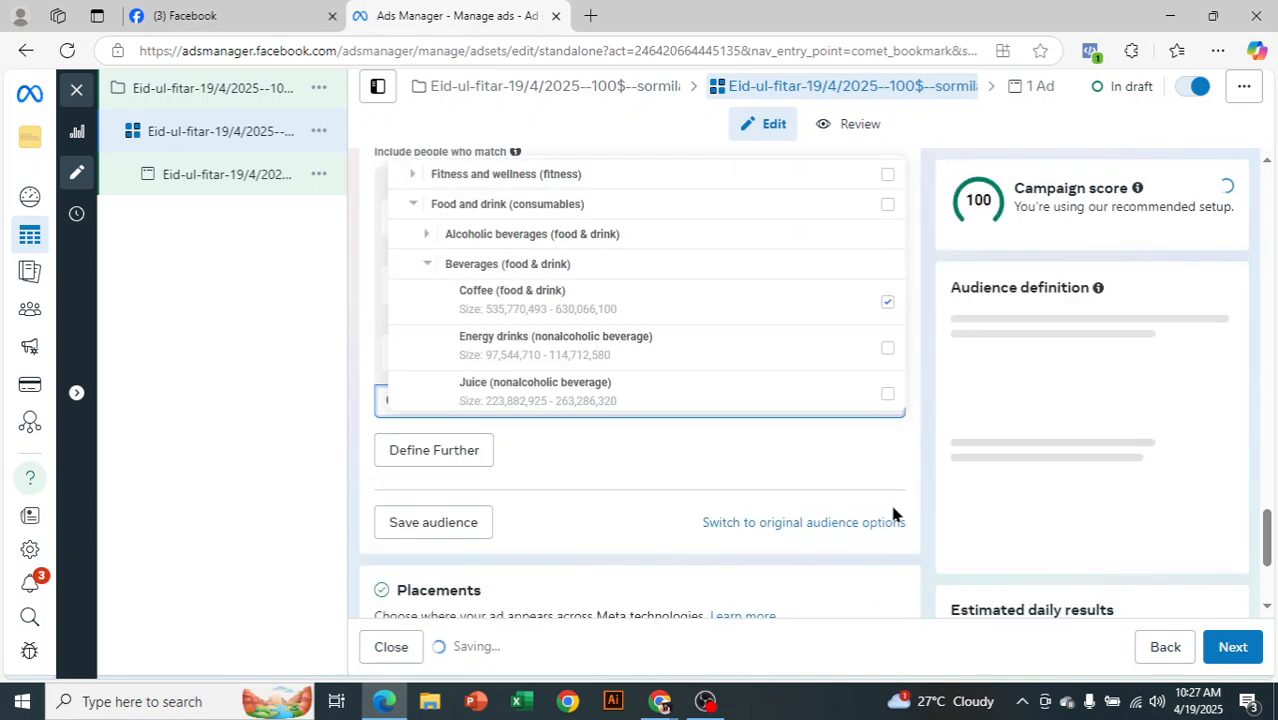
click(914, 462)
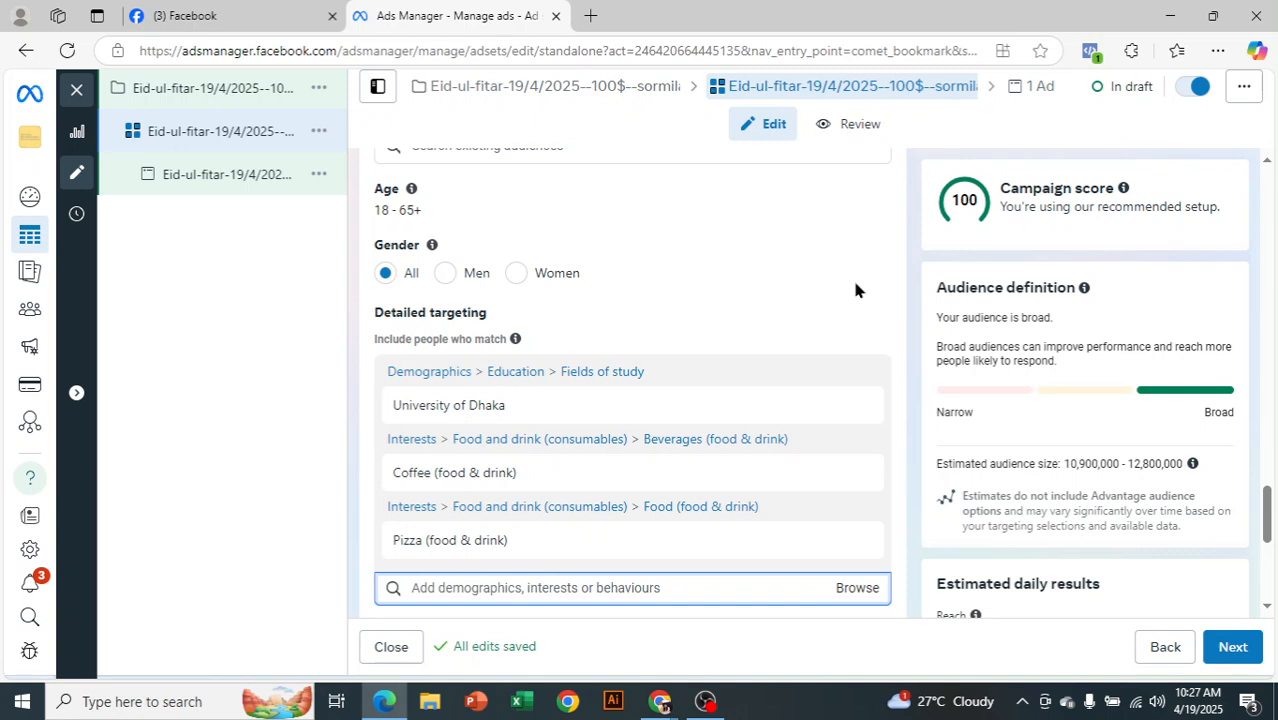
scroll(943, 368, down, 2)
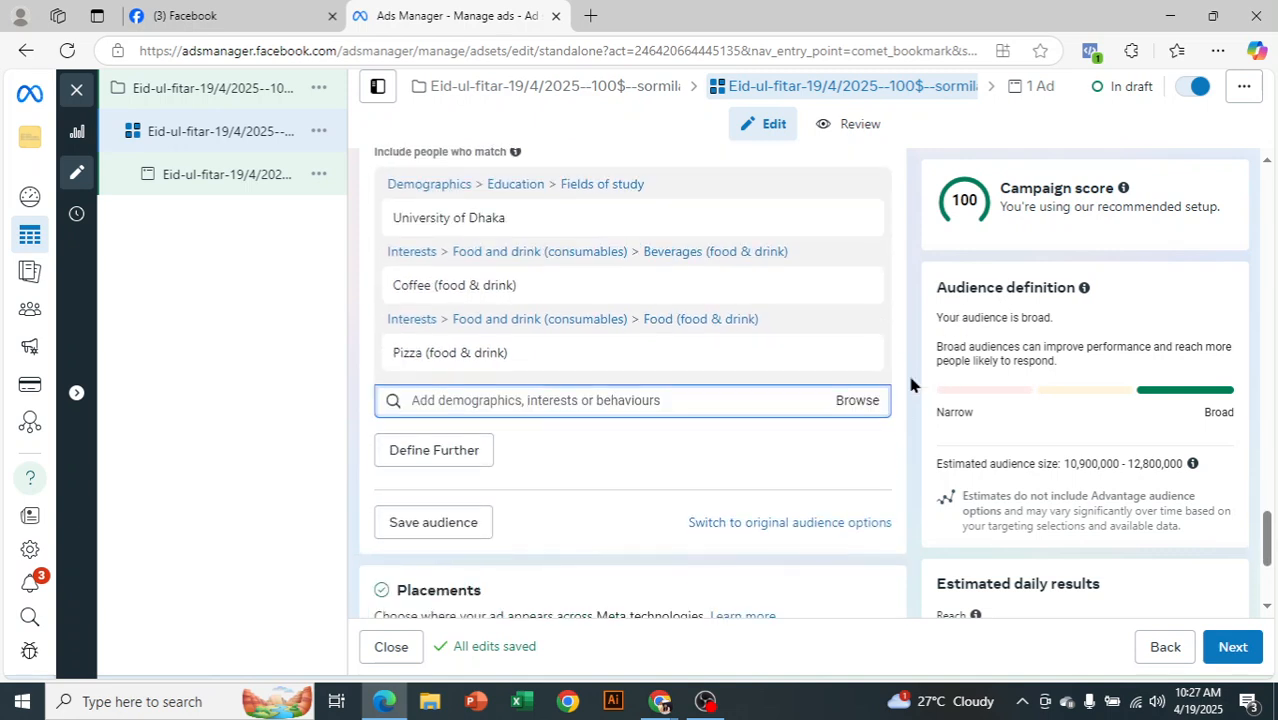
Add Men's clothing (apparel) and Shoes (footwear) interests from Shopping and fashion > Clothing
scroll(897, 317, up, 1)
scroll(880, 350, down, 1)
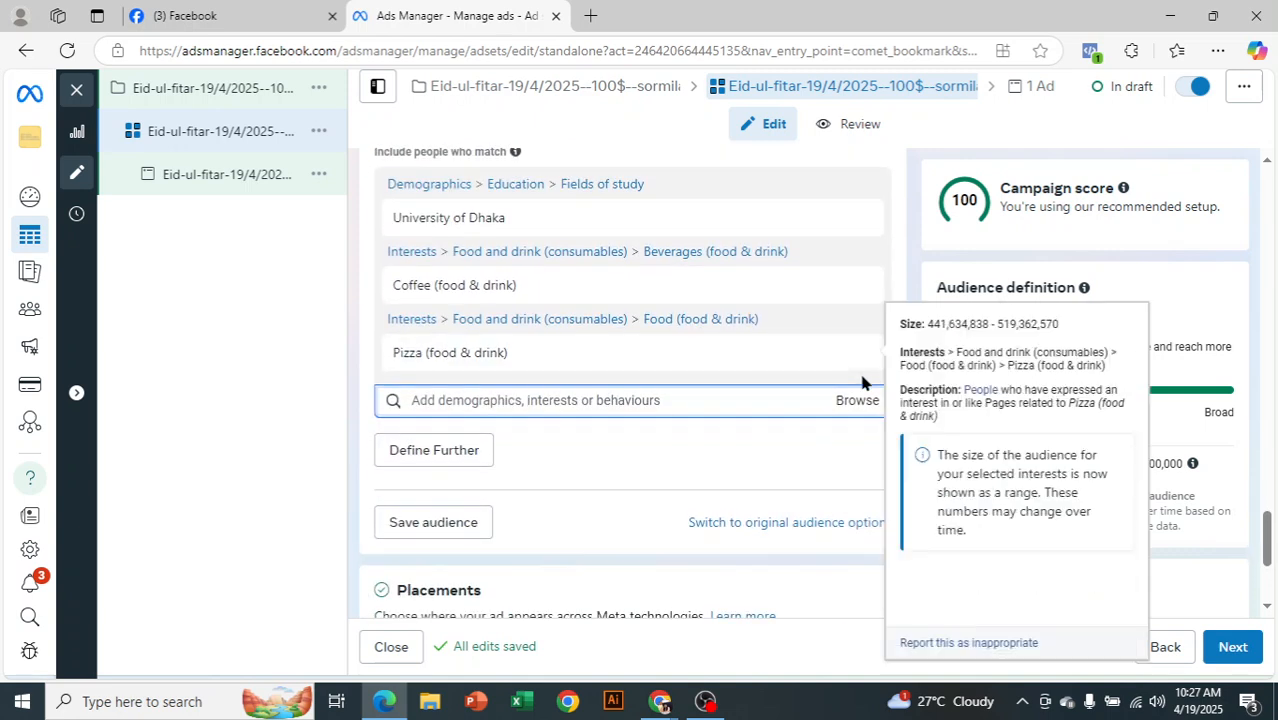
click(857, 400)
click(388, 469)
scroll(933, 362, down, 1)
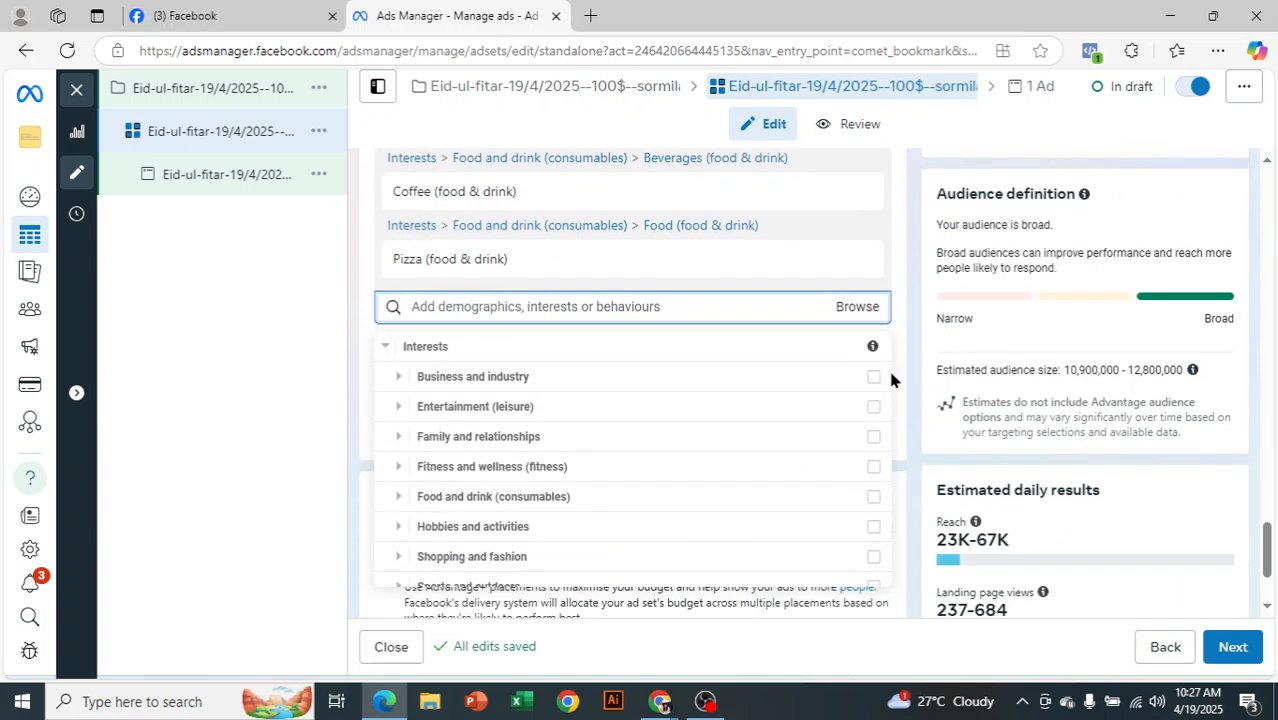
scroll(543, 455, down, 1)
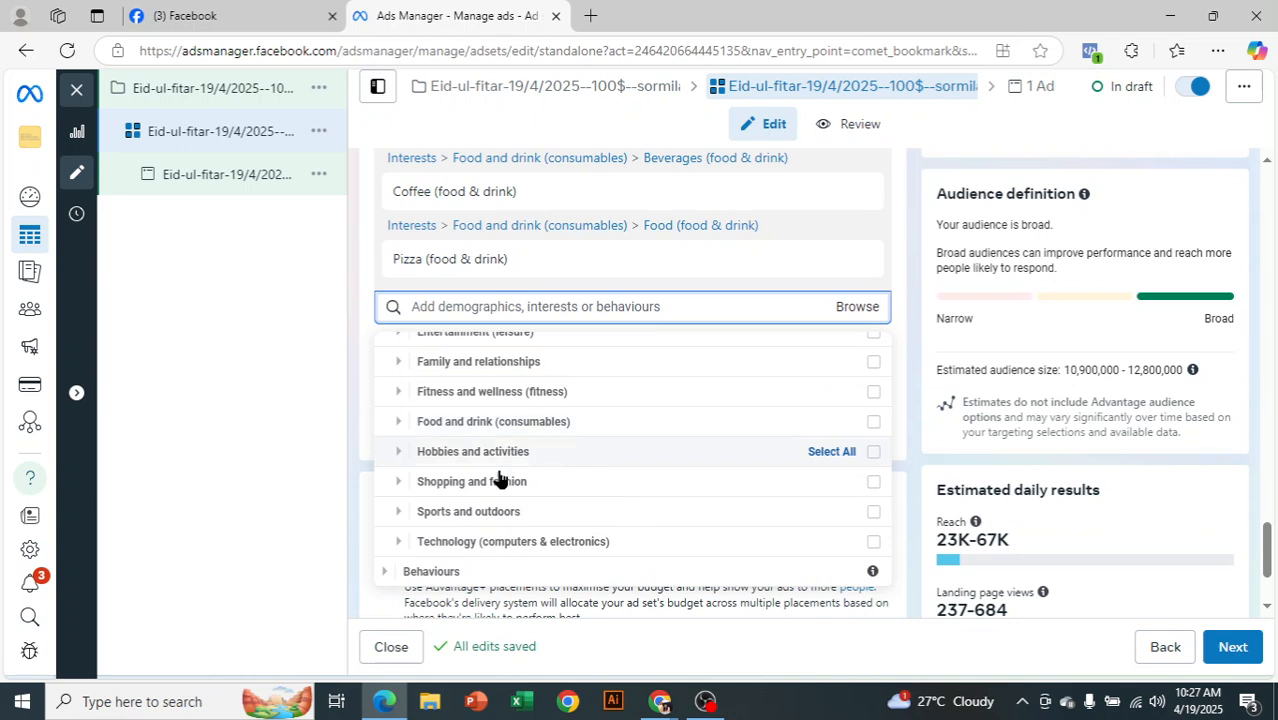
click(399, 484)
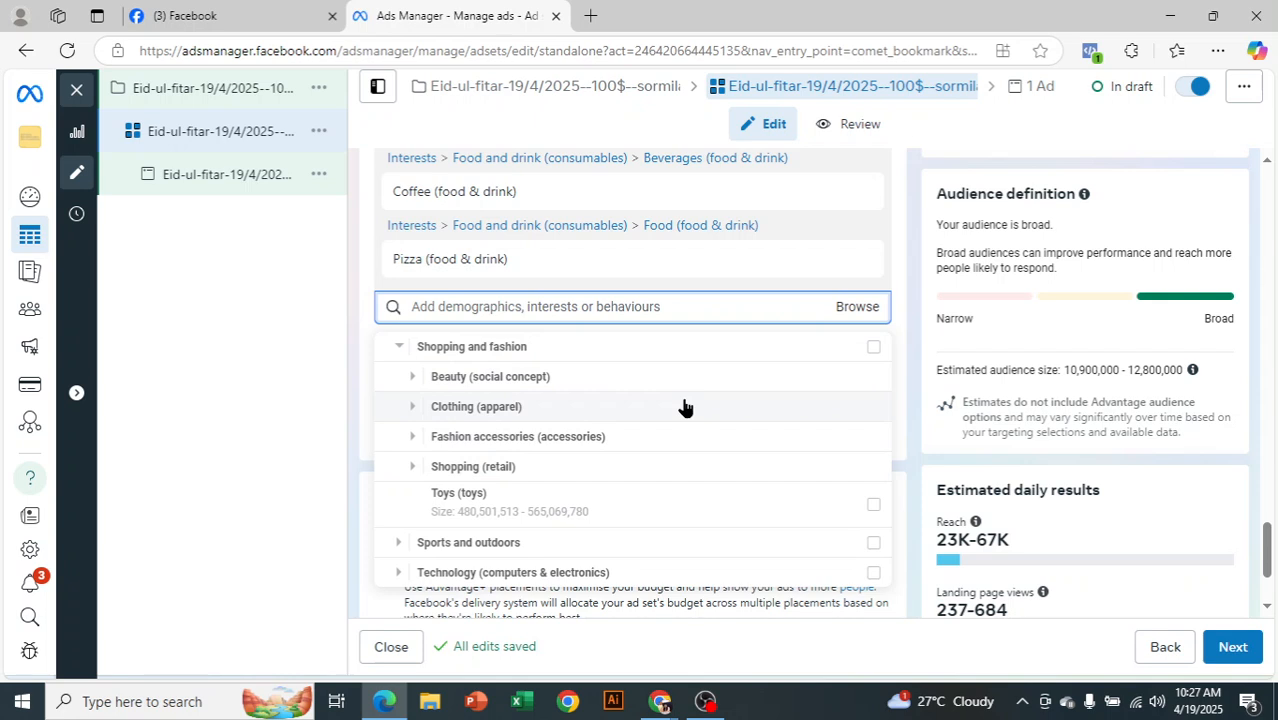
click(410, 407)
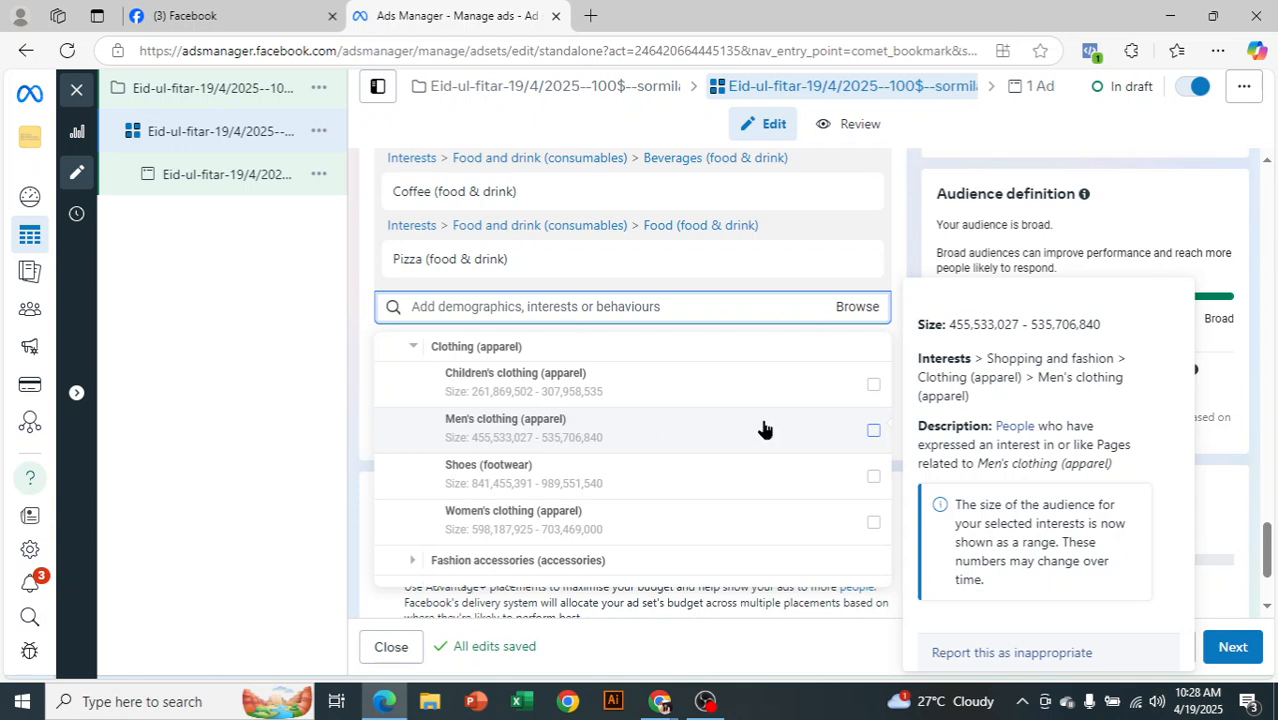
click(874, 429)
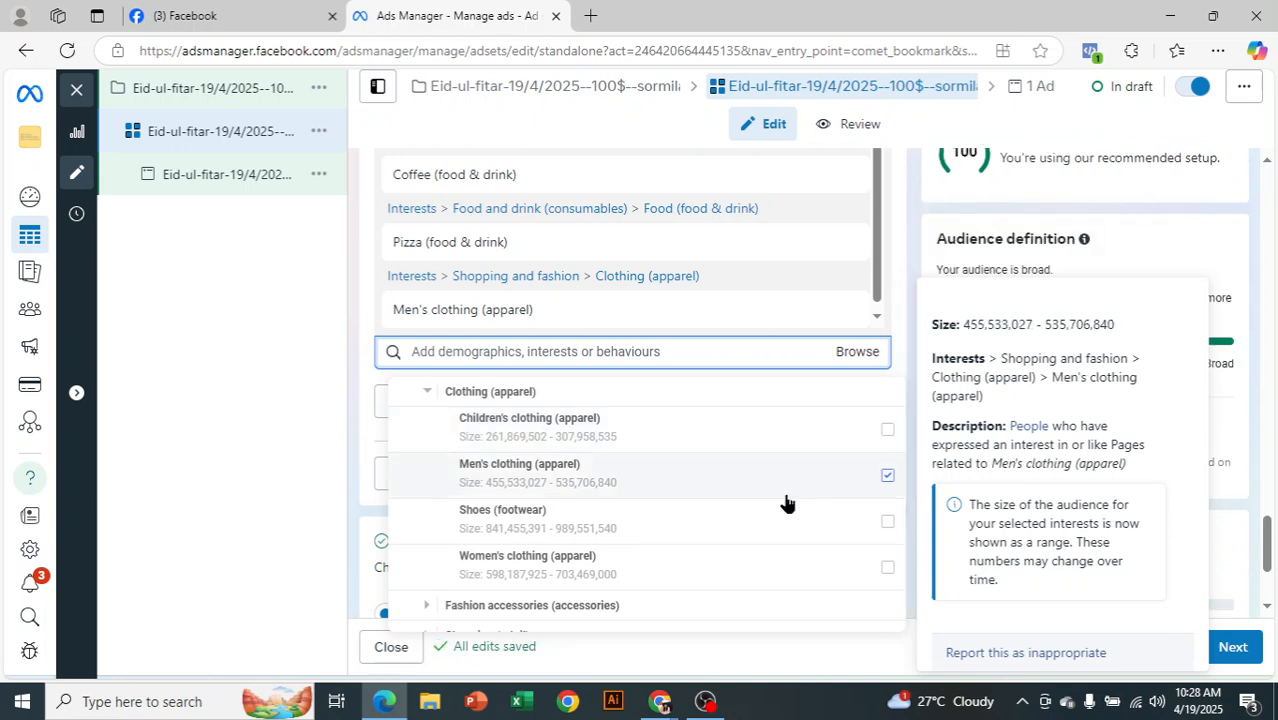
click(887, 522)
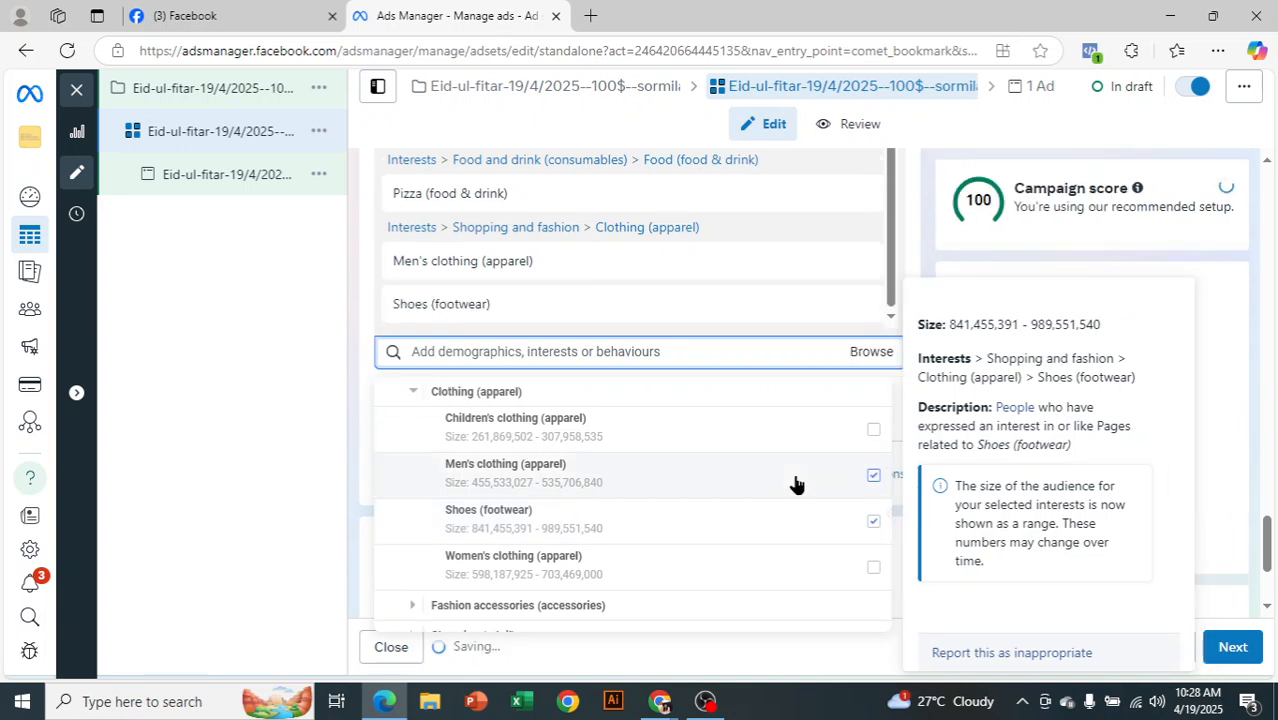
scroll(770, 500, down, 1)
scroll(705, 480, down, 1)
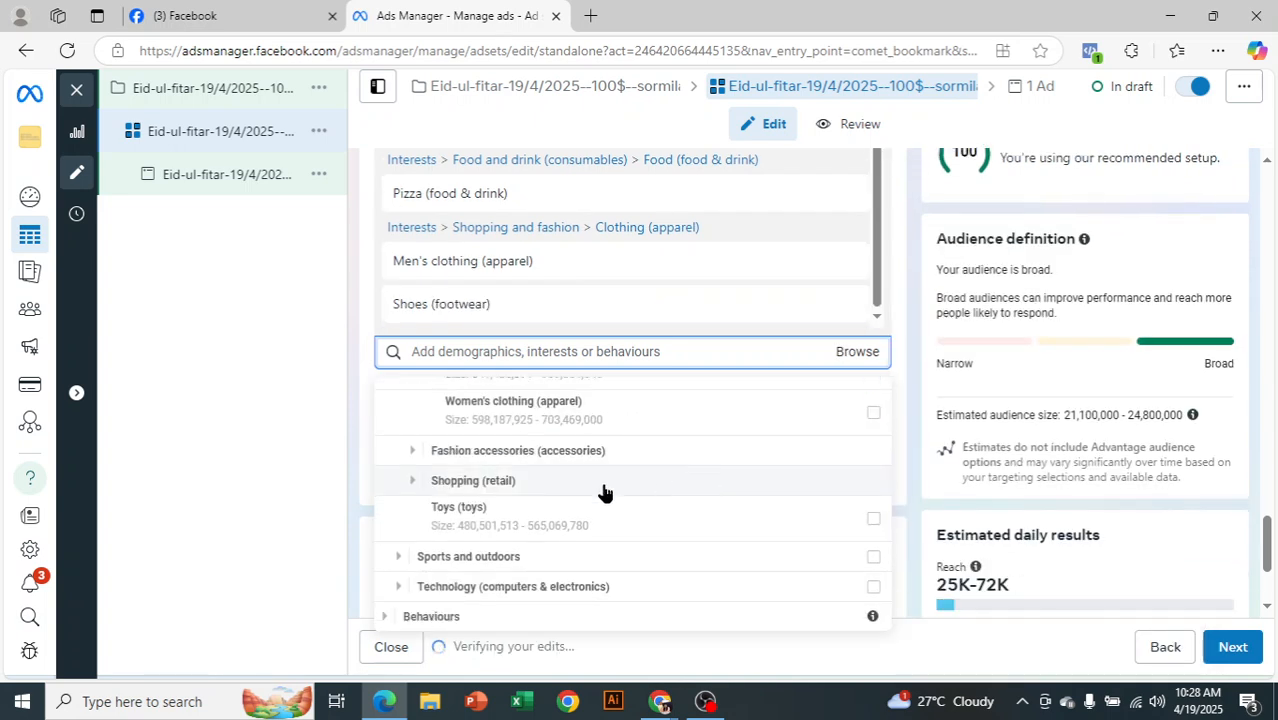
scroll(474, 515, up, 8)
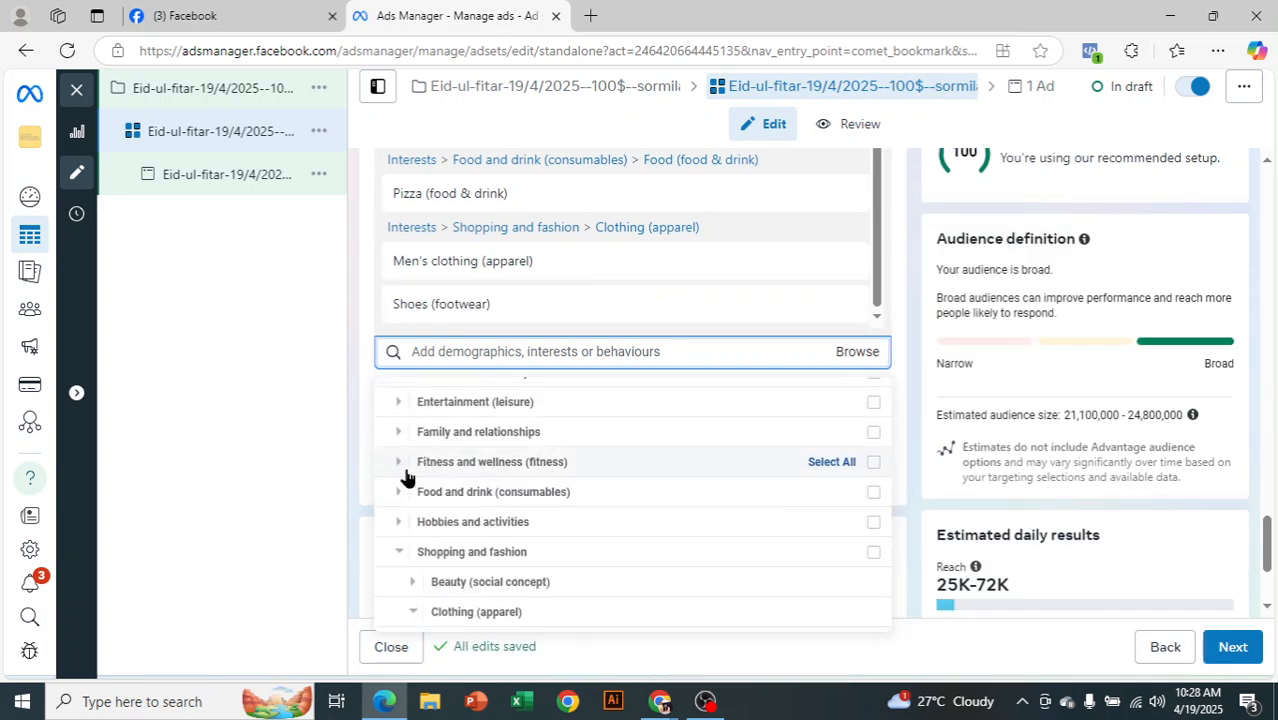
Add the Anniversary (within 61-90 days) behaviour to detailed targeting
click(386, 424)
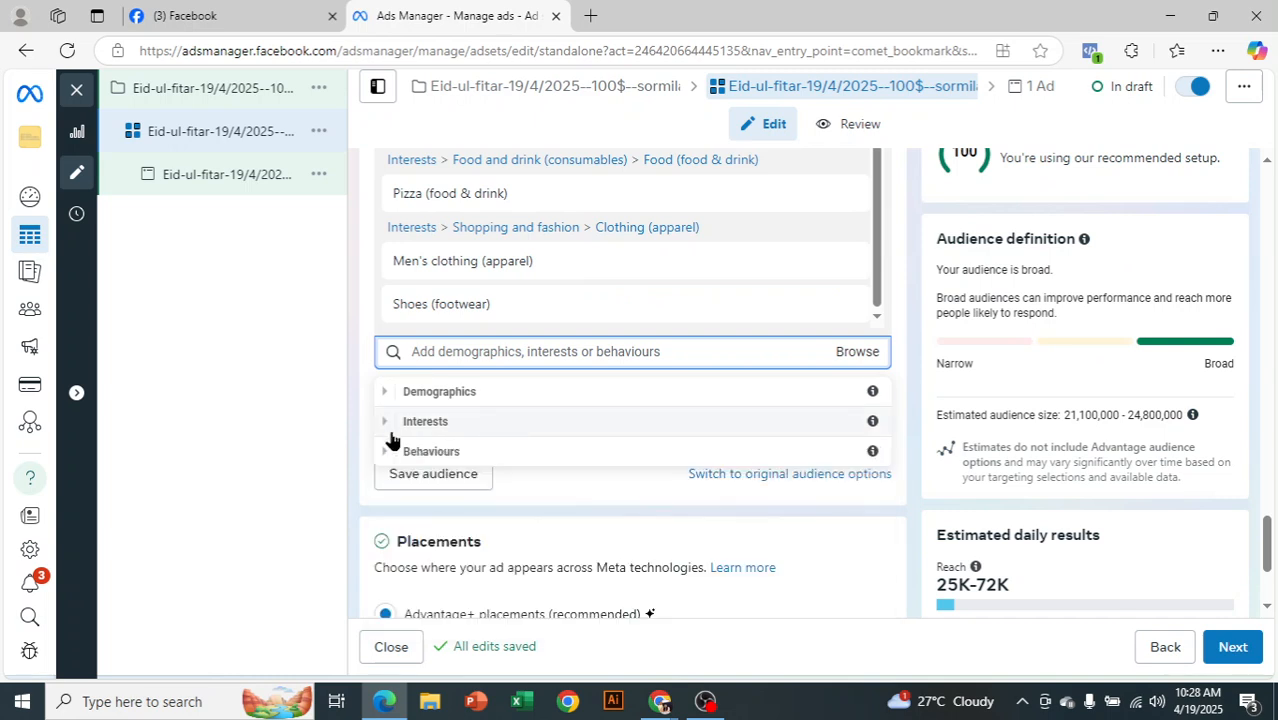
click(381, 455)
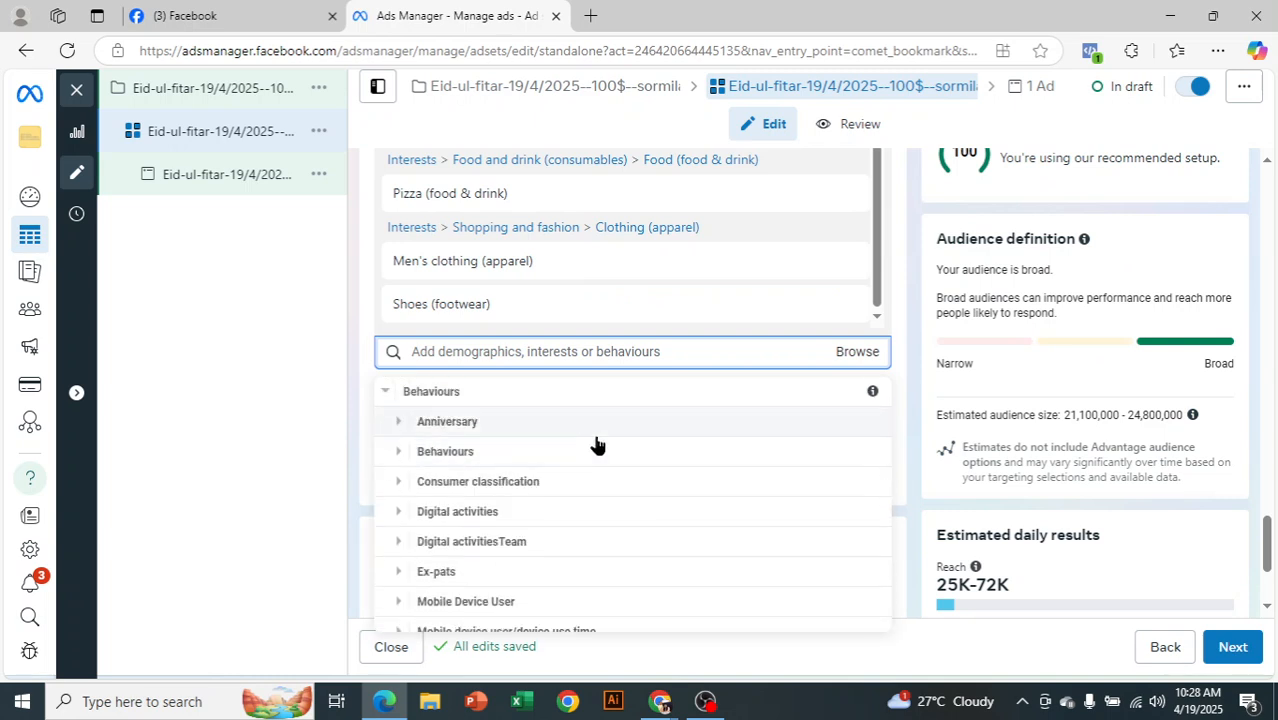
click(397, 423)
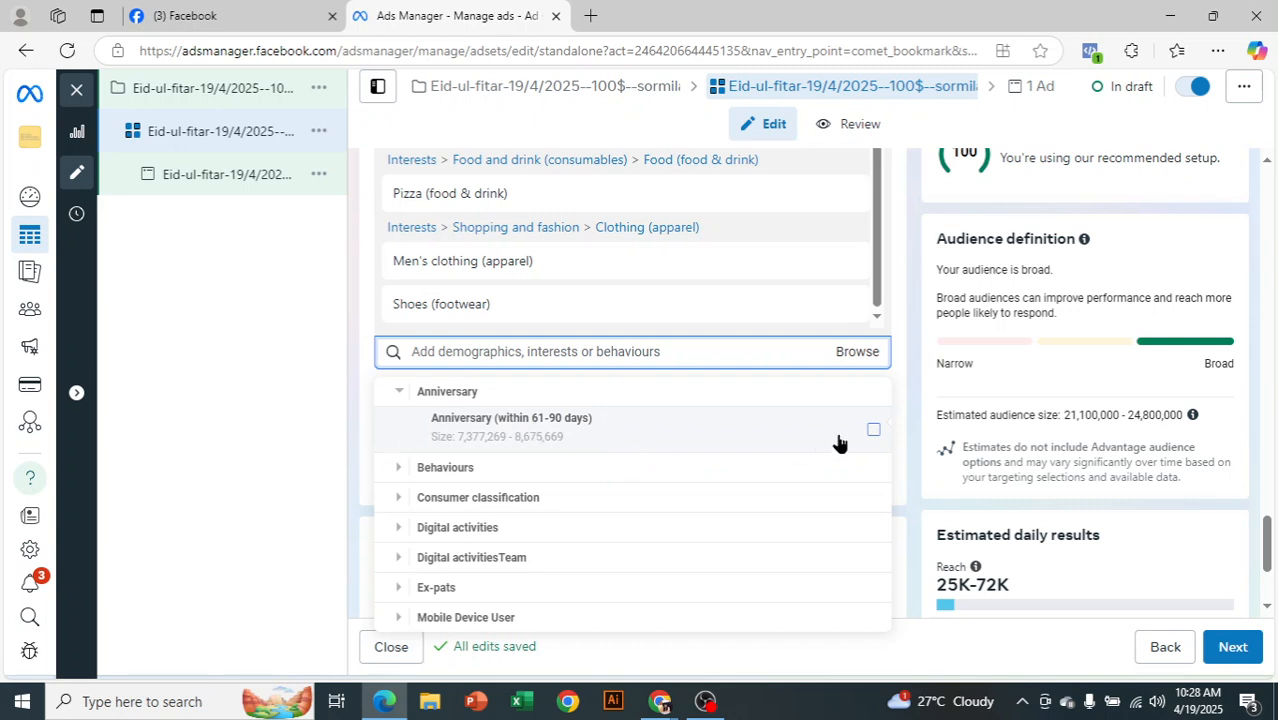
mouse_move(882, 432)
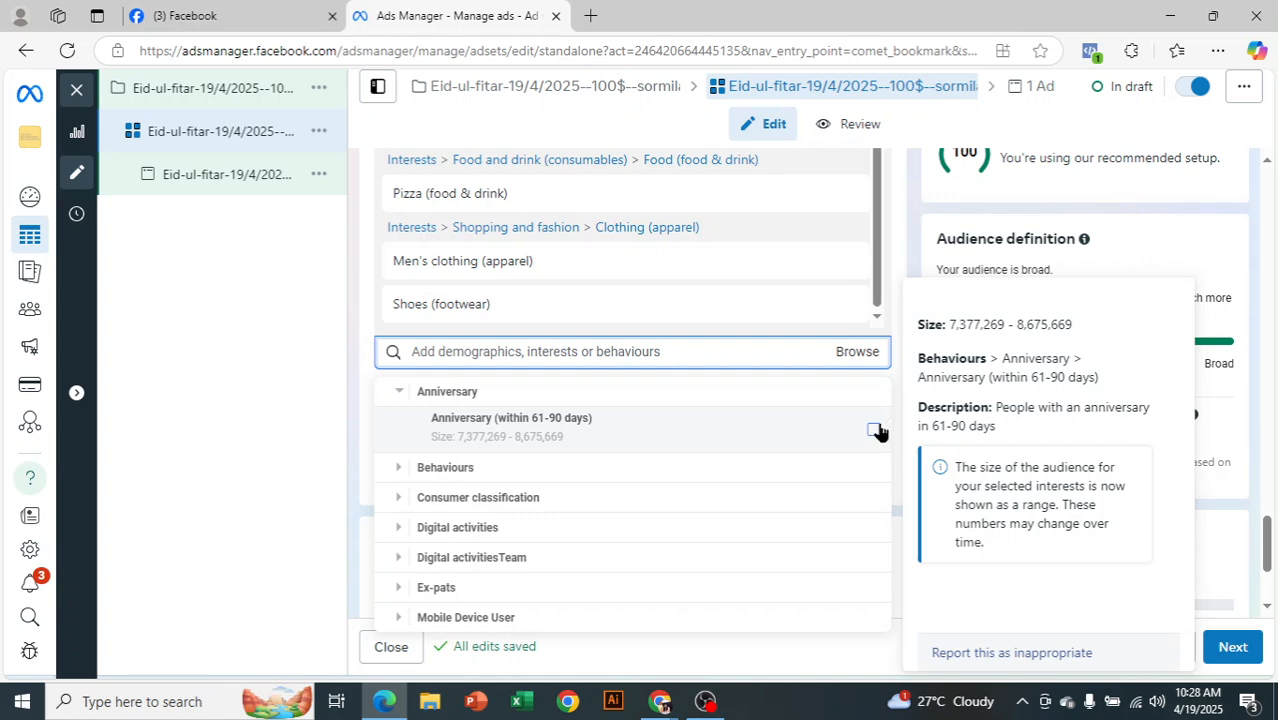
click(875, 430)
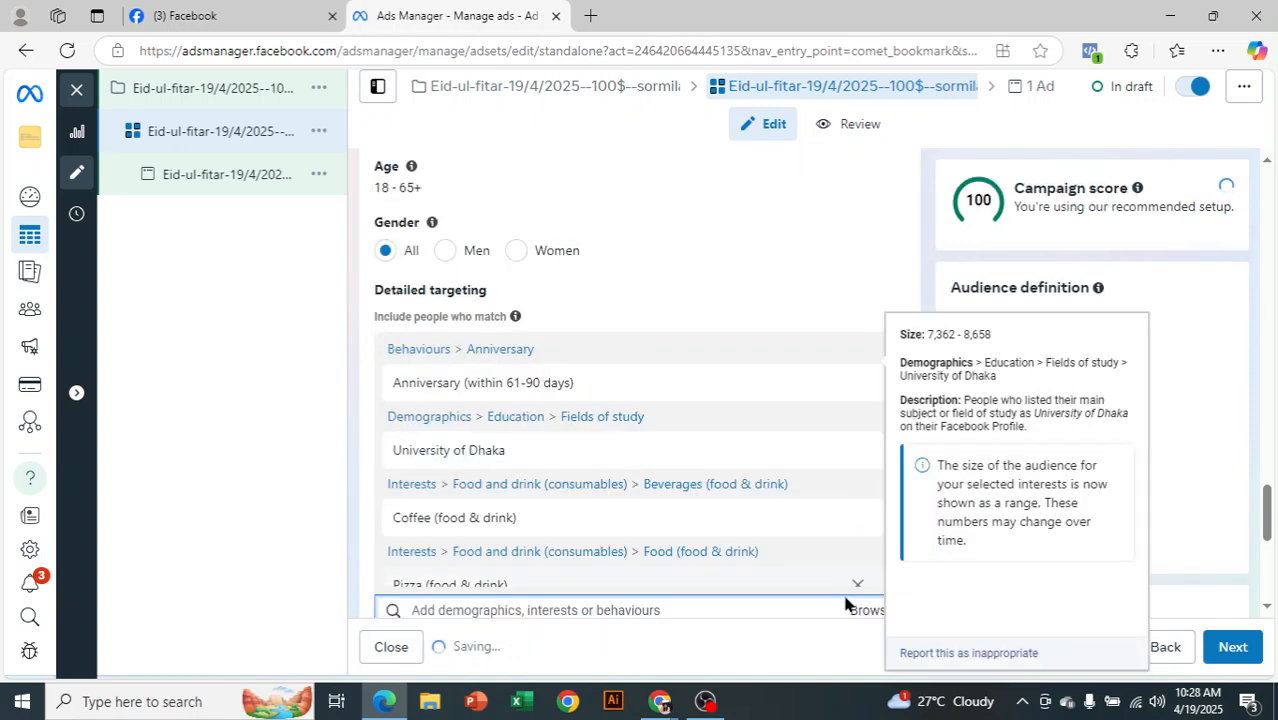
scroll(918, 328, down, 4)
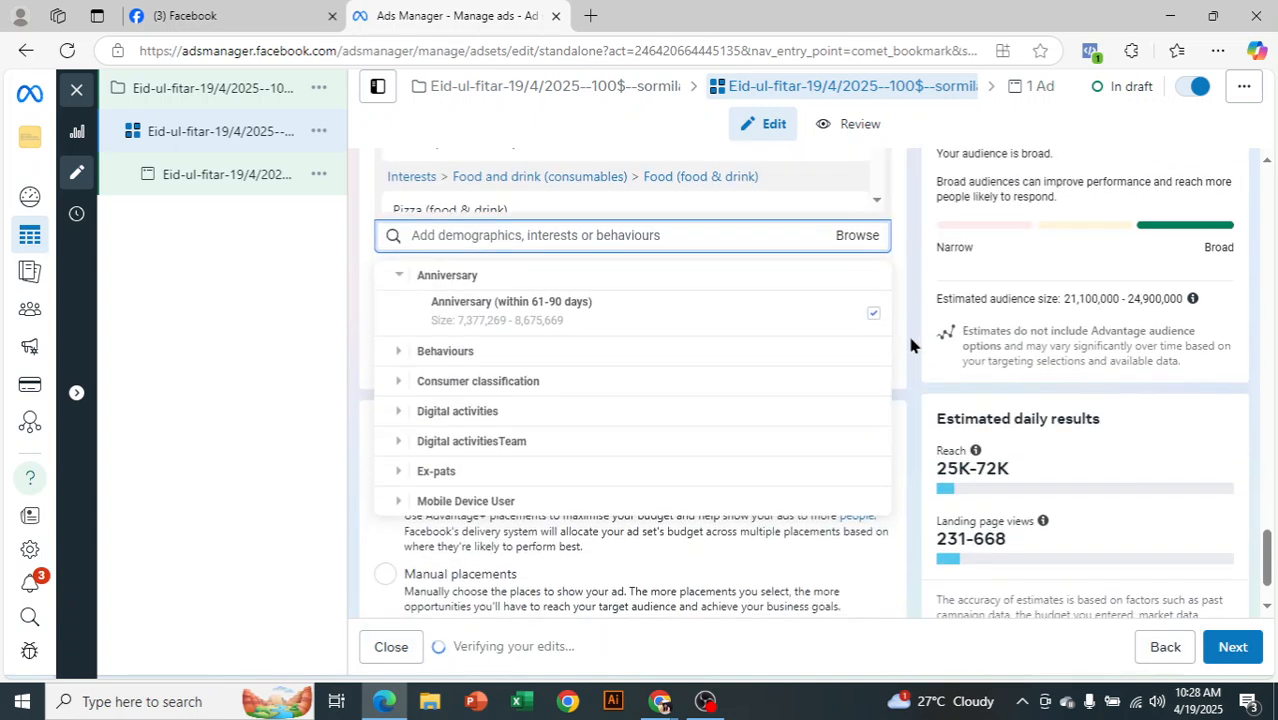
scroll(605, 480, up, 2)
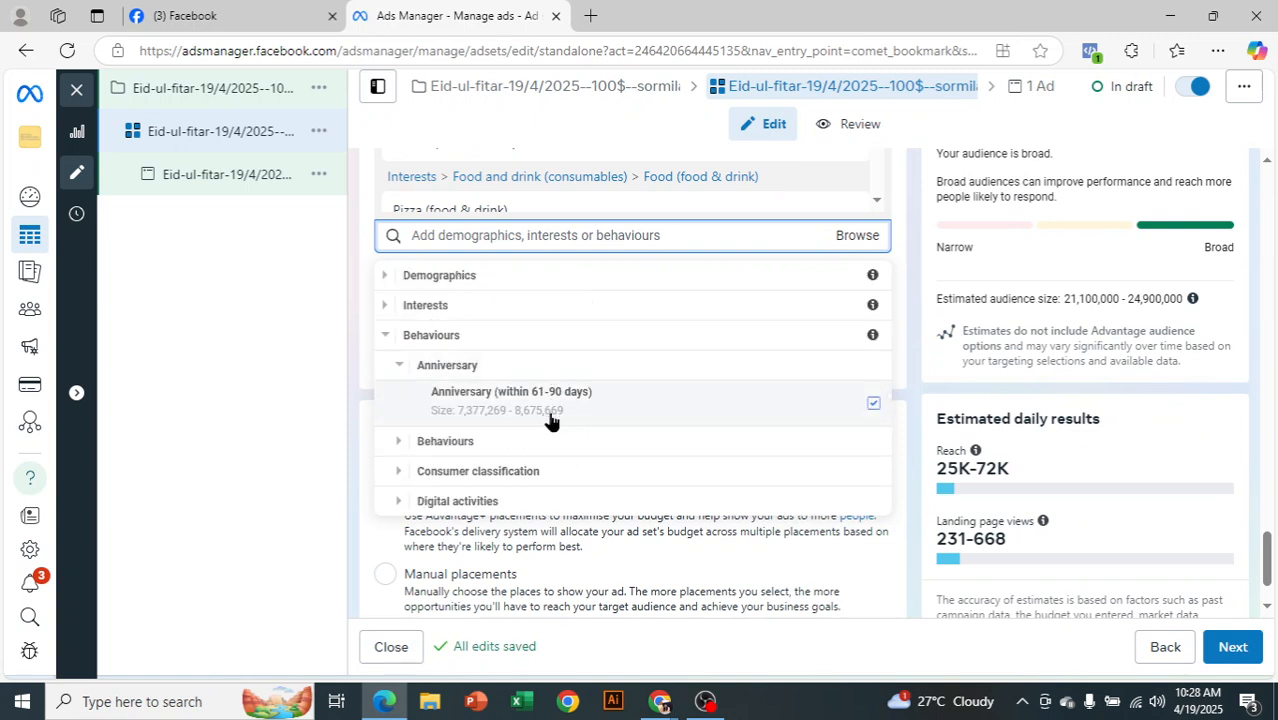
Add Engaged shoppers from Behaviours > Purchase behaviour to detailed targeting
click(400, 442)
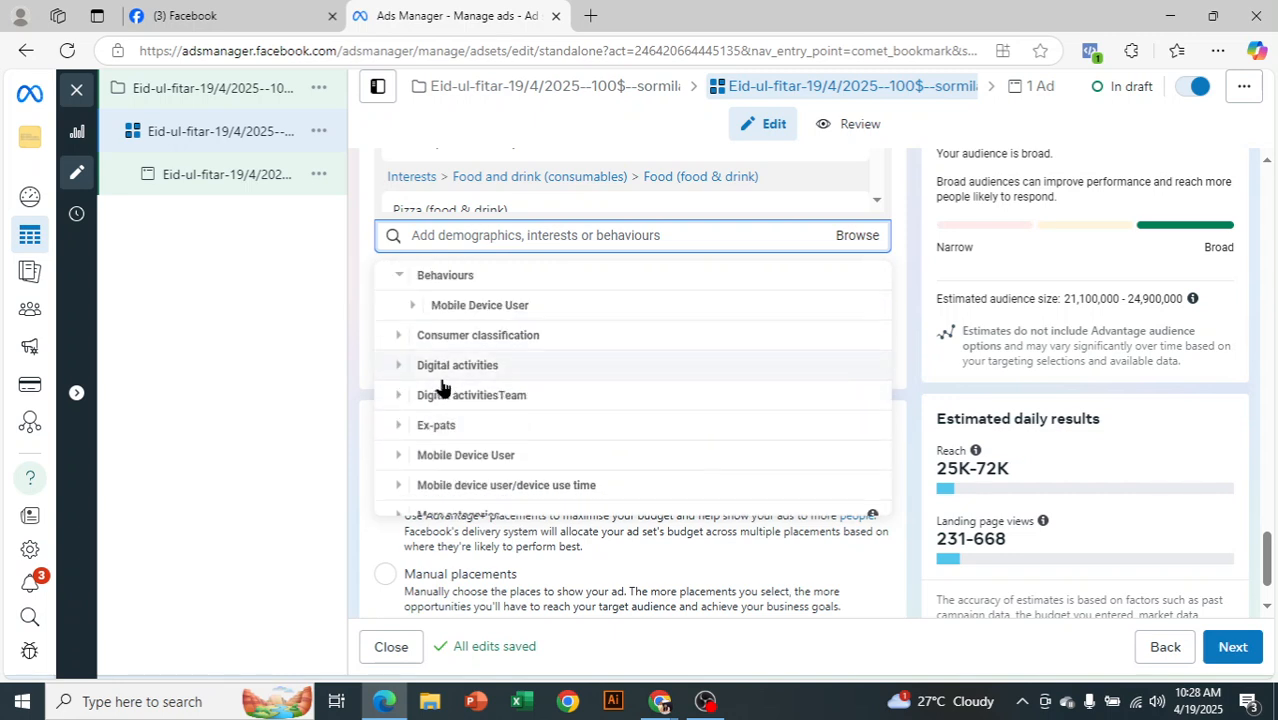
scroll(543, 368, down, 1)
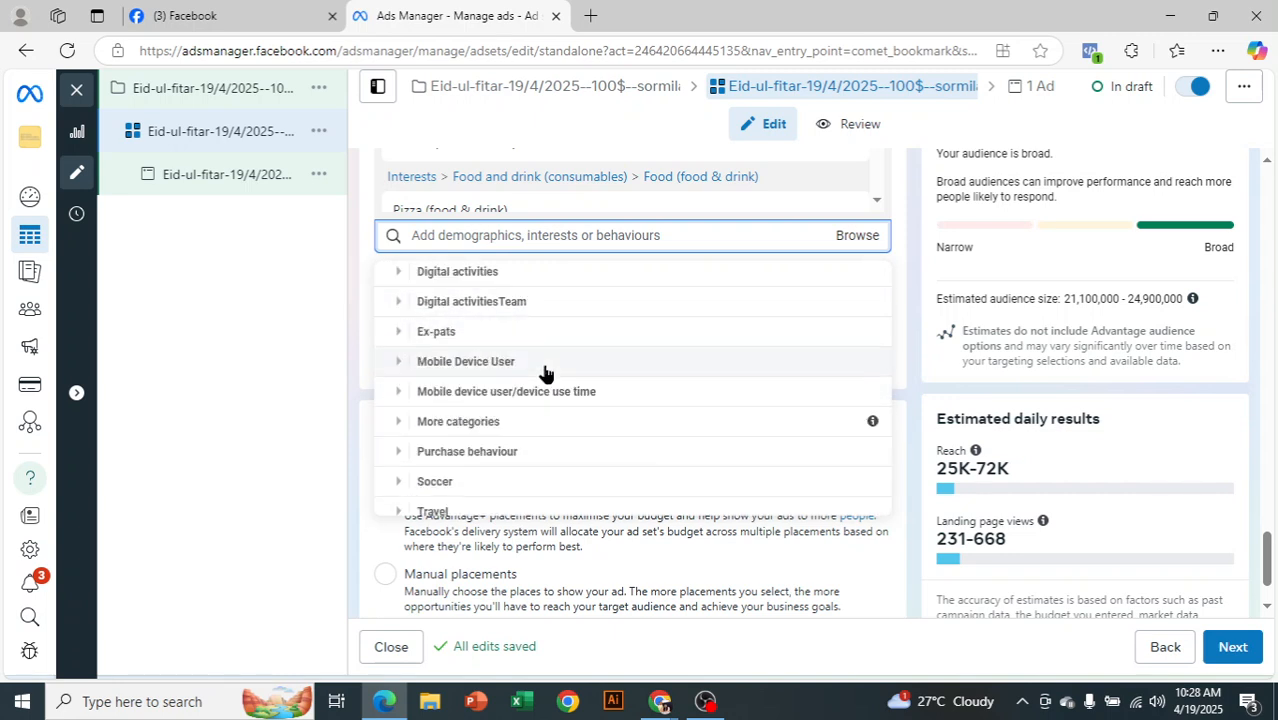
click(400, 442)
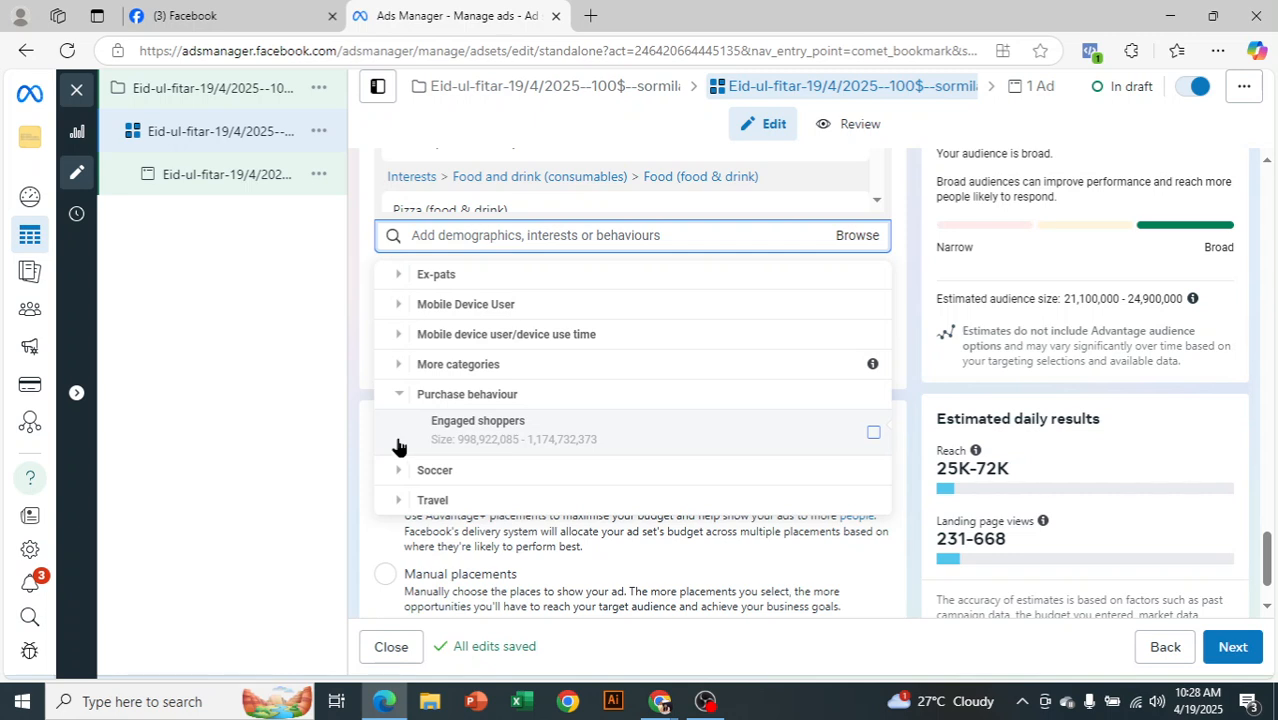
click(873, 436)
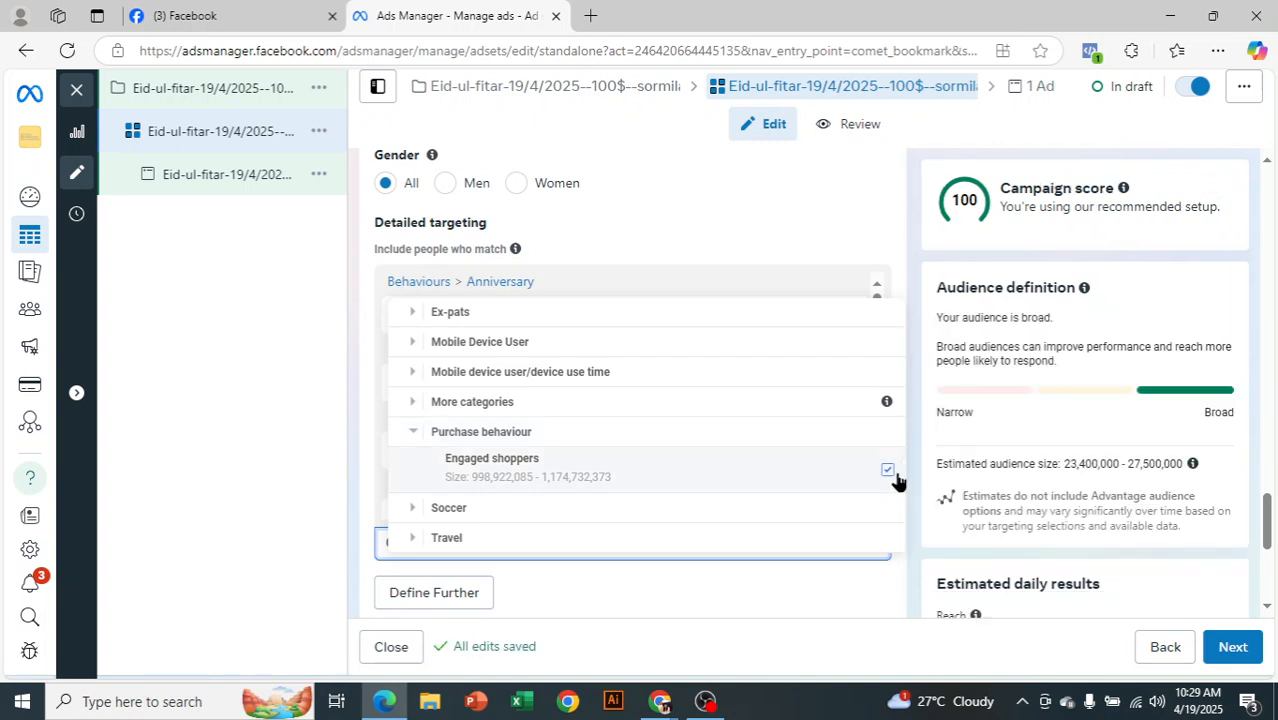
mouse_move(897, 481)
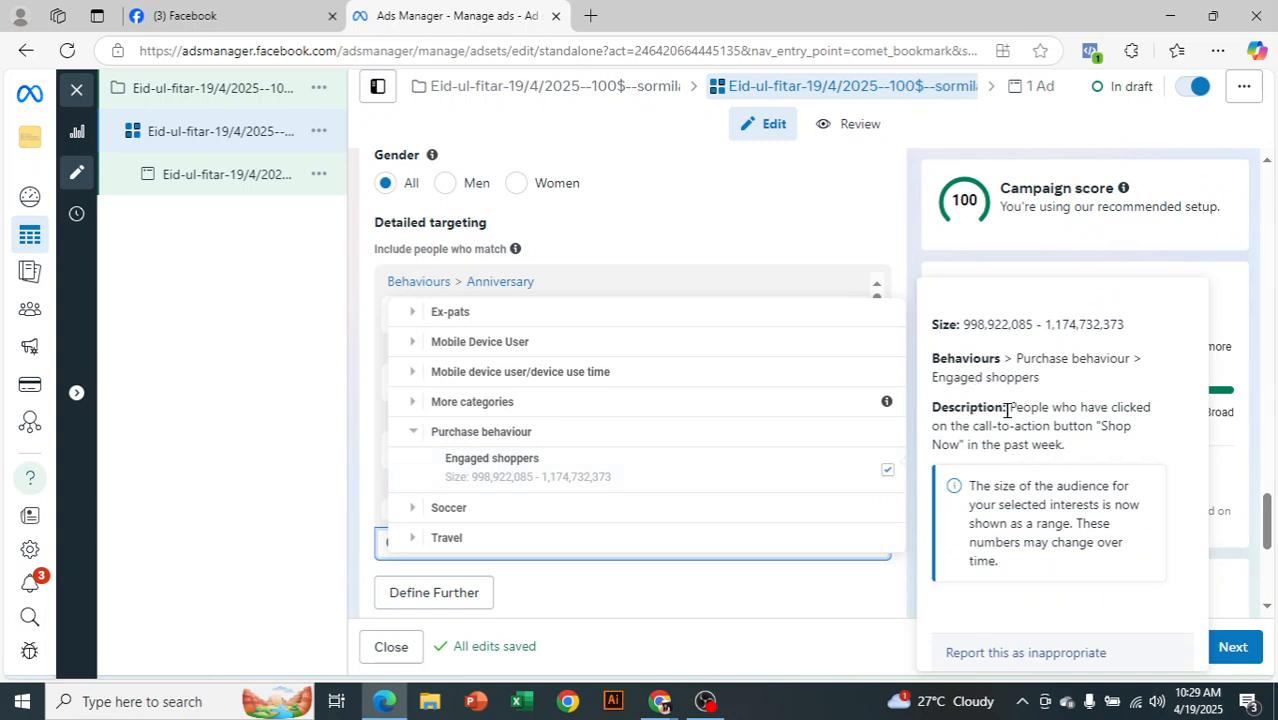
Read the Engaged shoppers description, then close the targeting category list
drag(1093, 426, 1098, 445)
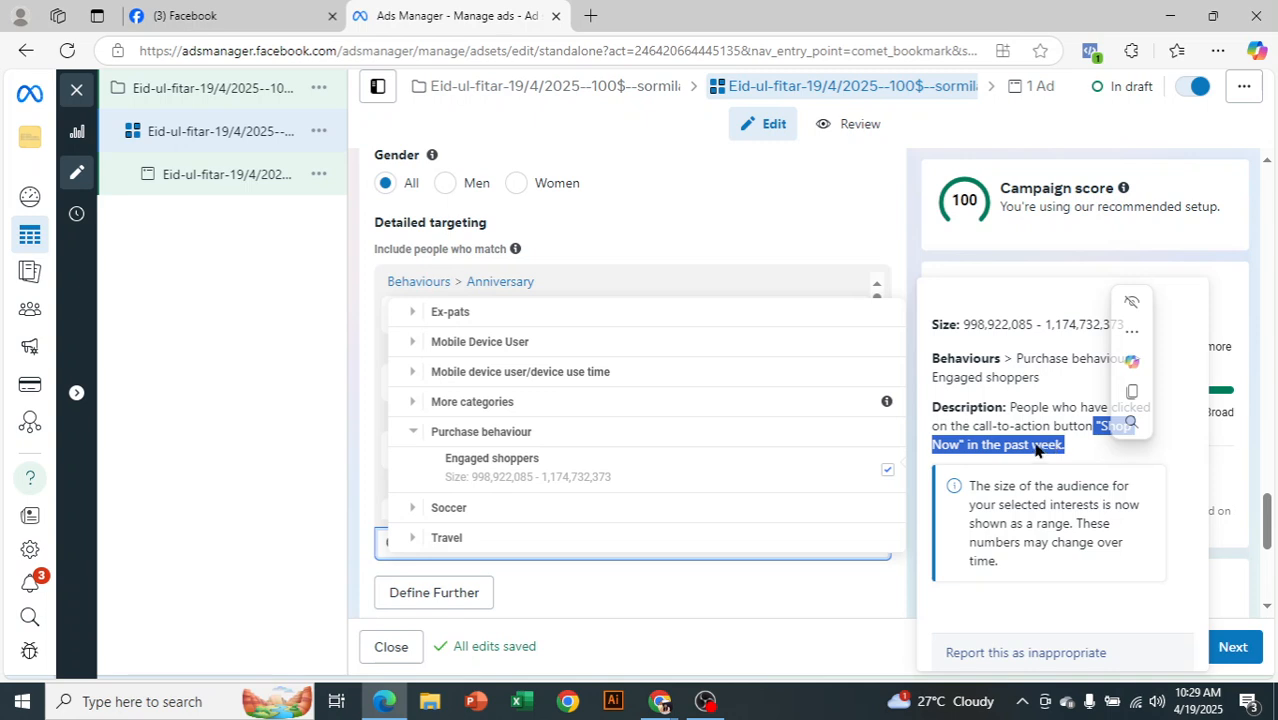
click(1040, 418)
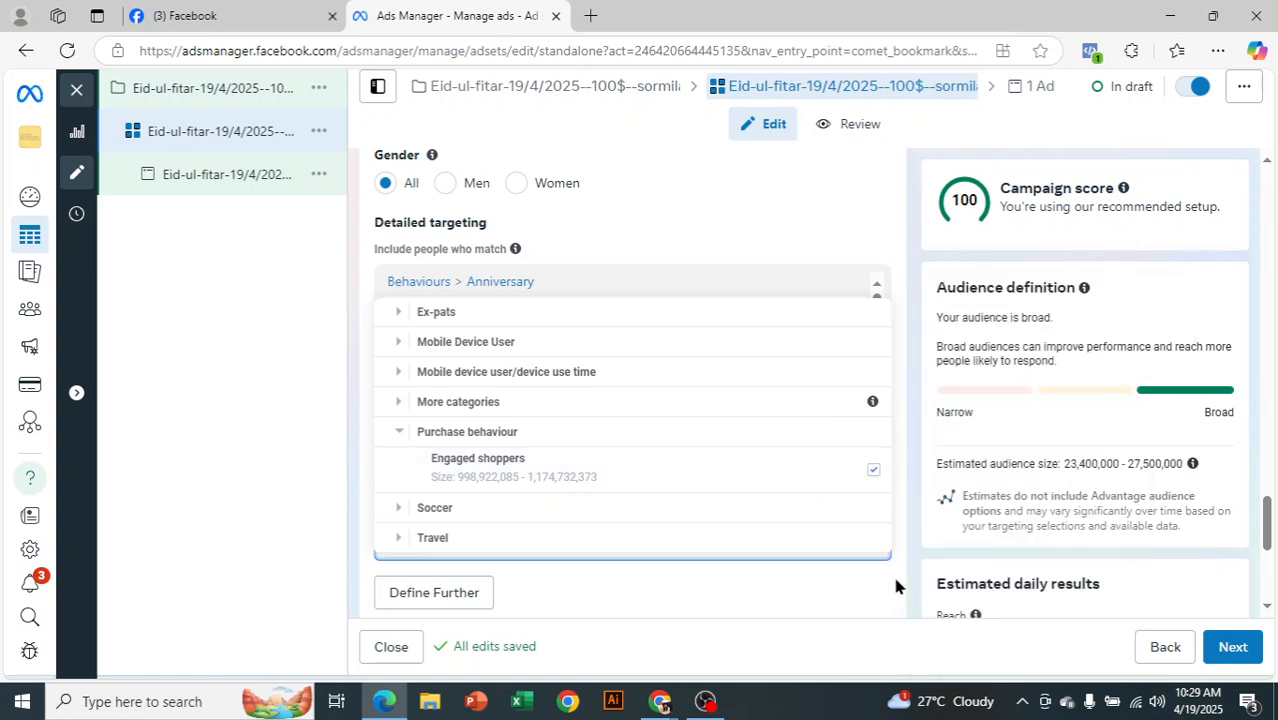
mouse_move(877, 470)
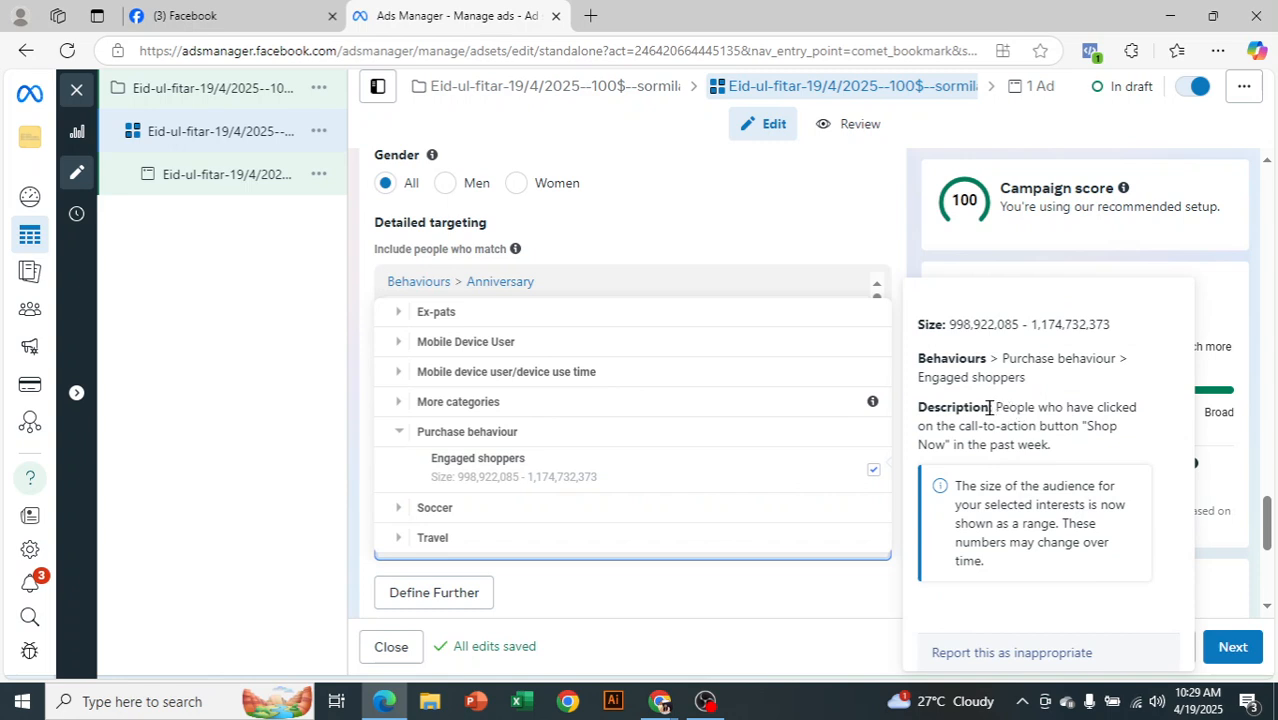
drag(994, 407, 1051, 435)
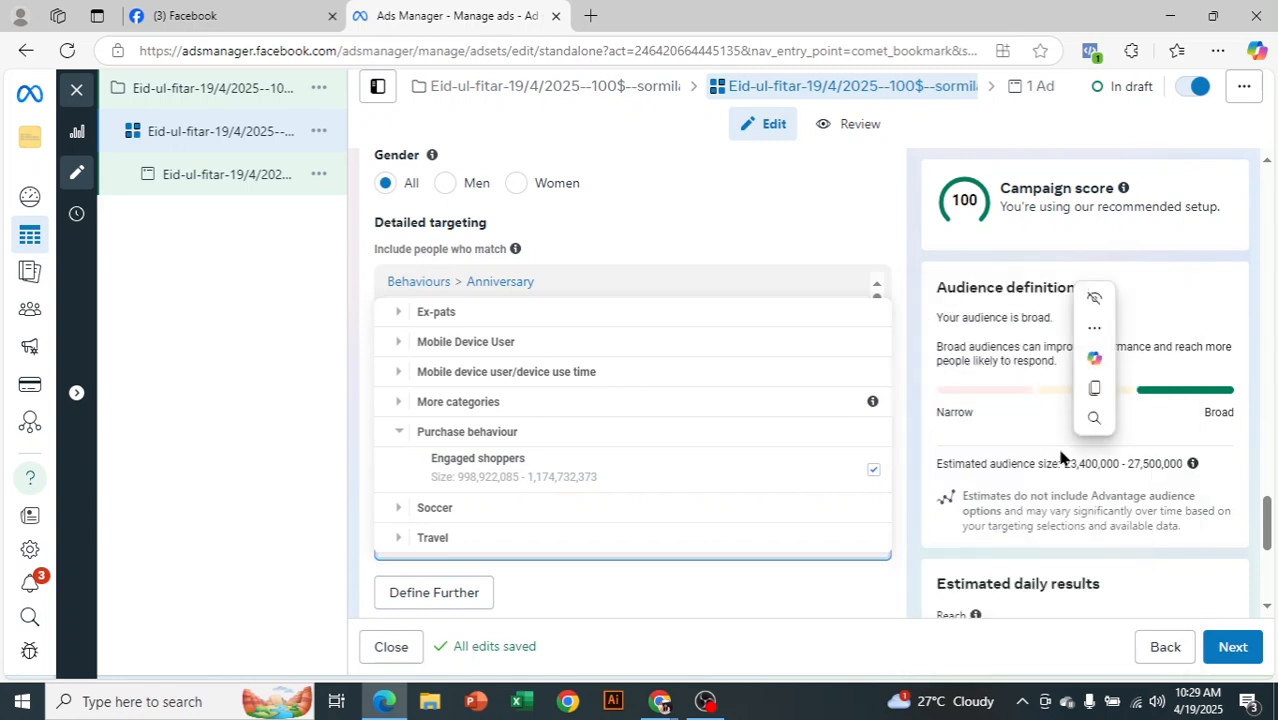
click(1061, 455)
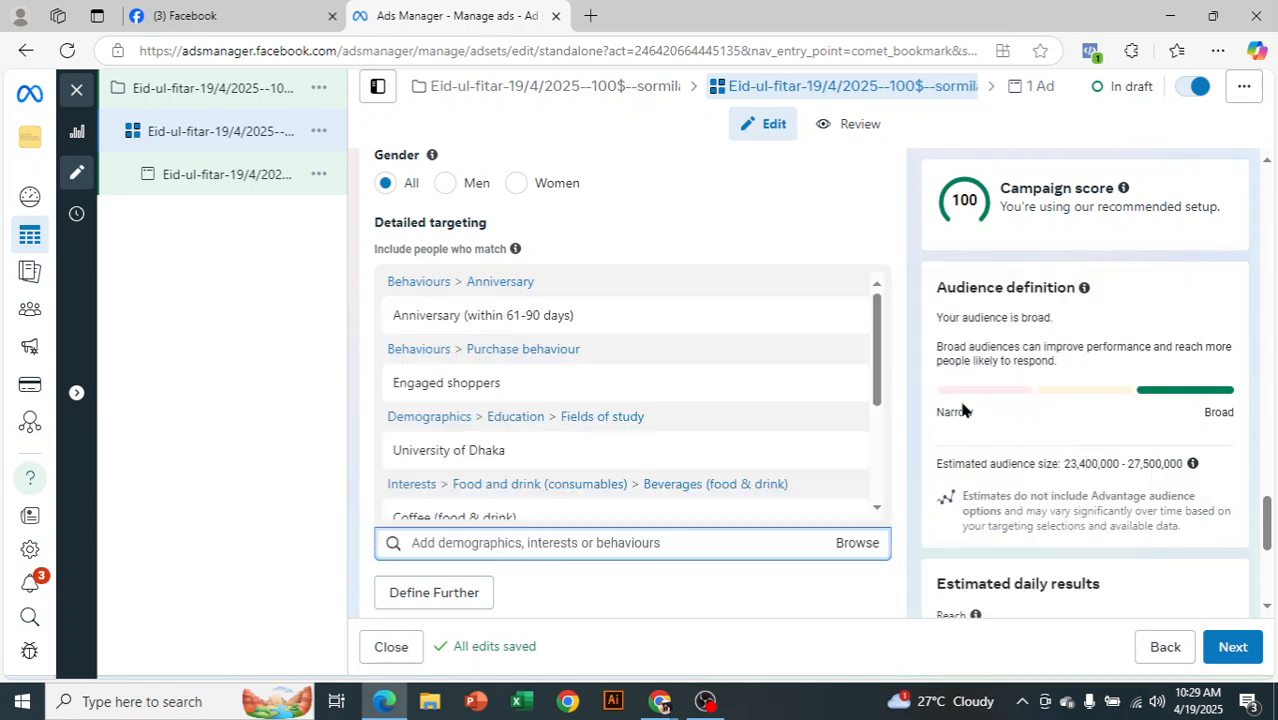
Remove Anniversary, Engaged shoppers, University of Dhaka, Coffee, Pizza and Men's clothing from targeting
scroll(870, 360, down, 1)
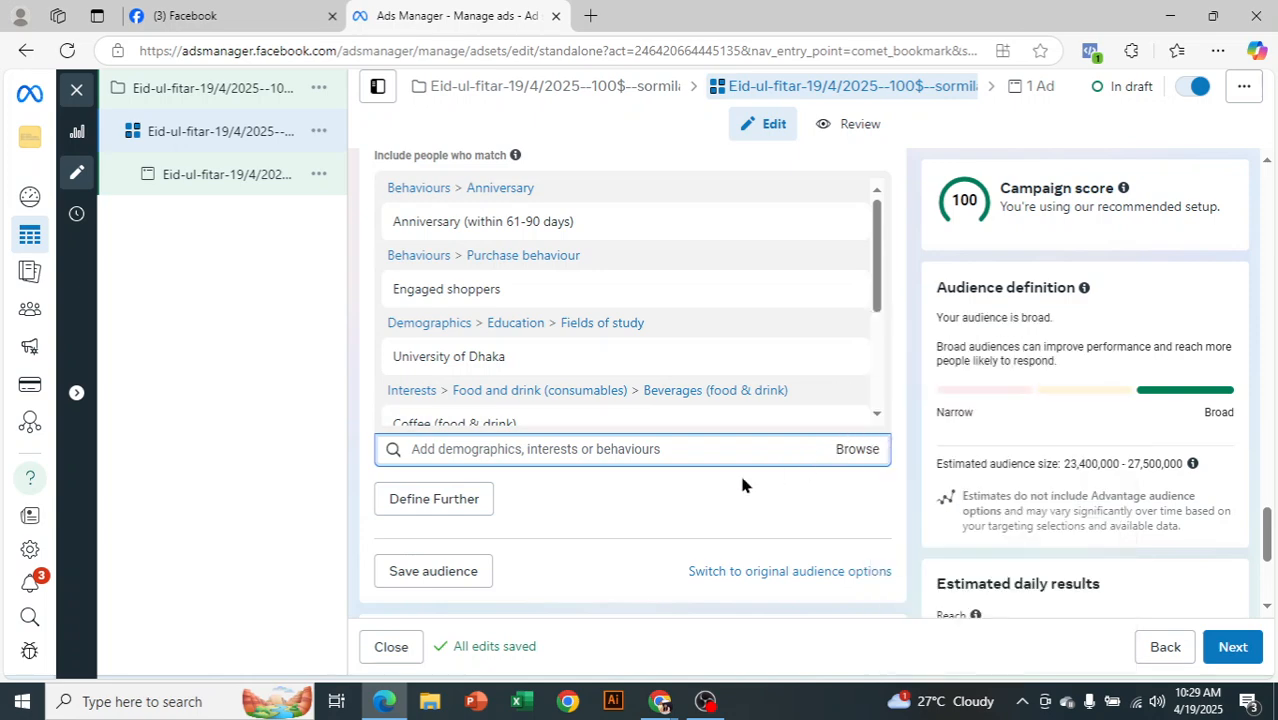
mouse_move(819, 224)
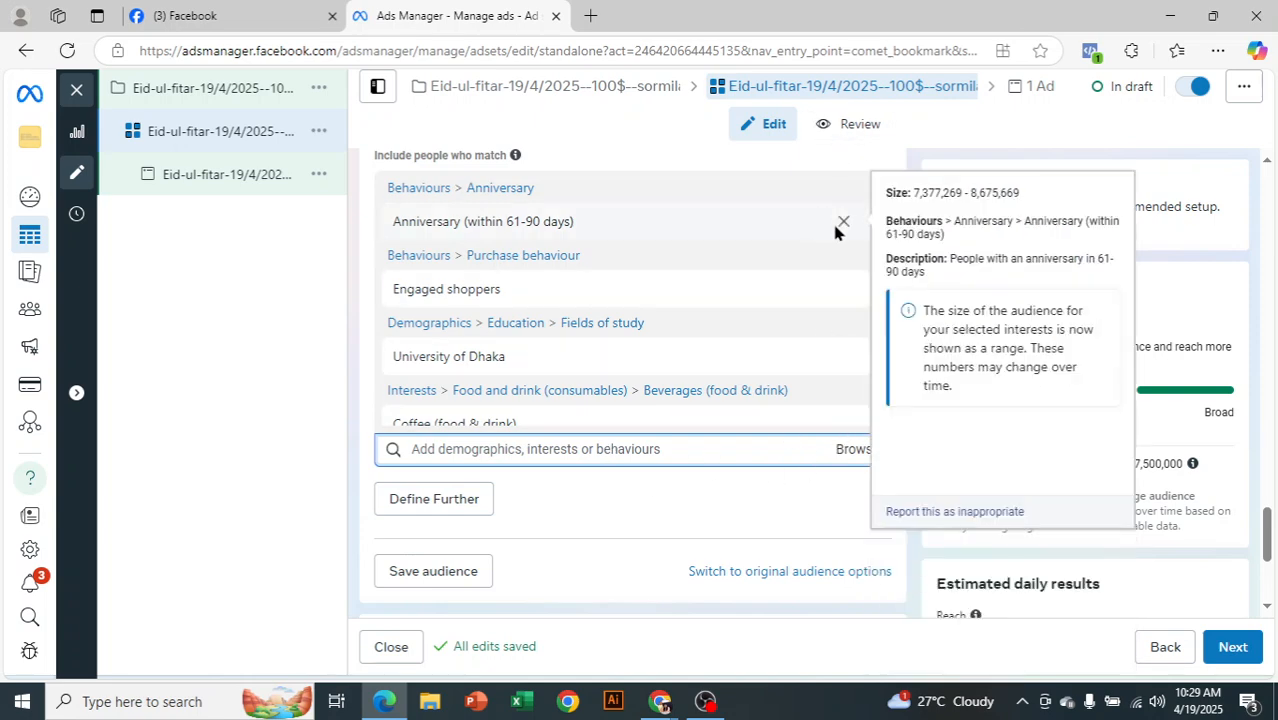
click(843, 222)
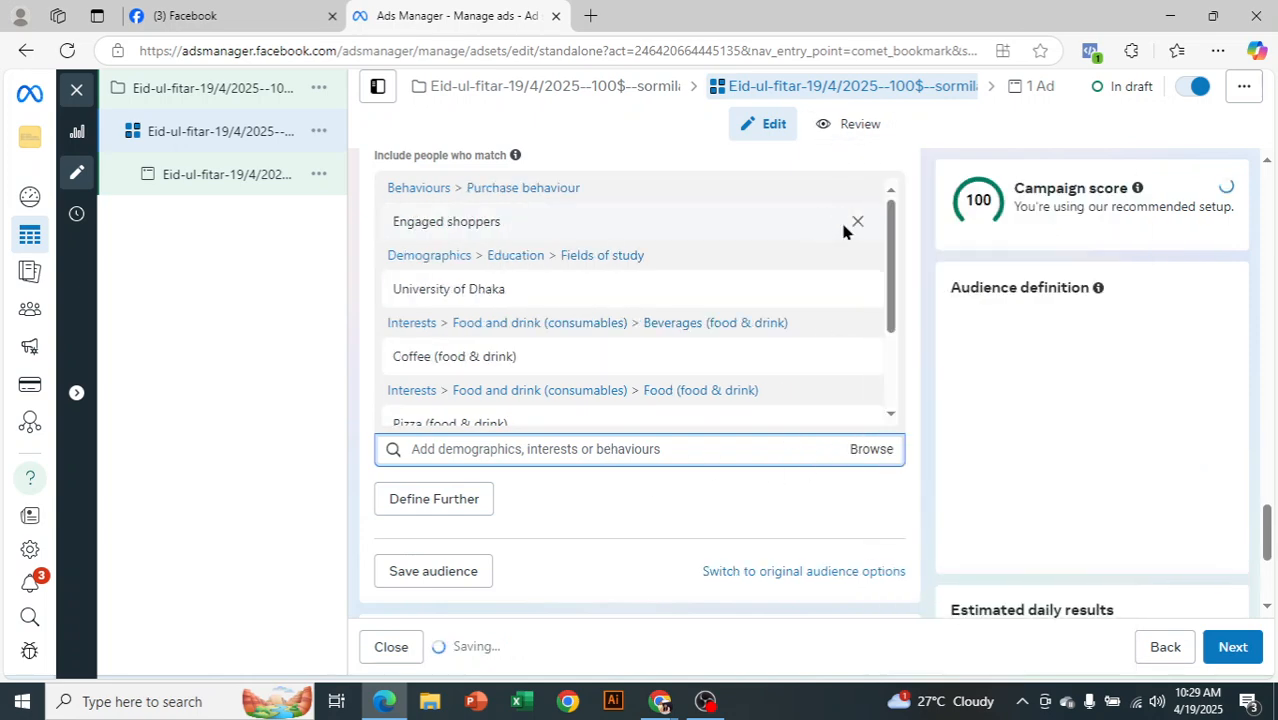
mouse_move(848, 226)
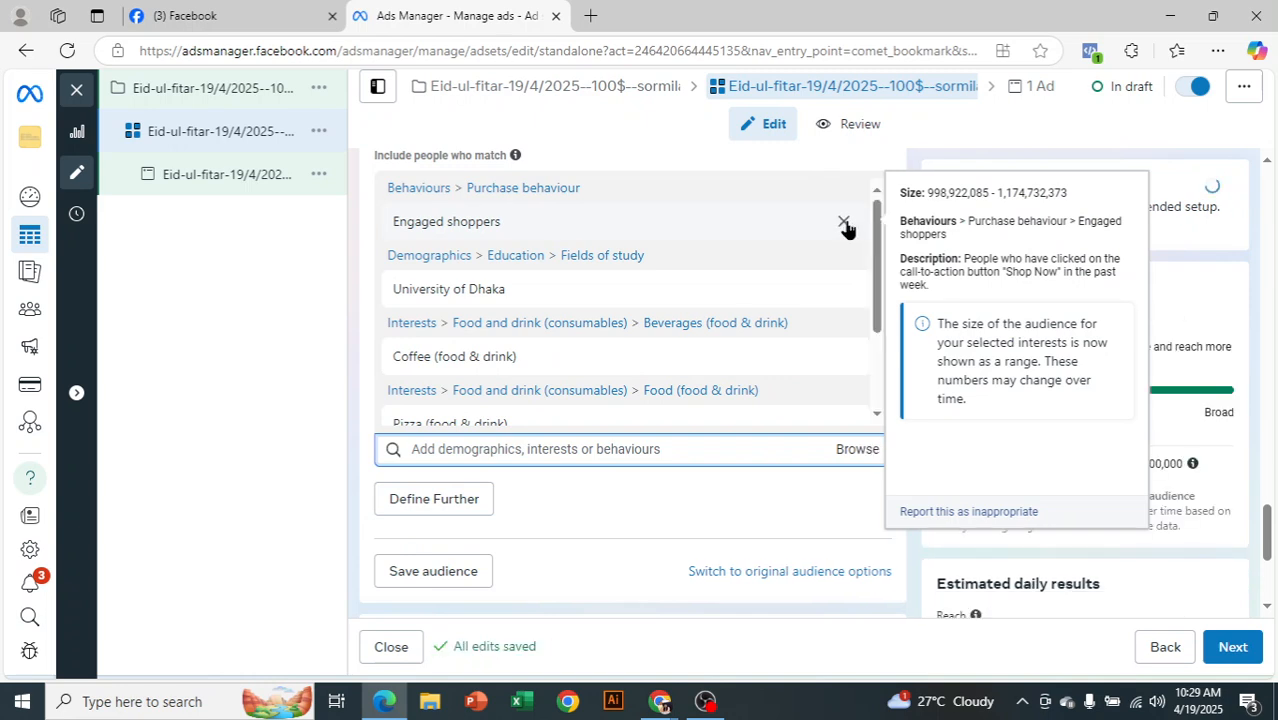
click(844, 223)
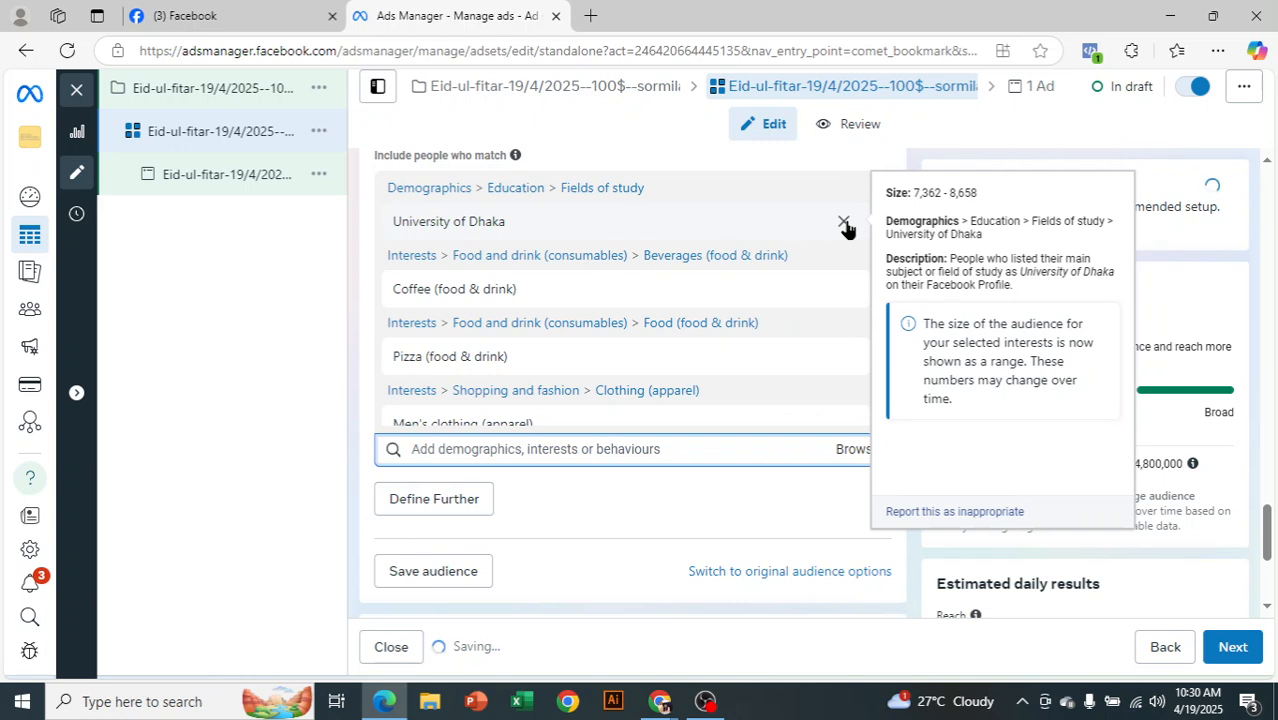
double_click(844, 221)
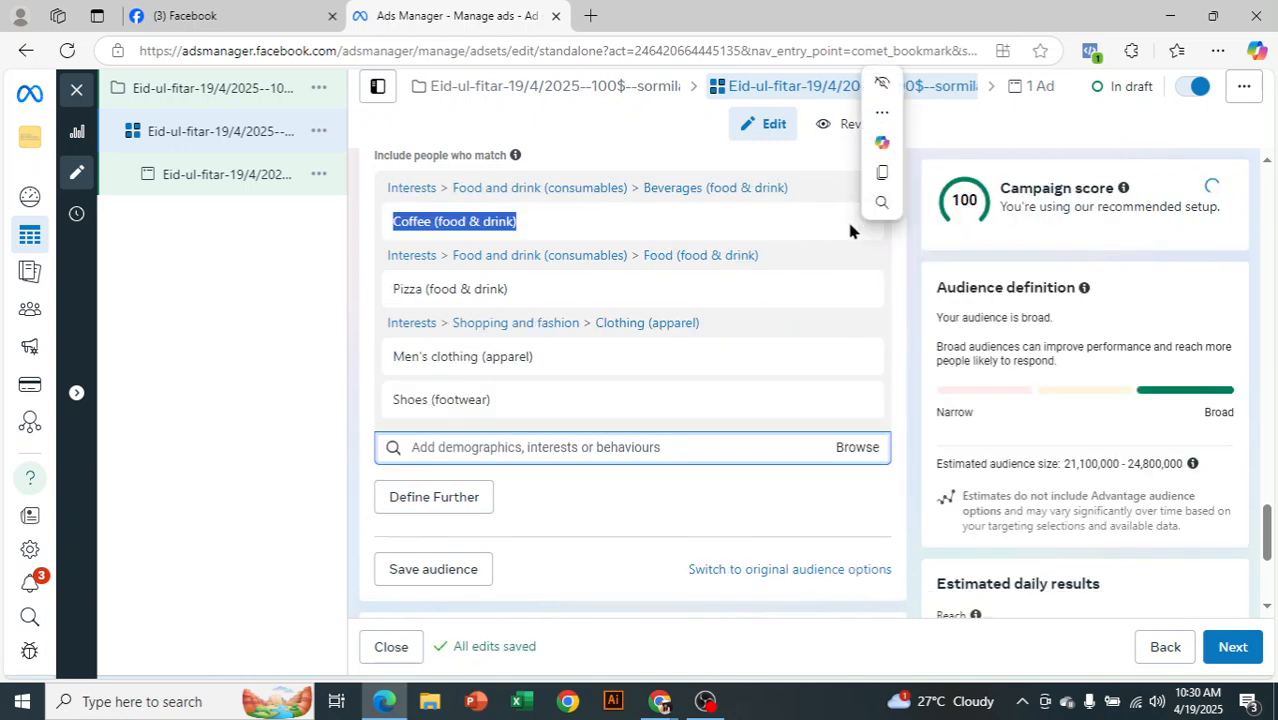
scroll(933, 347, up, 1)
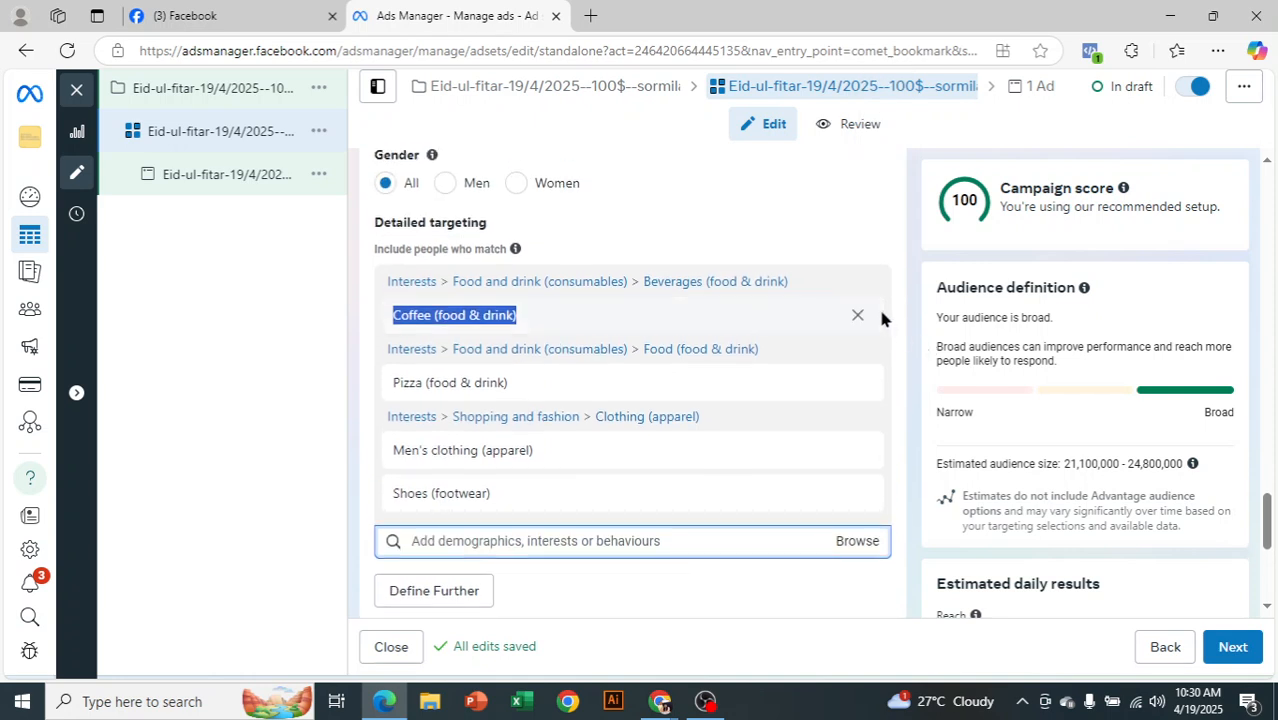
click(857, 317)
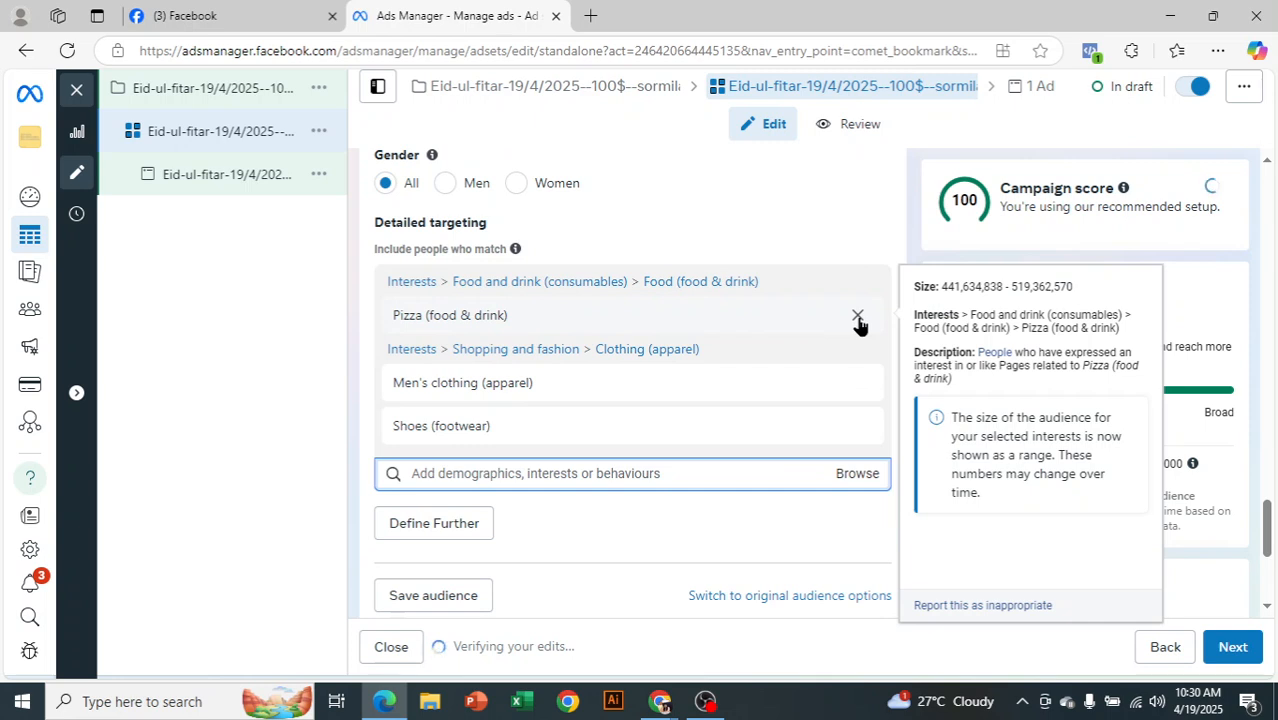
click(858, 318)
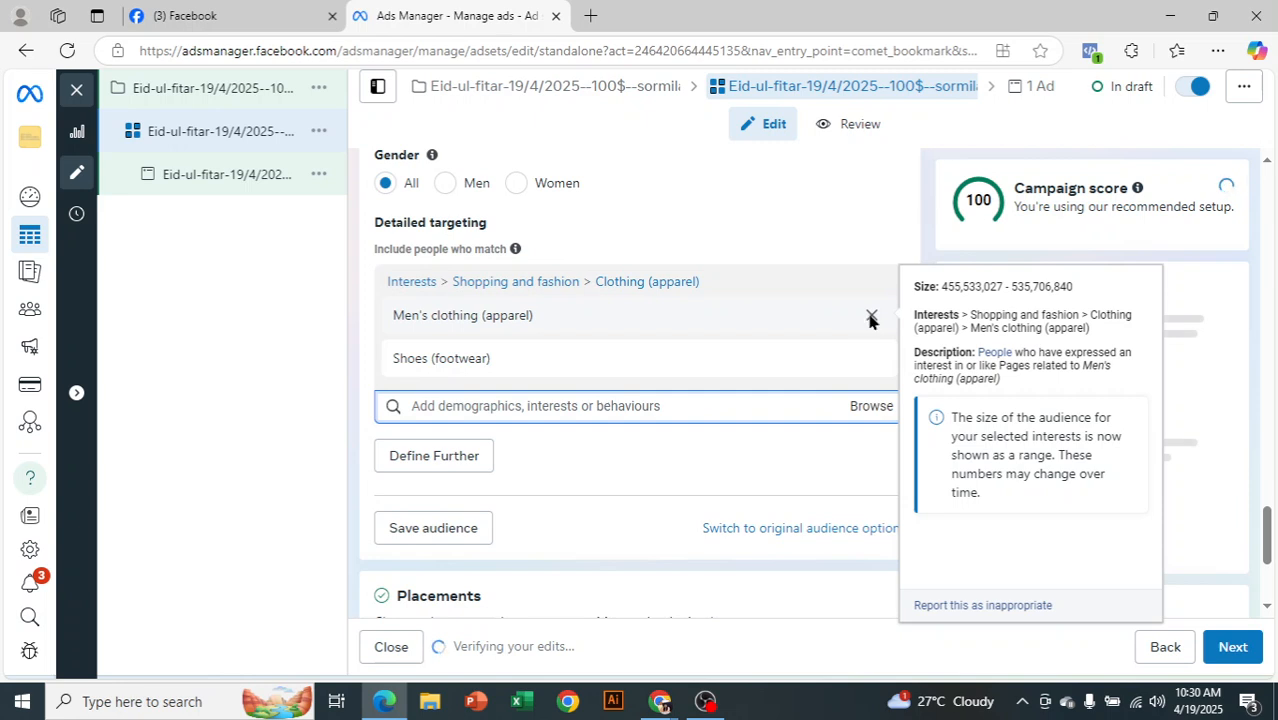
click(870, 318)
mouse_move(853, 320)
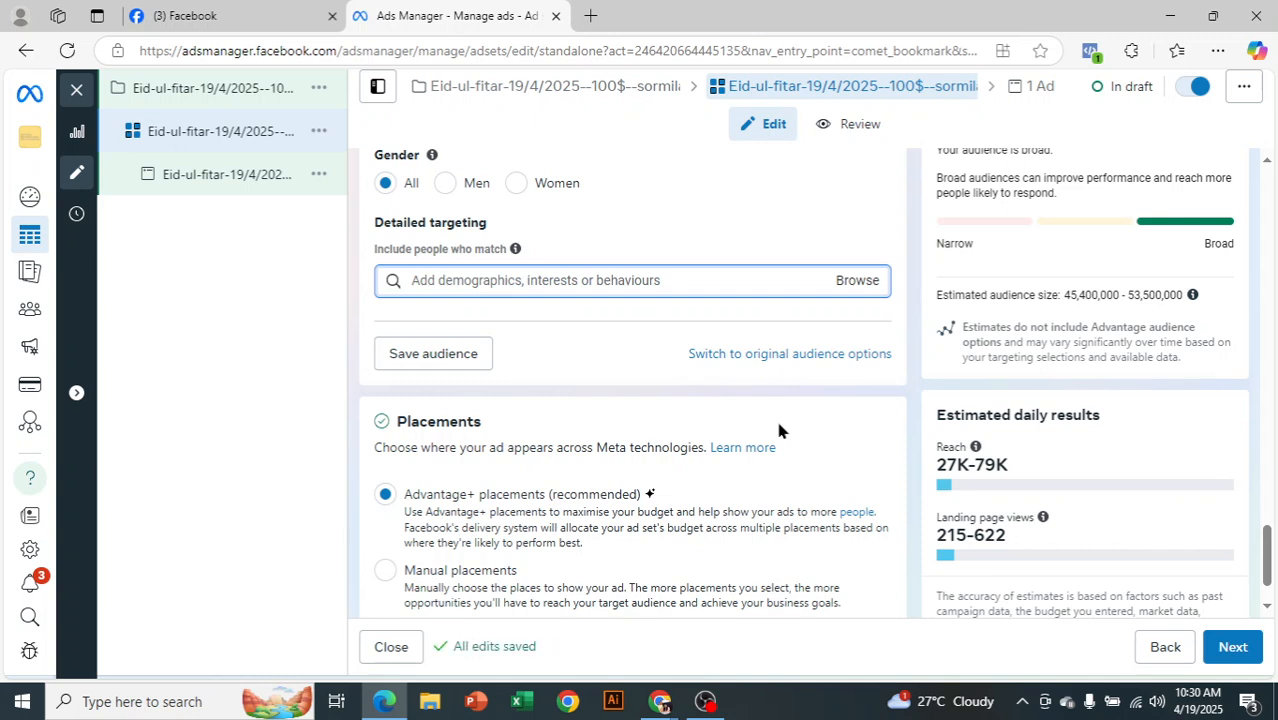
Search 'bag' and add Bag (accessories) as a targeted interest
scroll(618, 327, up, 1)
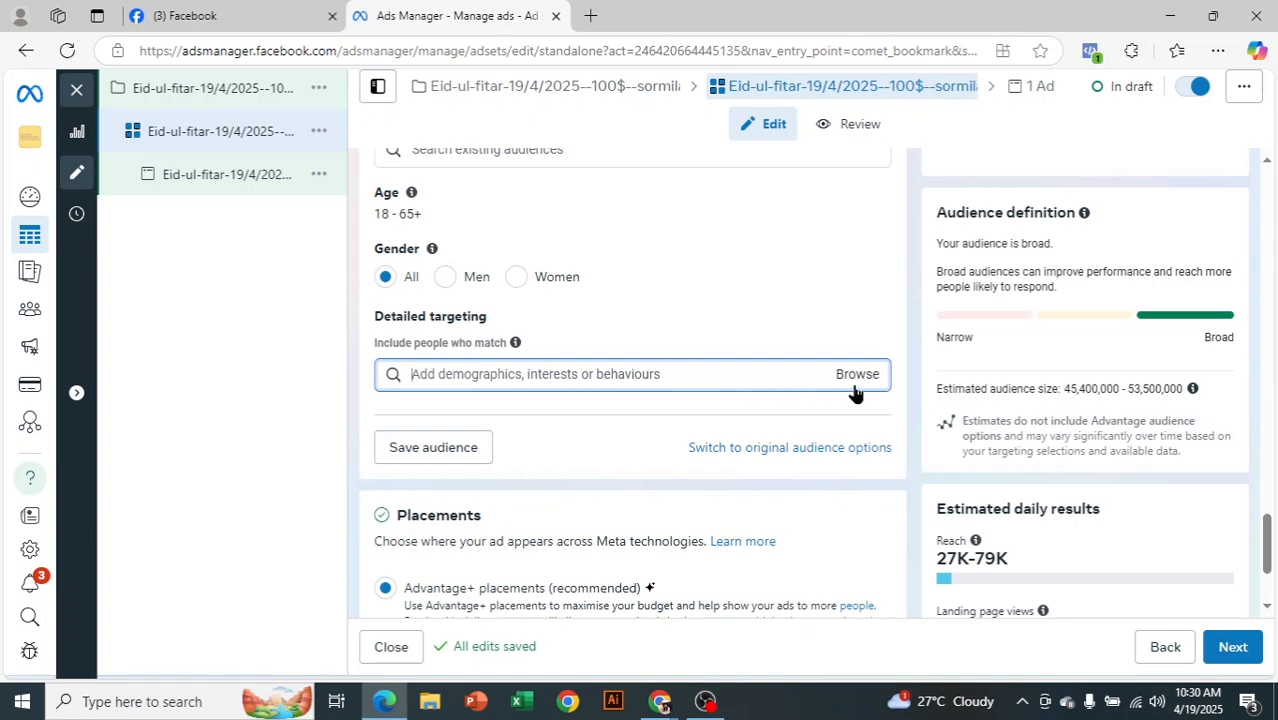
text(bag)
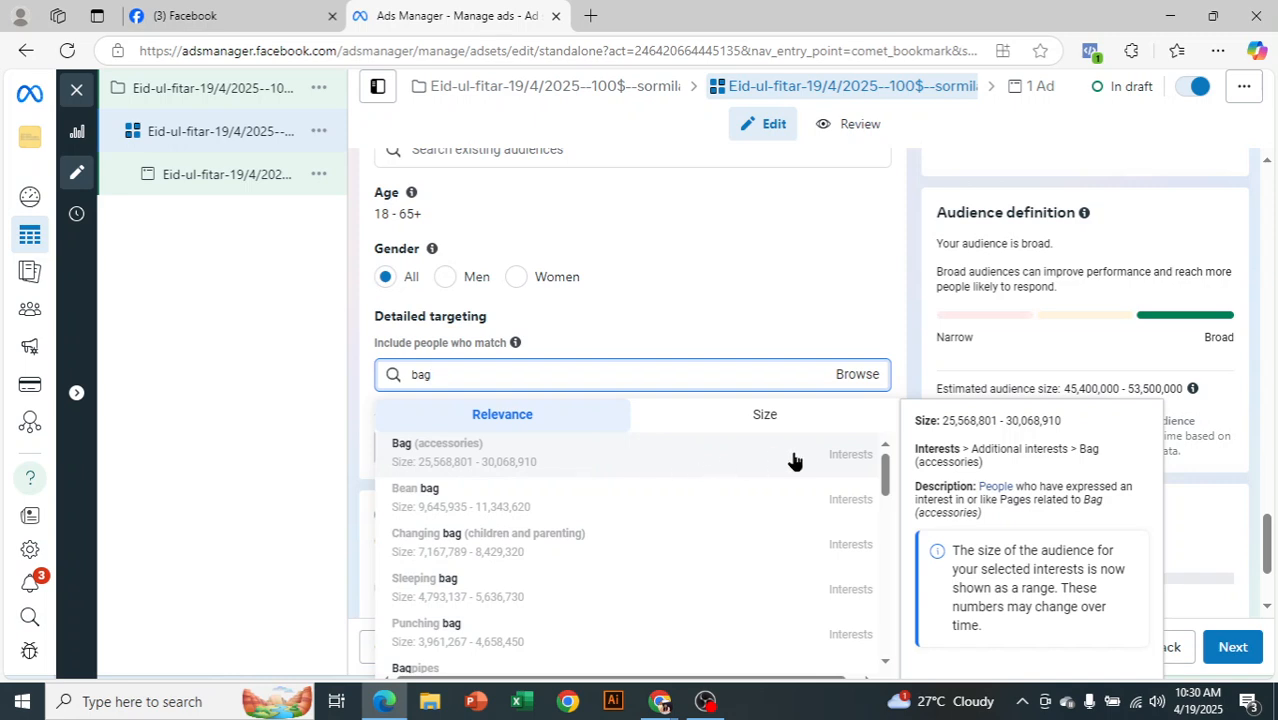
click(845, 460)
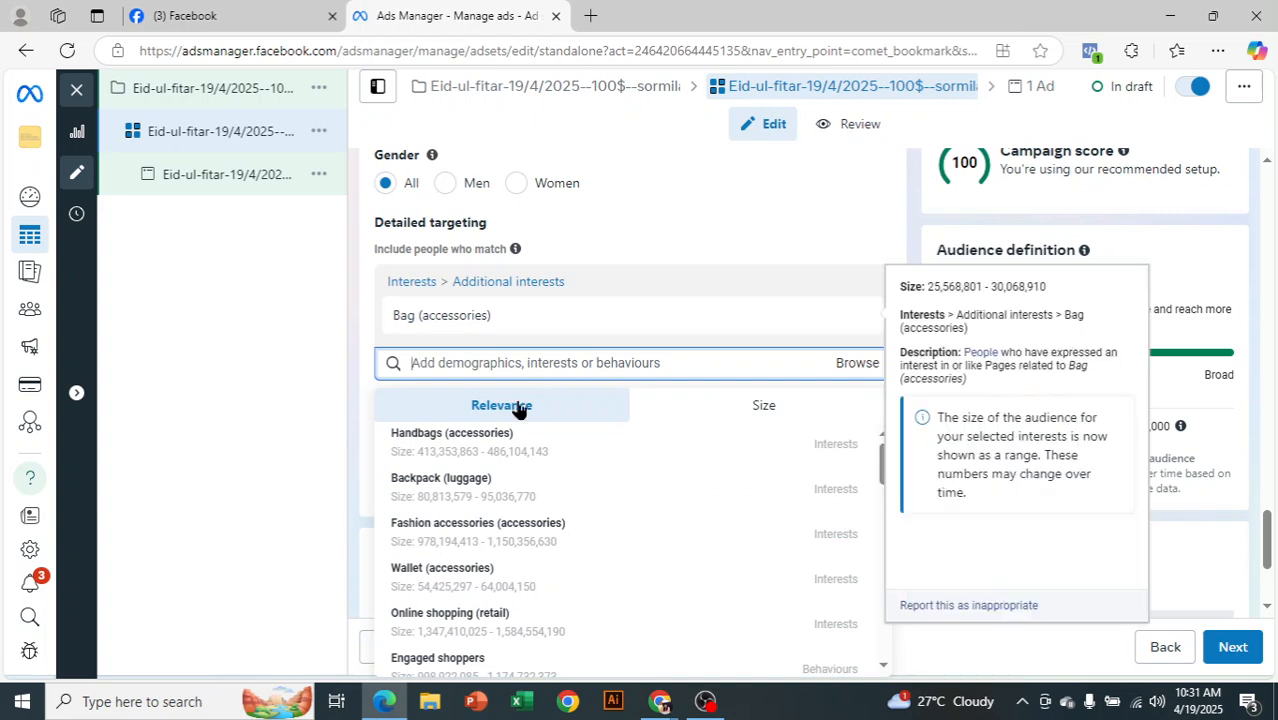
mouse_move(405, 325)
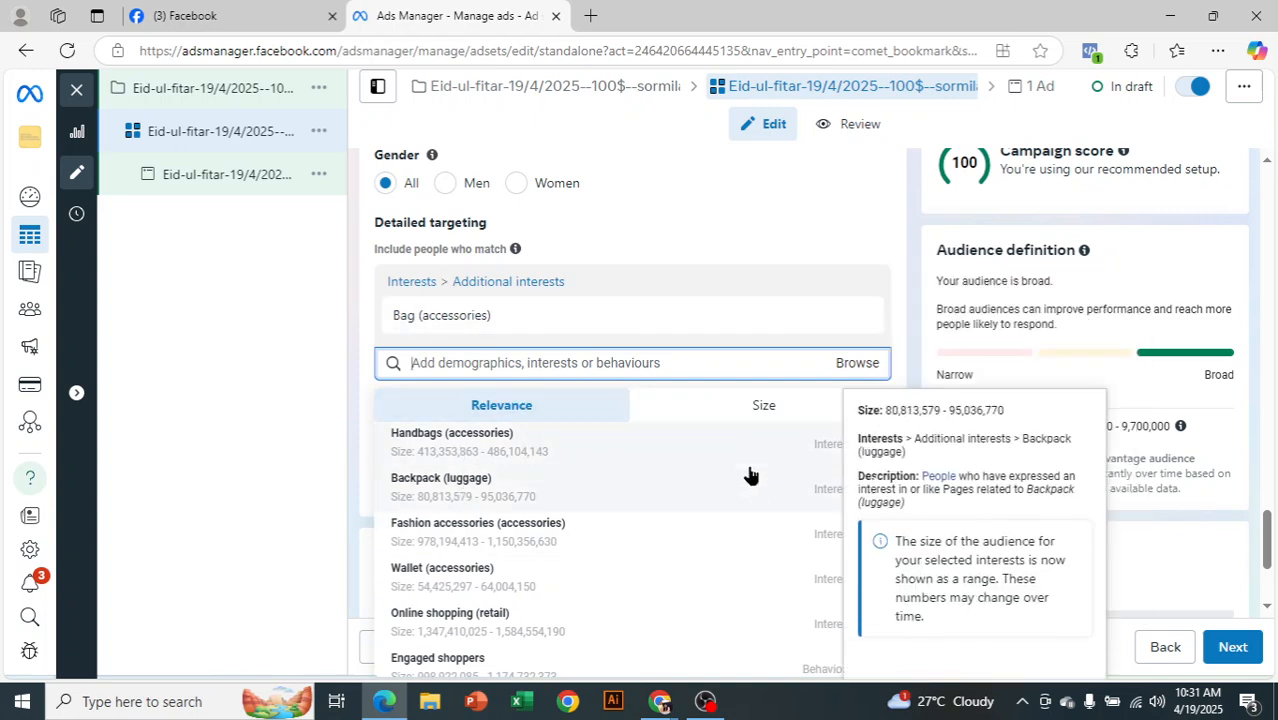
click(265, 457)
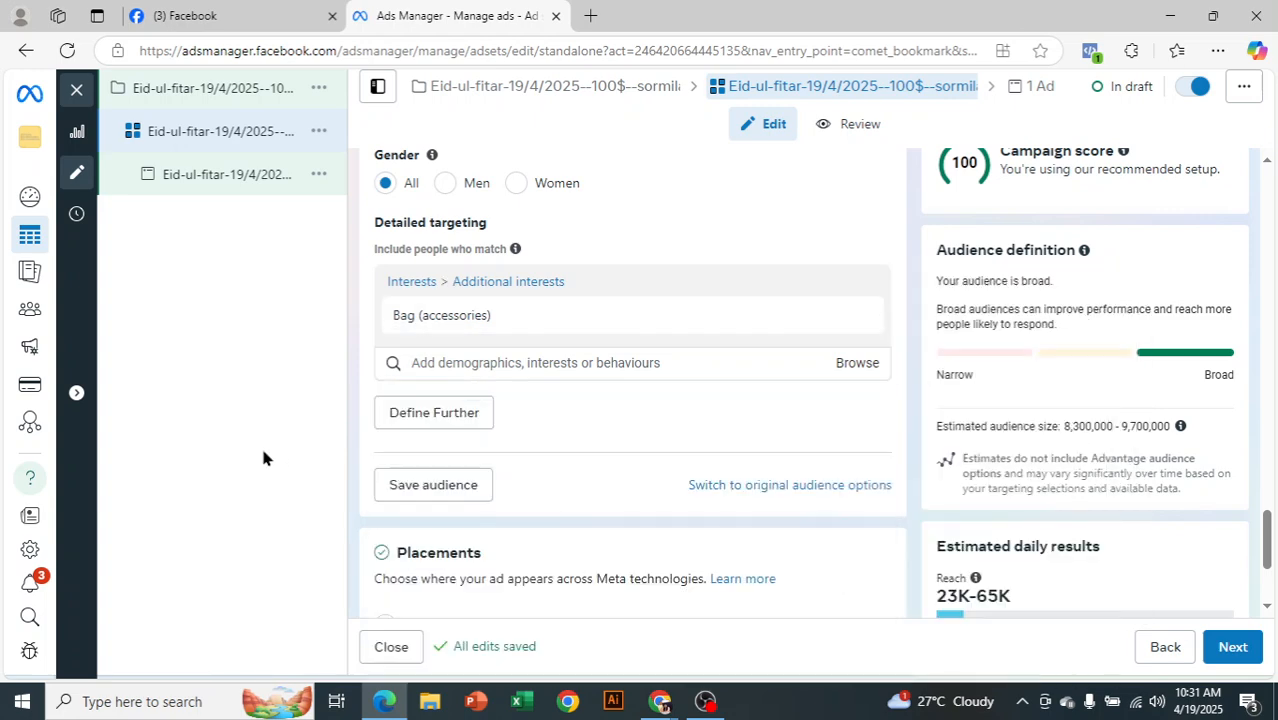
Reopen the interest suggestions list and scroll through it
click(470, 362)
scroll(968, 305, down, 2)
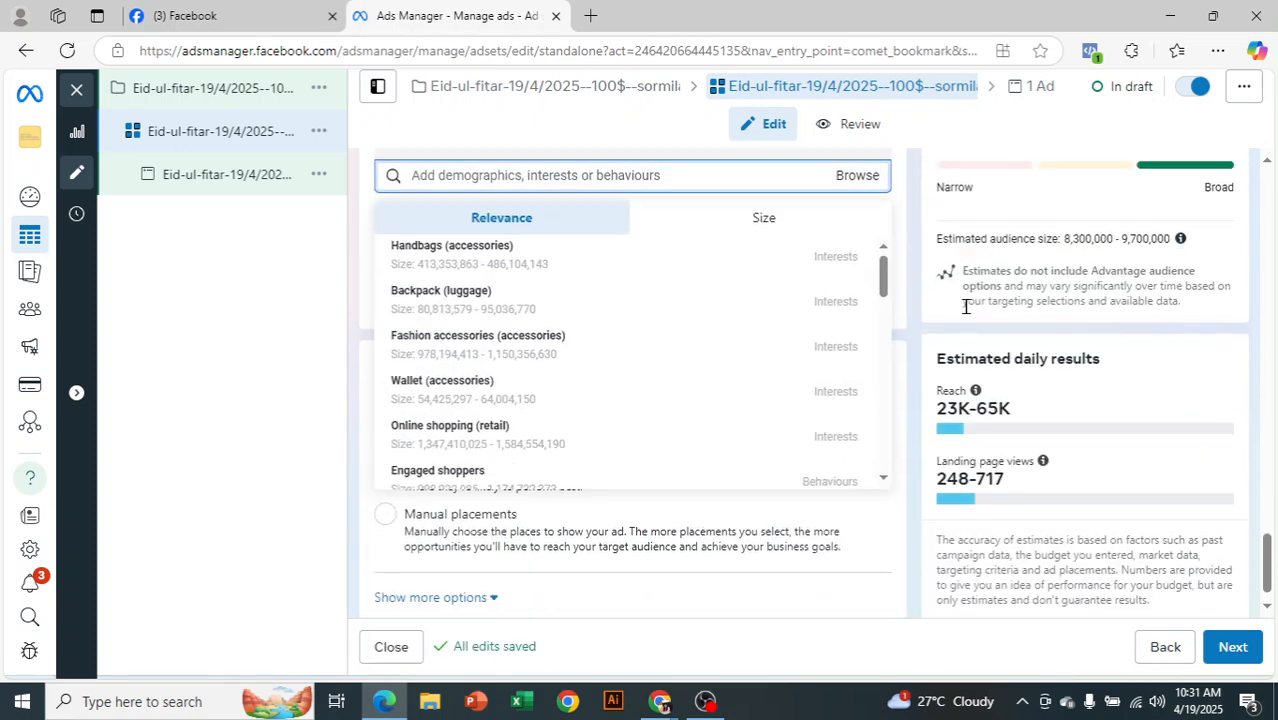
scroll(642, 363, down, 1)
scroll(650, 362, up, 1)
scroll(650, 362, up, 1)
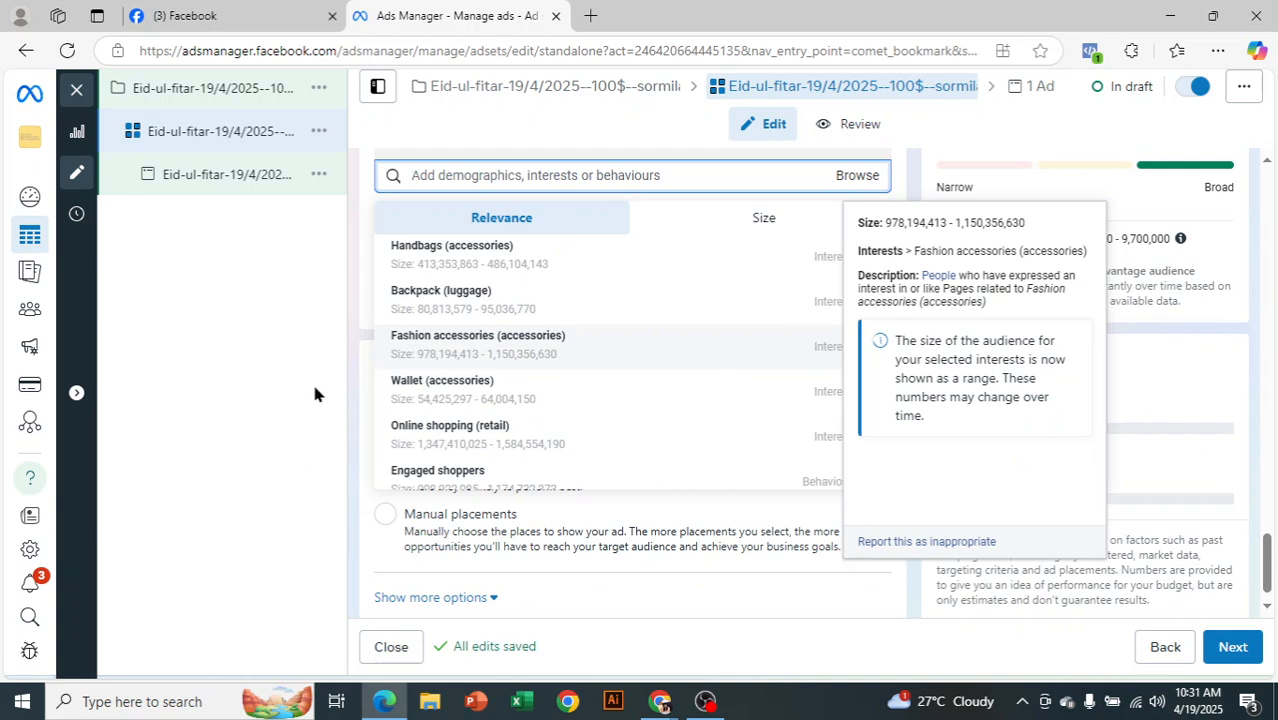
scroll(1047, 505, up, 1)
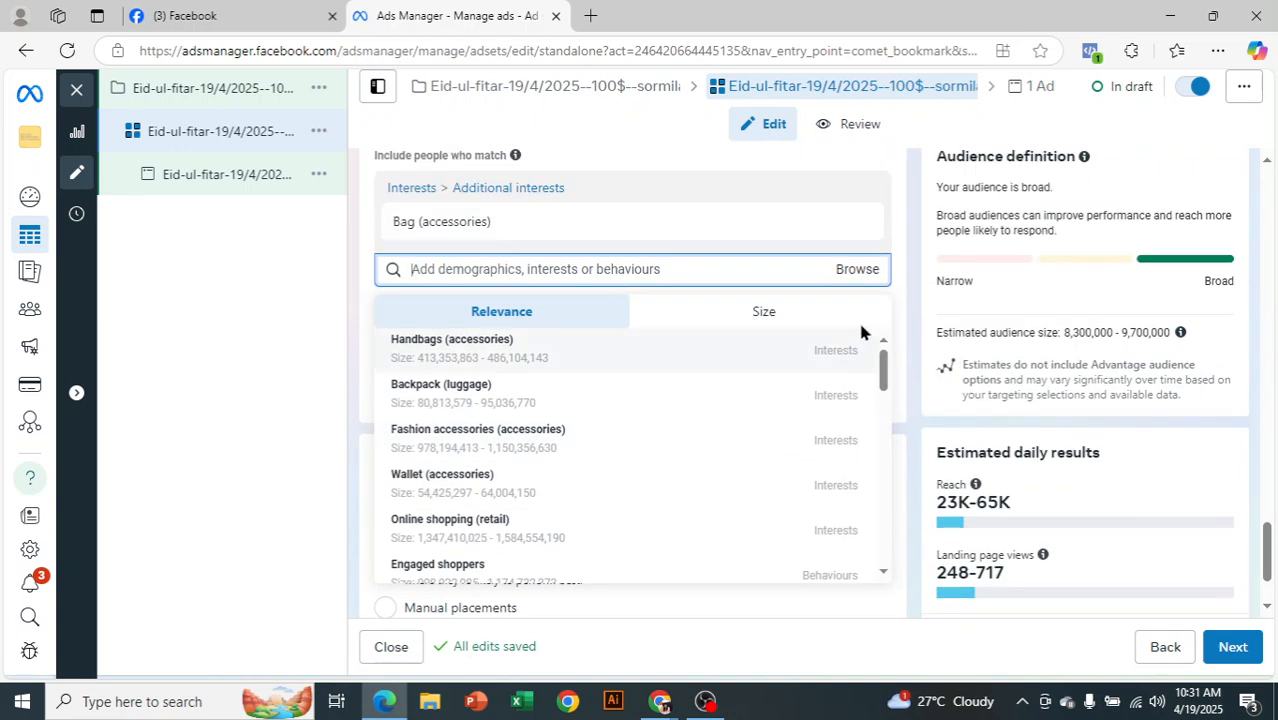
Add the suggested Handbags (accessories) interest next to Bag (accessories) in detailed targeting
click(813, 352)
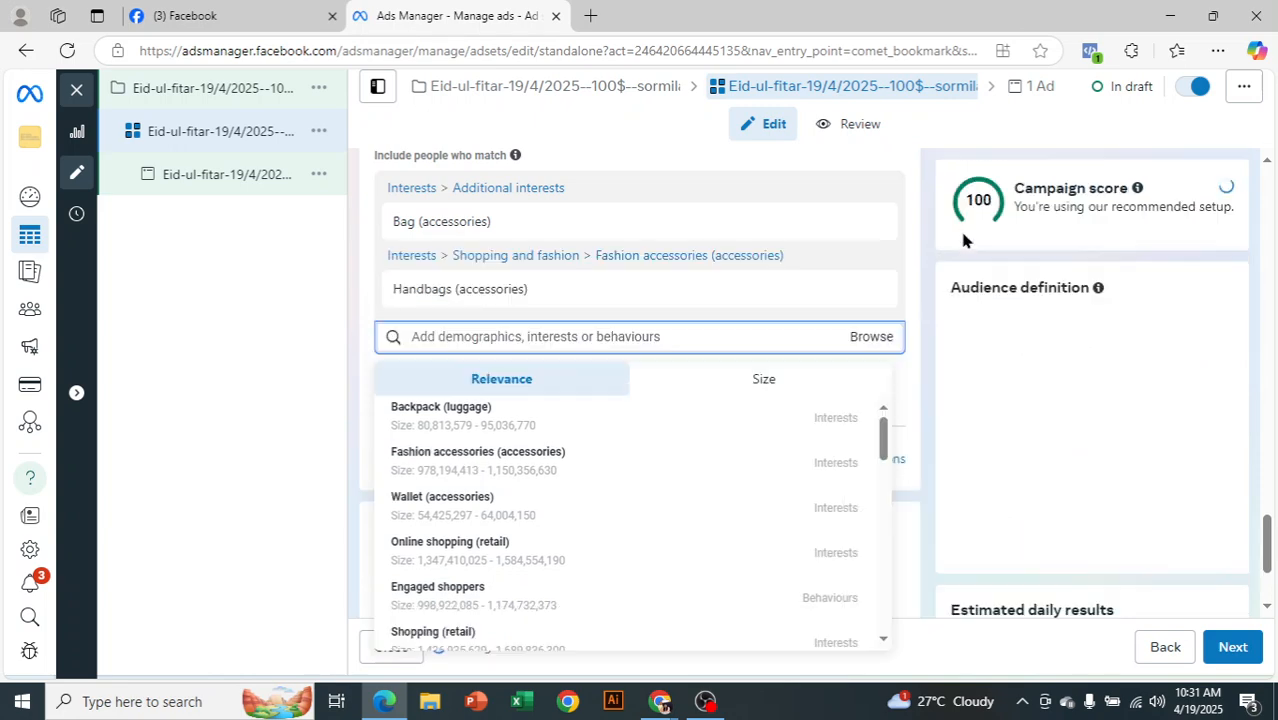
click(929, 419)
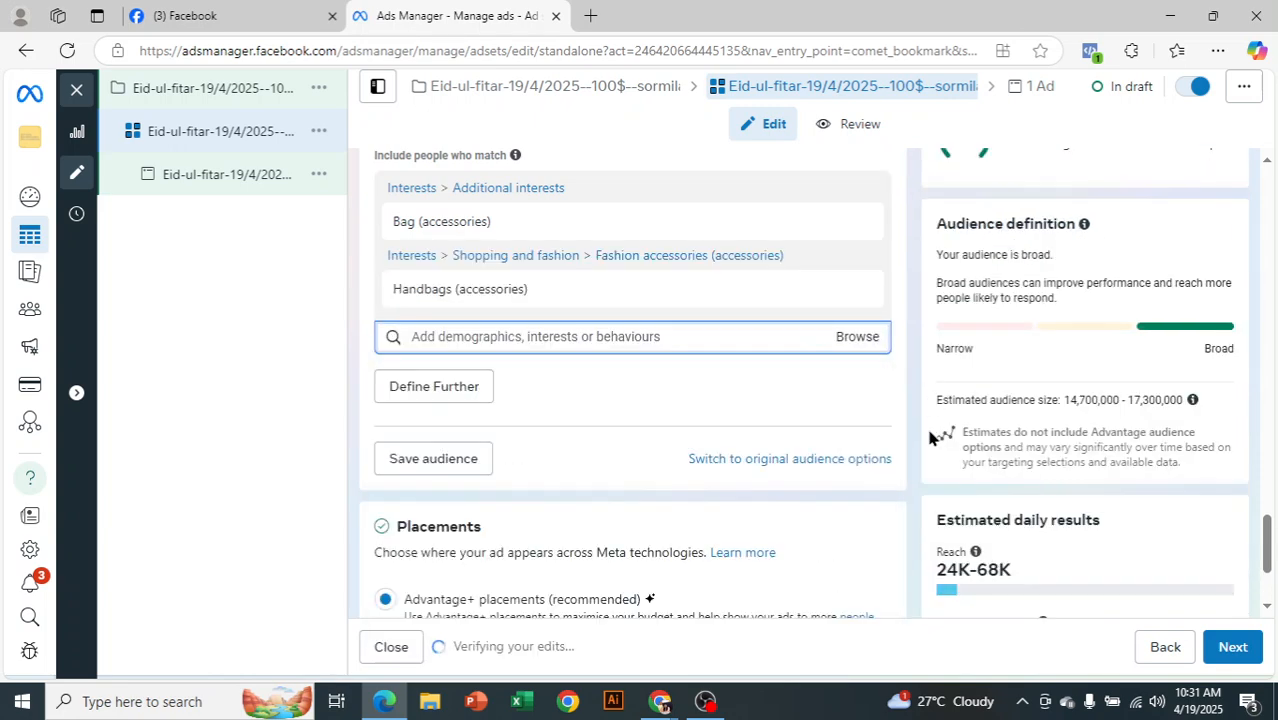
scroll(935, 400, up, 1)
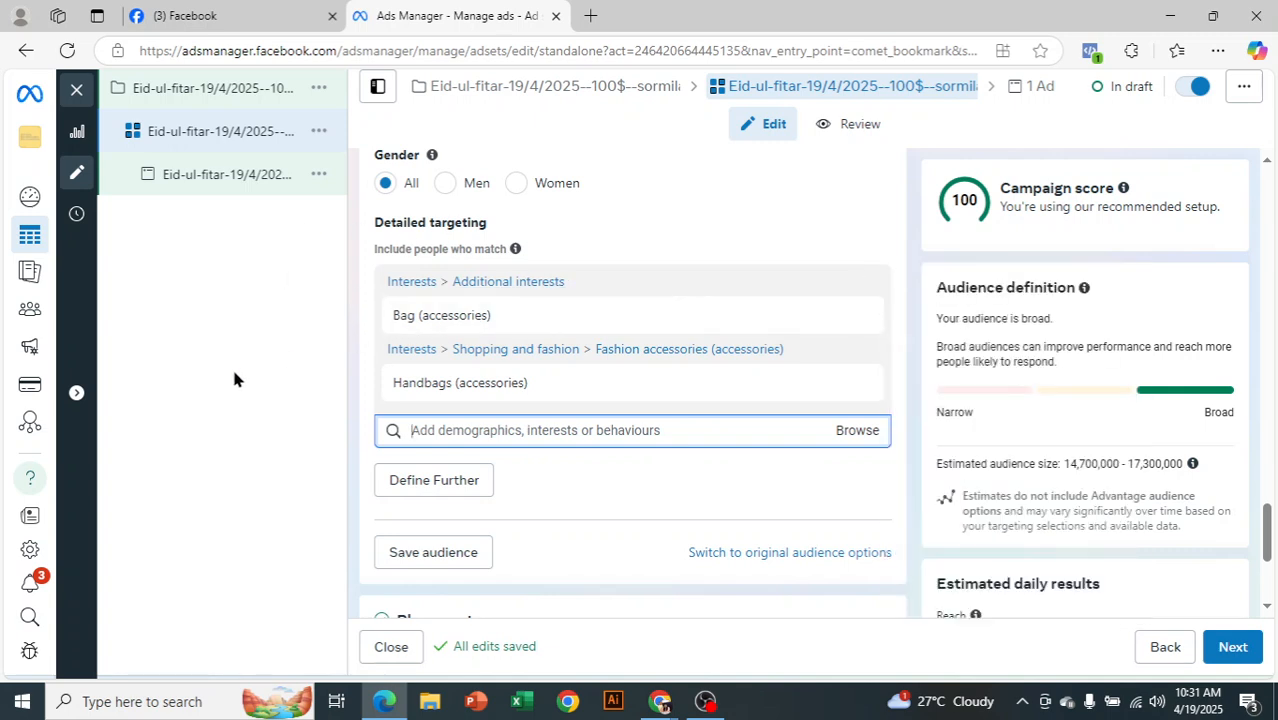
mouse_move(421, 397)
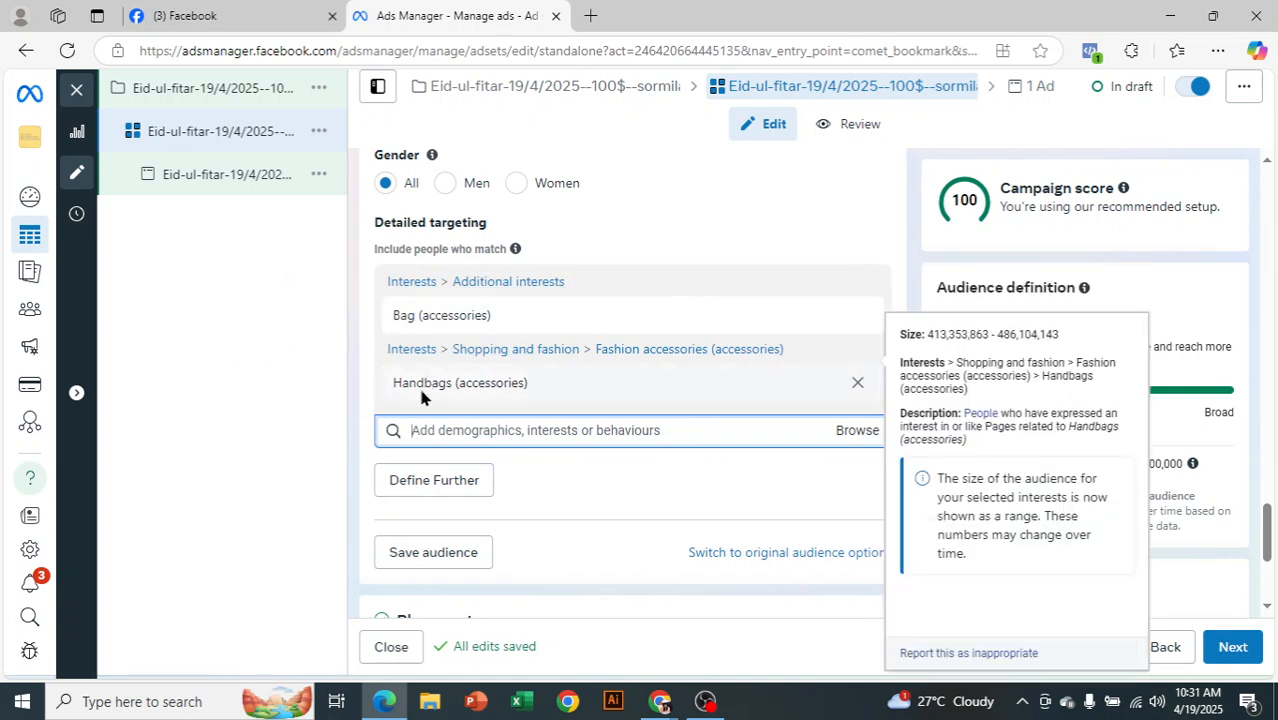
Define Further with a 'must also match' condition of Handbags (accessories), found by searching 'handbag'
click(427, 492)
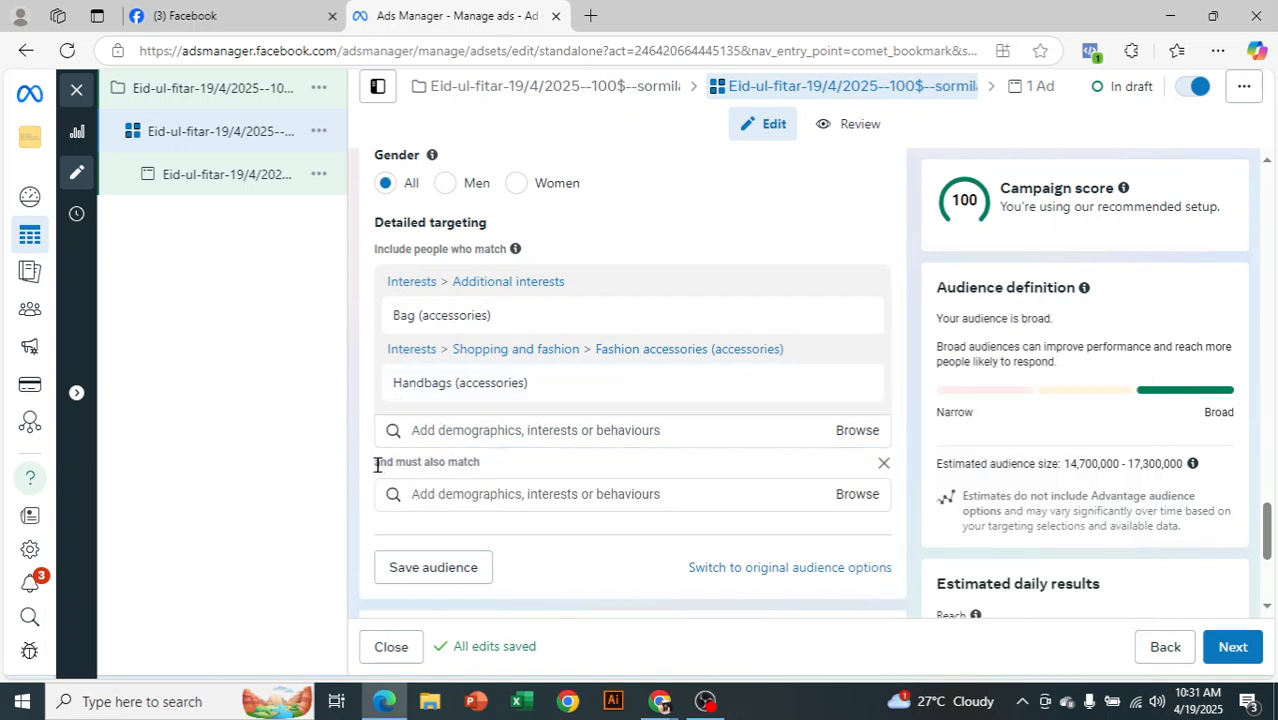
mouse_move(405, 320)
click(533, 494)
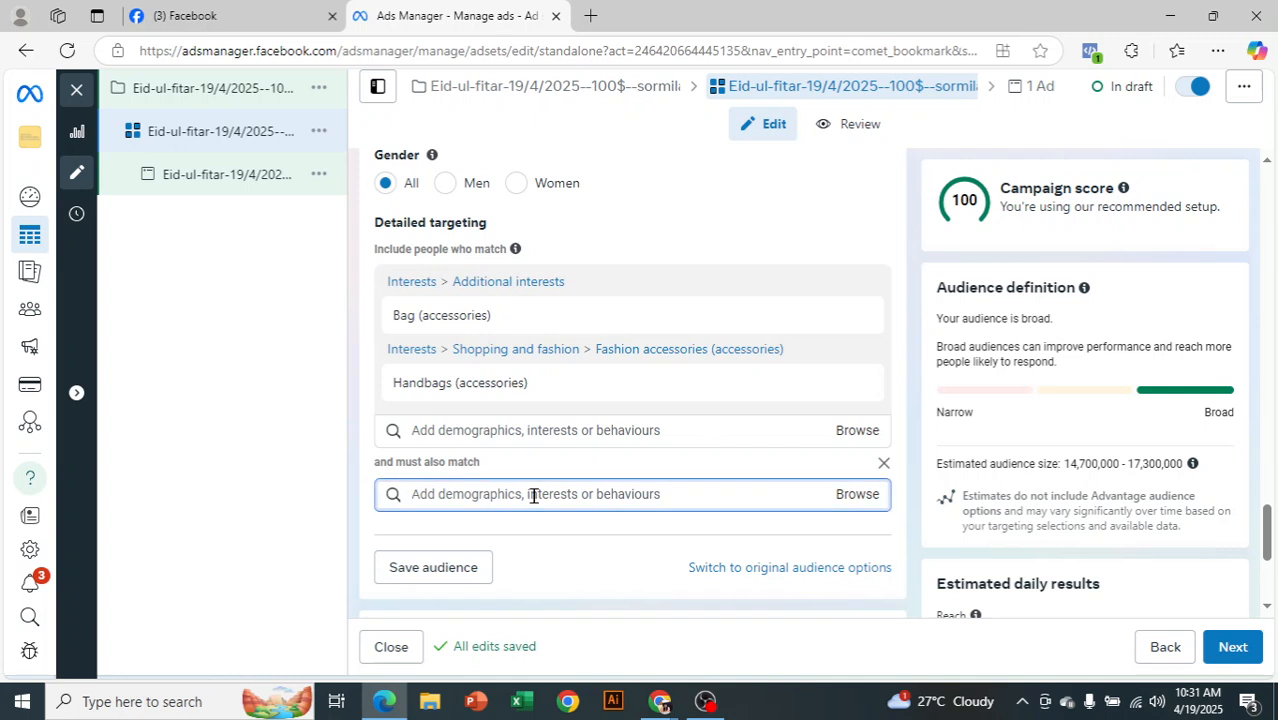
text(handbag)
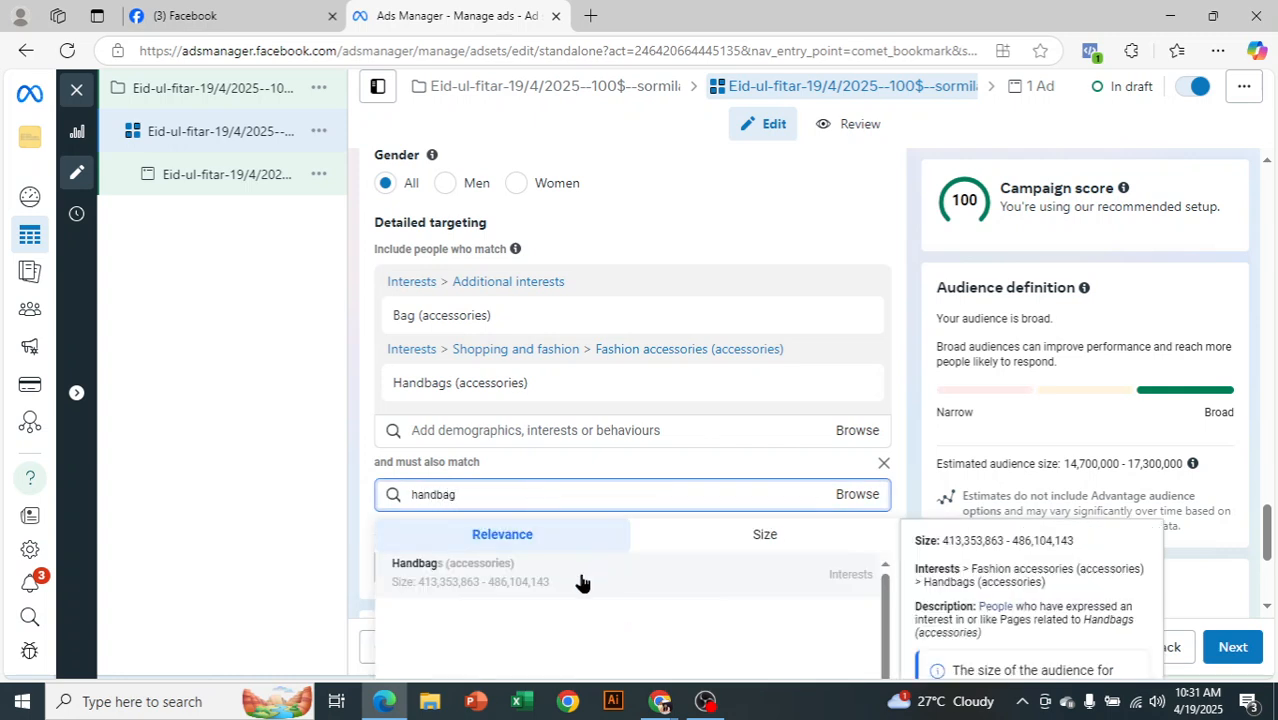
click(583, 584)
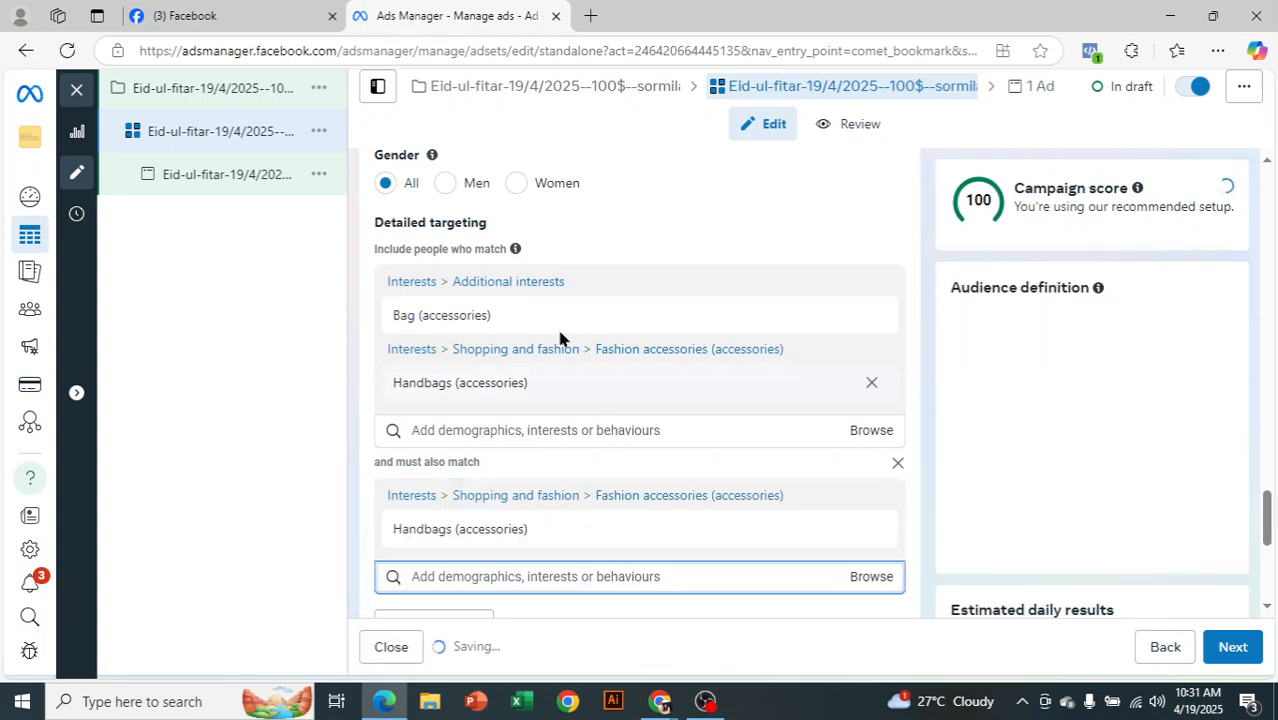
click(298, 507)
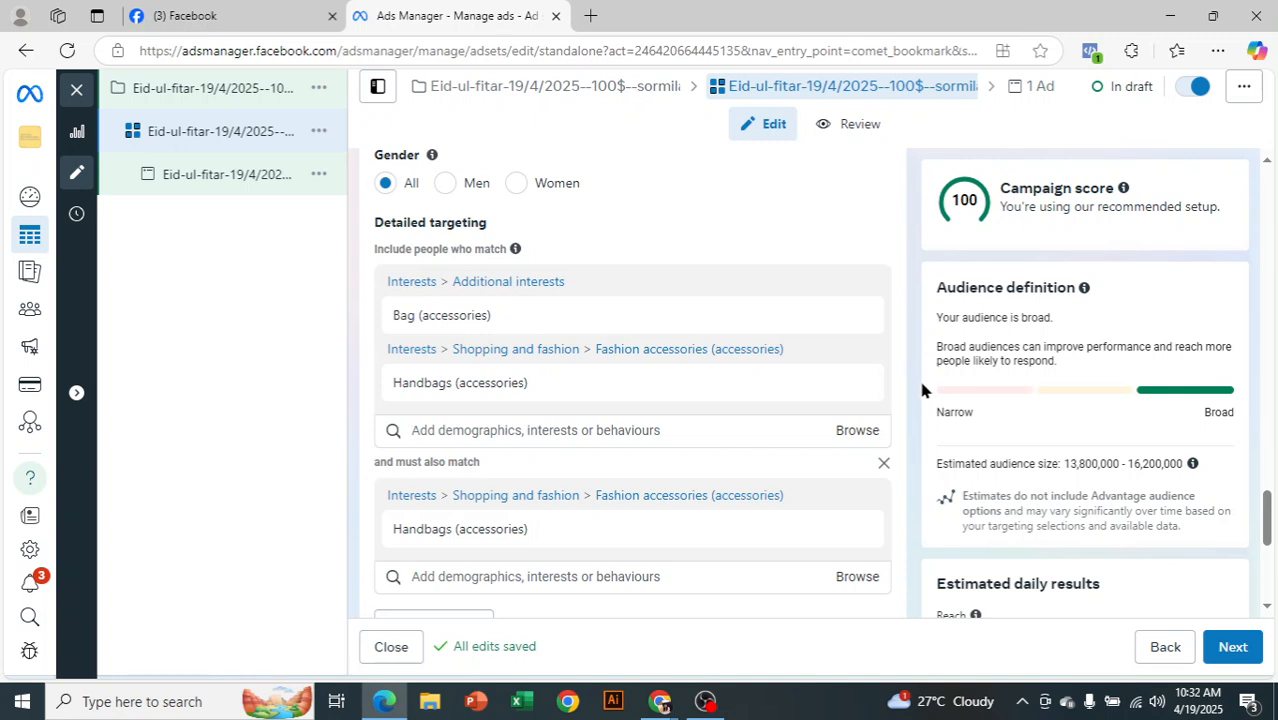
scroll(920, 380, down, 1)
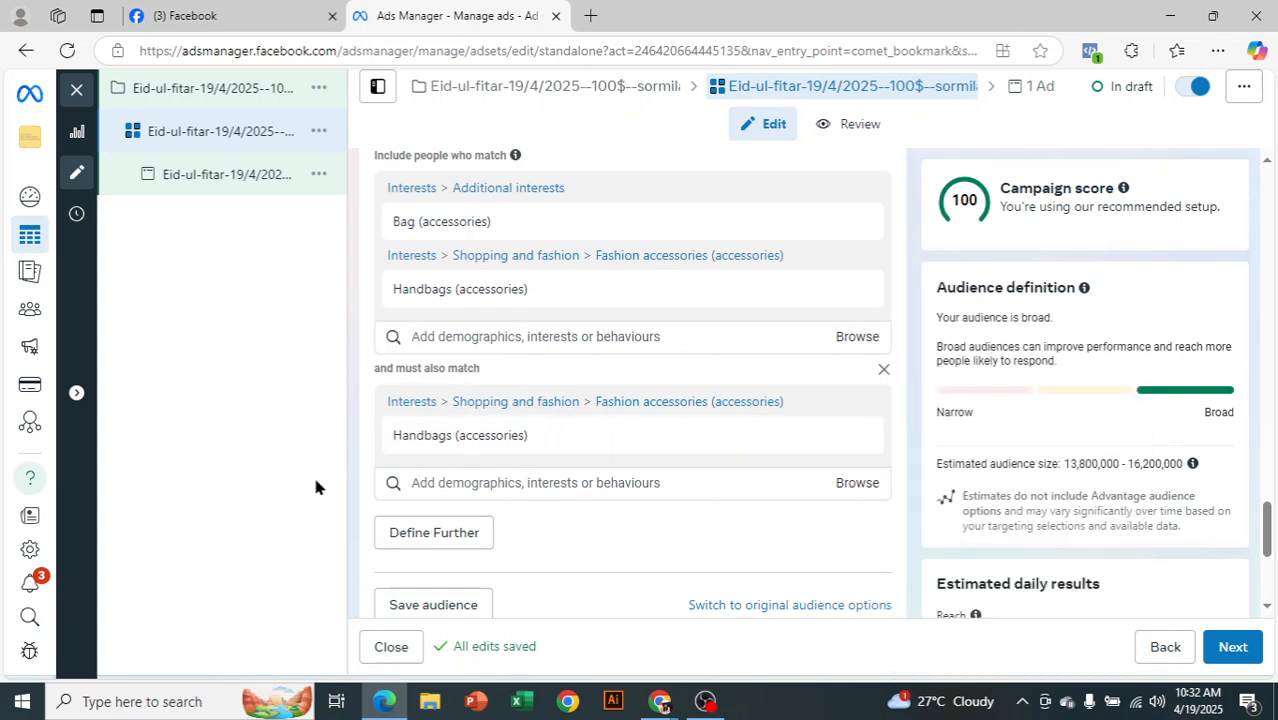
mouse_move(462, 215)
scroll(940, 262, down, 1)
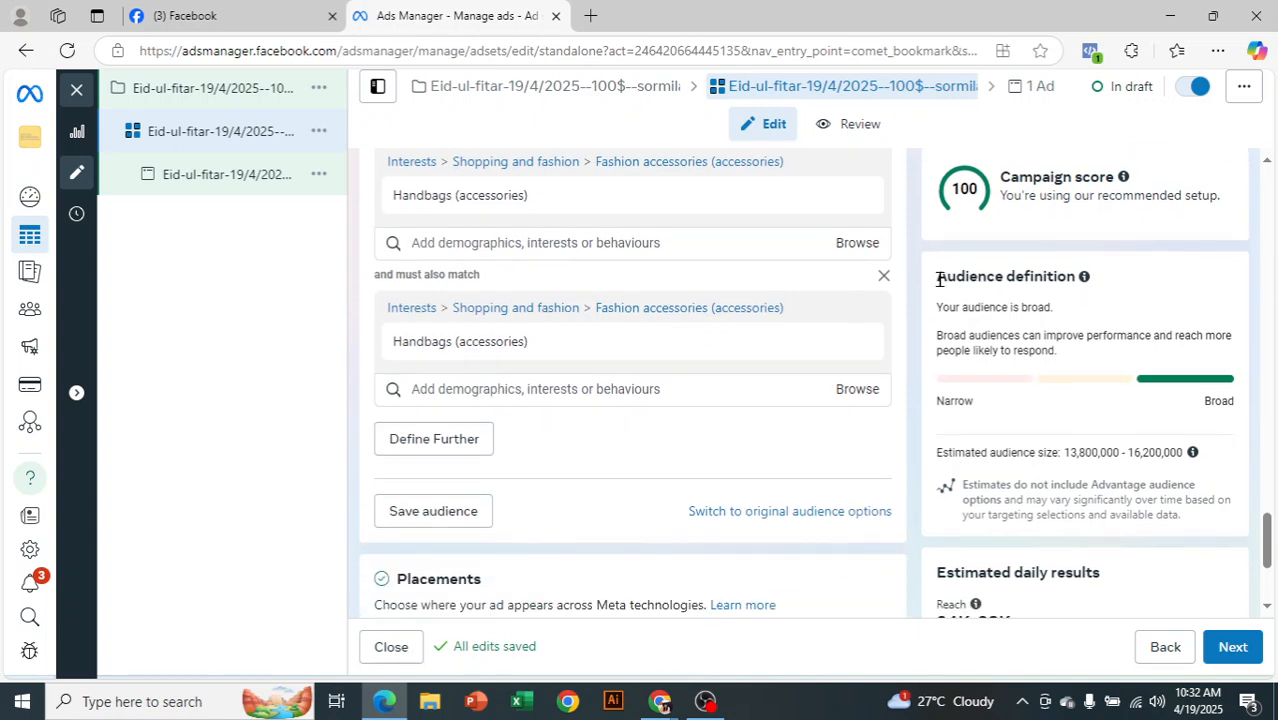
scroll(940, 280, up, 1)
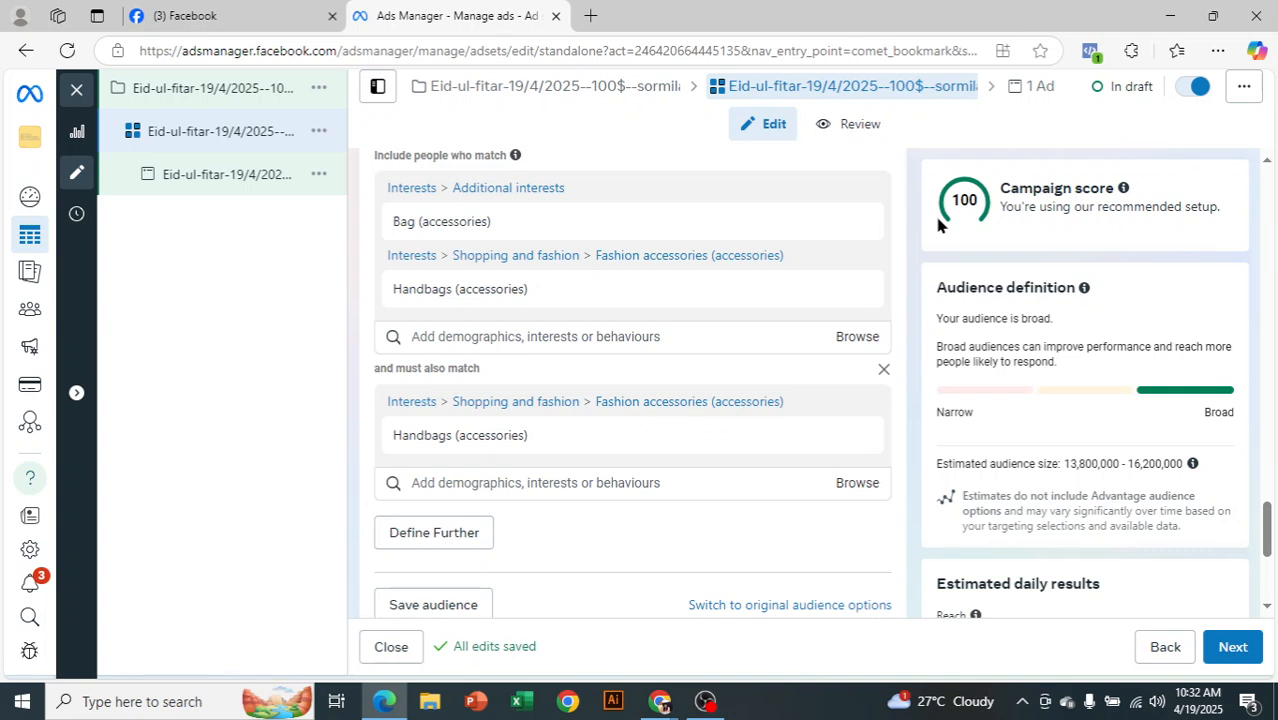
mouse_move(818, 433)
scroll(629, 537, down, 1)
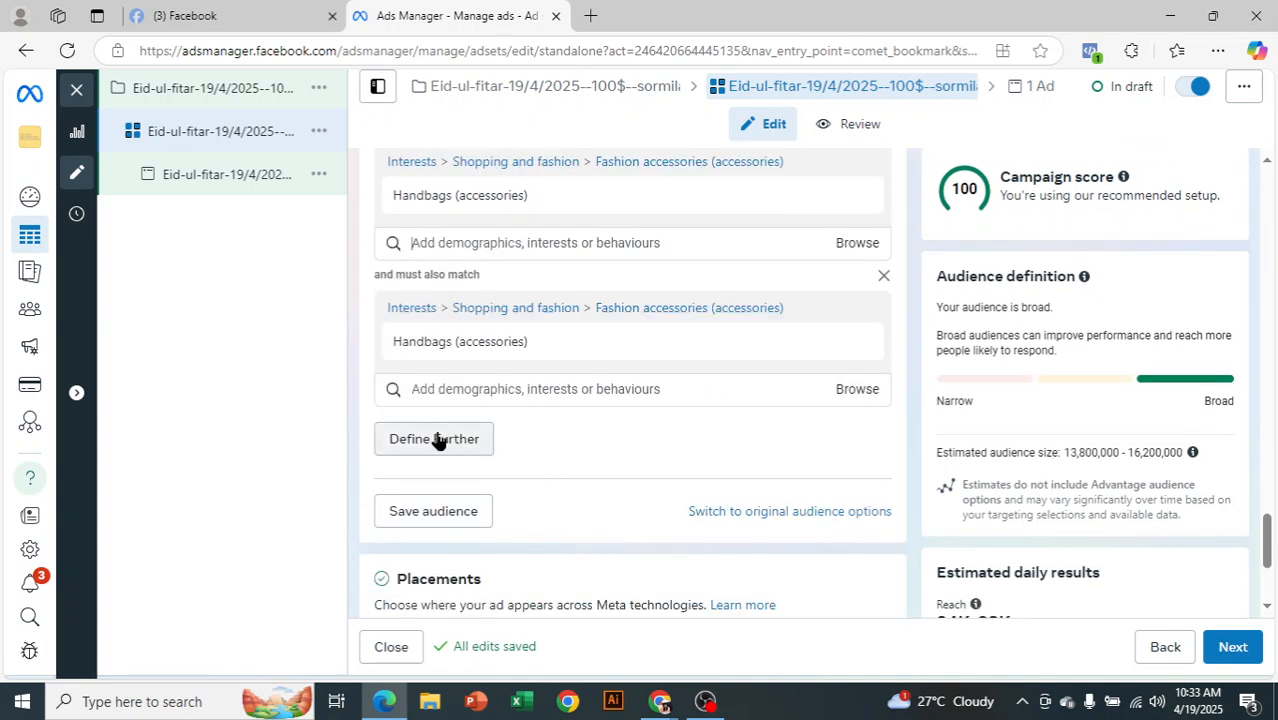
click(437, 440)
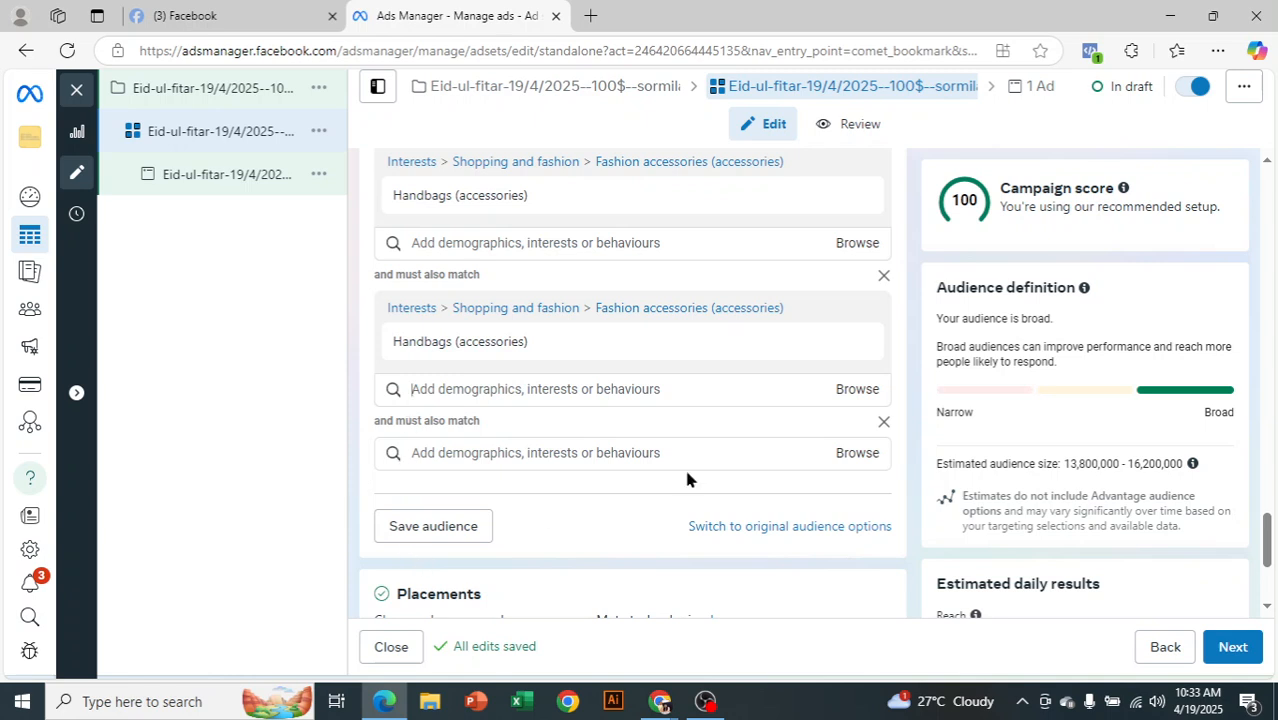
click(882, 422)
scroll(745, 520, up, 2)
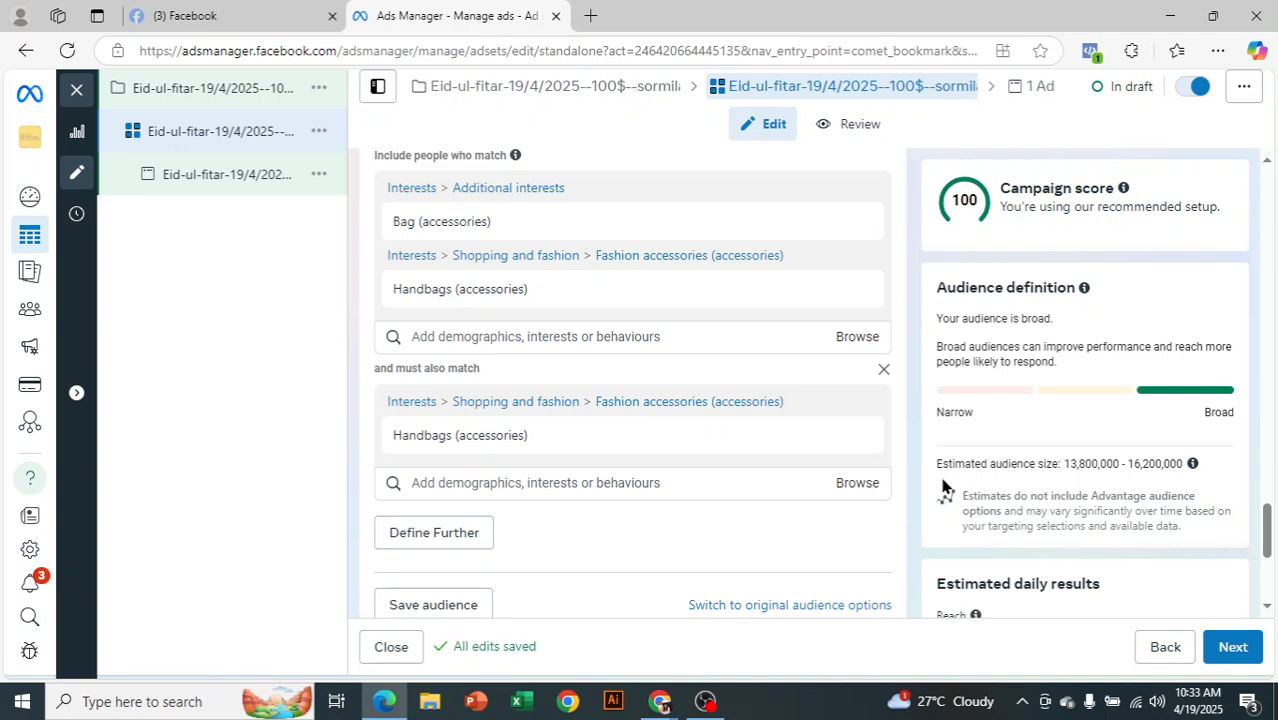
scroll(944, 490, up, 4)
scroll(924, 501, down, 2)
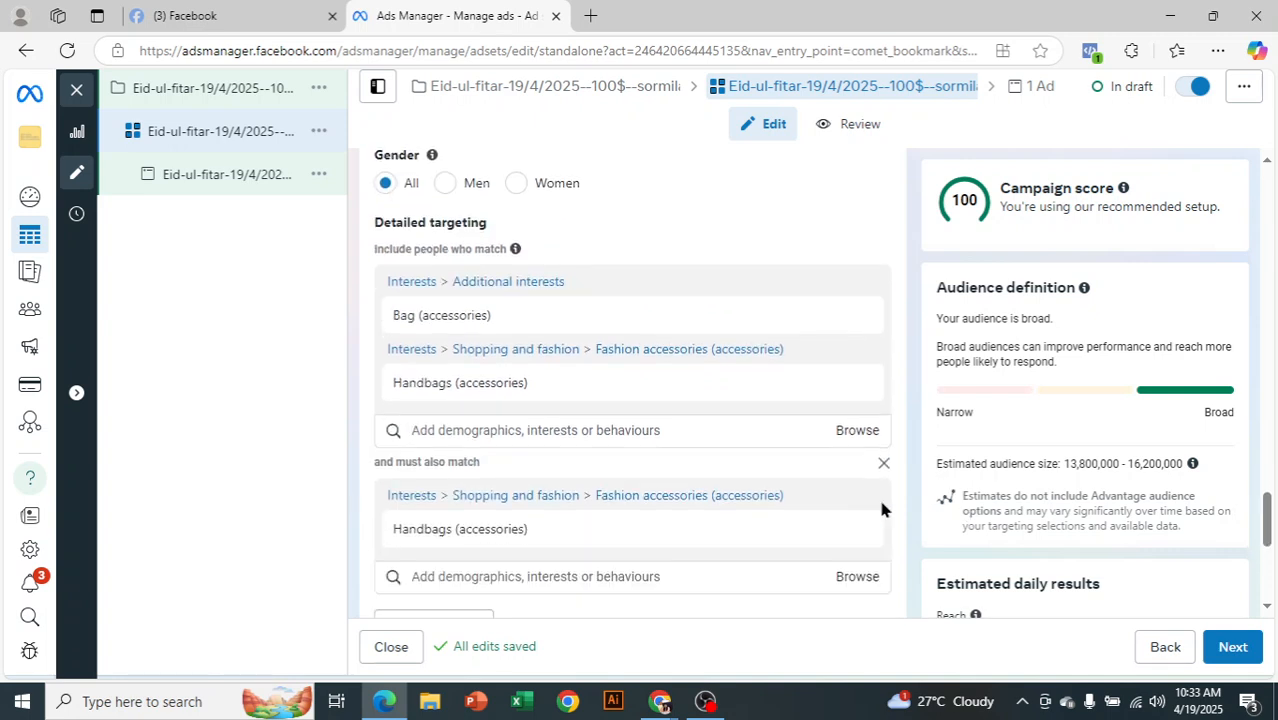